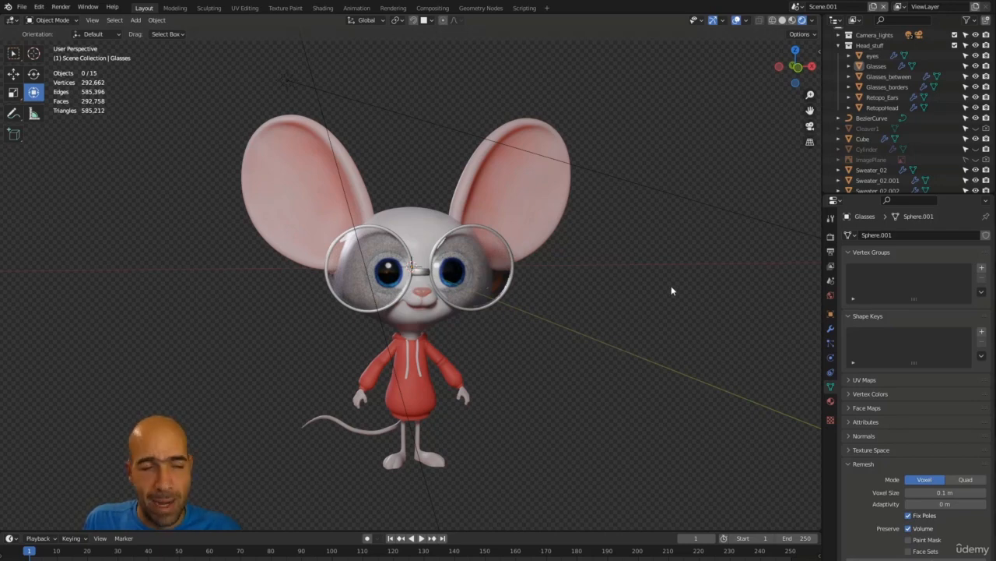
- Select the mouse character's glasses and open their material nodes in the Shading workspace
middle_drag(643, 297, 582, 266)
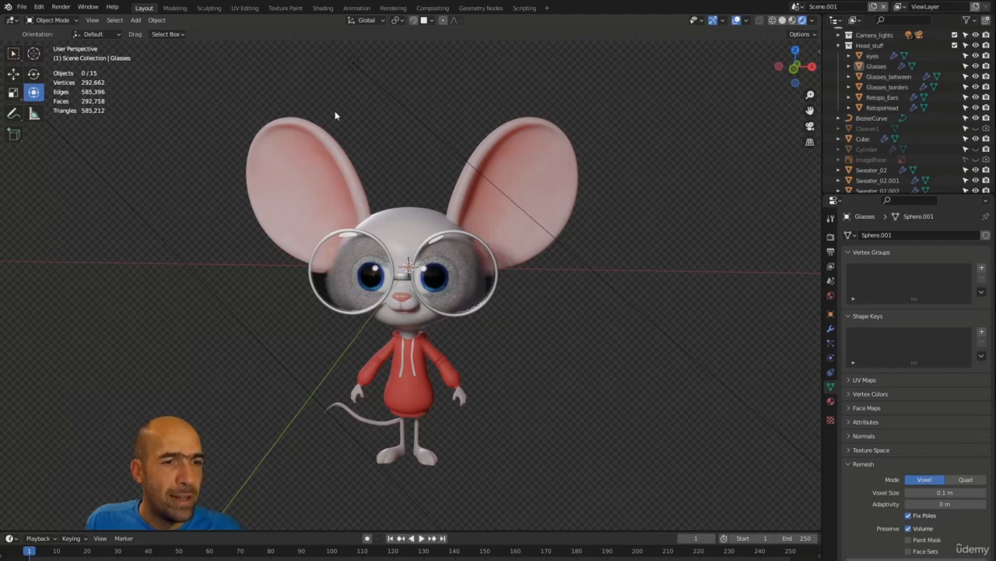
key(KP_3)
key(KP_1)
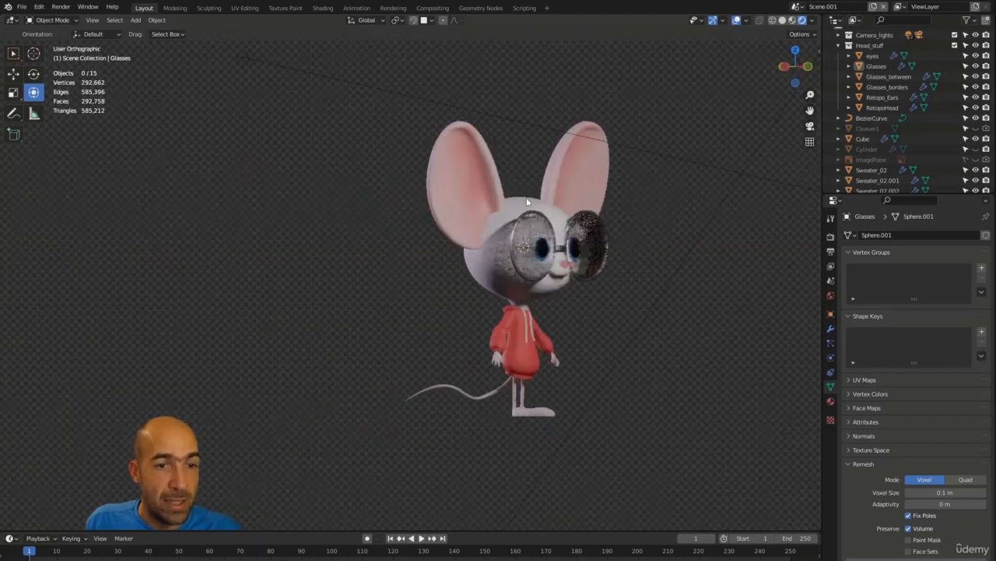
middle_drag(536, 190, 486, 191)
click(489, 237)
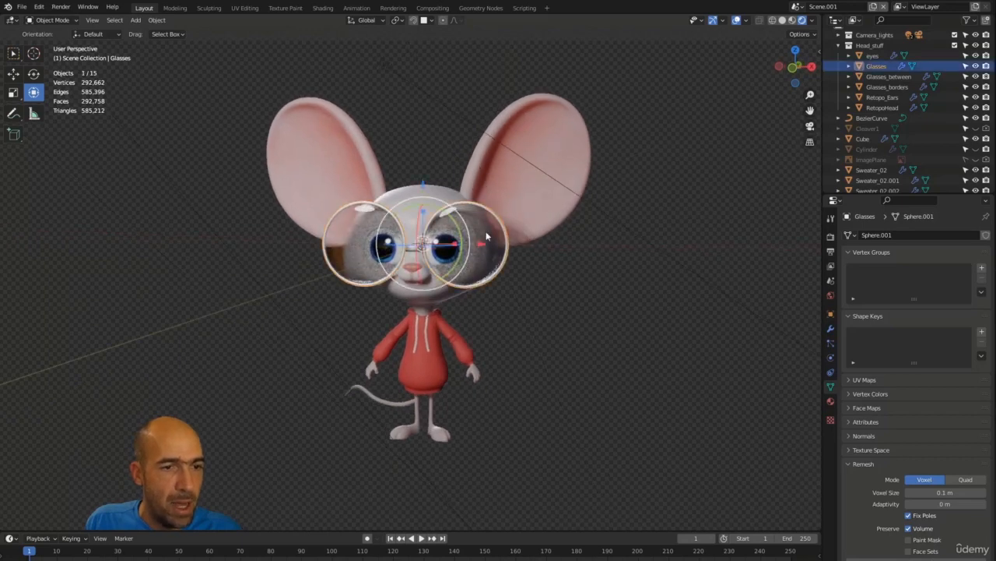
click(322, 8)
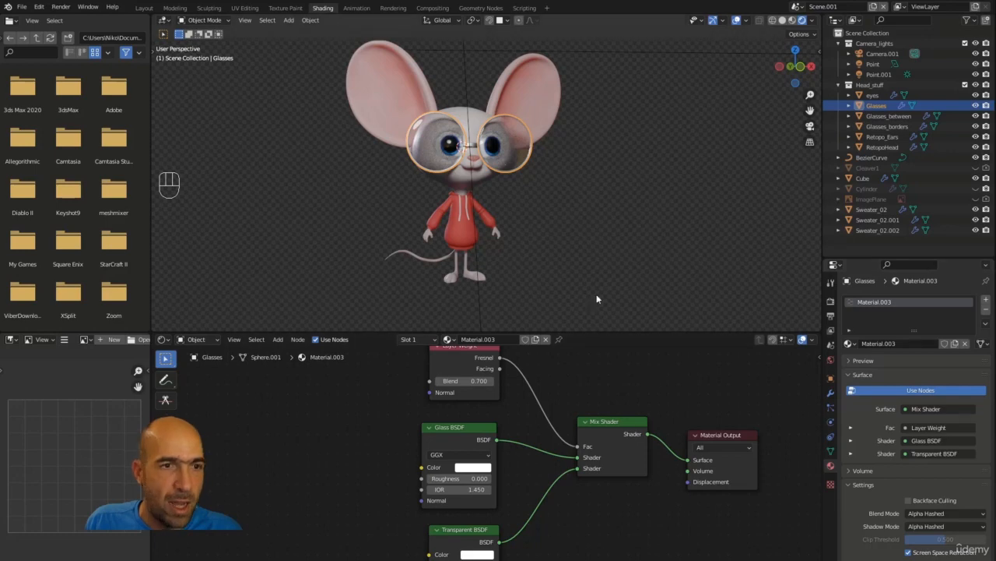
- Try a Layer Weight Blend value of 1.000 on the glasses material
click(490, 381)
middle_drag(530, 234, 506, 267)
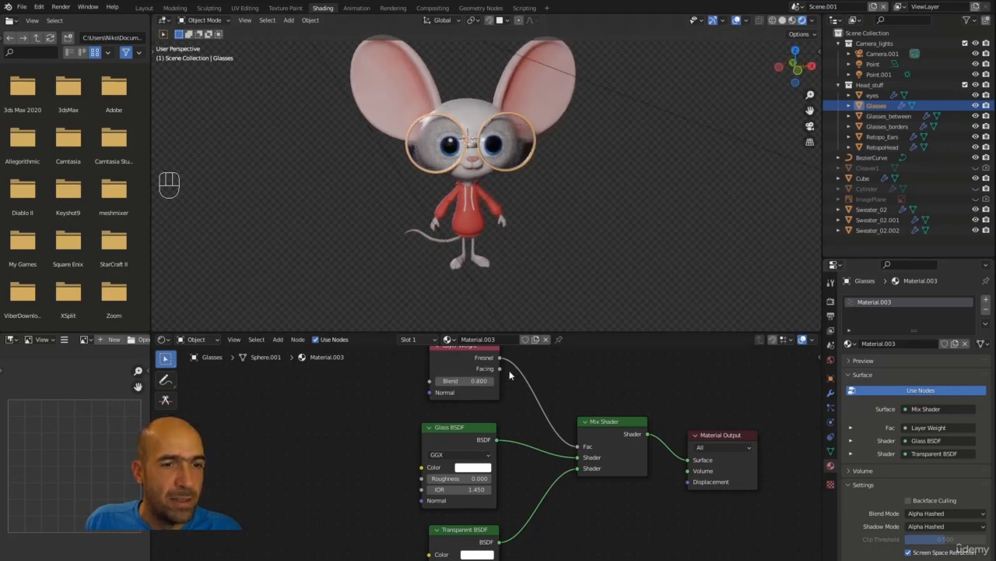
click(490, 381)
click(490, 382)
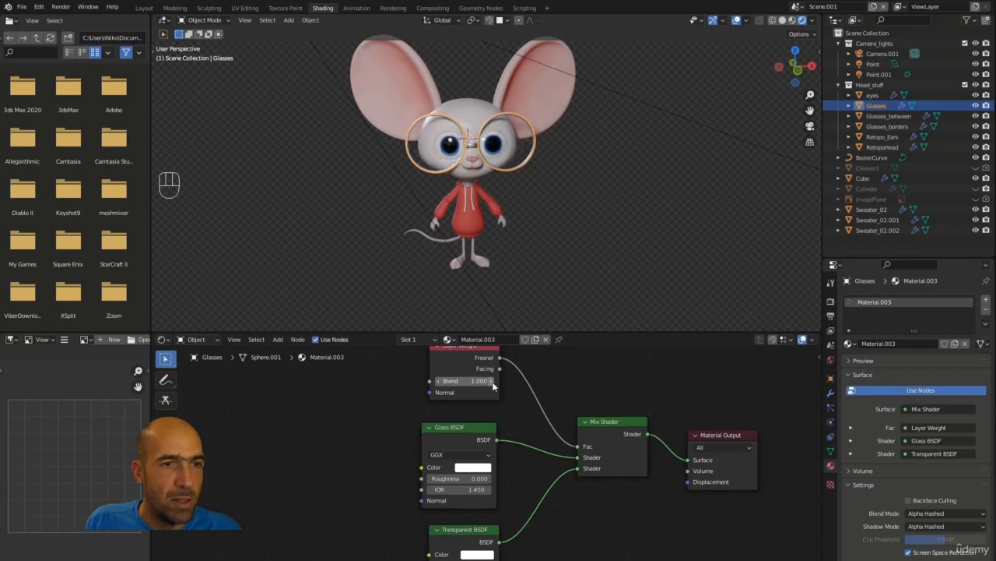
mouse_move(530, 244)
alt+middle_down()
mouse_move(514, 242)
mouse_move(514, 218)
mouse_move(523, 202)
mouse_move(536, 203)
alt+middle_up()
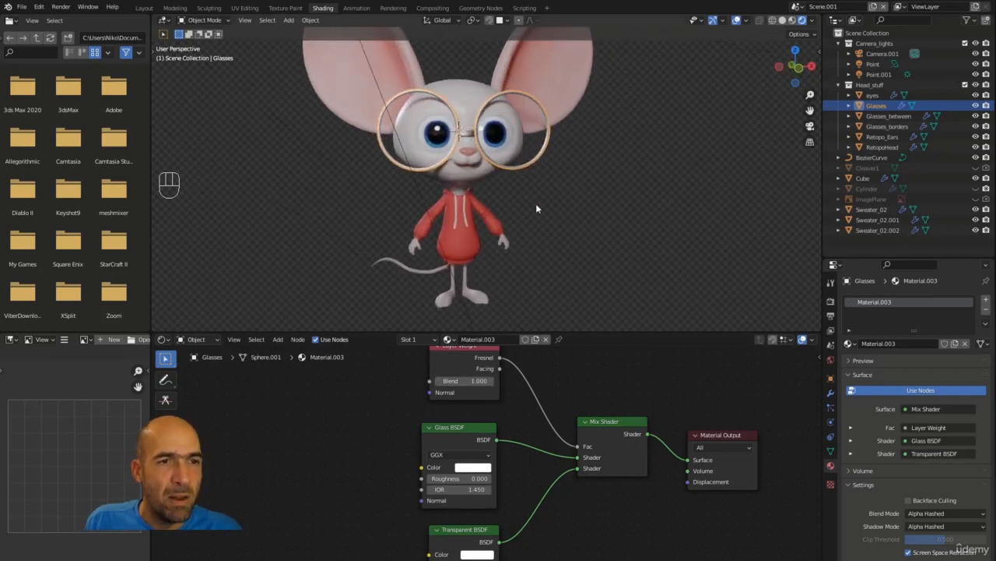
- Set the Layer Weight Blend of the glasses material to 0.800
click(440, 381)
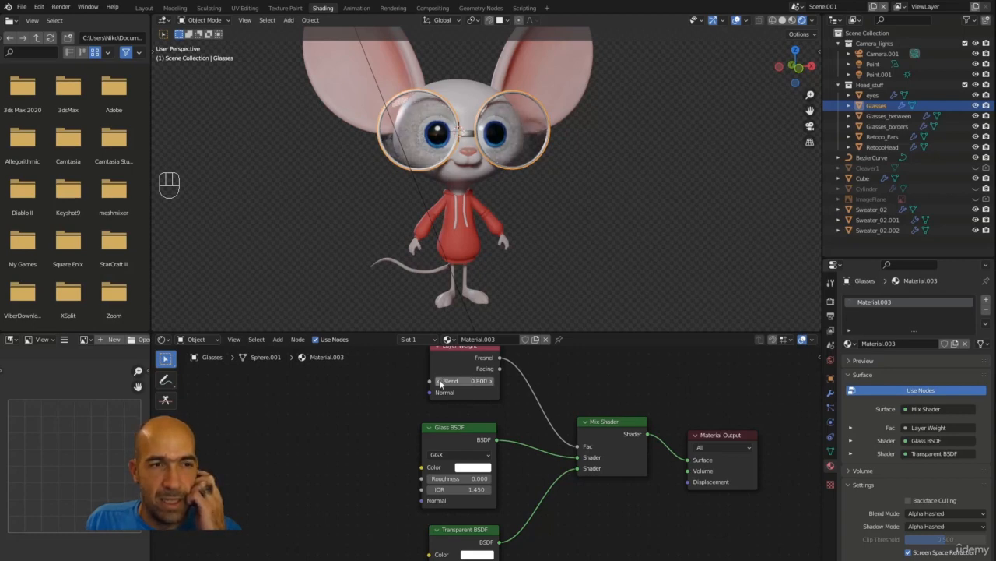
click(440, 381)
alt+middle_drag(534, 247, 566, 239)
alt+right_drag(566, 239, 565, 213)
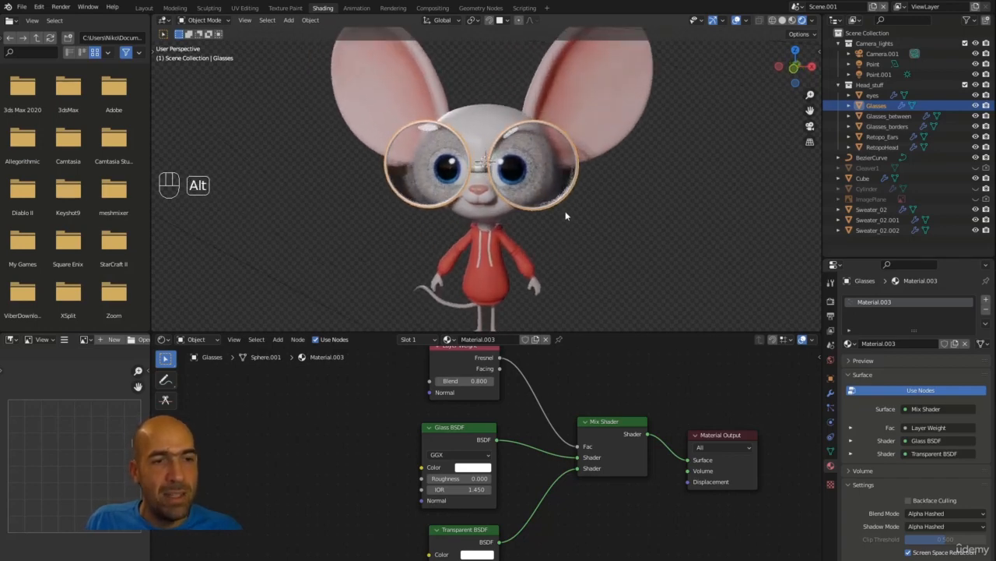
- Show the scene's World properties
click(832, 379)
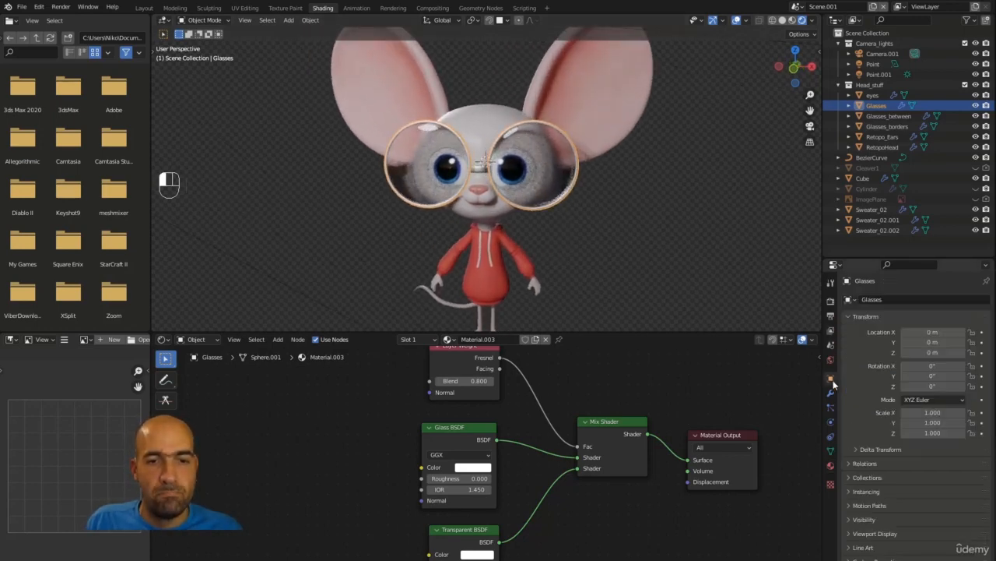
click(832, 361)
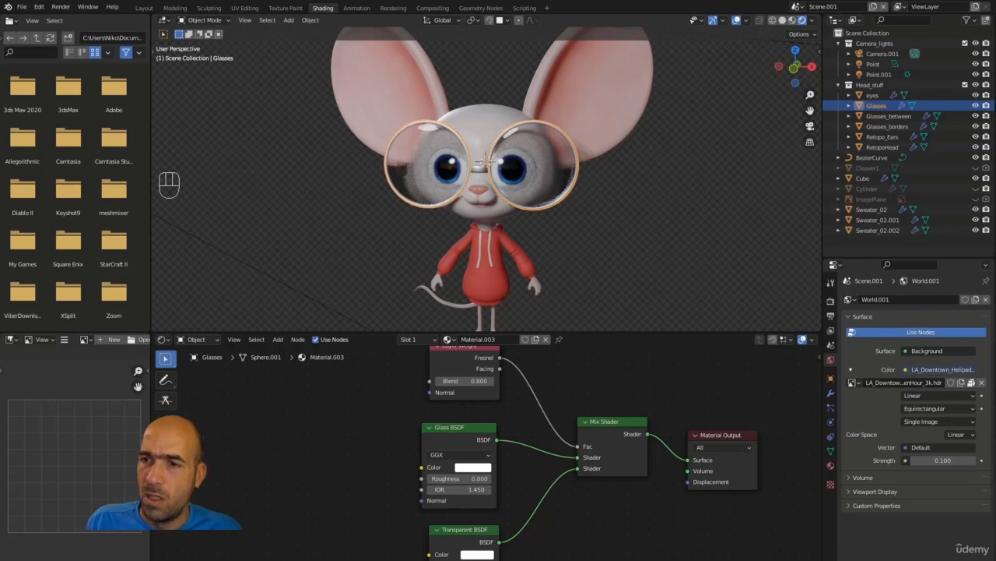
drag(995, 71, 995, 132)
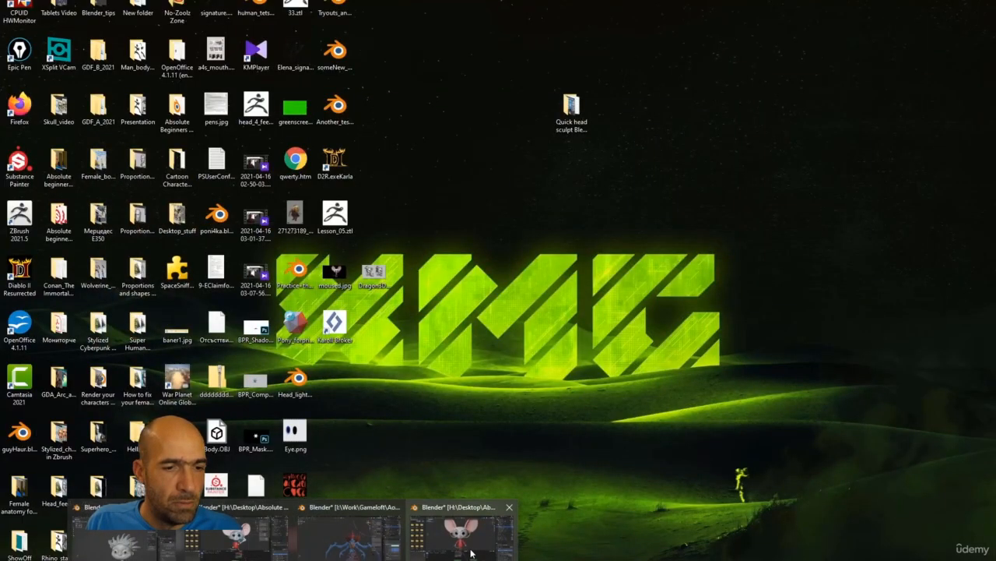
click(471, 551)
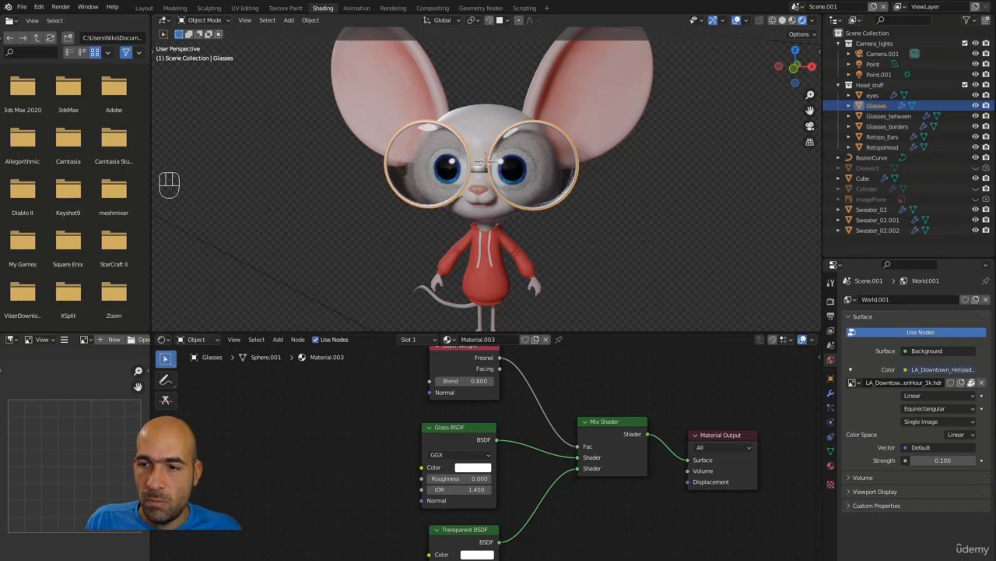
click(925, 352)
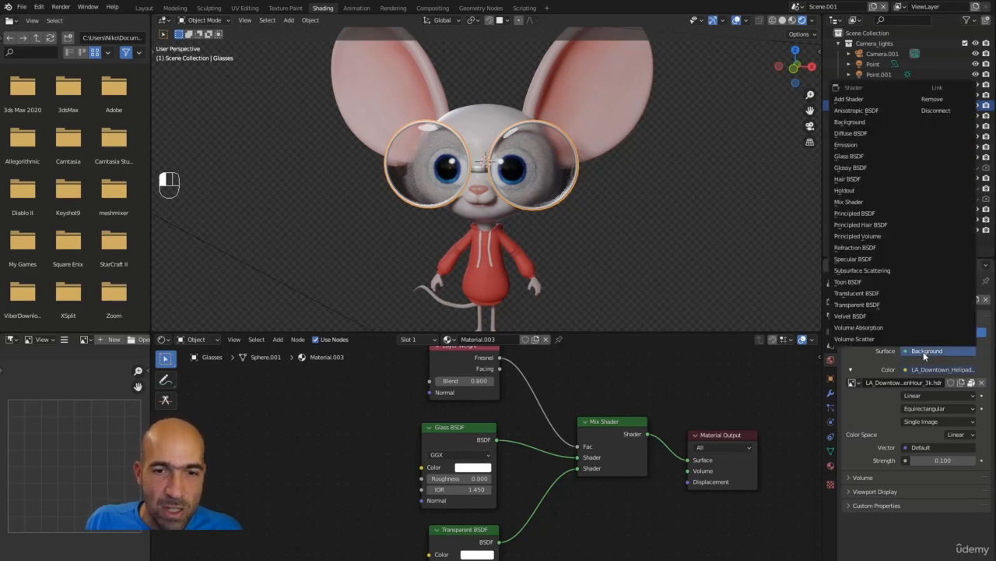
click(925, 354)
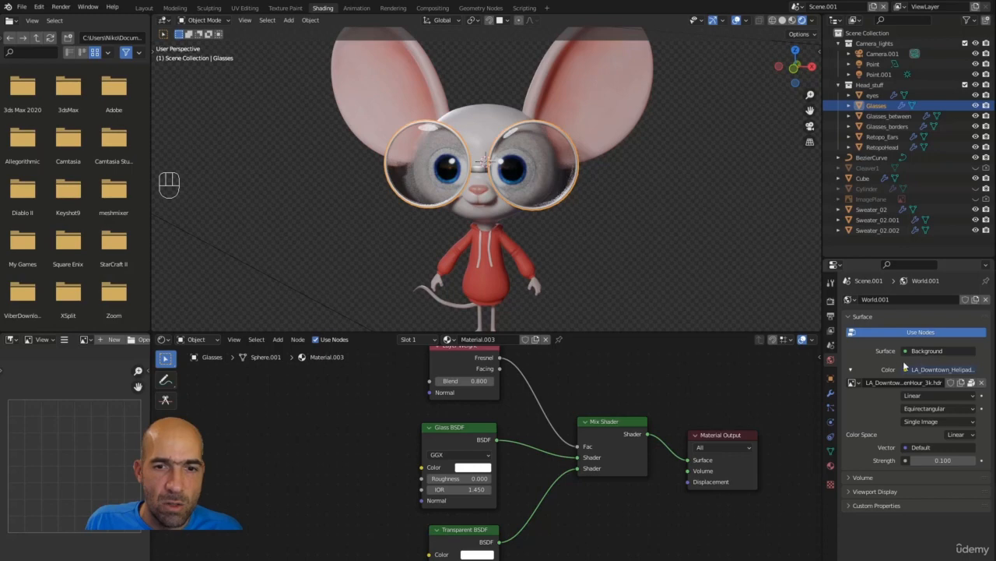
click(850, 317)
click(848, 299)
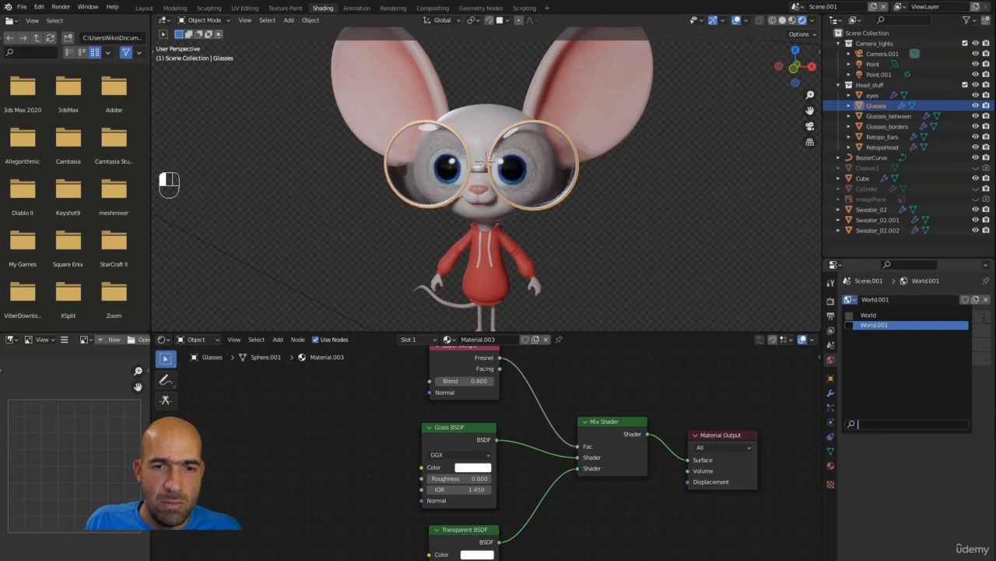
click(984, 316)
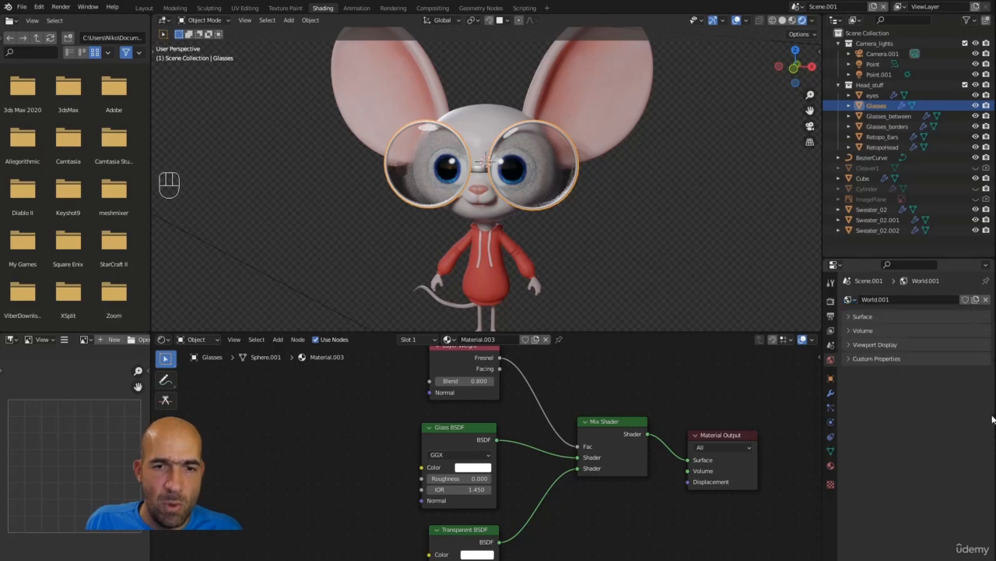
- Assign the existing World datablock to the scene and expand its Surface settings with the Background color and strength
click(849, 299)
click(869, 315)
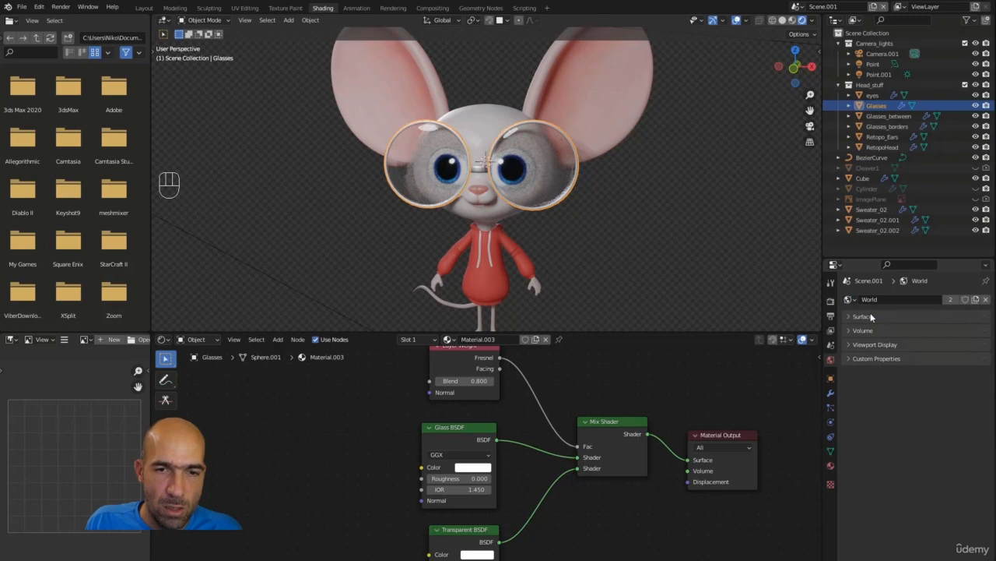
click(872, 316)
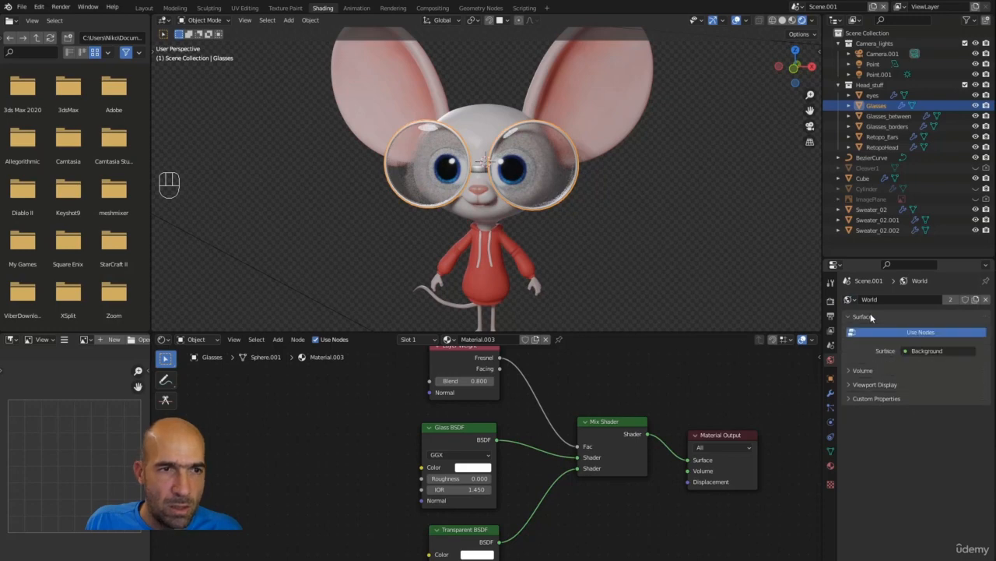
click(928, 352)
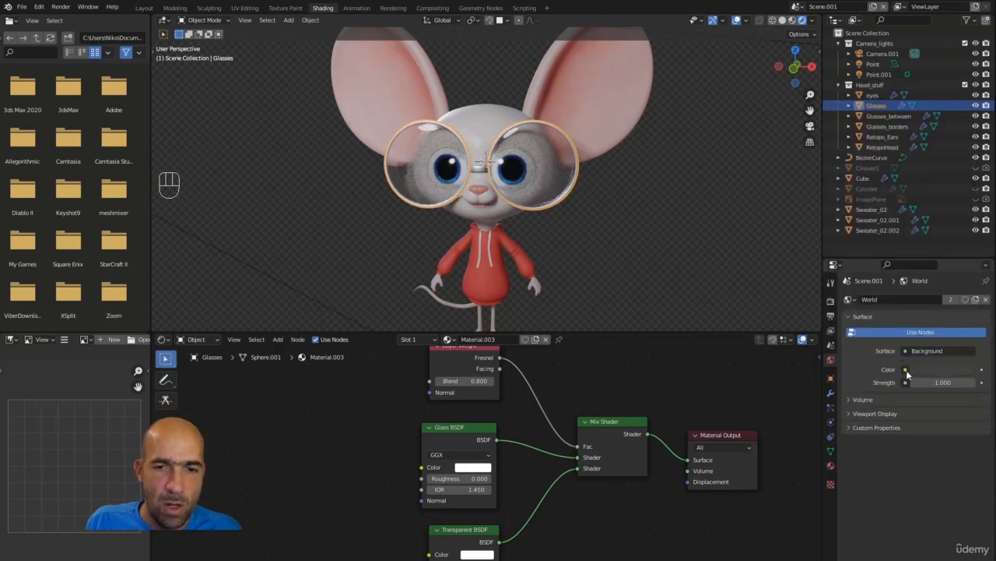
- Switch the scene's environment to World.001 for comparison and return it to World
click(849, 299)
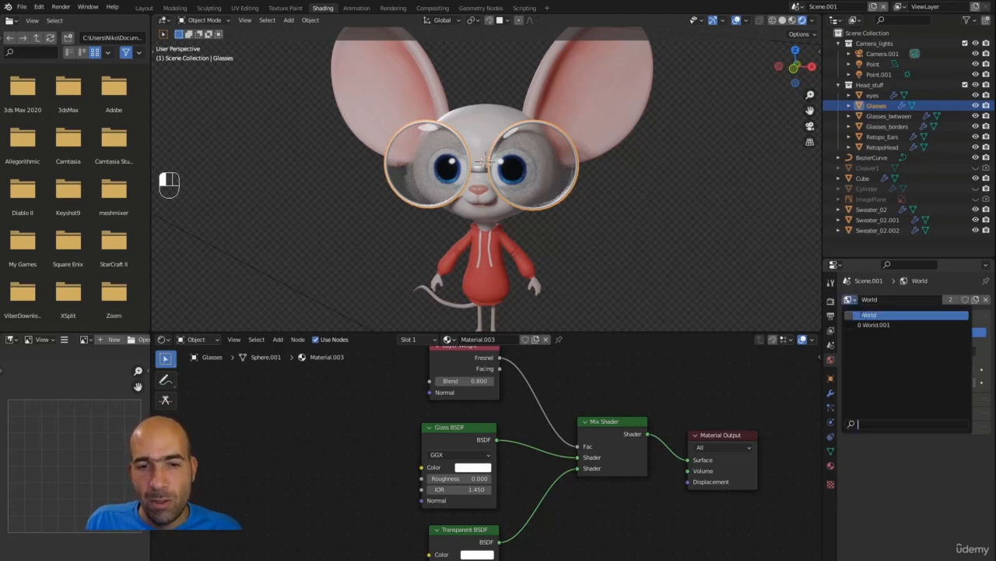
click(875, 326)
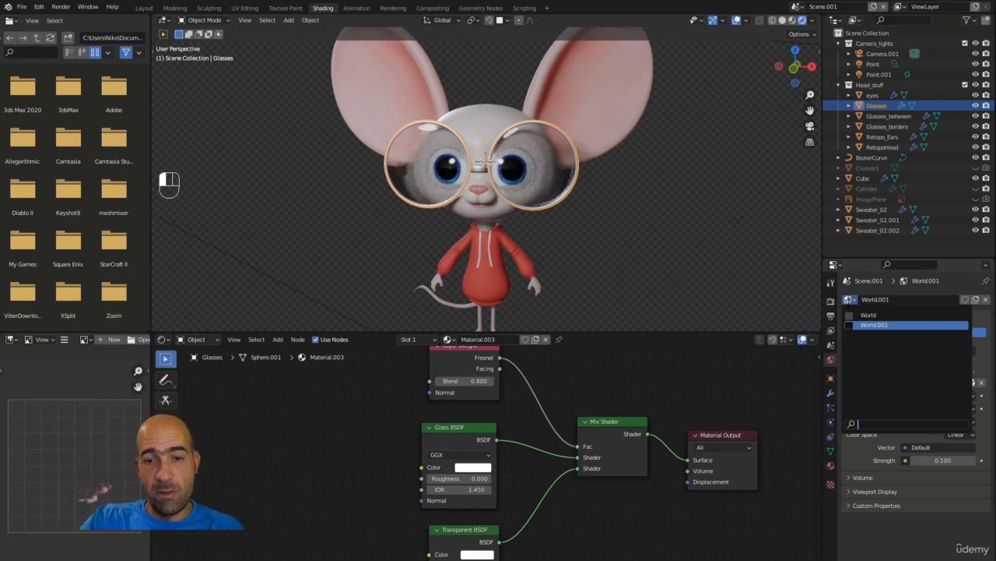
click(867, 315)
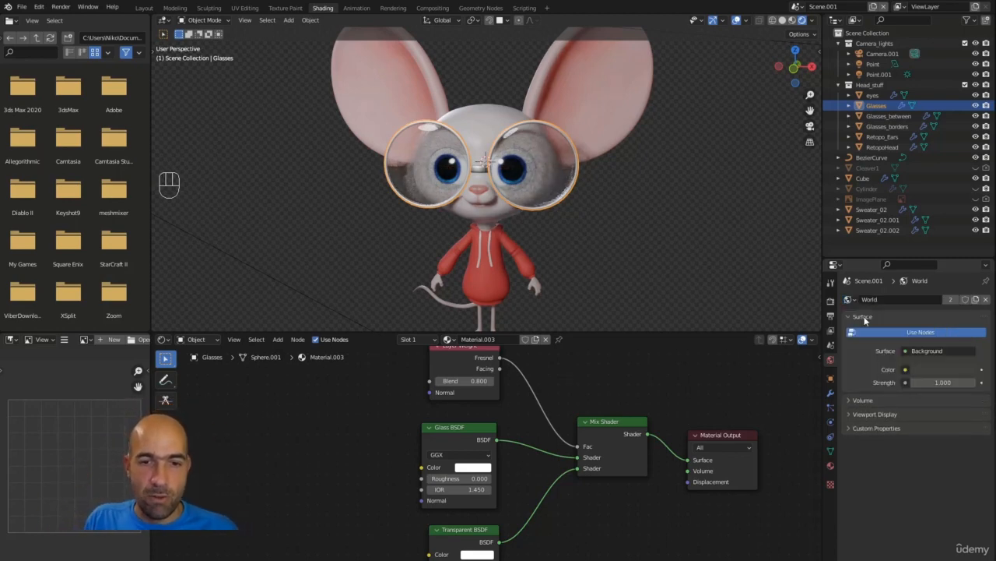
- Connect an Image Texture to the world's Background color and load bgr1080pNew.jpg from the Project files folder
click(906, 370)
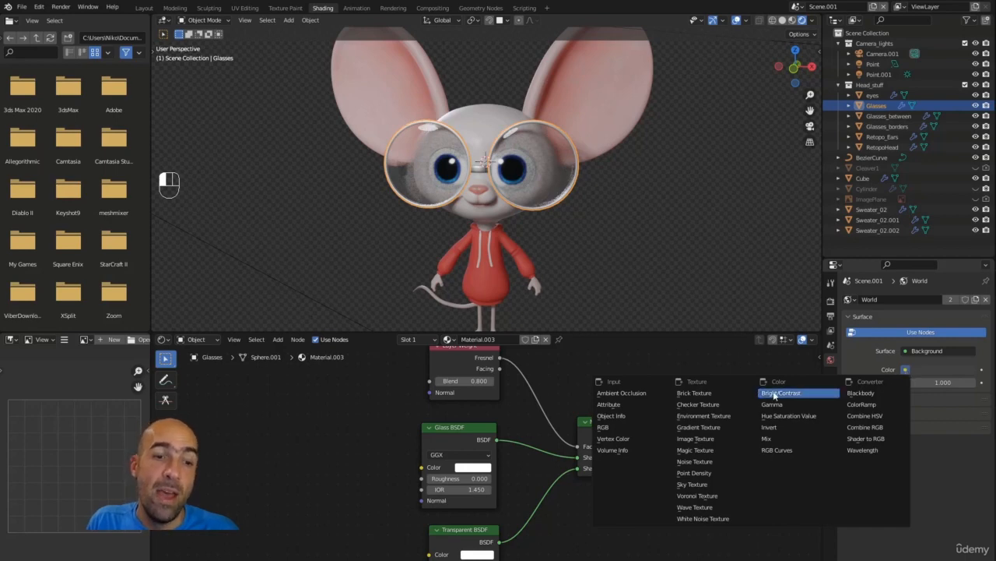
click(712, 440)
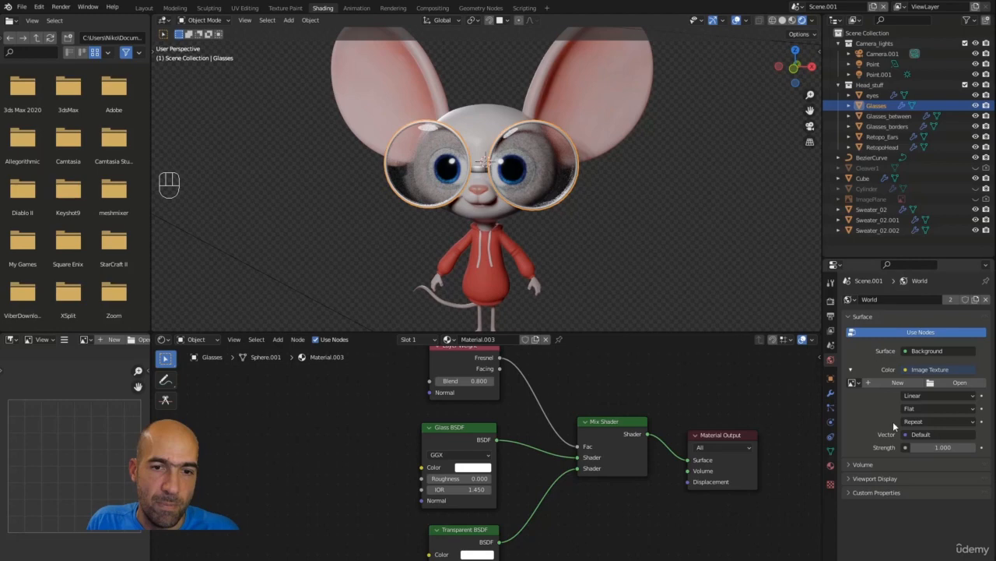
click(952, 383)
double_click(413, 192)
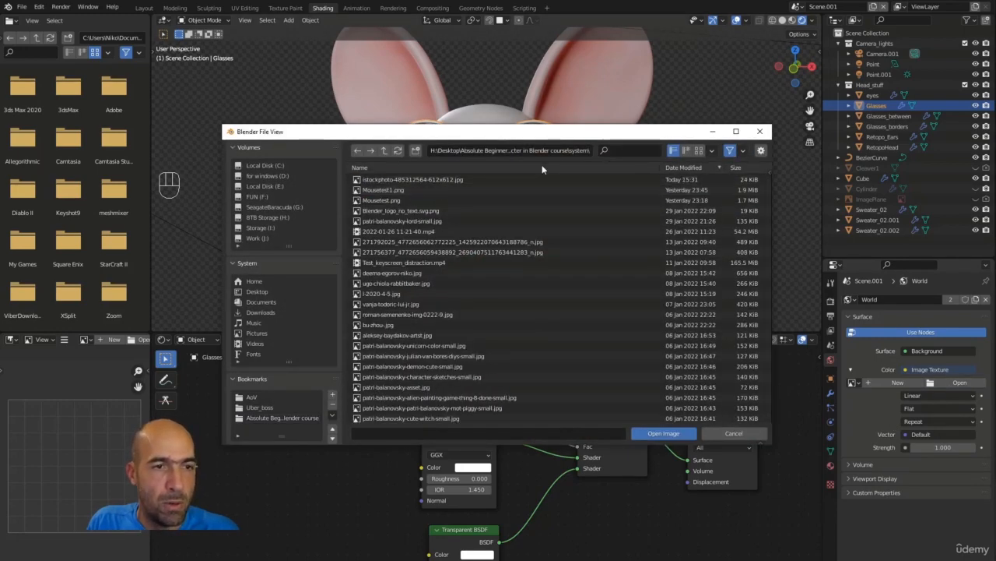
click(384, 151)
double_click(381, 180)
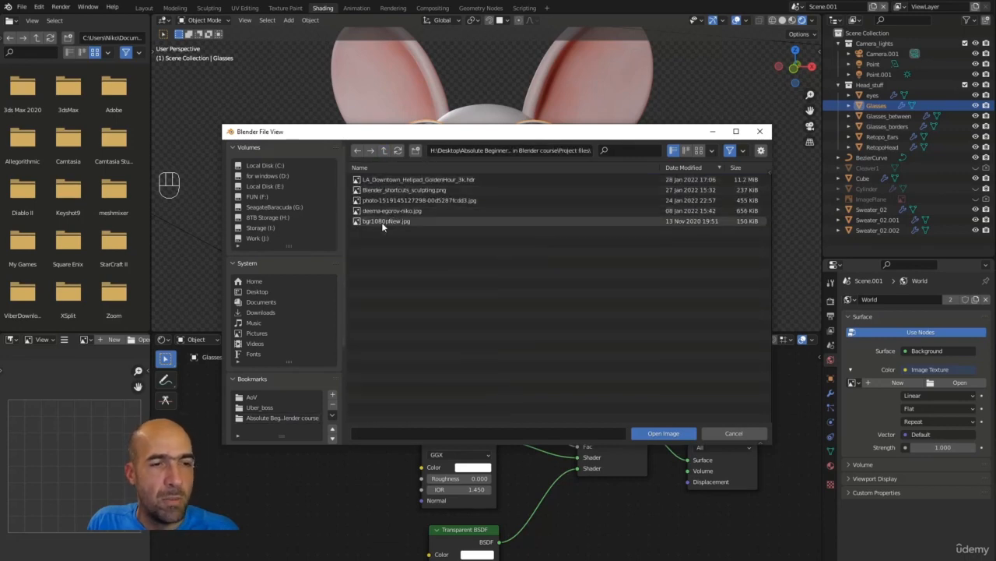
double_click(382, 221)
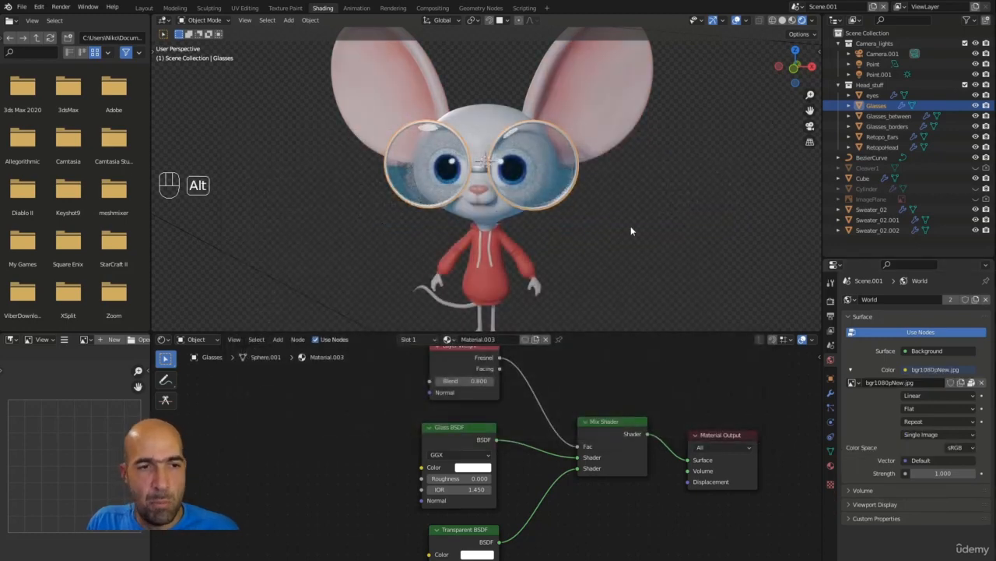
- Set the strength of the world's image background to 0.400
alt+drag(630, 226, 636, 220)
mouse_move(938, 473)
mouse_down()
mouse_move(973, 472)
mouse_move(927, 473)
mouse_move(939, 473)
mouse_up()
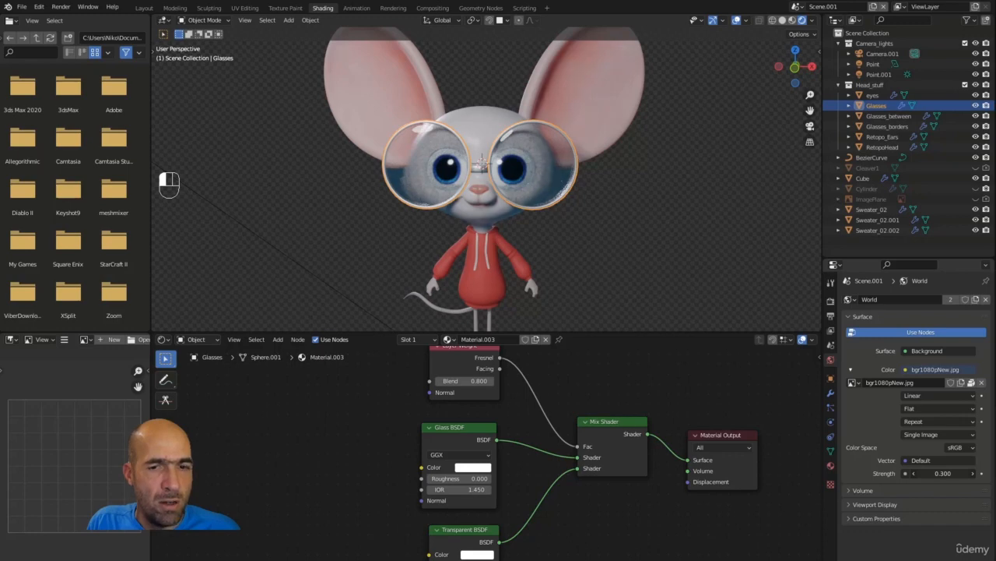
mouse_move(728, 251)
alt+mouse_down()
mouse_move(659, 229)
mouse_move(704, 221)
mouse_move(682, 253)
mouse_move(670, 232)
mouse_move(674, 242)
mouse_move(724, 234)
alt+mouse_up()
click(966, 473)
alt+drag(592, 294, 605, 226)
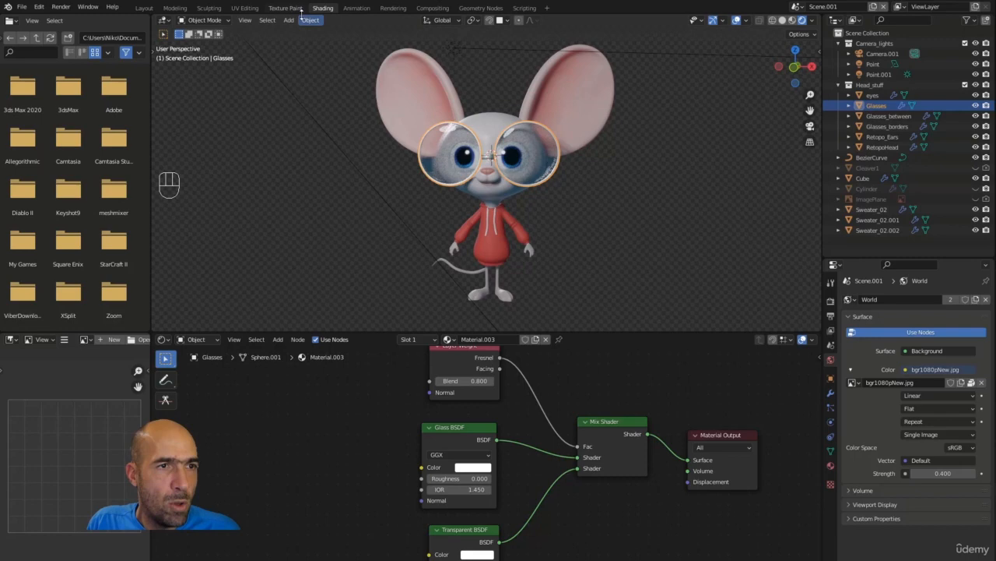
- Return to the Layout workspace and turn on the Screencast Keys display there
click(144, 9)
scroll(666, 296, up, 2)
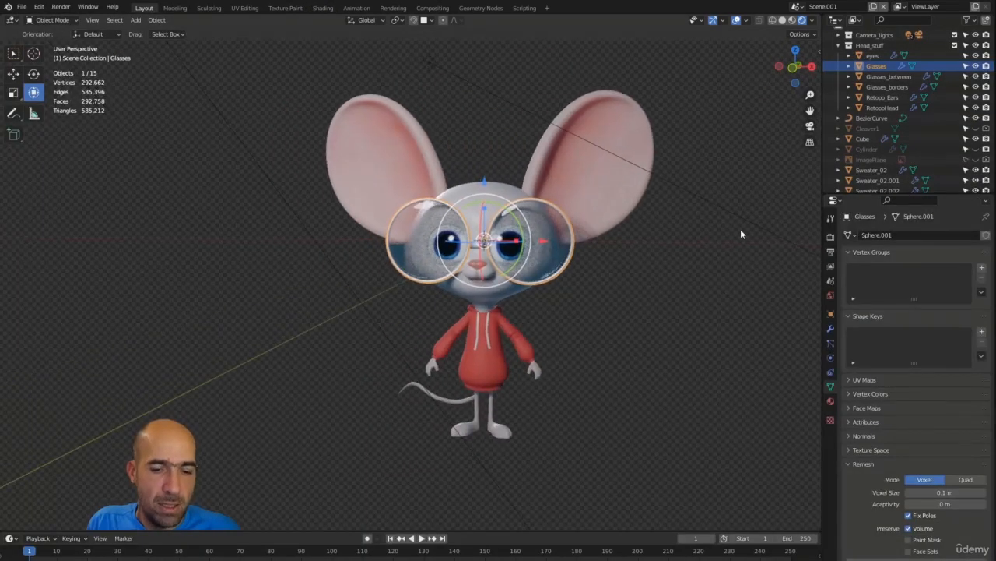
key(n)
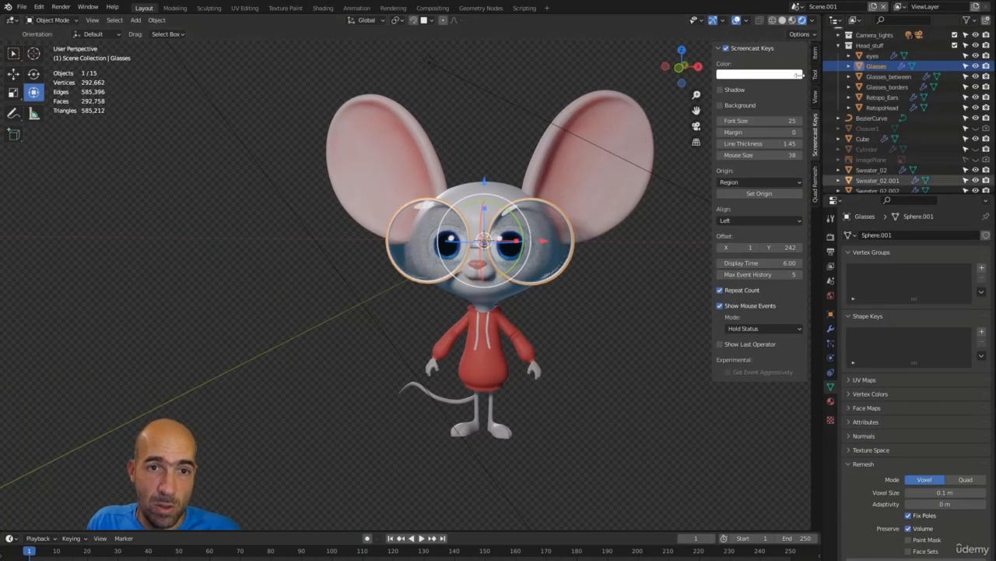
click(725, 49)
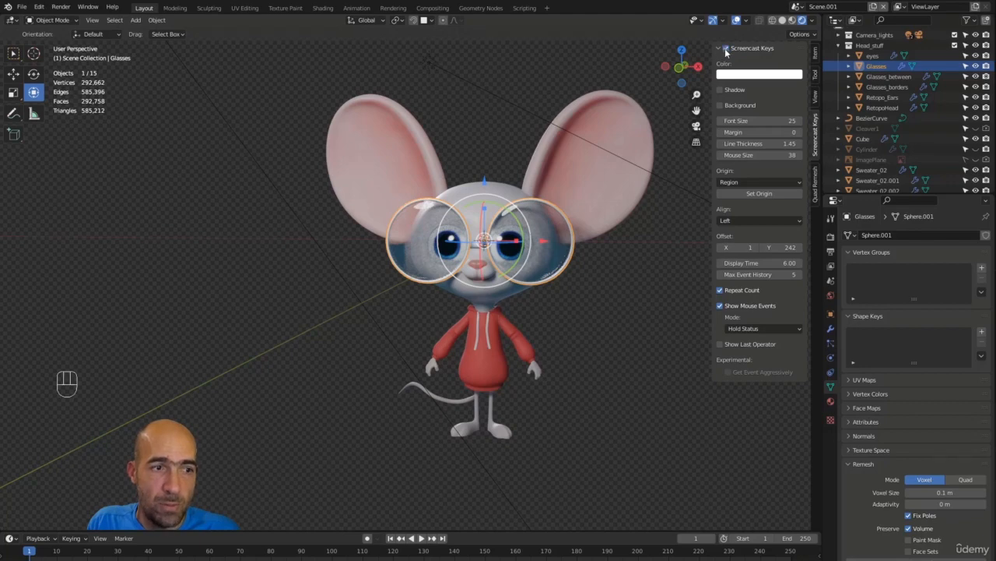
key(n)
- Add a mesh cube at the mouse's head
alt+drag(350, 339, 628, 312)
middle_drag(628, 313, 650, 324)
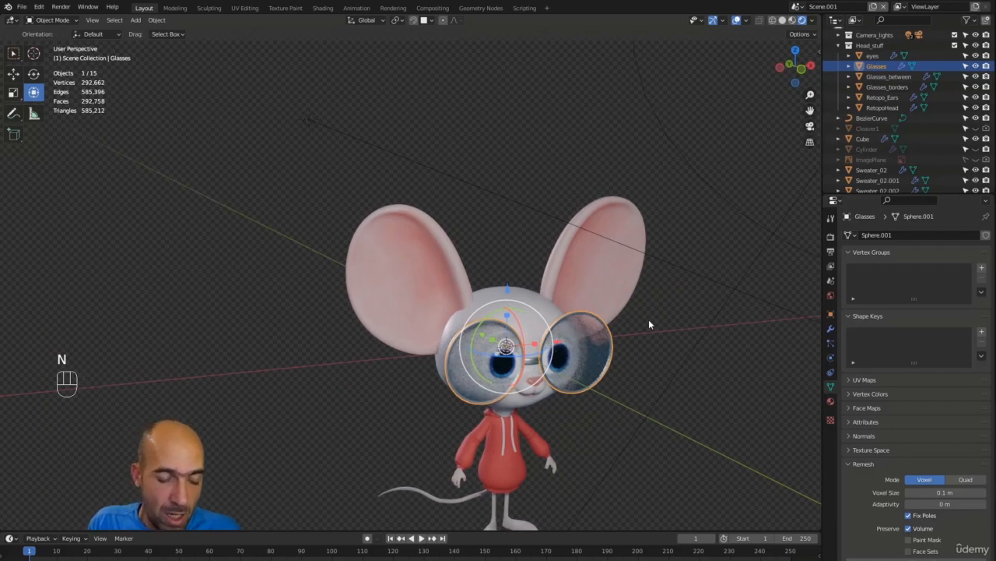
key(shift+a)
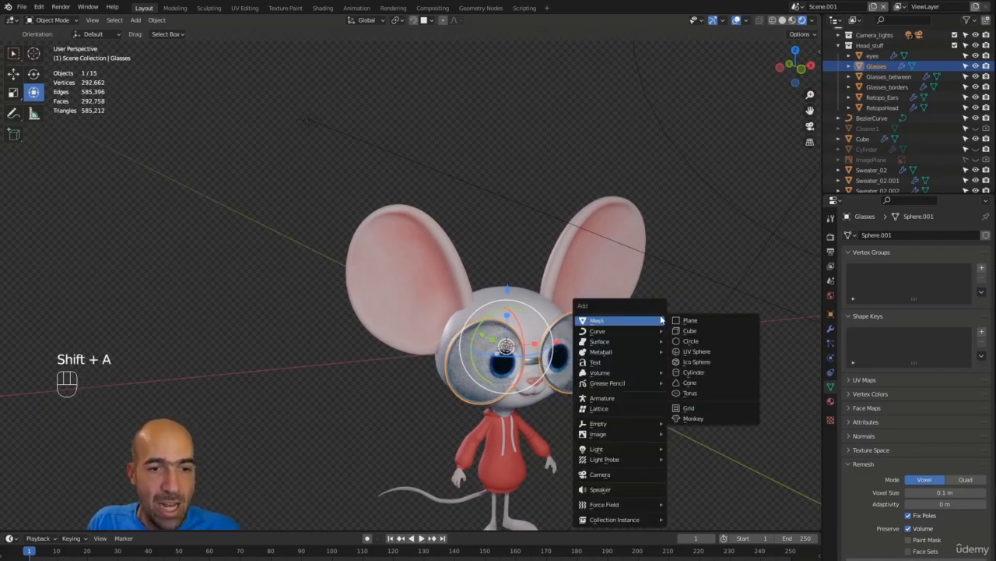
click(699, 330)
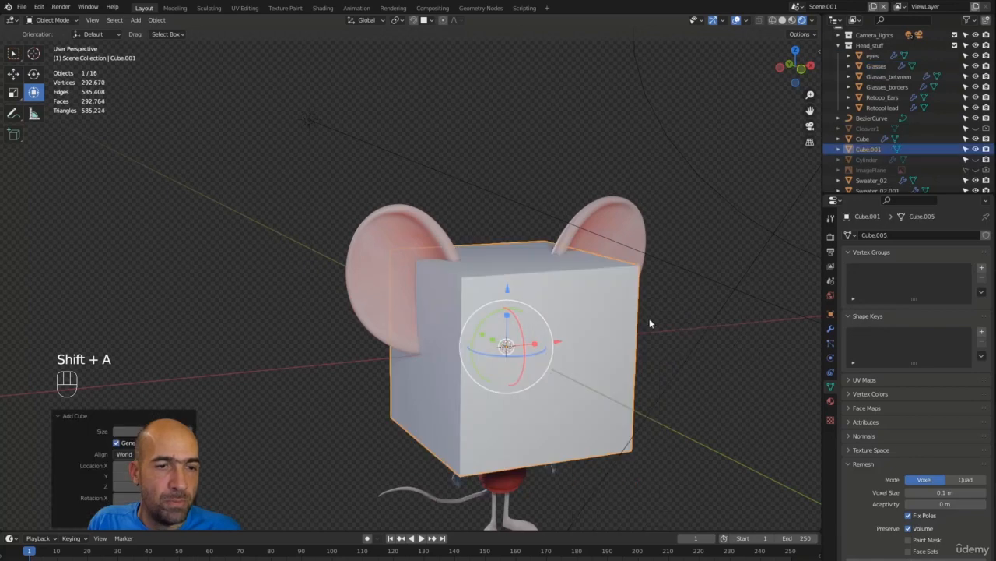
- In Edit Mode, raise the new cube along Z above the mouse's head and scale it down to about 0.28
key(Tab)
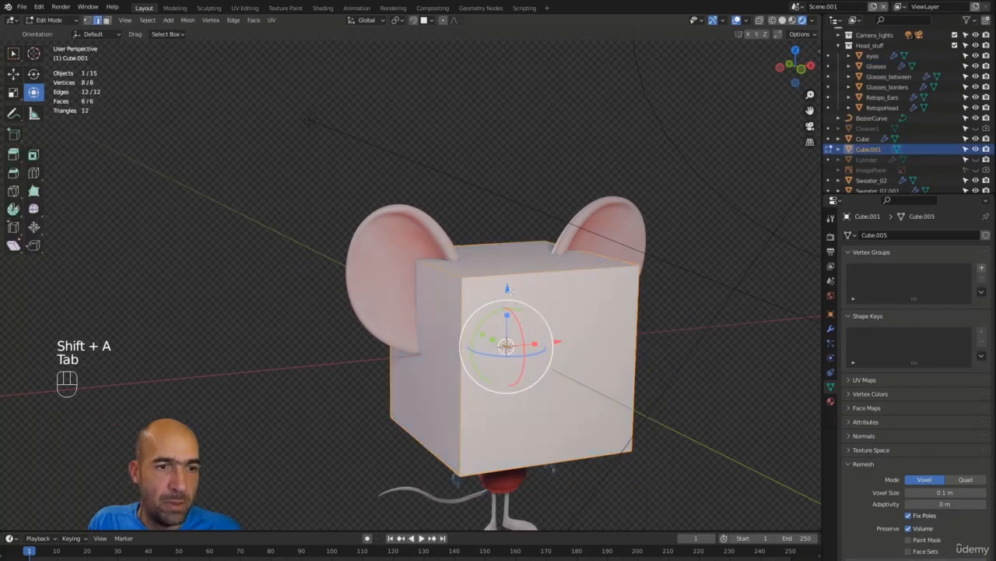
drag(508, 287, 527, 44)
alt+shift+middle_drag(526, 134, 536, 257)
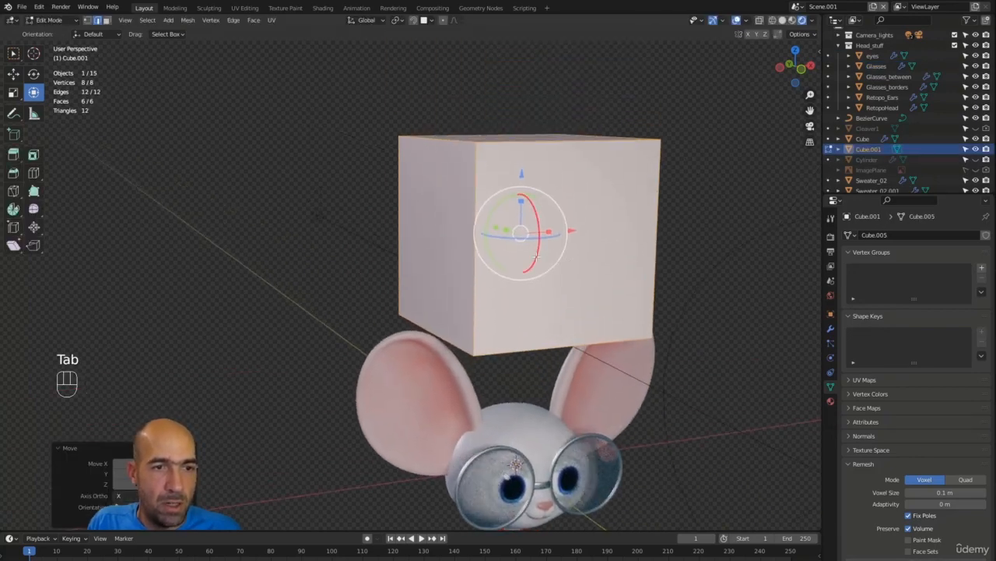
key(s)
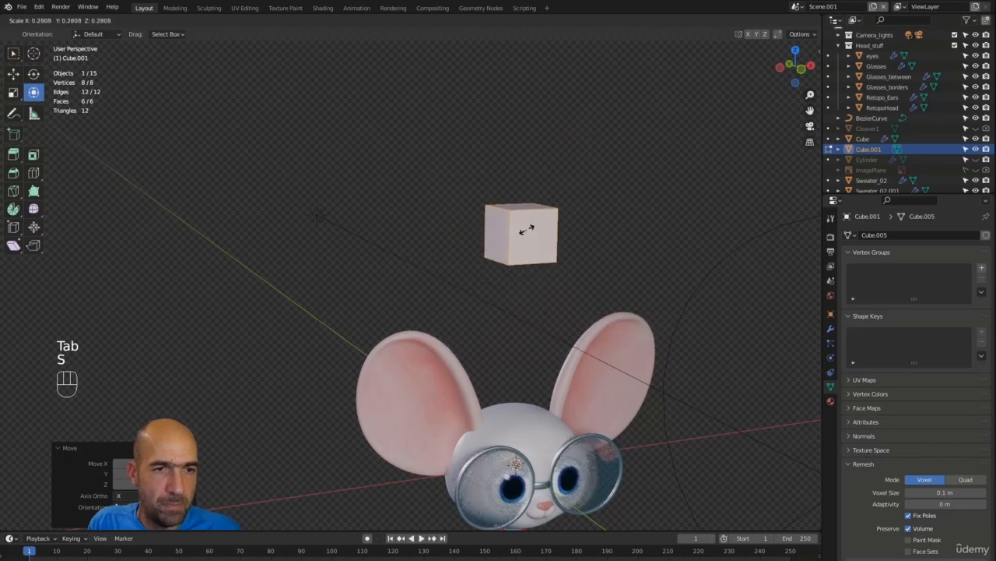
click(607, 263)
ctrl+alt+middle_drag(606, 263, 619, 215)
alt+shift+middle_drag(618, 215, 502, 155)
alt+shift+middle_drag(502, 155, 530, 319)
alt+middle_drag(551, 204, 562, 225)
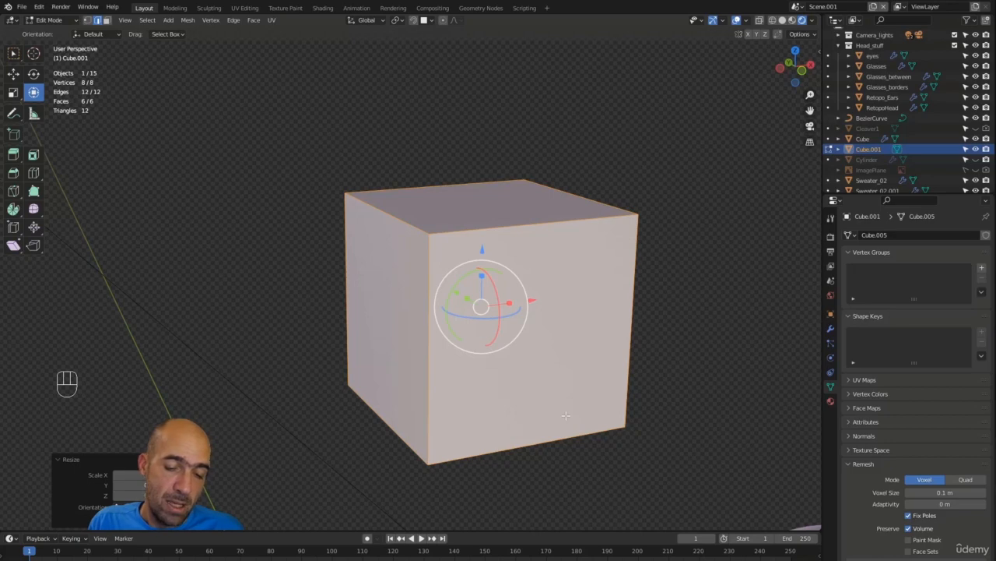
- Bevel all edges of the cube with 5 segments and a width of about 0.06 m, and deselect the geometry
key(ctrl)
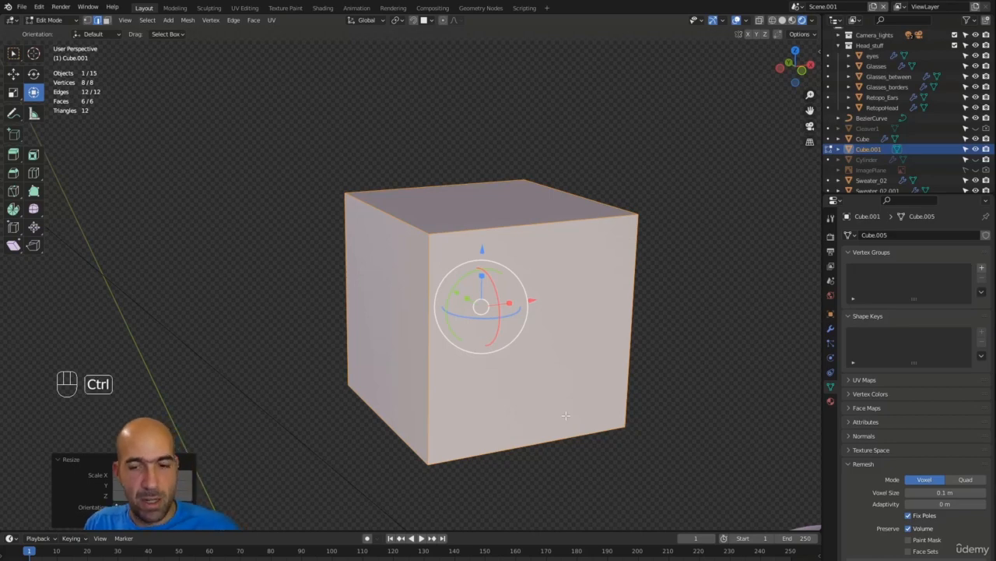
key(ctrl+b)
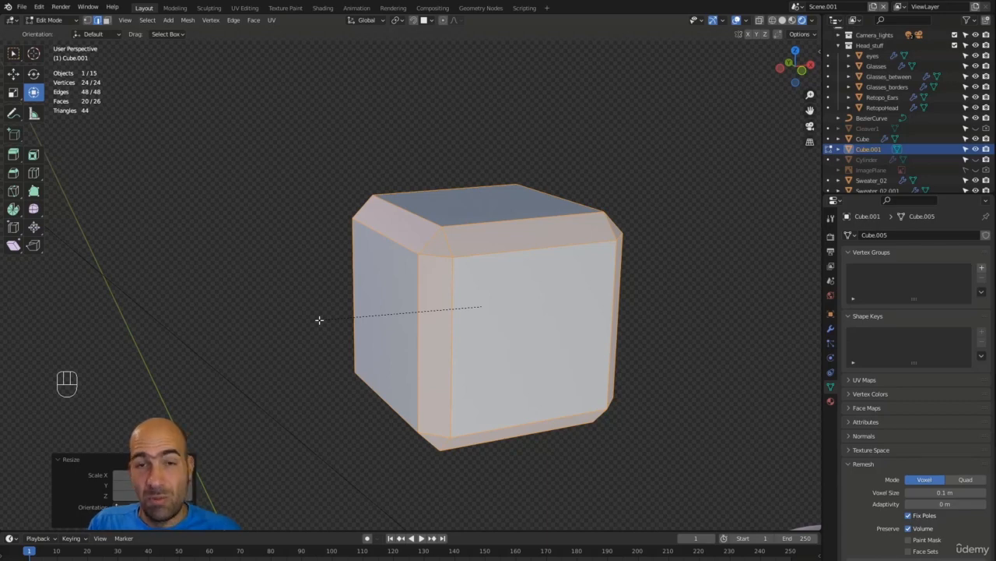
scroll(320, 319, up, 2)
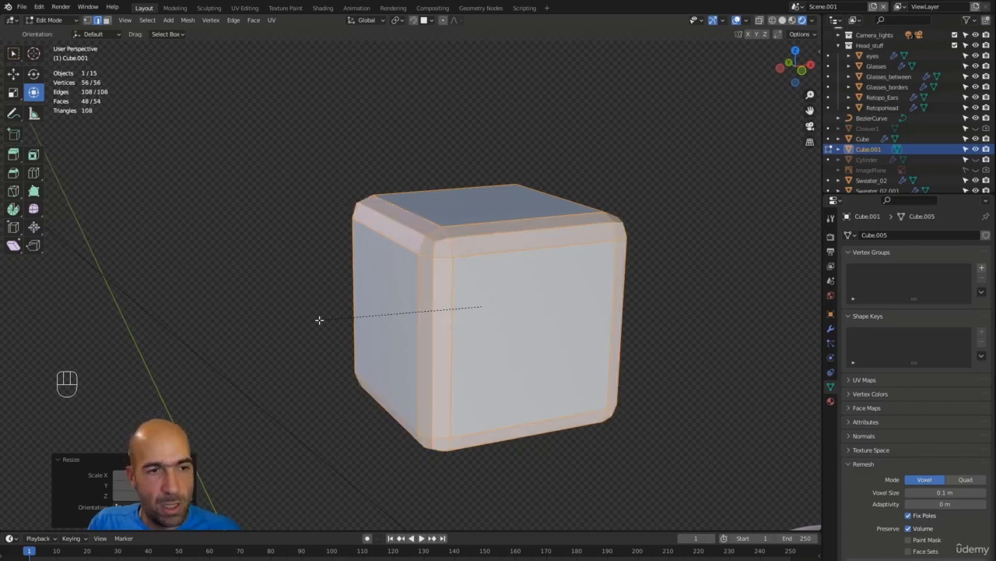
scroll(320, 319, up, 2)
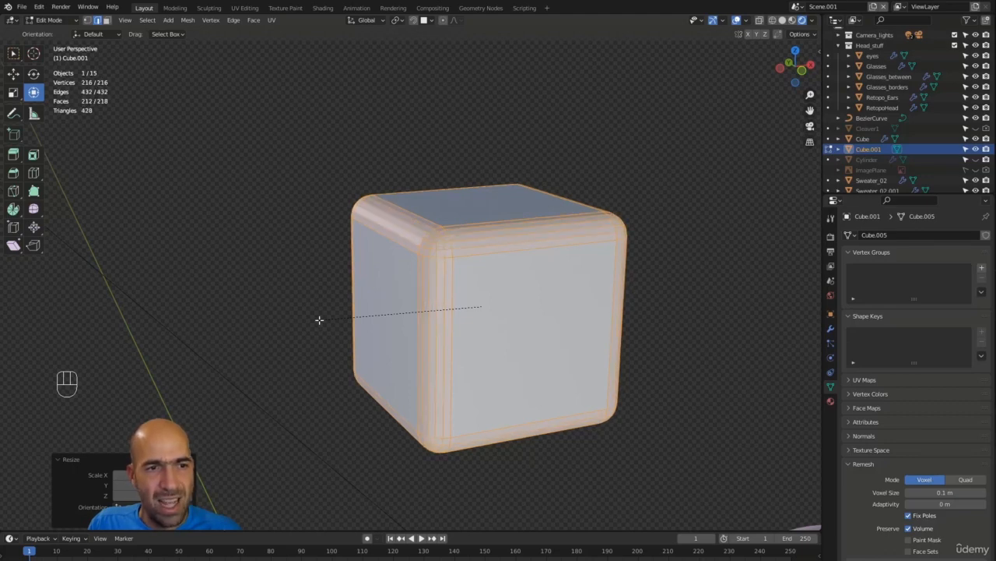
click(320, 319)
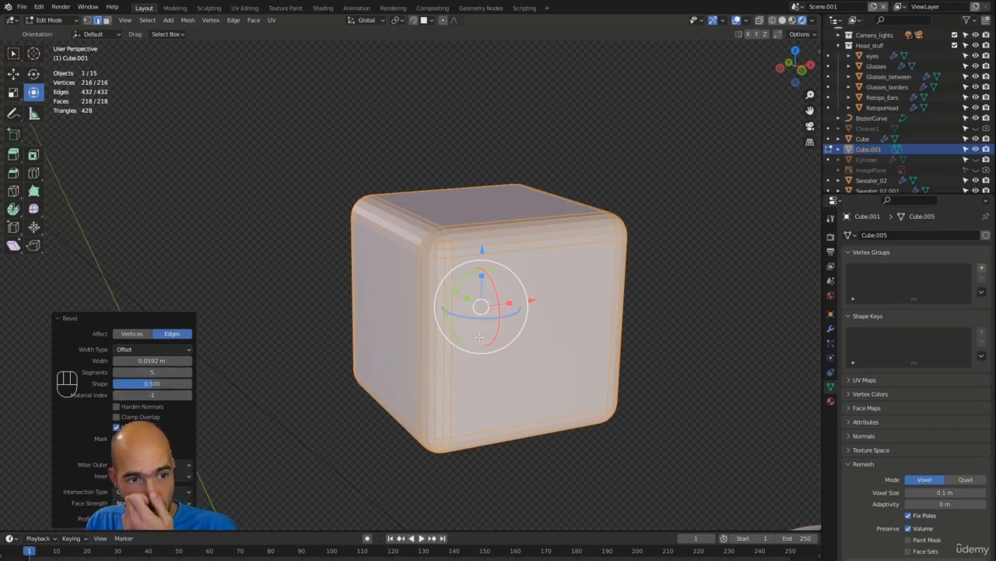
click(686, 287)
alt+middle_drag(678, 304, 696, 314)
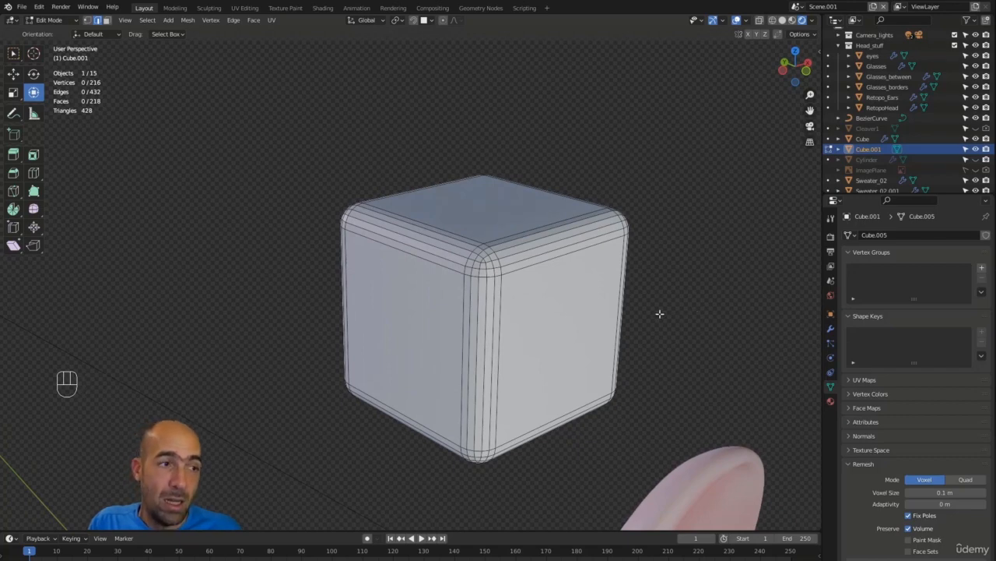
- Return to Object Mode and add a mesh cylinder with 12 vertices
key(Tab)
ctrl+alt+middle_drag(659, 313, 660, 384)
key(shift+a)
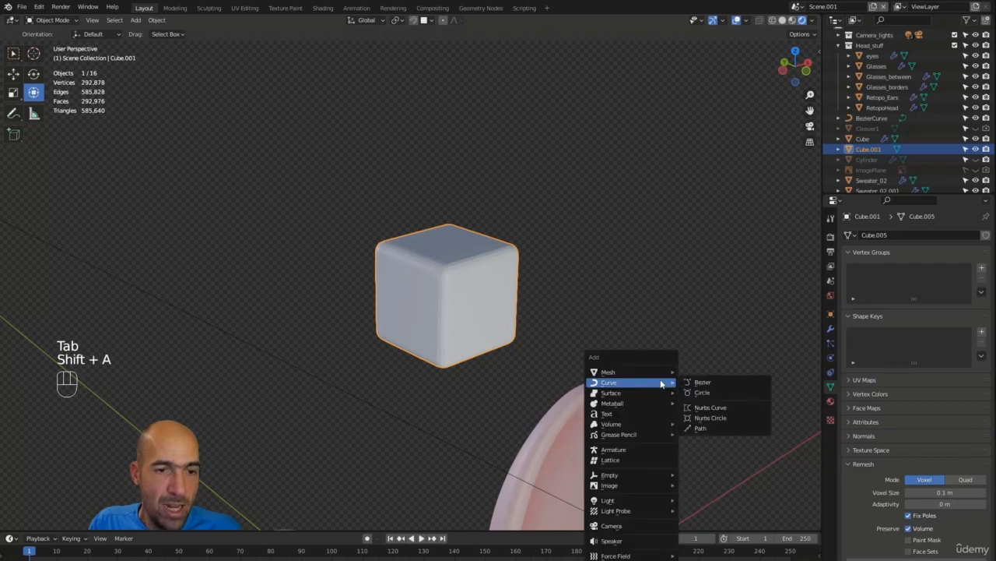
mouse_move(652, 371)
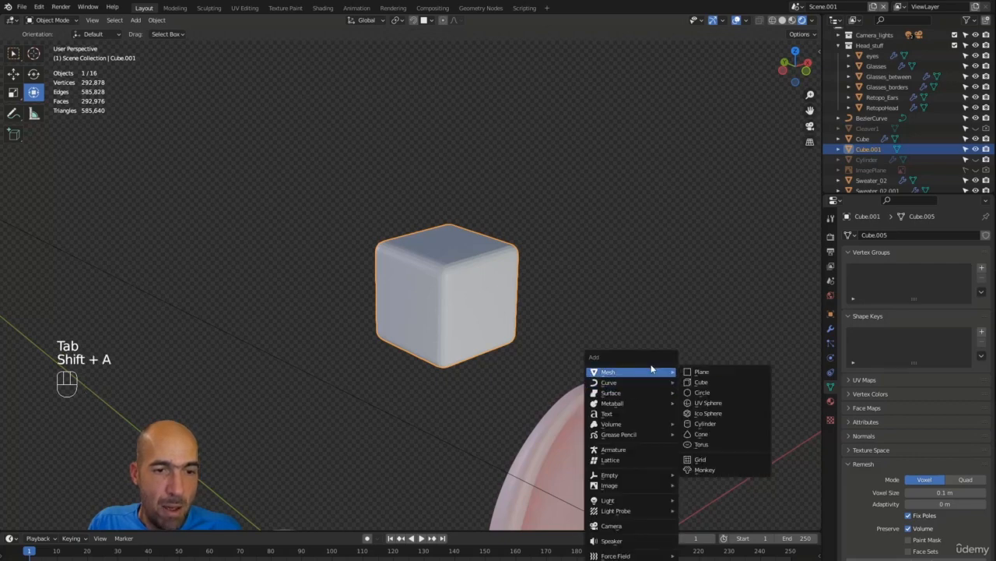
click(716, 422)
ctrl+alt+middle_drag(658, 393, 640, 441)
alt+shift+middle_drag(622, 445, 593, 286)
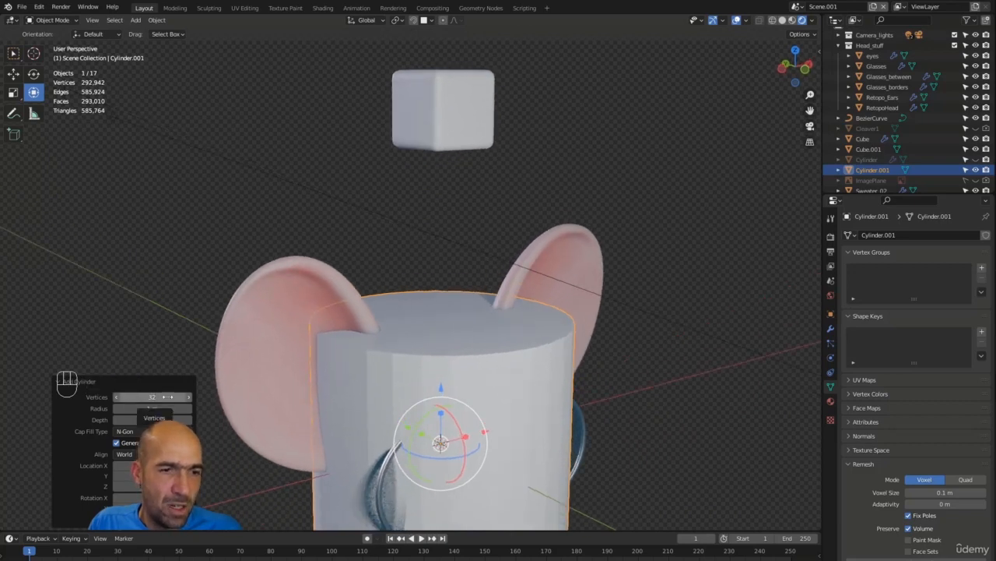
click(116, 398)
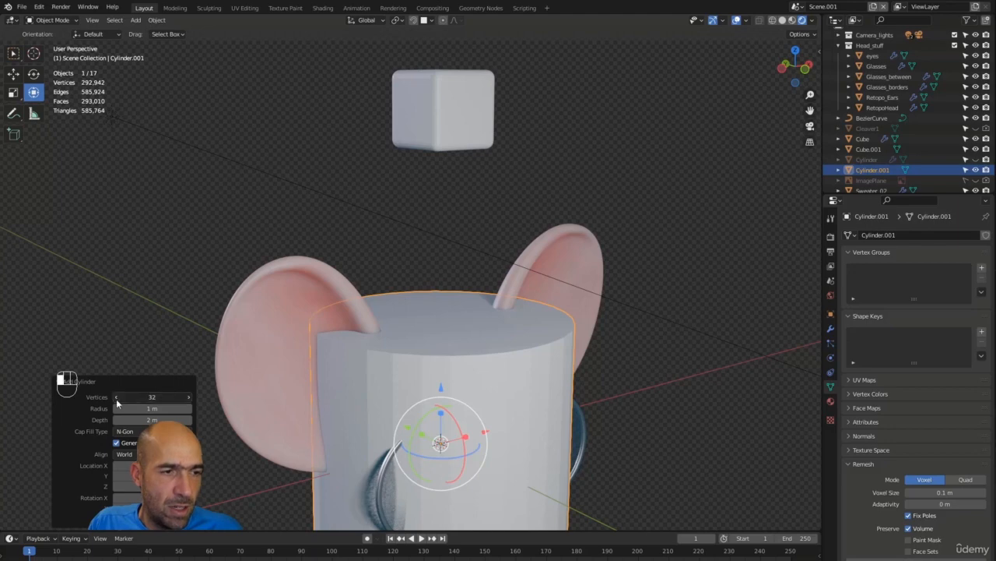
drag(116, 398, 52, 398)
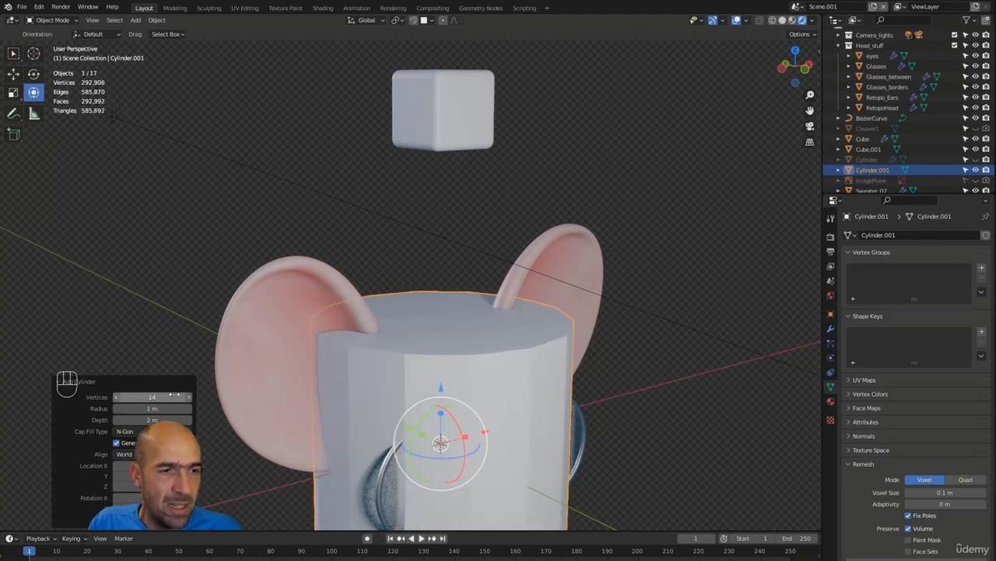
click(116, 395)
click(116, 395)
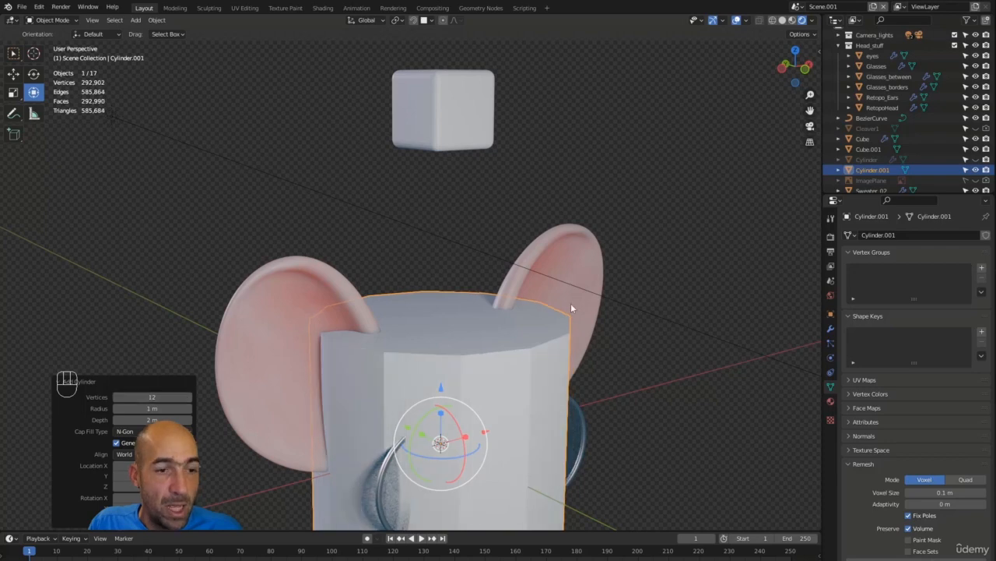
- In Edit Mode, lift the cylinder along Z above the mouse's head and scale it down much smaller than the rounded cube
key(Tab)
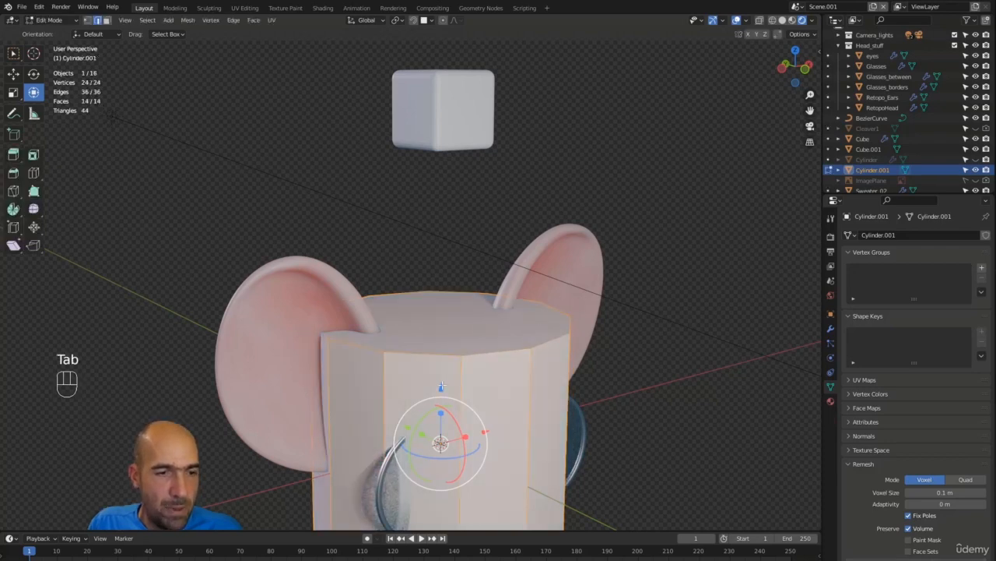
drag(442, 387, 439, 82)
shift+middle_drag(567, 163, 606, 263)
key(s)
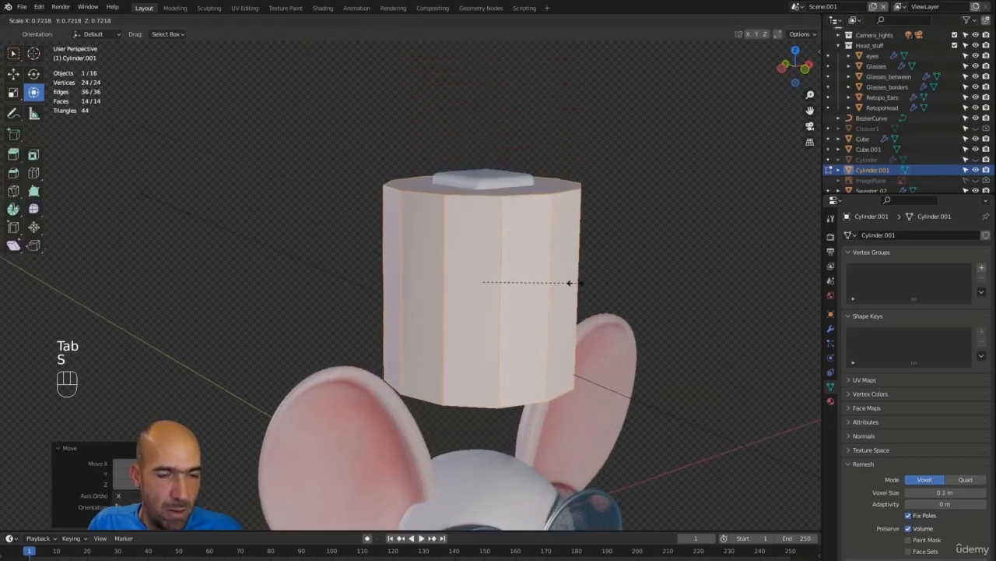
click(483, 282)
shift+middle_drag(583, 226, 537, 200)
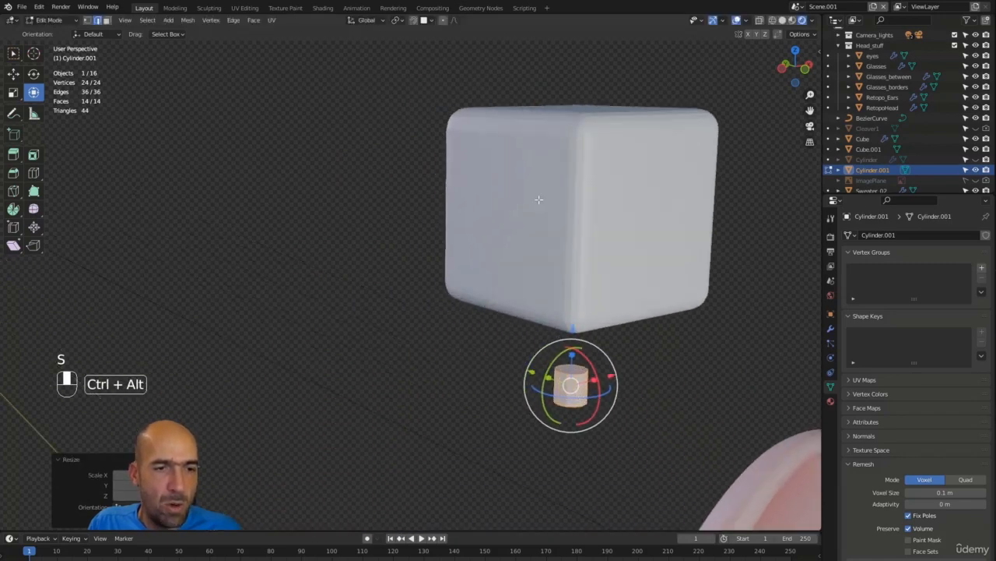
- Move the small cylinder straight up along Z until it sits just above the rounded cube
key(g)
key(z)
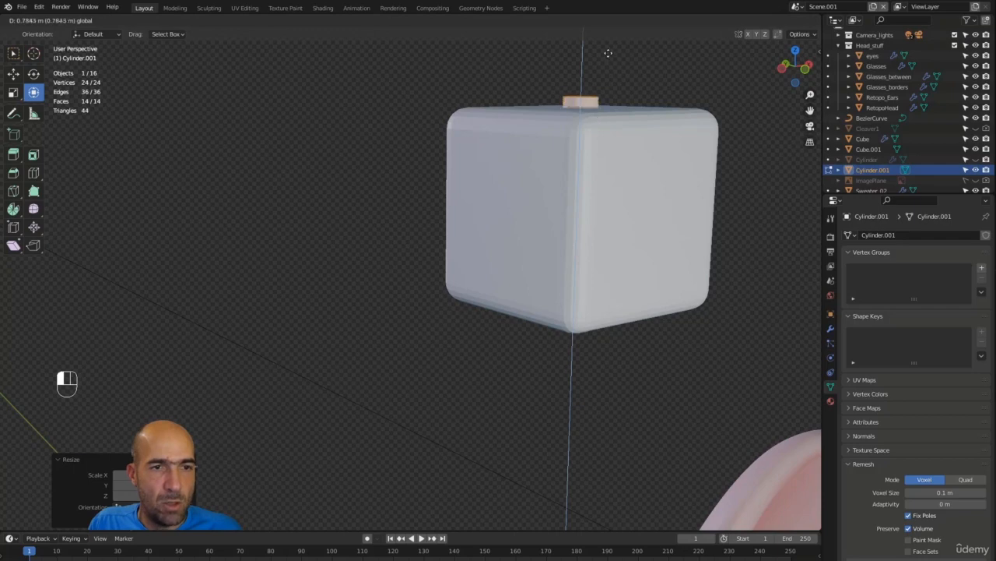
click(610, 37)
alt+middle_drag(610, 36, 628, 351)
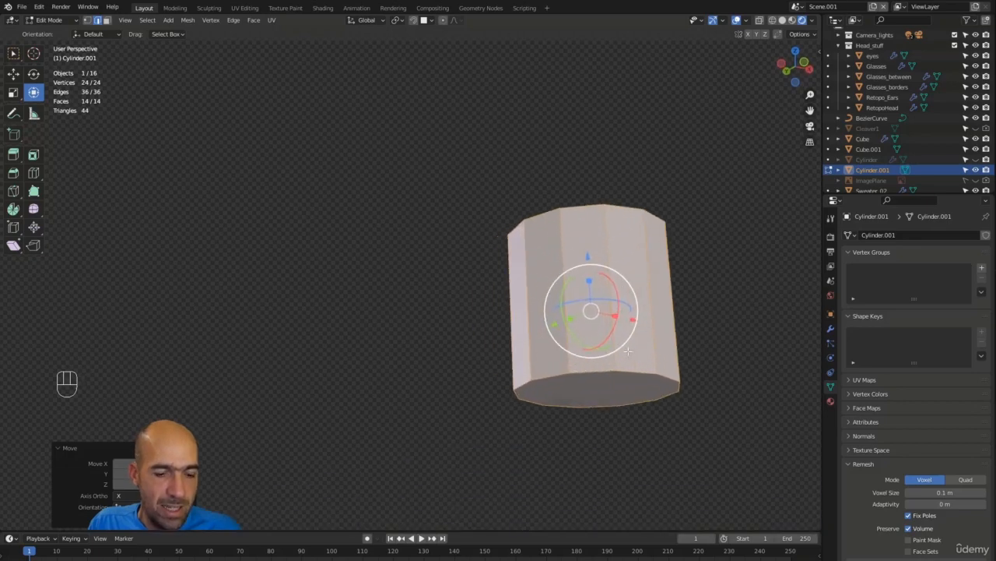
- Try face selection, single-edge selection and edge loop selection on the cylinder's bottom, ending with its bottom edge loop selected
key(3)
click(609, 391)
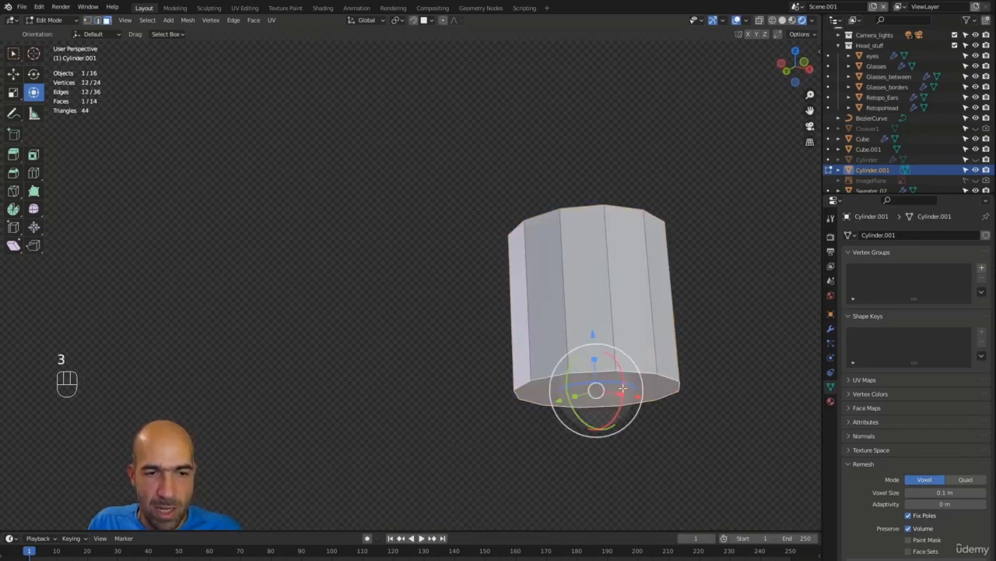
alt+drag(677, 403, 630, 403)
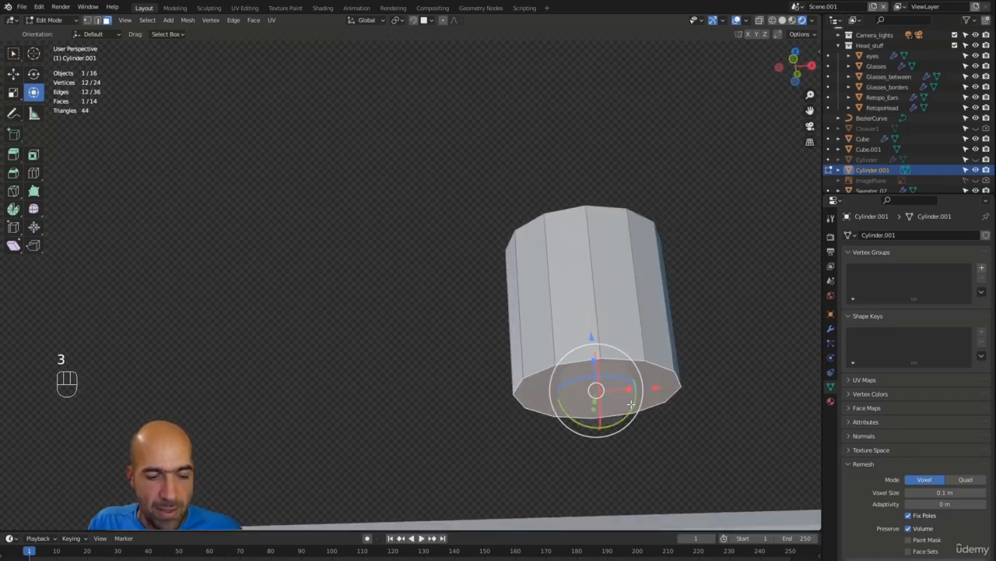
key(2)
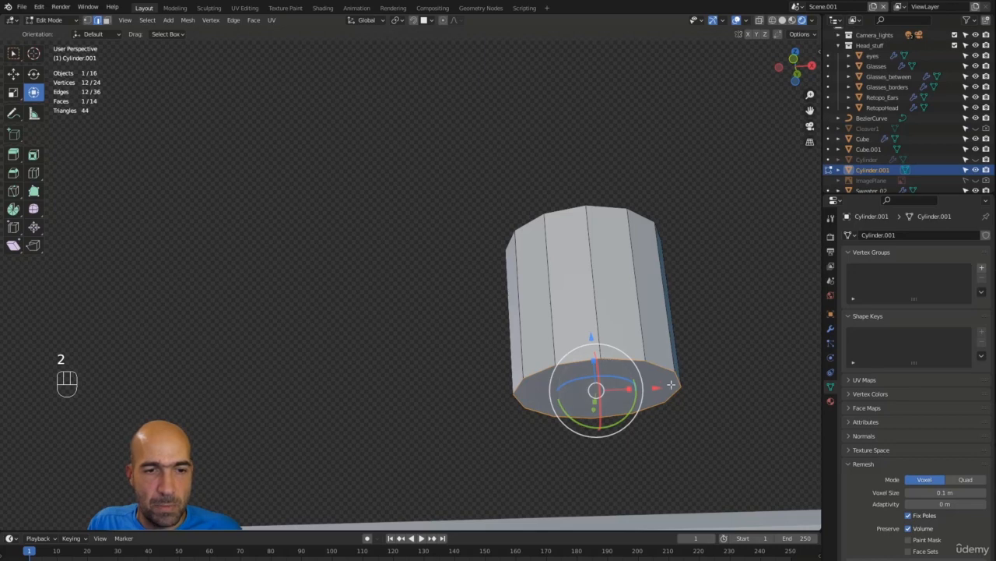
click(678, 374)
click(658, 368)
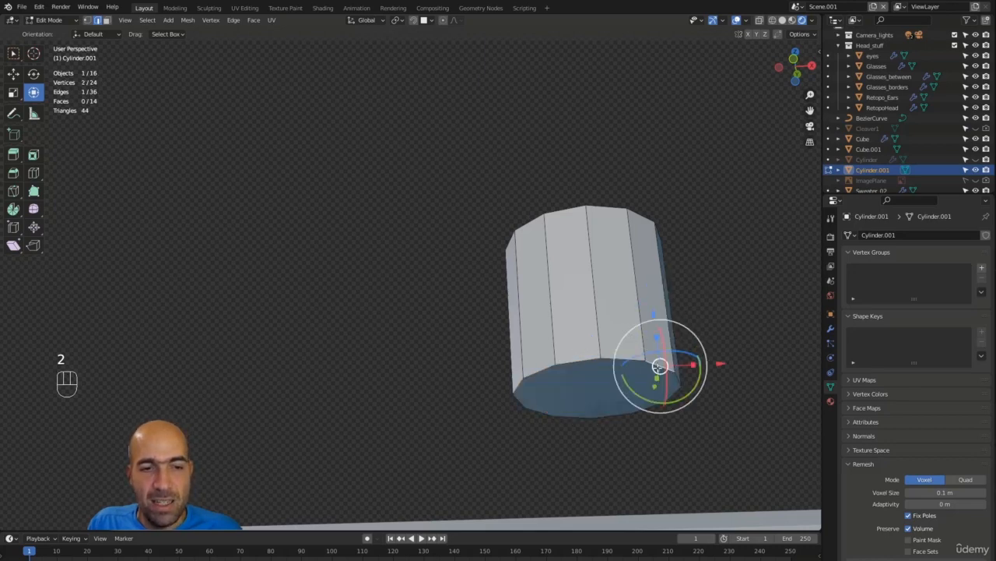
alt+click(614, 360)
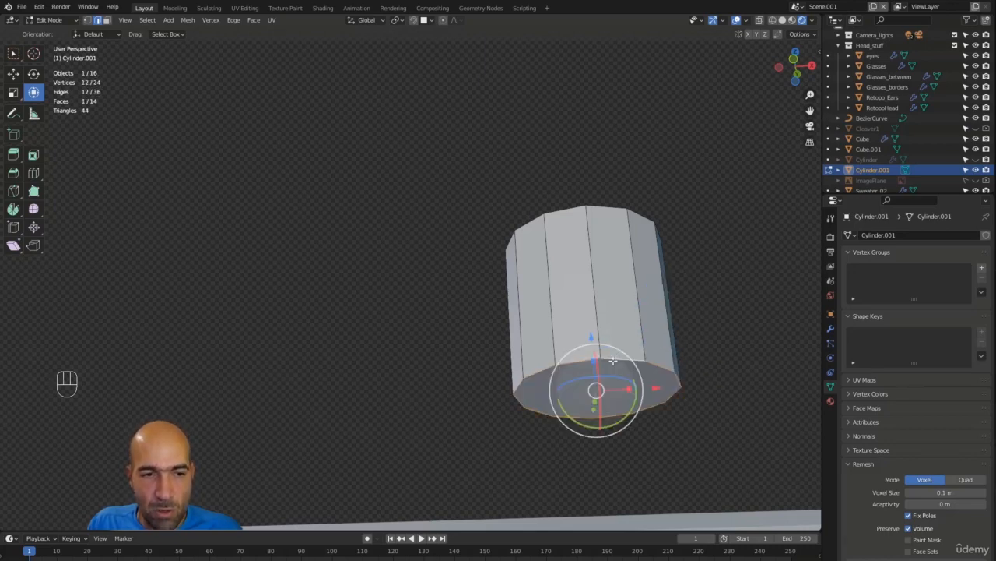
click(613, 360)
alt+click(614, 360)
- Select the edge loop around the cylinder's top
alt+middle_drag(699, 337, 659, 333)
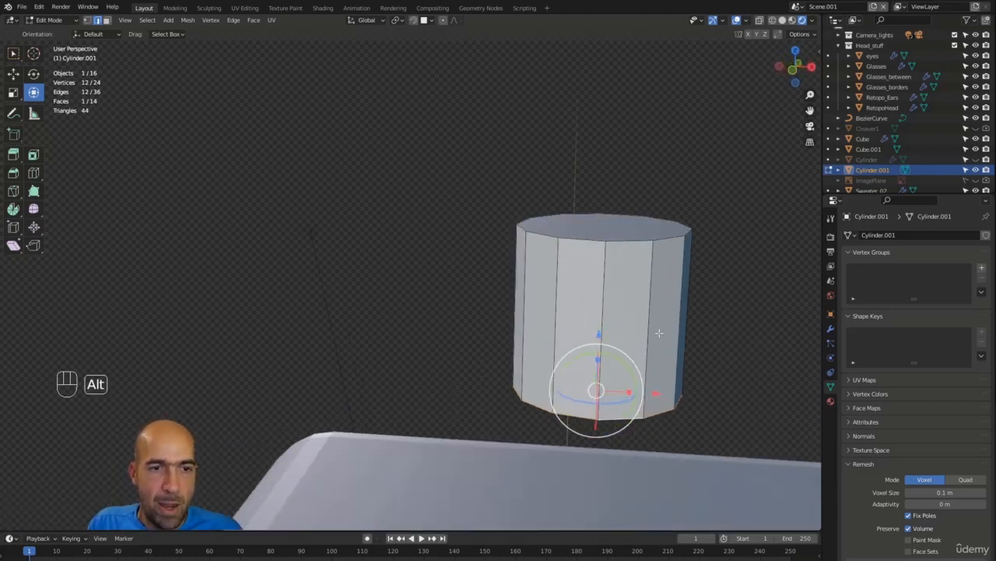
alt+click(628, 241)
alt+middle_drag(628, 241, 637, 193)
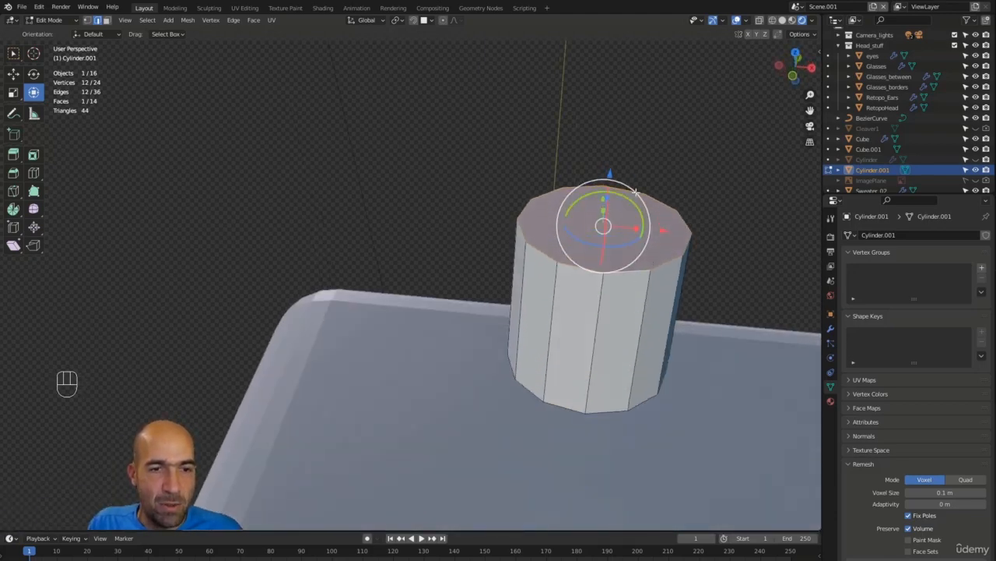
alt+middle_drag(705, 254, 708, 169)
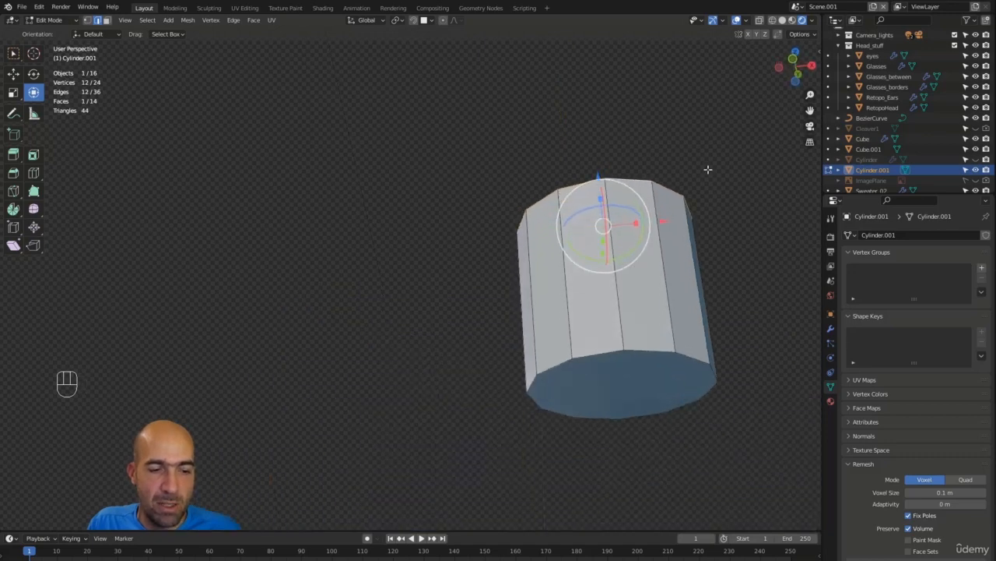
- Select the edge loop around the cylinder's bottom and bevel it with 5 segments and a width of about 0.0208 m
click(666, 325)
alt+click(645, 355)
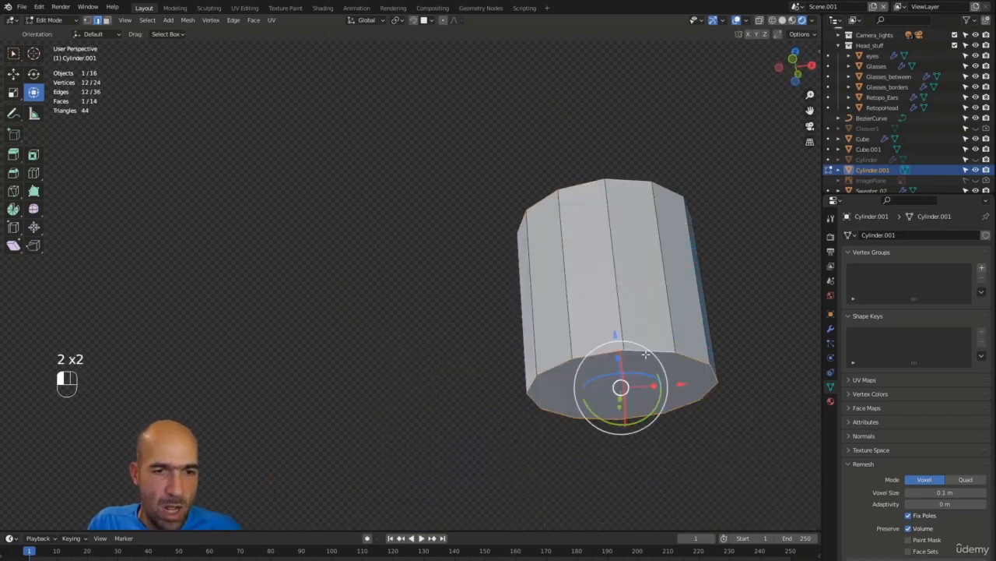
alt+middle_drag(715, 341, 726, 359)
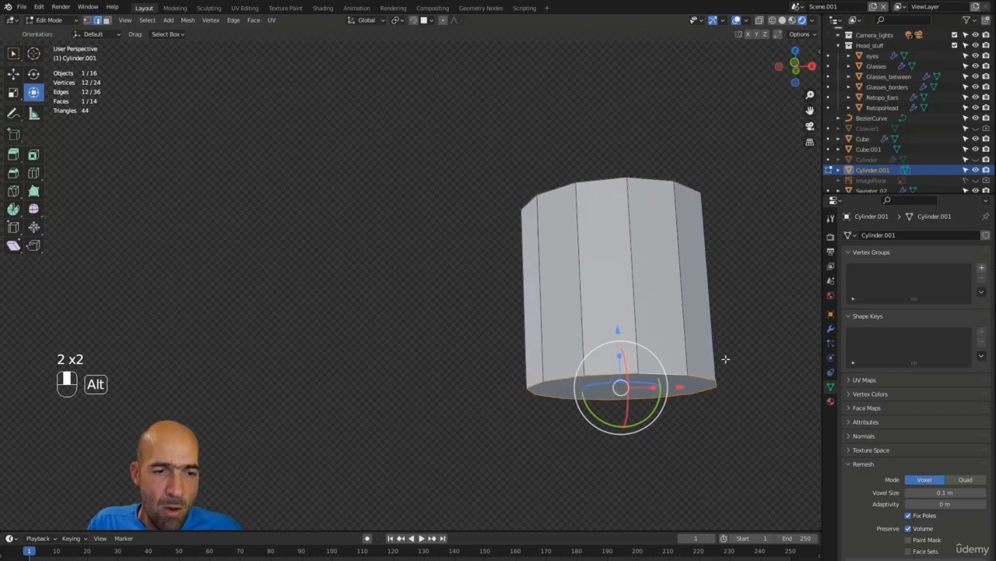
key(ctrl+b)
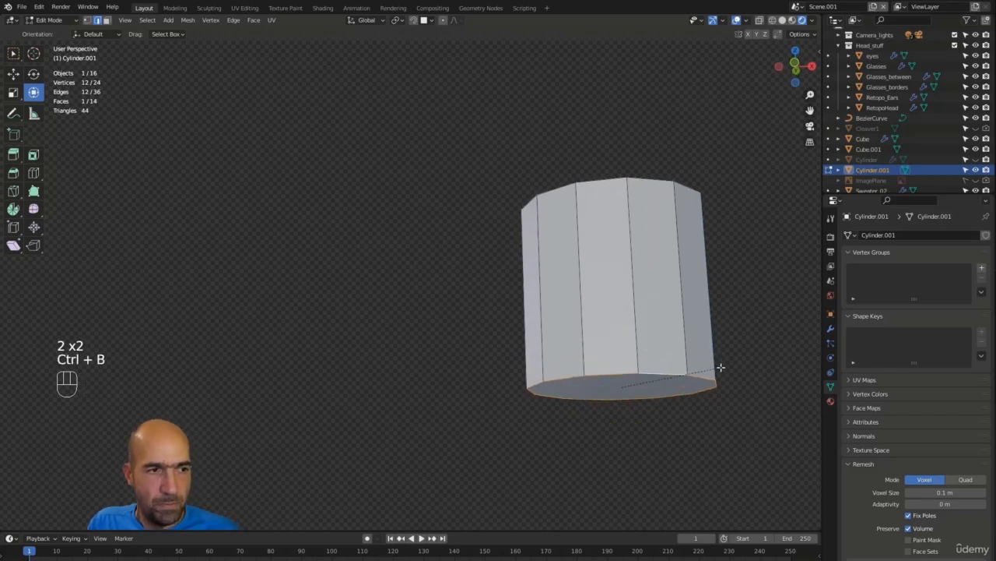
scroll(723, 358, up, 4)
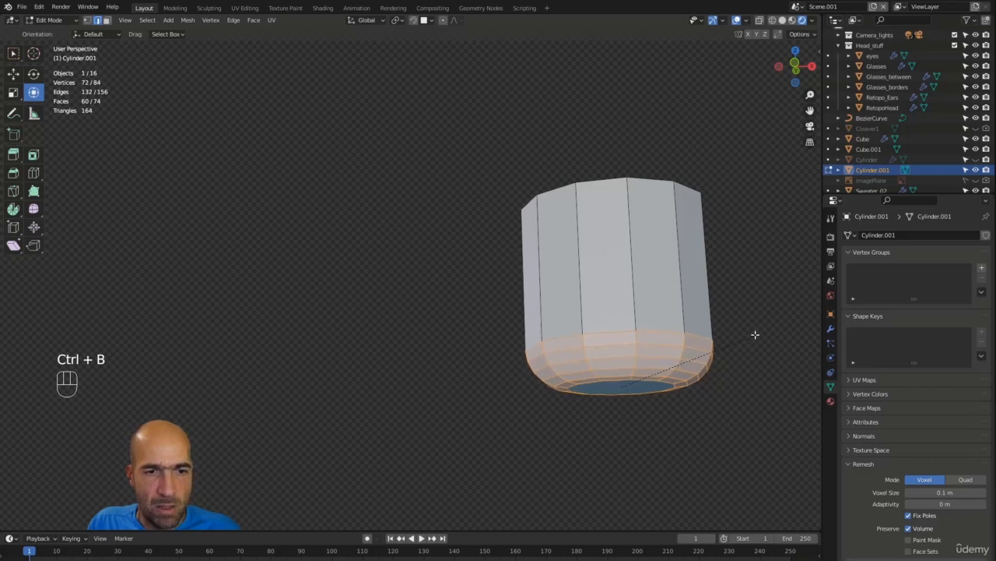
click(755, 334)
scroll(724, 358, down, 4)
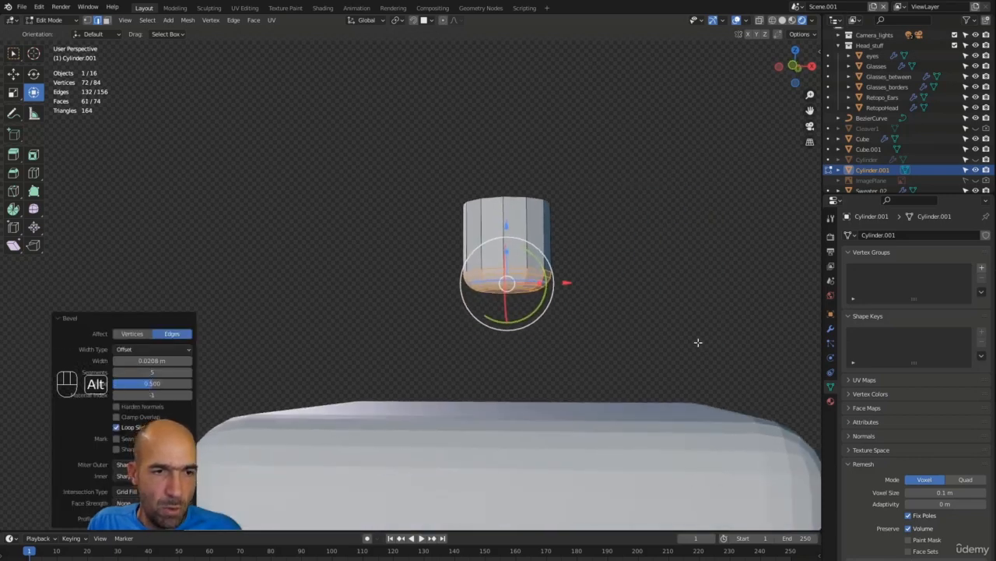
scroll(698, 342, down, 2)
- Select the whole cylinder and lower it along Z until its beveled end sits in the cube's top face
click(654, 292)
alt+drag(644, 271, 607, 295)
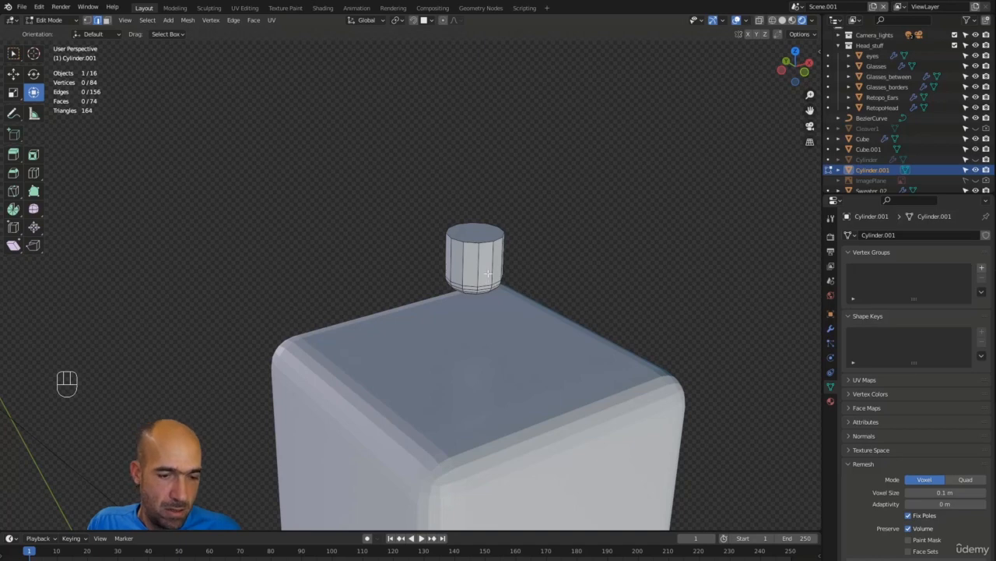
key(a)
drag(477, 251, 473, 296)
alt+drag(575, 343, 539, 280)
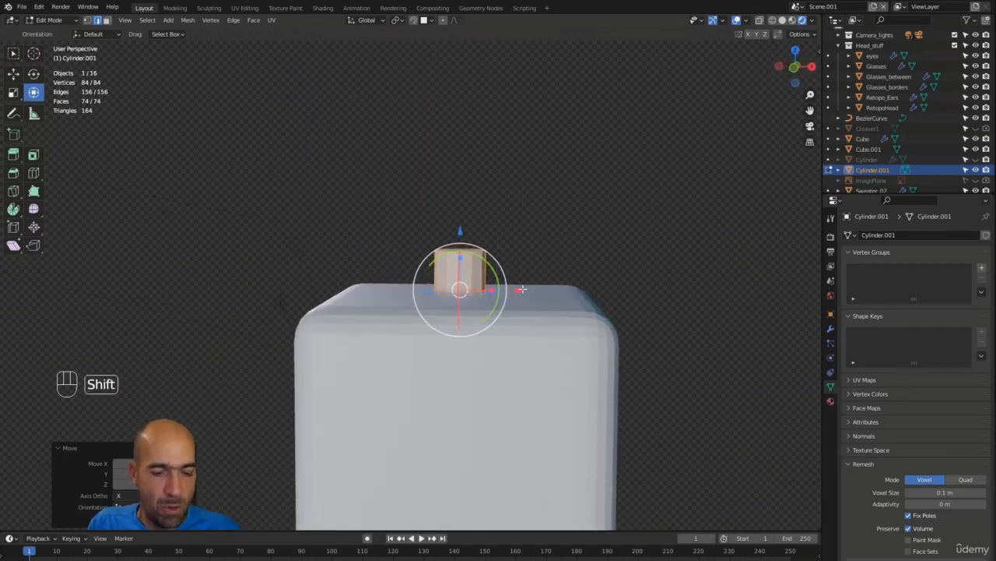
- Duplicate the cylinder and place the copy beside the cube's upper edge on the +X side
key(shift+d)
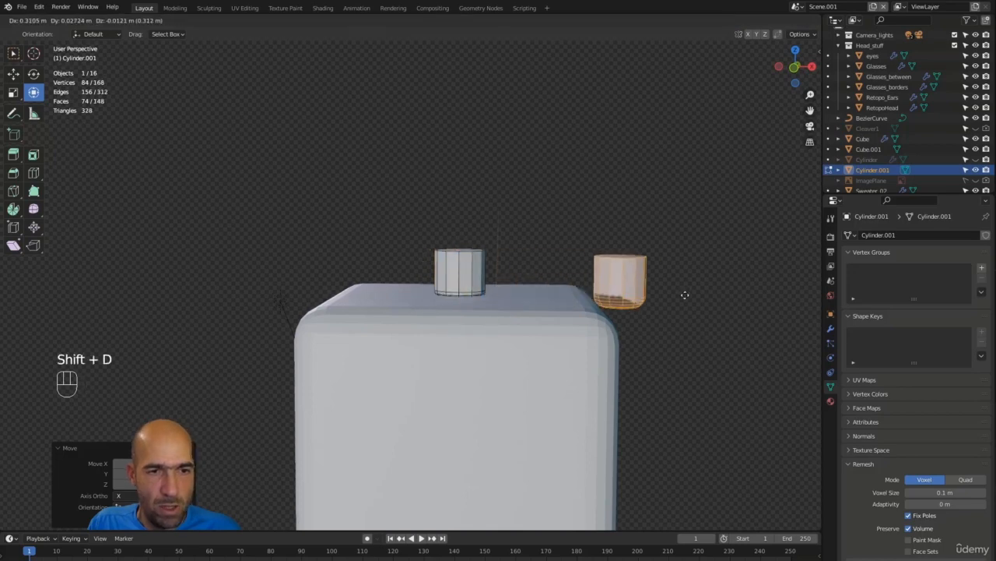
click(697, 293)
alt+shift+drag(697, 294, 657, 259)
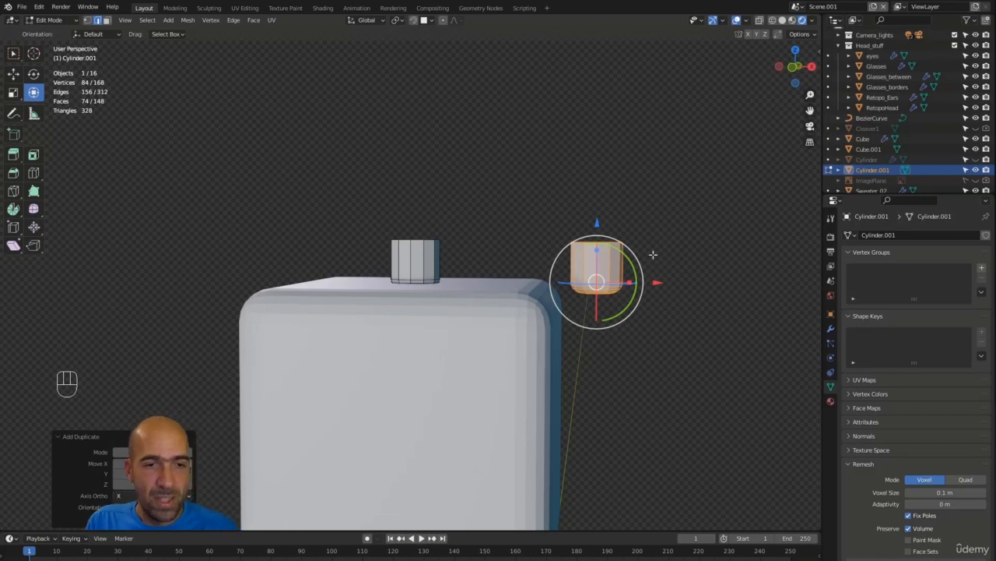
drag(638, 259, 652, 305)
middle_drag(687, 295, 664, 304)
key(ctrl+z)
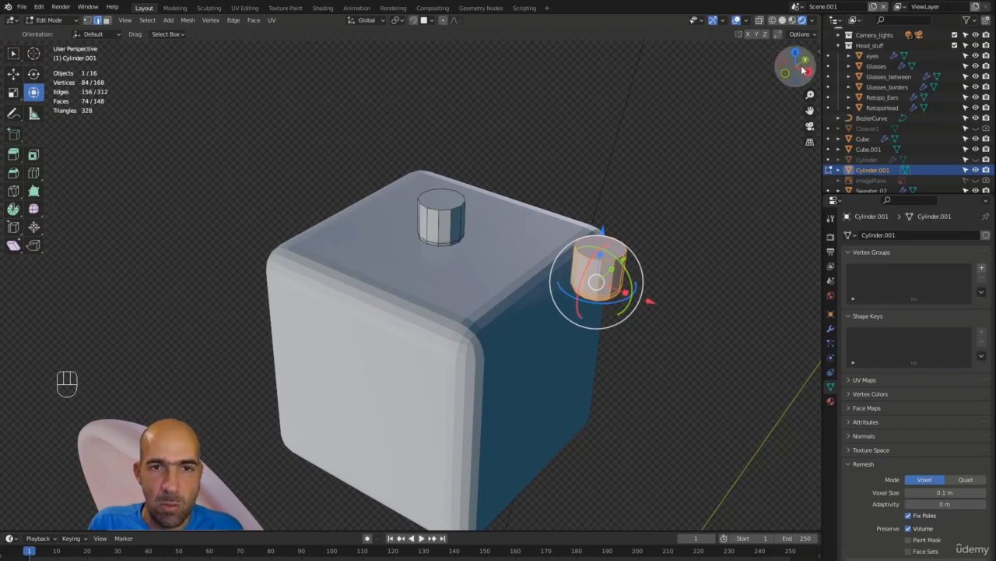
- Rotate the duplicated cylinder 90° about the global Y axis
key(r)
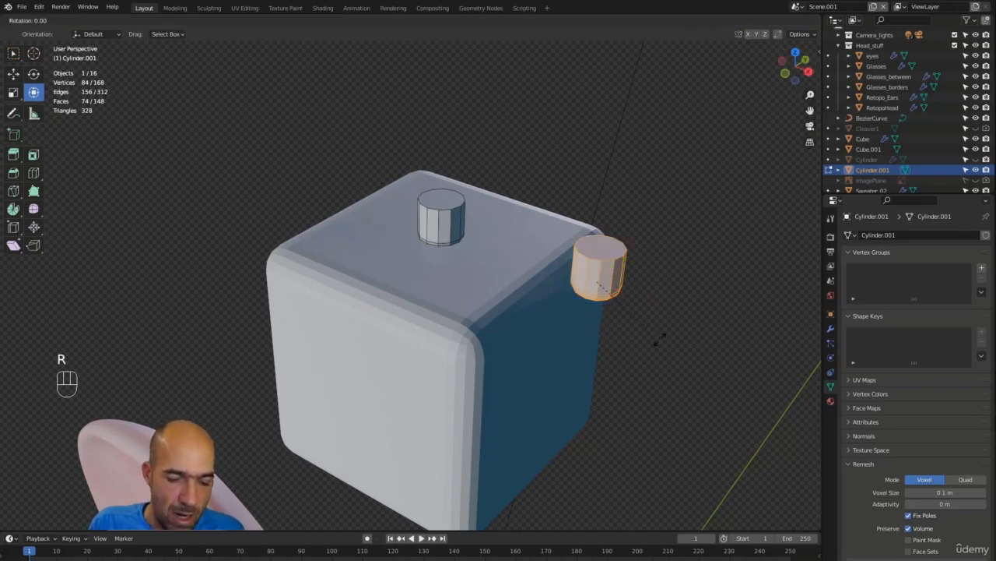
key(y)
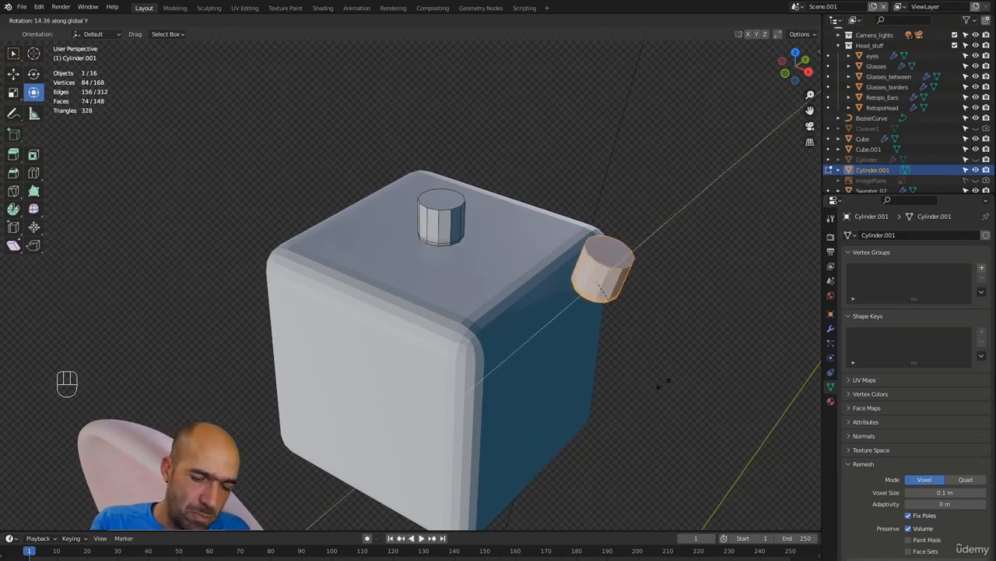
text(90)
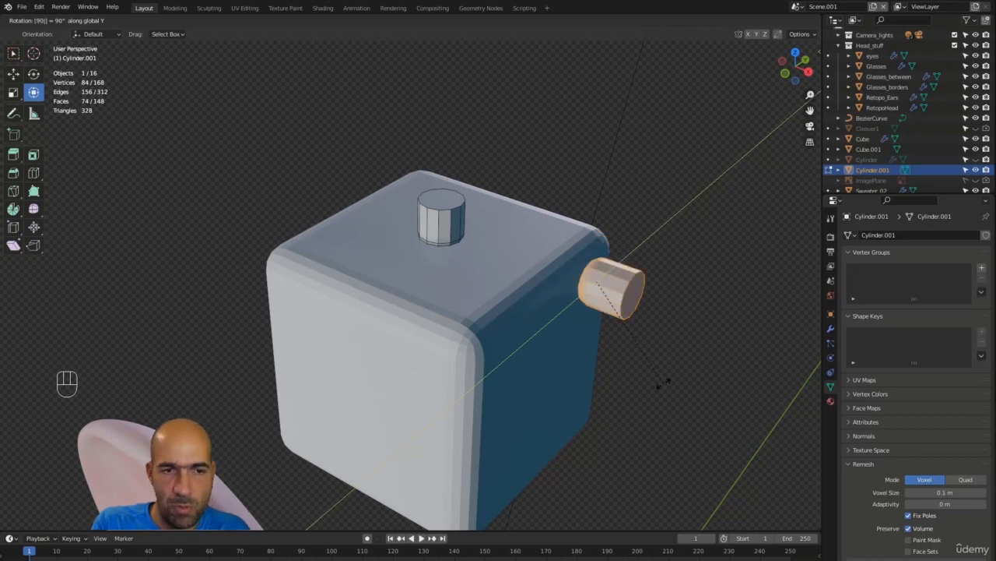
key(Return)
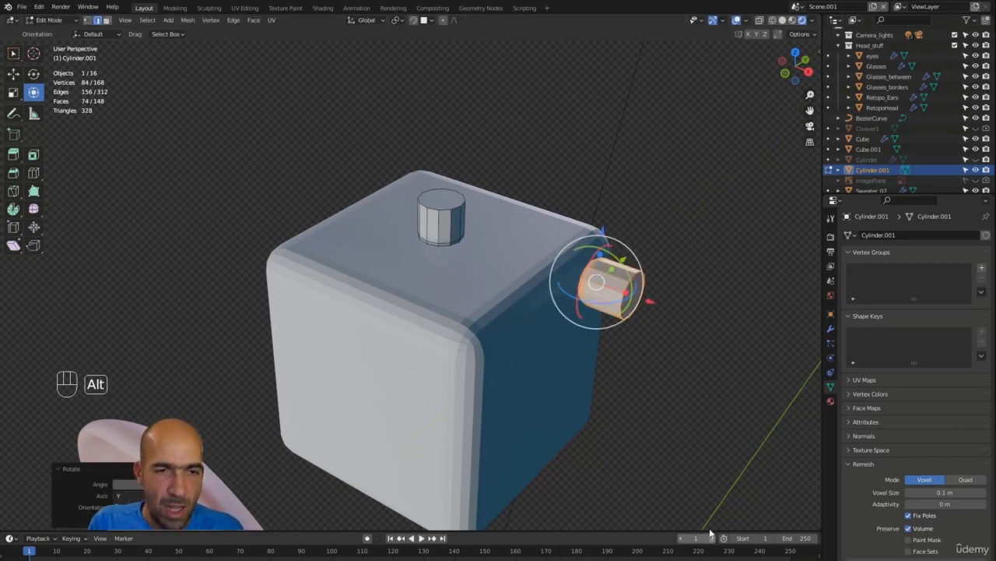
- Lower the rotated cylinder along Z beside the cube and move it along X against the cube's side face
alt+middle_drag(679, 381, 720, 320)
drag(595, 221, 592, 331)
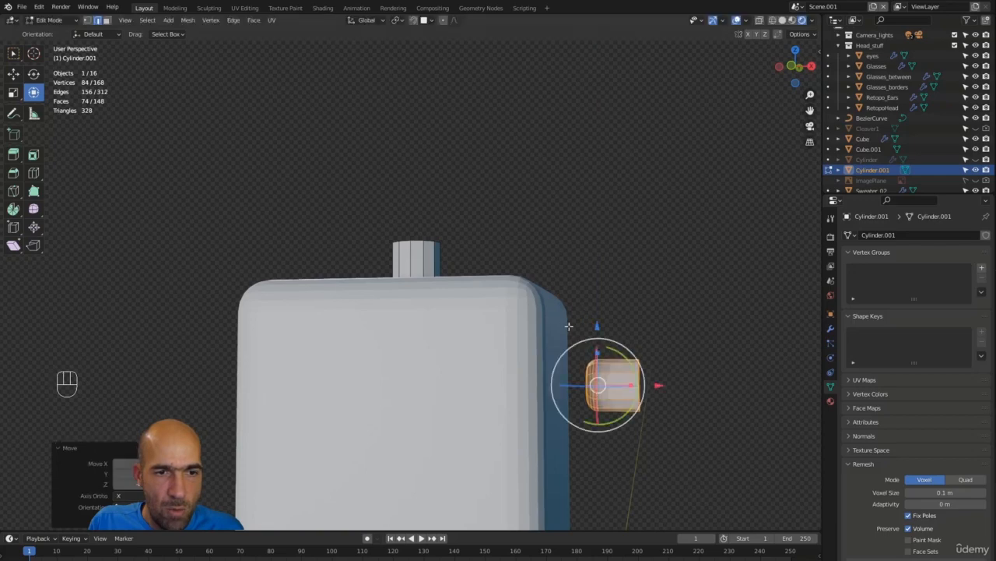
alt+middle_drag(759, 346, 725, 373)
drag(652, 384, 623, 391)
- Centre the cylinder on the cube's +X side face by adjusting its position along Z and Y
alt+middle_drag(642, 388, 591, 380)
drag(566, 331, 563, 378)
alt+middle_drag(563, 378, 610, 324)
drag(563, 296, 562, 285)
alt+middle_drag(655, 317, 656, 317)
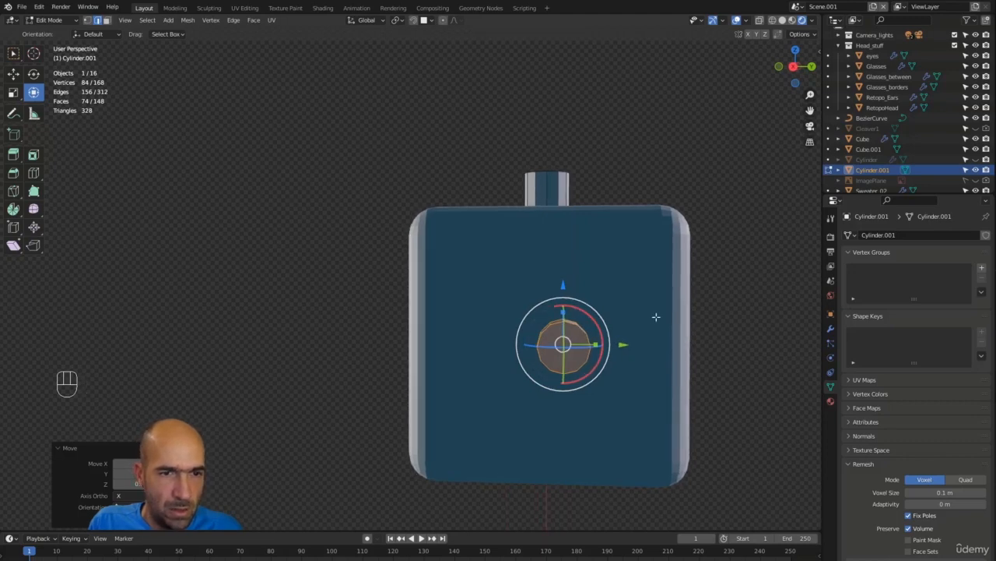
drag(625, 342, 615, 346)
alt+middle_drag(647, 291, 617, 295)
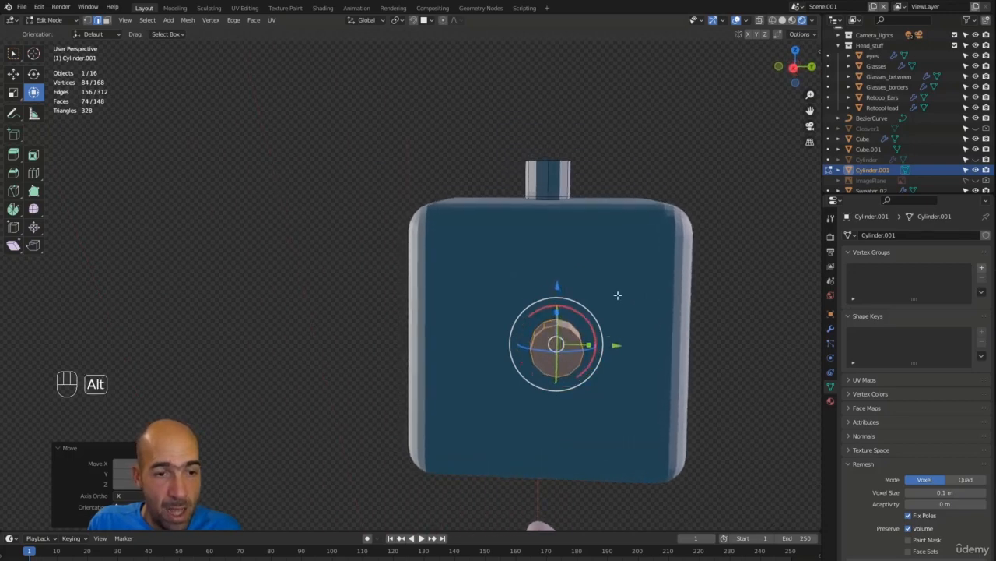
- Duplicate the side cylinder twice, placing one copy near the face's upper -Y corner and one near its lower +Y corner
key(shift+d)
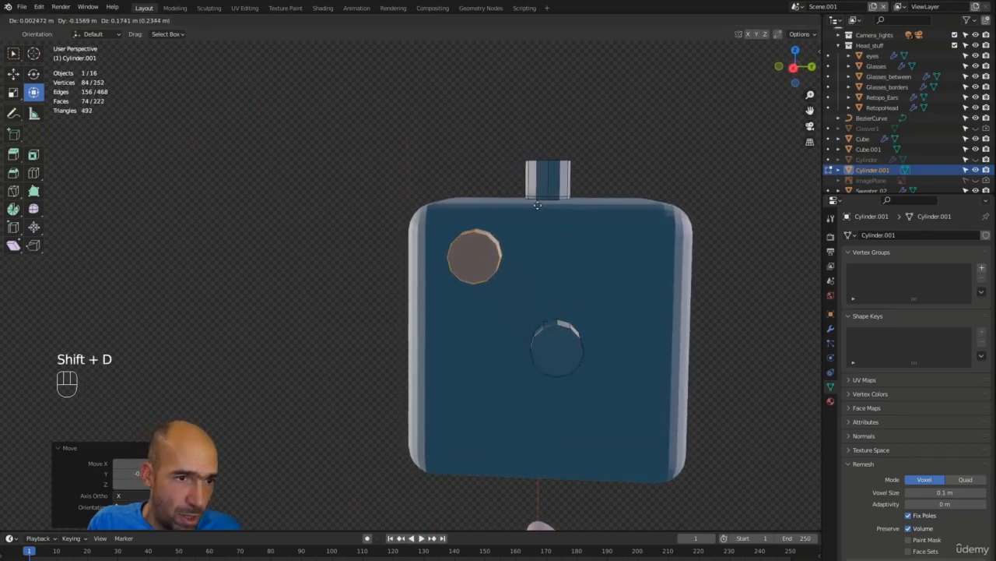
click(537, 205)
key(shift+d)
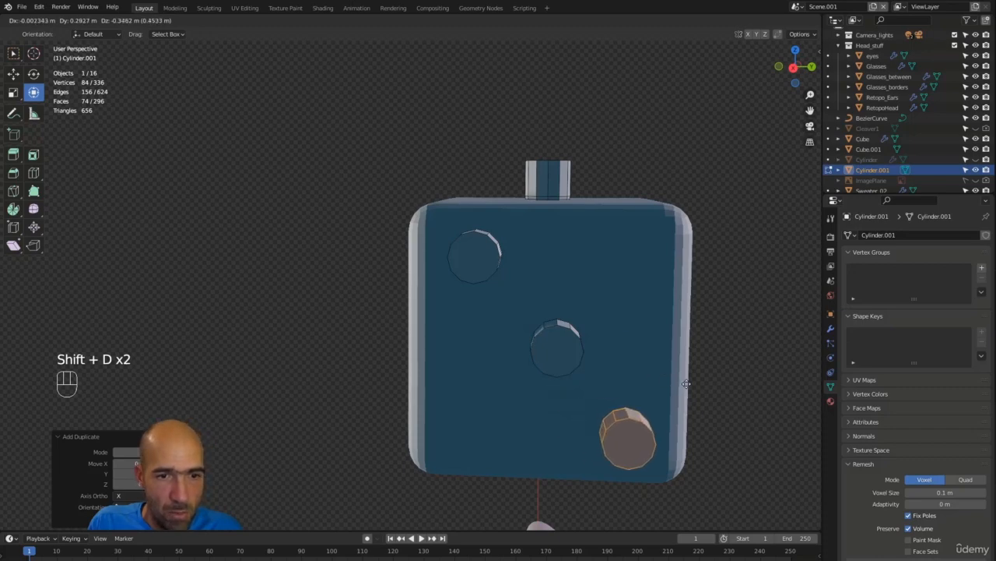
click(686, 383)
- Select the whole upper corner cylinder on the side face and shift it slightly along X toward the cube
alt+drag(684, 378, 705, 277)
alt+drag(705, 277, 730, 289)
click(672, 168)
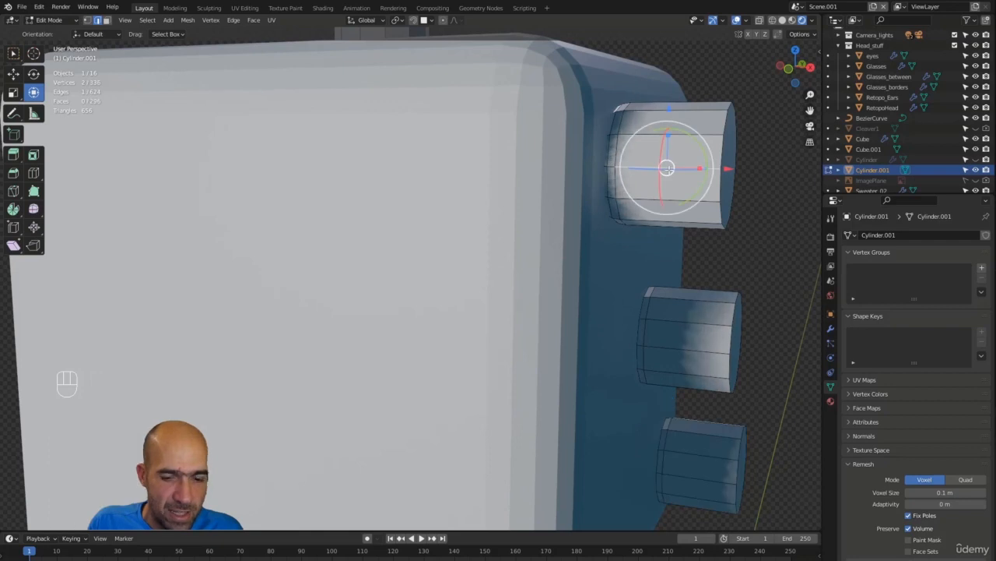
key(l)
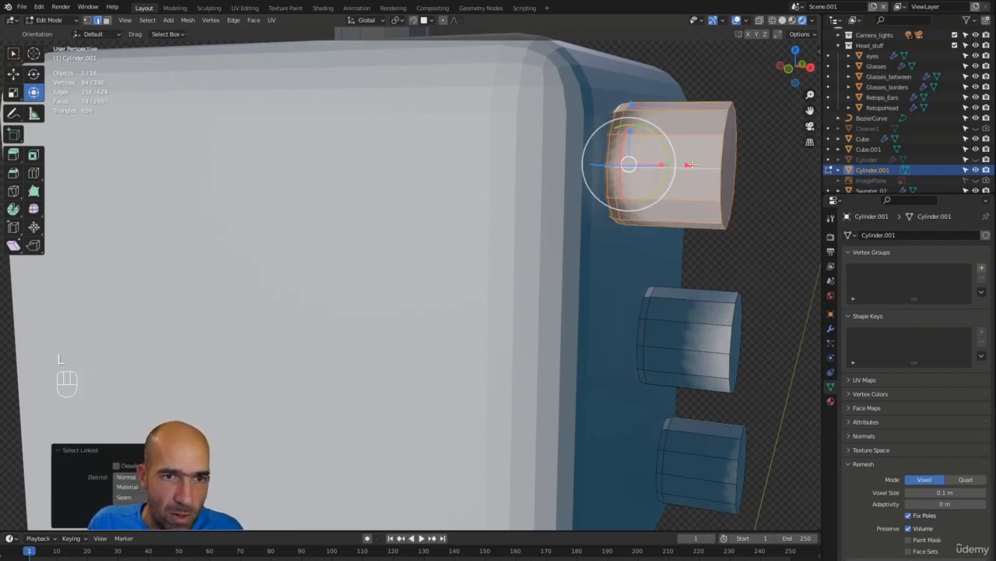
drag(689, 165, 686, 164)
- Add the other two side cylinders to the selection and duplicate all three, placing the copies below the cube
alt+drag(685, 164, 552, 317)
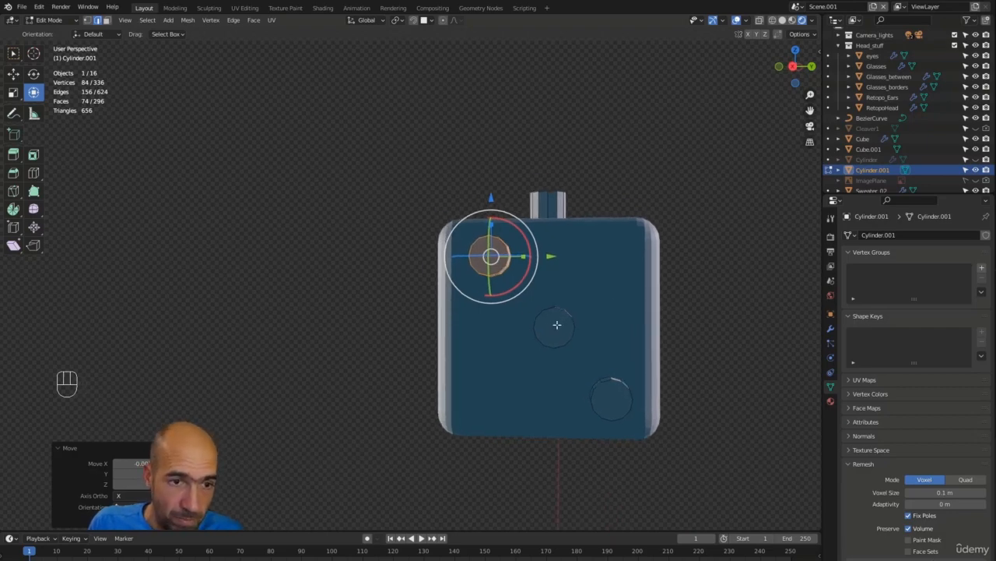
key(l)
key(l)
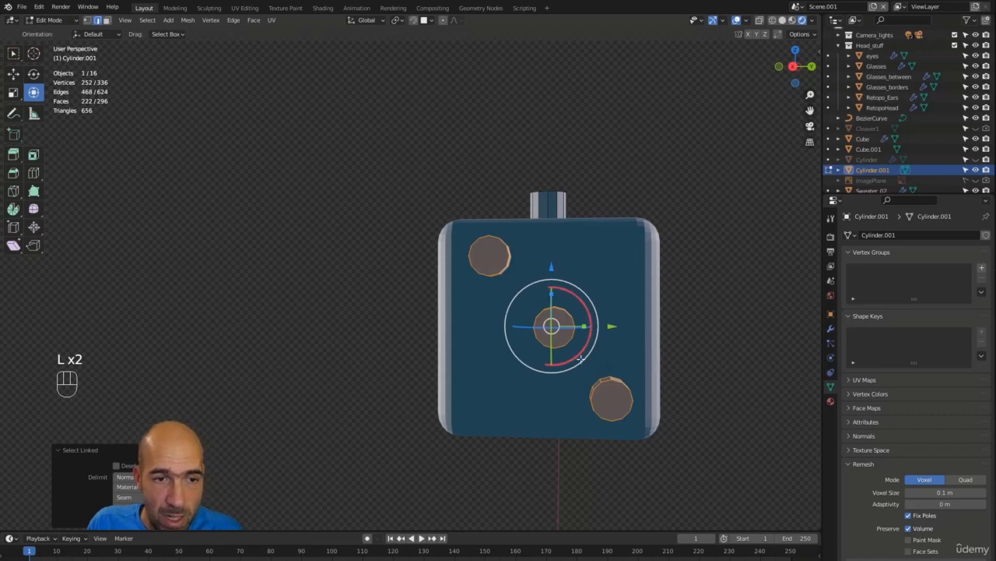
alt+drag(655, 355, 734, 350)
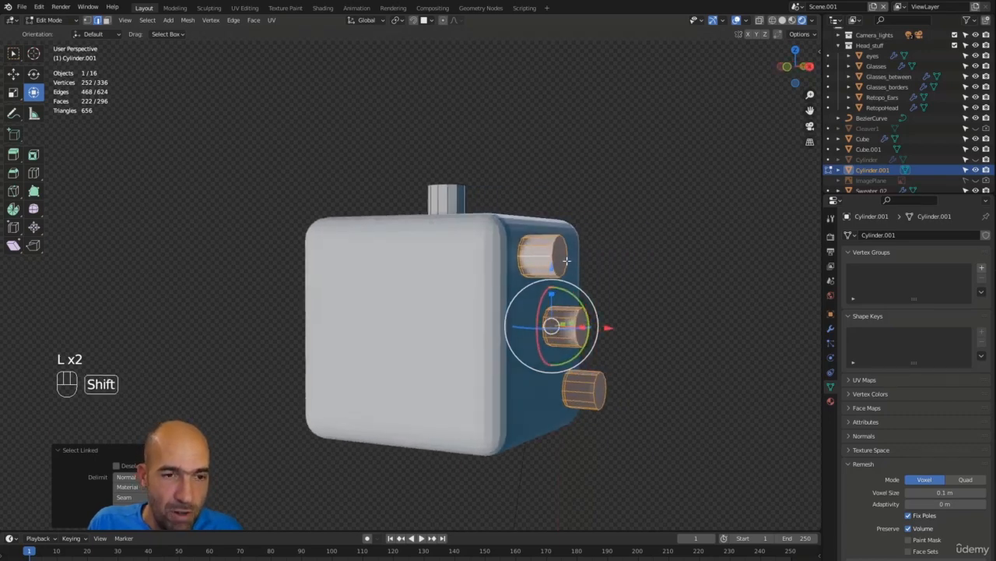
key(shift+d)
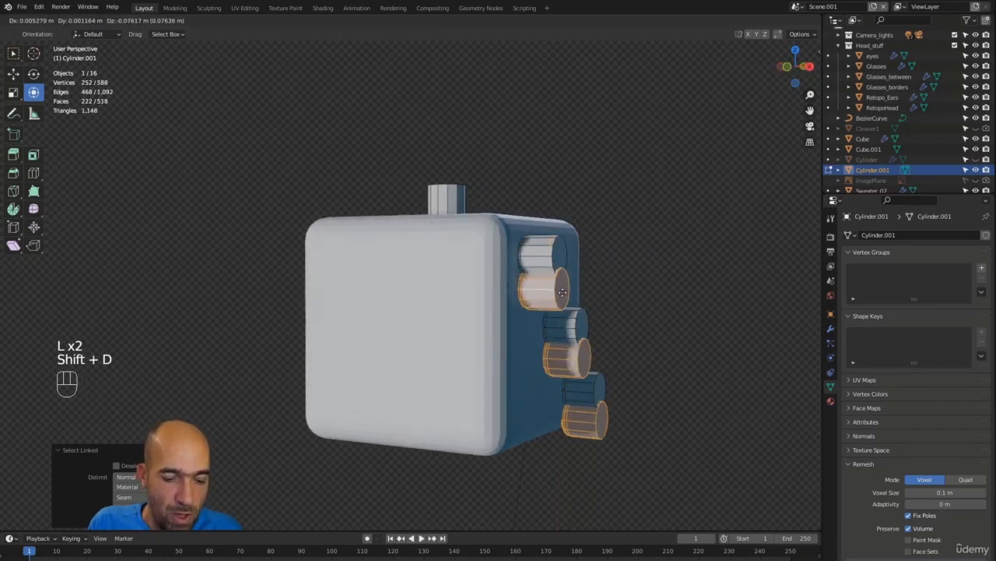
click(553, 461)
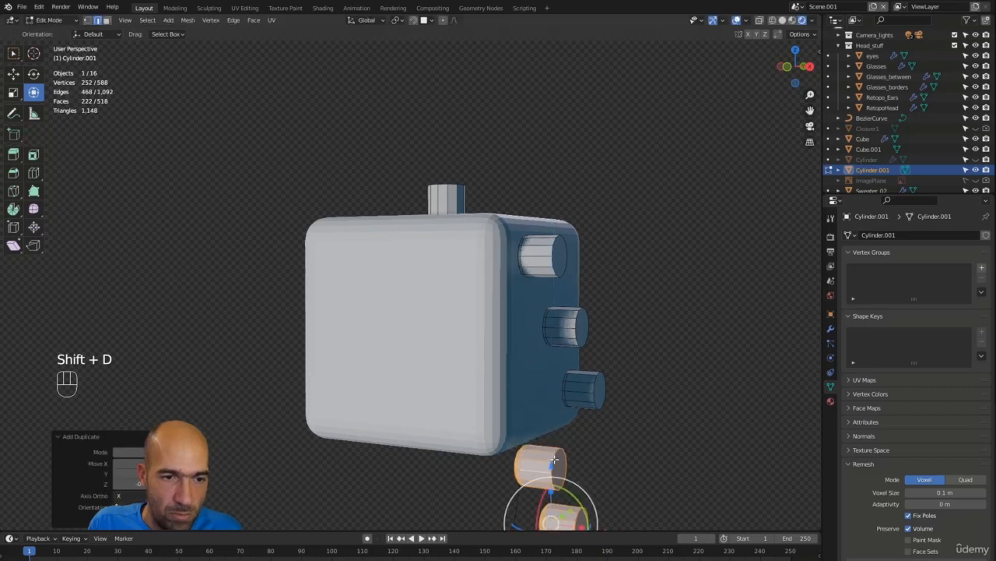
- Rotate the three duplicated cylinders 90° about the global Y axis
alt+shift+drag(554, 461, 703, 301)
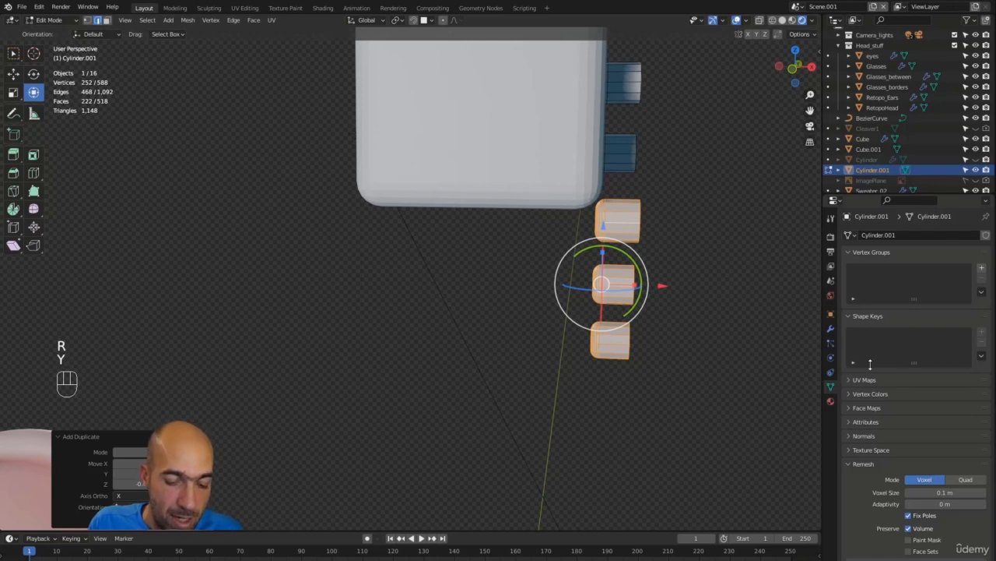
key(Return)
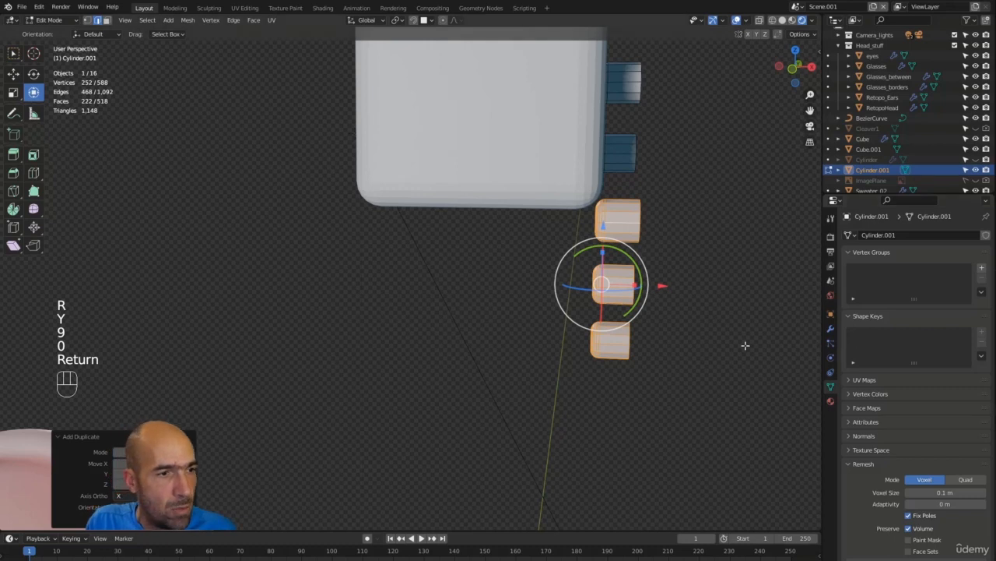
alt+drag(737, 348, 706, 349)
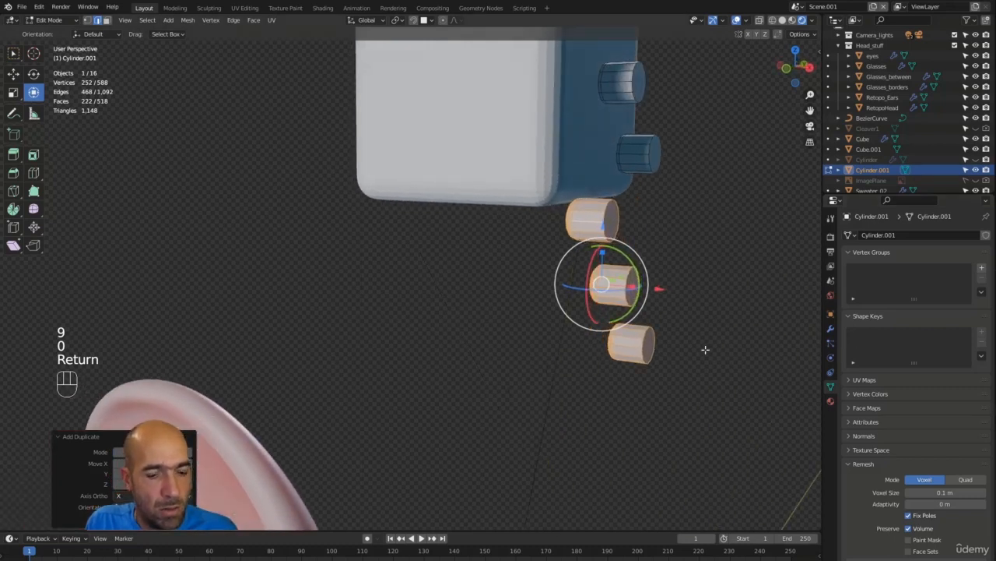
key(r)
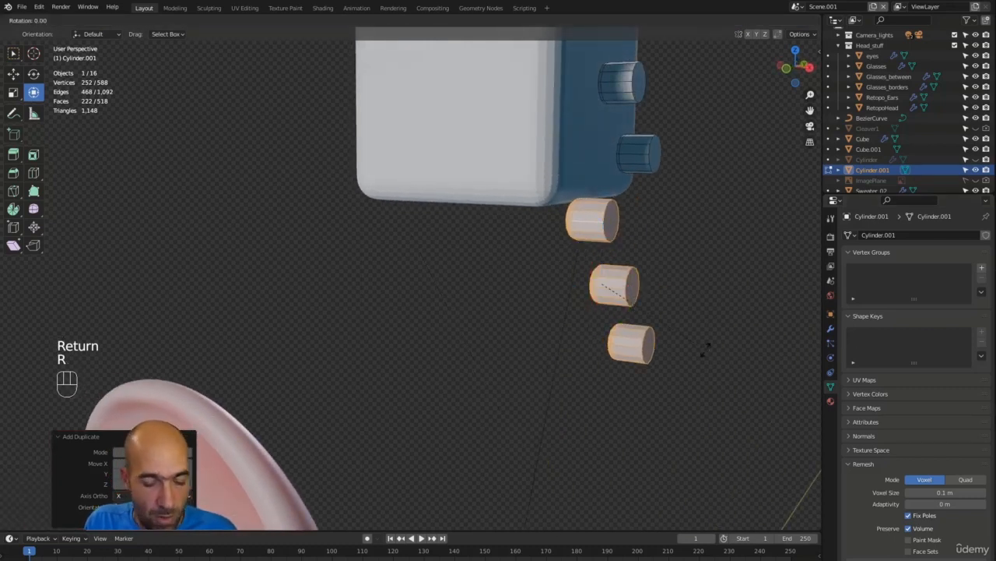
key(y)
key(9)
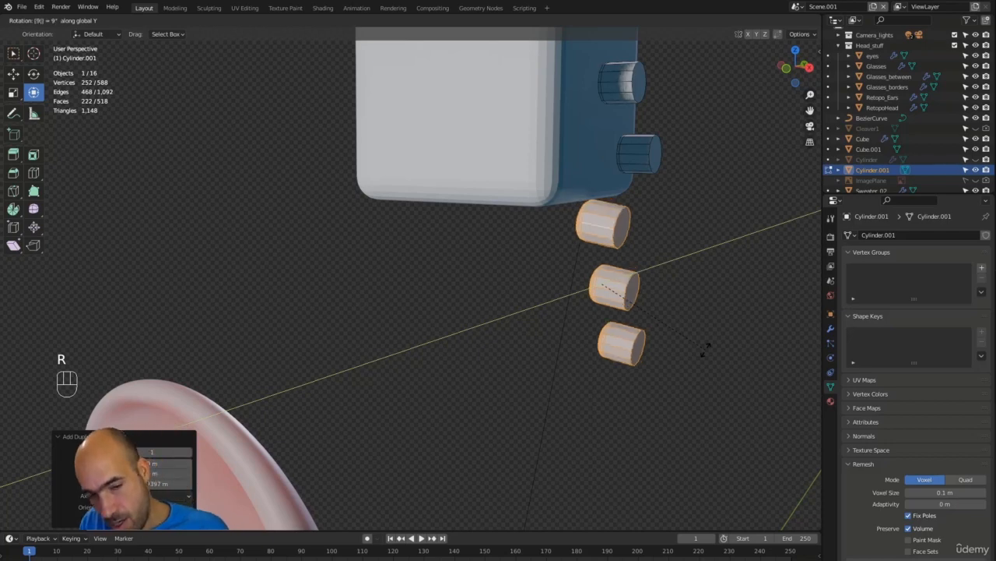
key(0)
click(706, 350)
- Move the three rotated cylinders along X beneath the cube and raise them along Z into its bottom face
alt+middle_drag(666, 318, 660, 294)
drag(656, 297, 555, 285)
alt+middle_drag(554, 285, 603, 261)
drag(500, 202, 517, 118)
alt+middle_drag(599, 187, 553, 166)
drag(553, 166, 550, 165)
alt+middle_drag(549, 165, 561, 180)
- Duplicate the two opposite corner cylinders on the cube's bottom face and rotate the copies 90° about the global Z axis
click(539, 113)
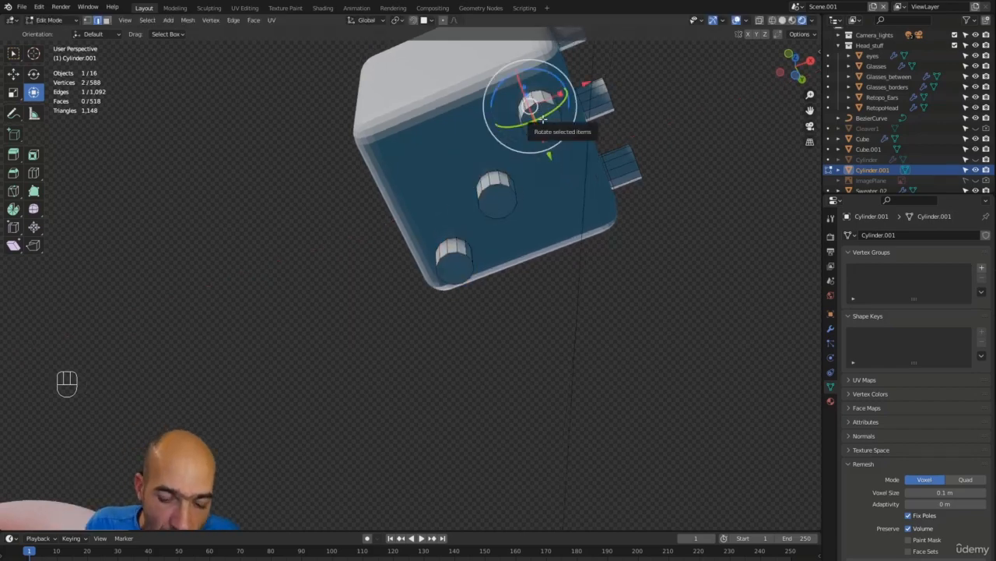
key(l)
key(l)
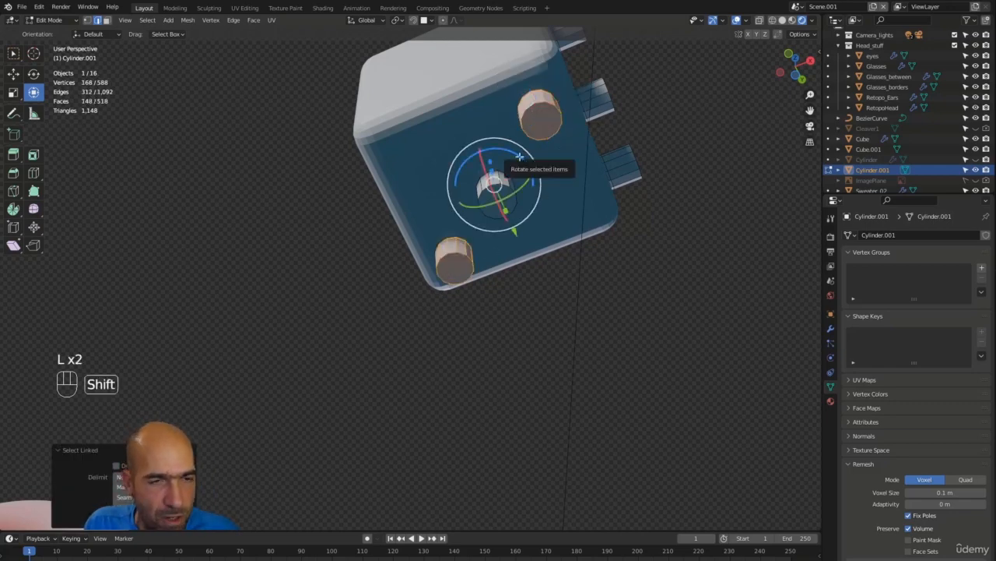
key(shift+d)
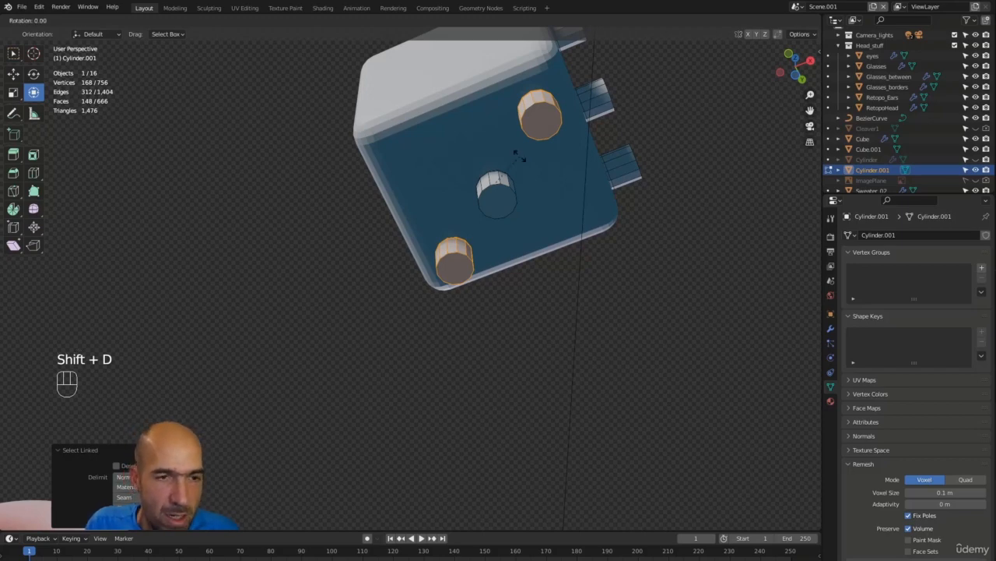
key(z)
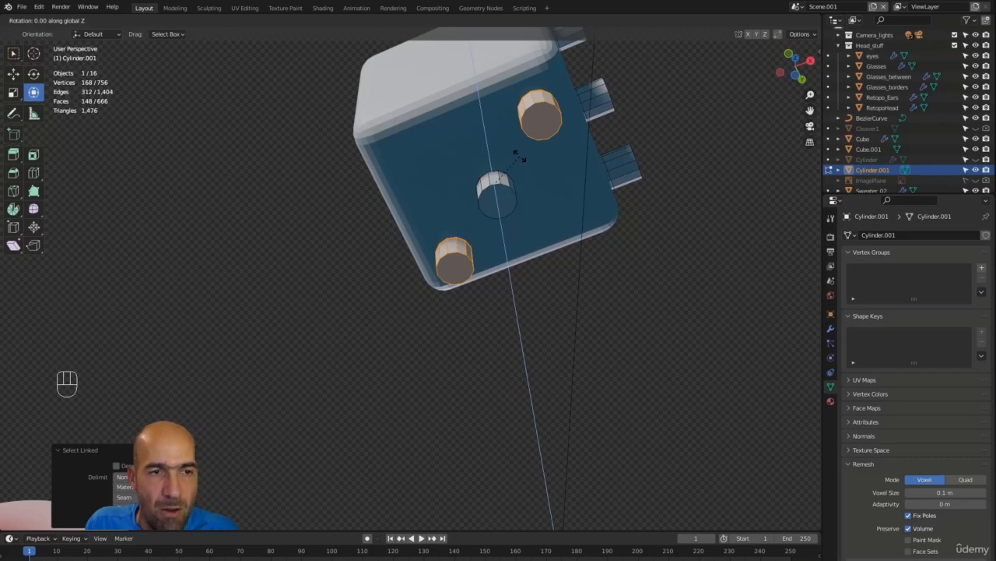
text(90)
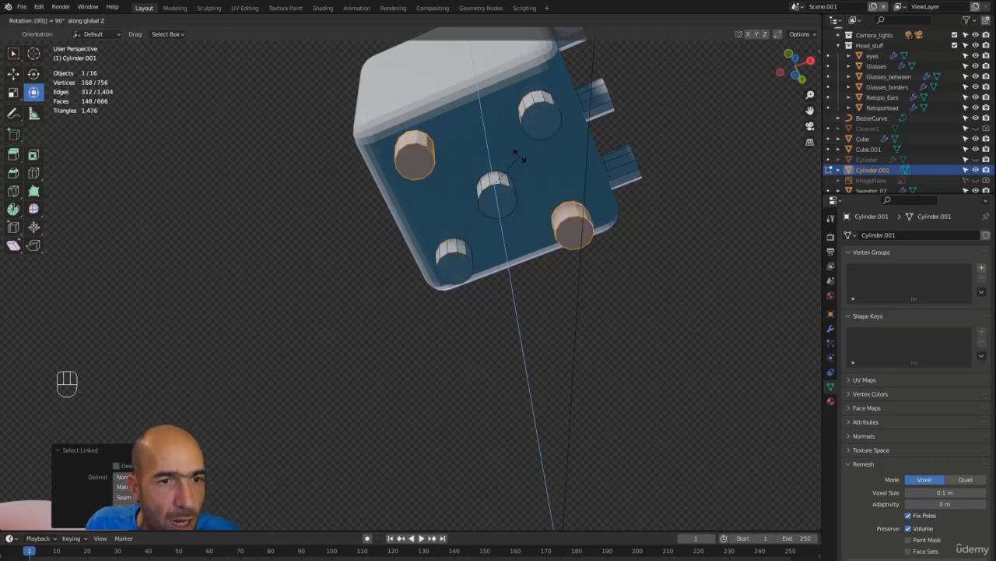
click(520, 155)
- Select the four whole corner cylinders on the bottom face, duplicate them, and offset the copies about 0.5 m along negative X
alt+middle_drag(633, 182, 630, 253)
alt+shift+middle_drag(681, 131, 533, 238)
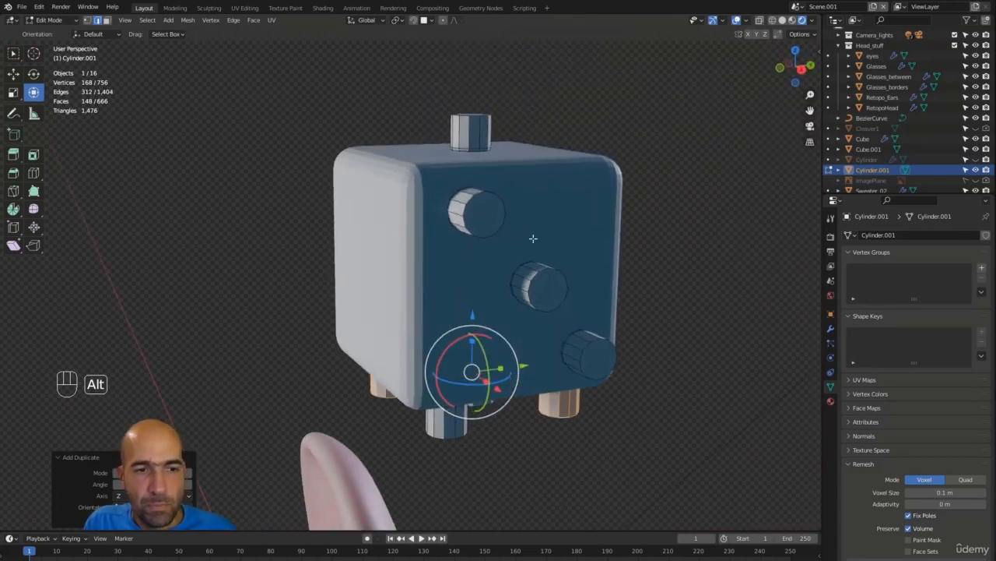
alt+middle_drag(690, 346, 563, 318)
click(543, 319)
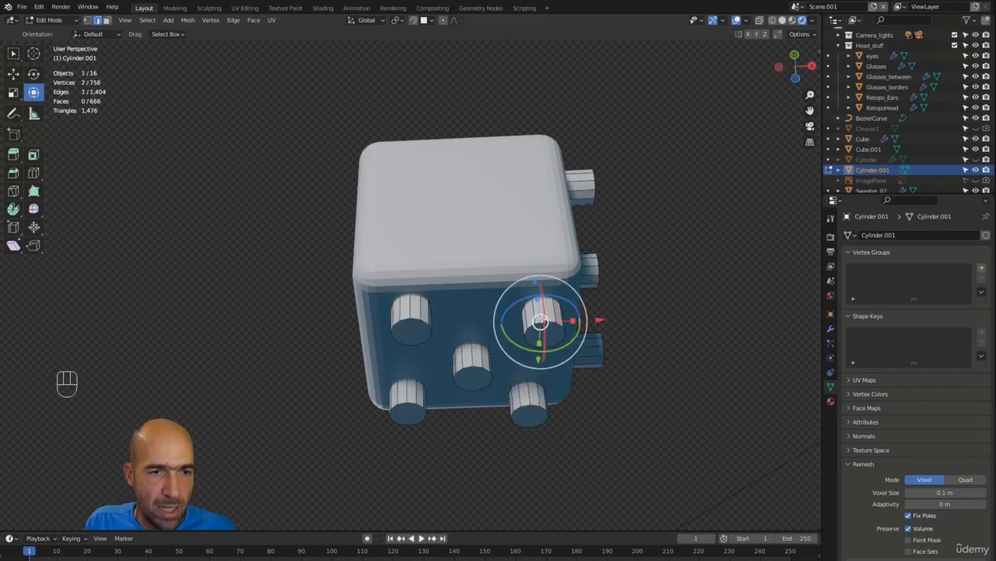
key(l)
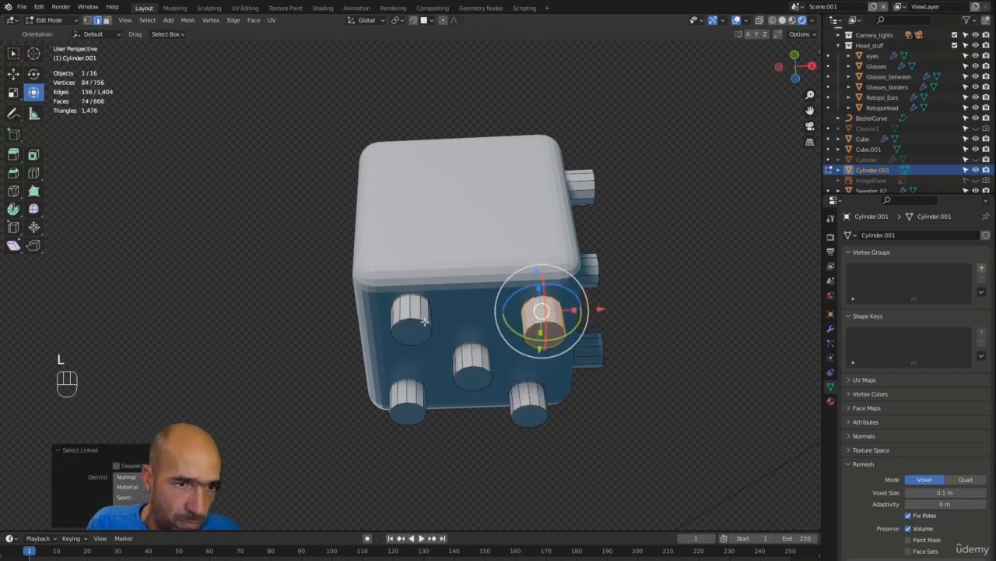
key(l)
key(l)
key(l)
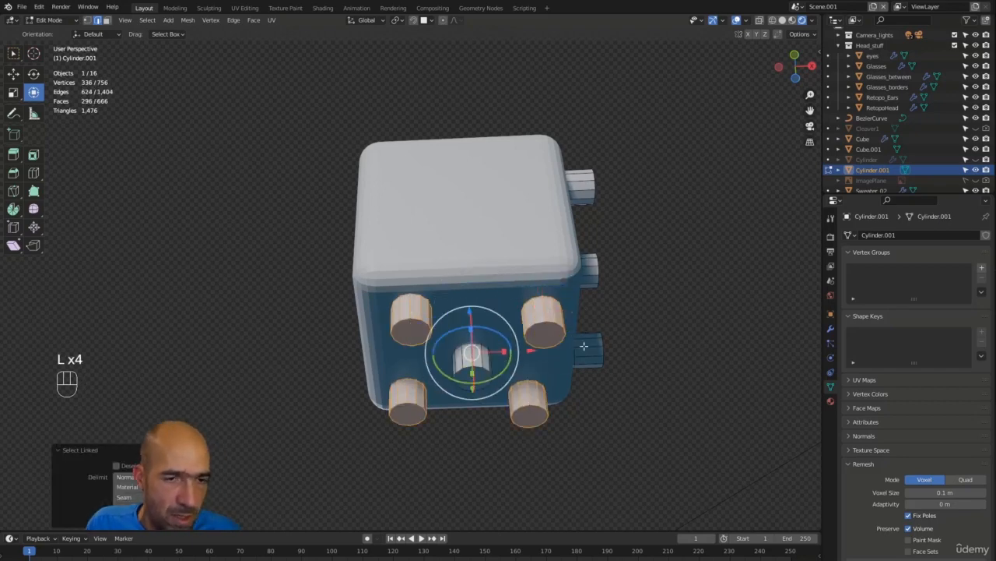
alt+drag(584, 346, 612, 373)
alt+shift+drag(592, 368, 628, 367)
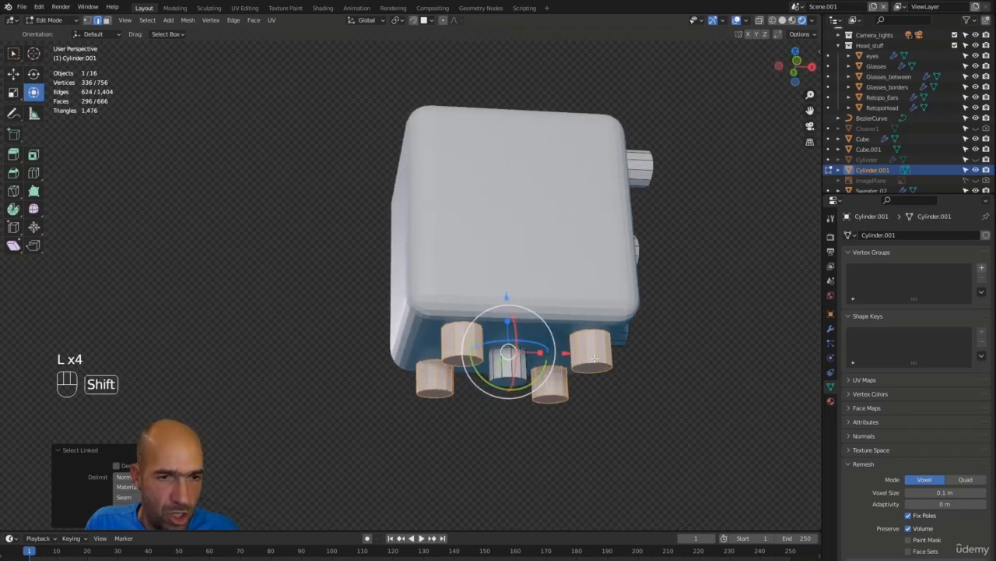
key(shift+d)
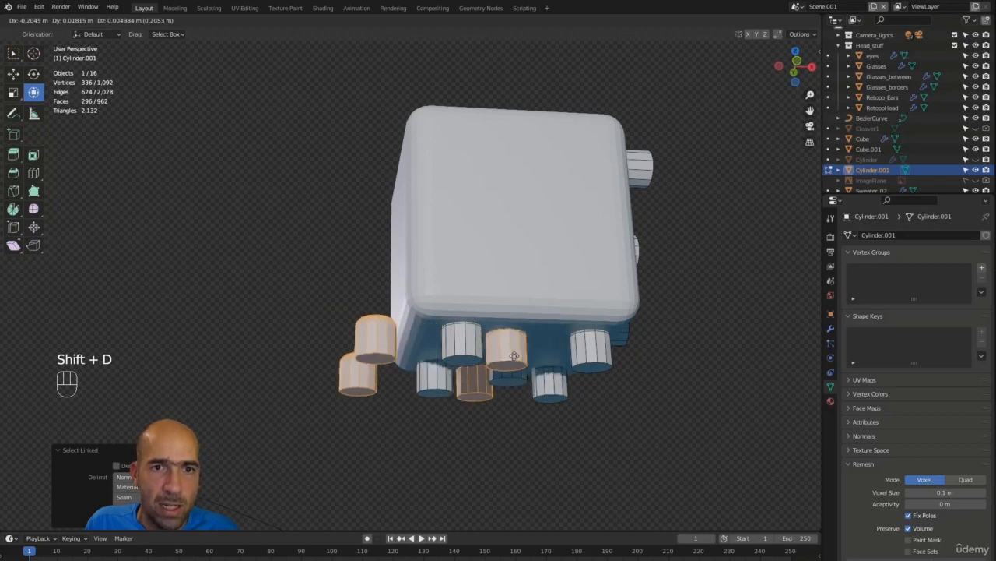
key(x)
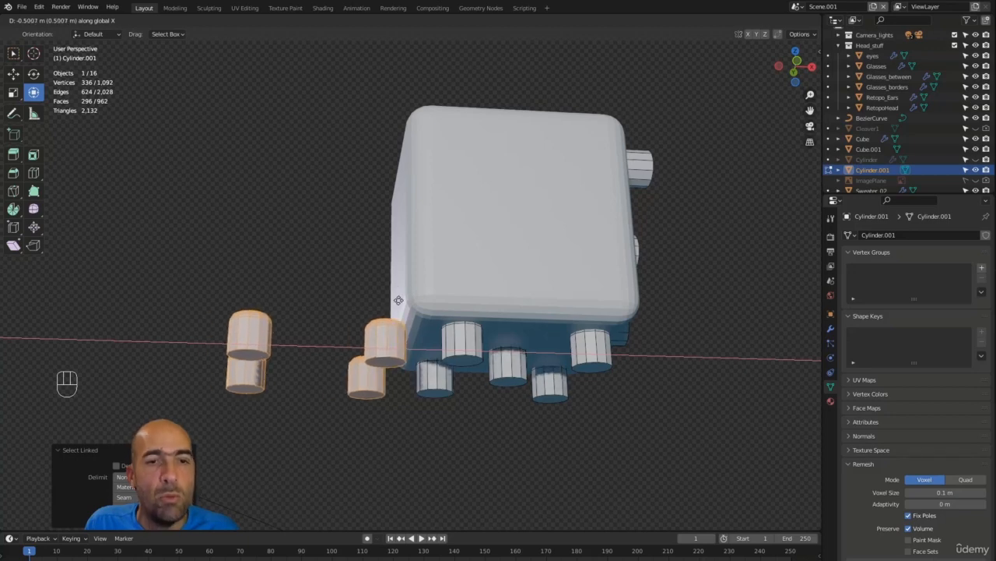
click(389, 316)
- Rotate the four duplicated cylinders 90° about the global Y axis
alt+middle_drag(420, 309, 486, 371)
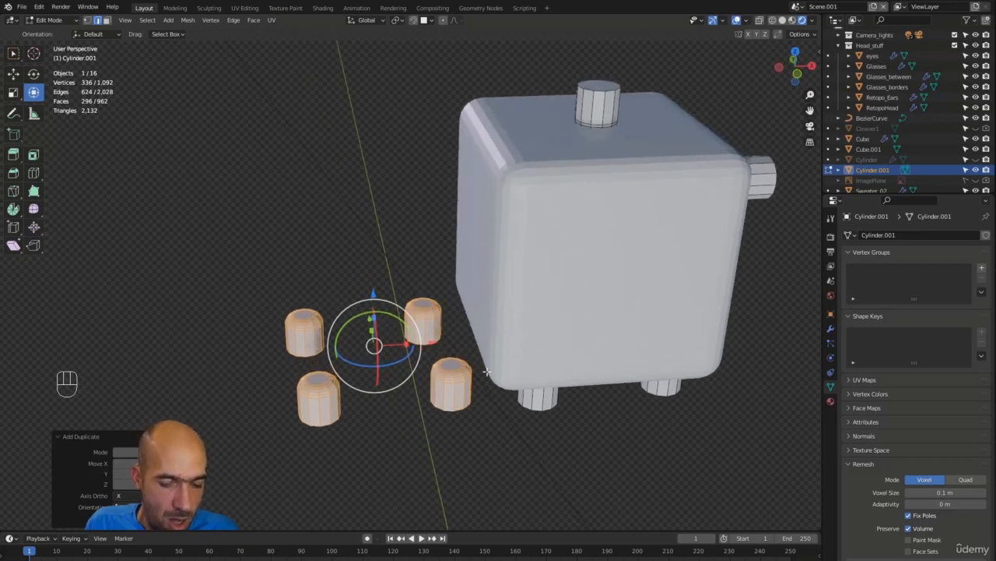
key(r)
key(y)
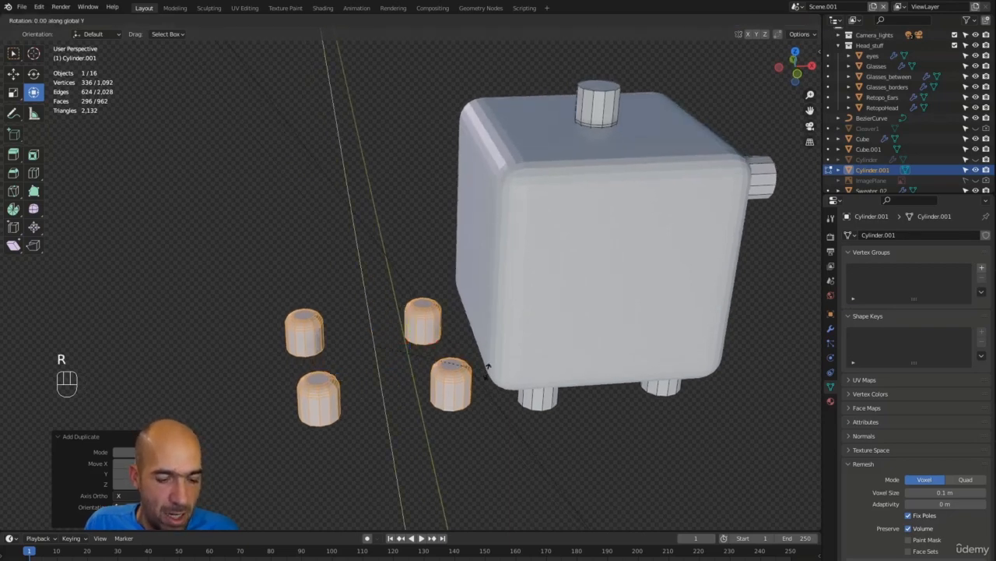
key(9)
key(0)
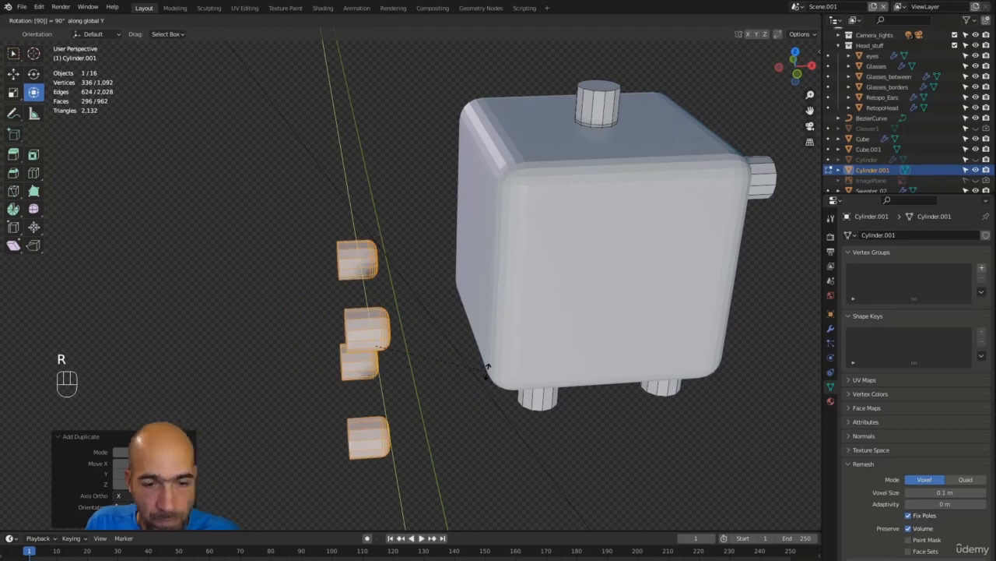
key(Return)
- In the front view, move the four rotated cylinders up against the cube's negative X side face
alt+middle_drag(487, 372, 504, 320)
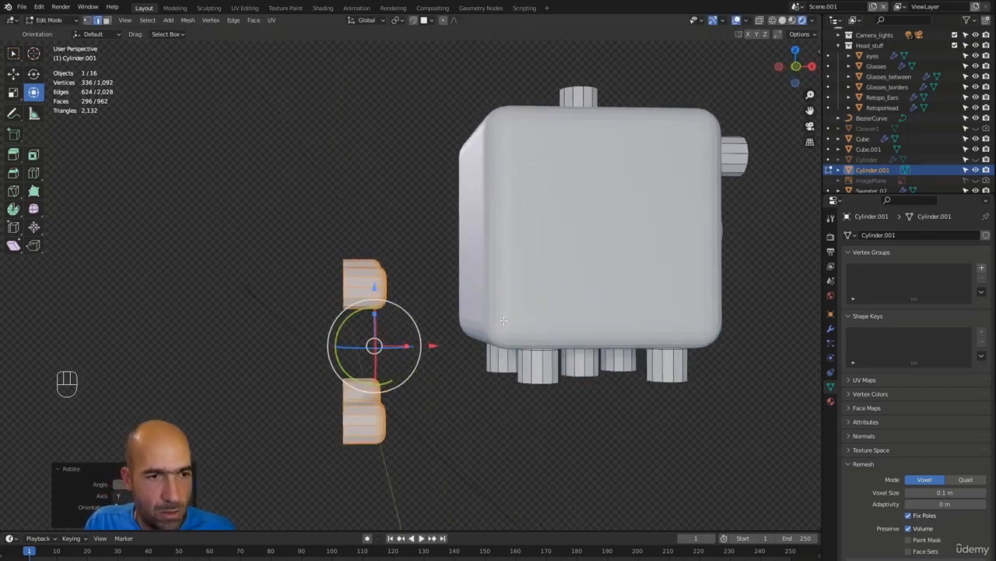
key(KP_1)
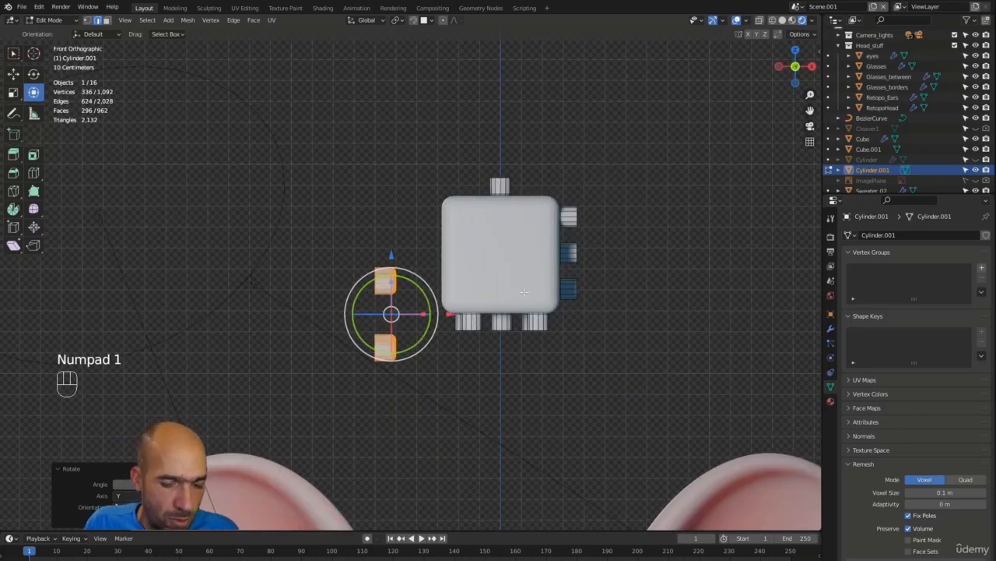
key(g)
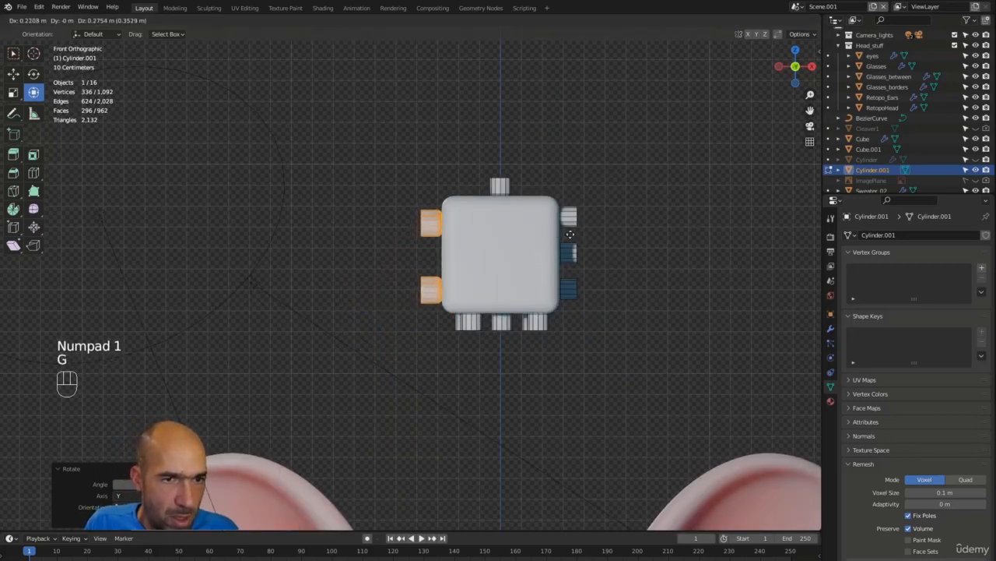
click(572, 230)
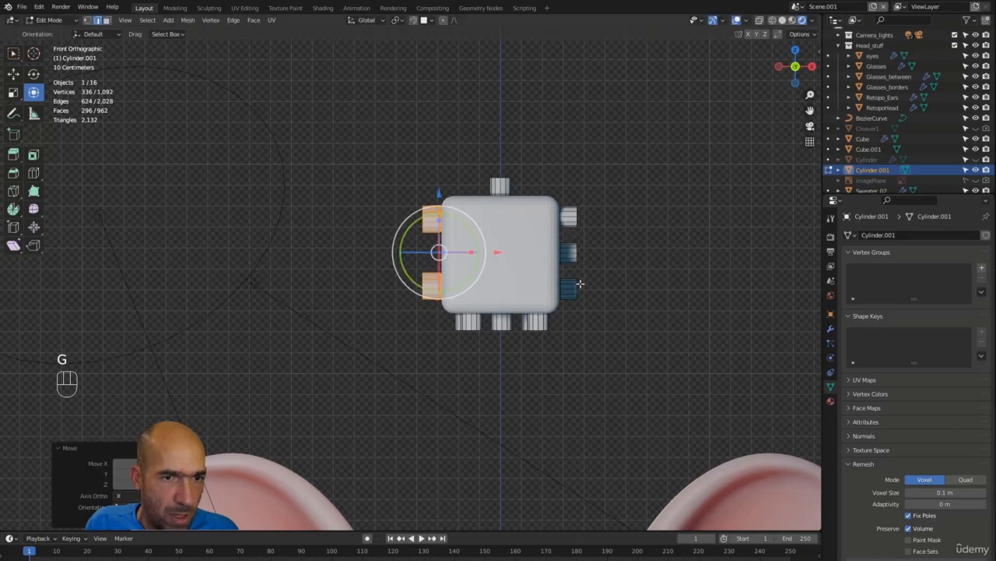
- In the left view, raise the upper negative Y cylinder along Z to line up with its upper neighbour
alt+drag(551, 320, 585, 180)
alt+drag(588, 181, 620, 218)
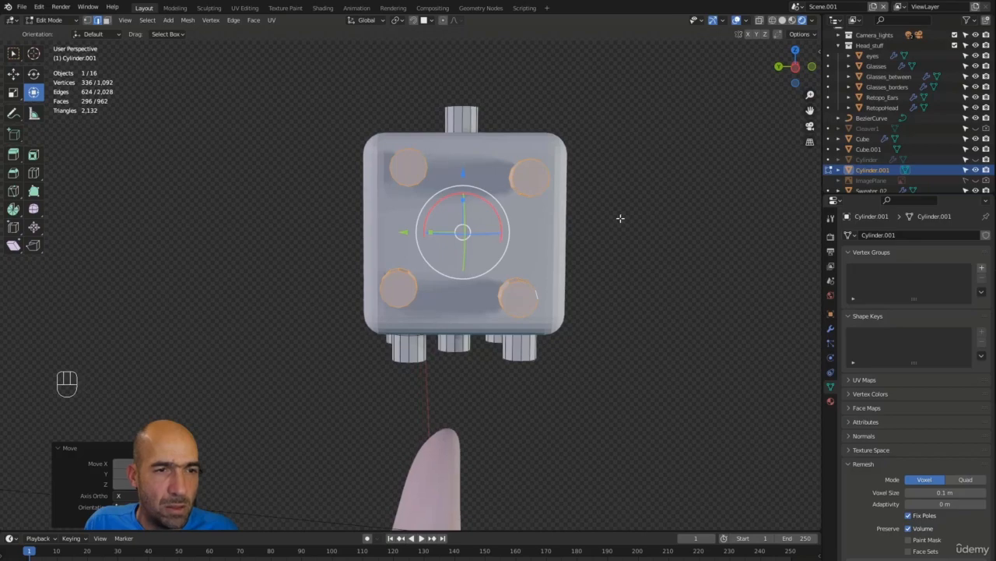
key(ctrl+KP_3)
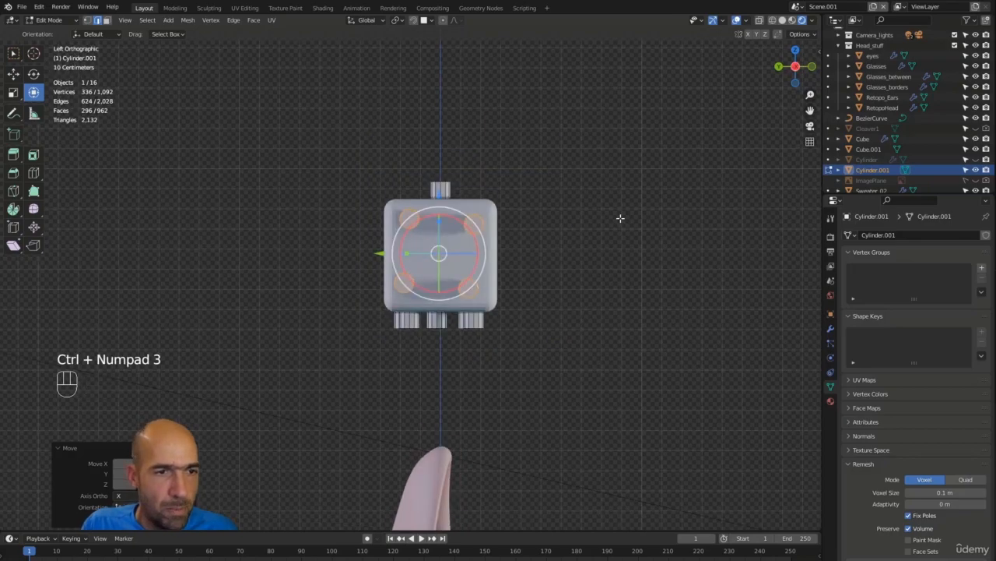
ctrl+alt+drag(620, 218, 609, 192)
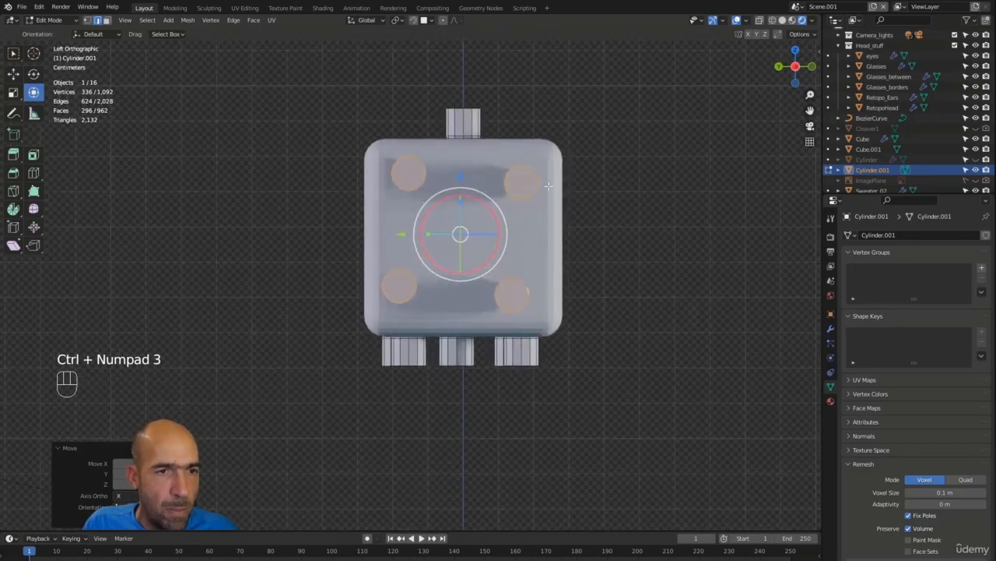
click(616, 190)
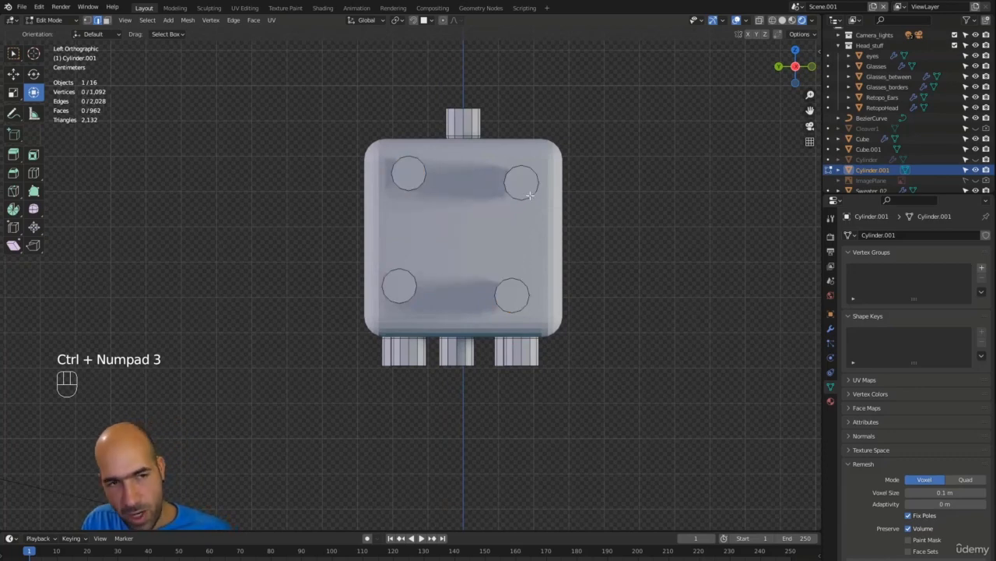
key(l)
drag(521, 122, 521, 109)
- Select the whole lower positive Y cylinder, shift it along Y under the upper one, and lower it along Z
click(386, 278)
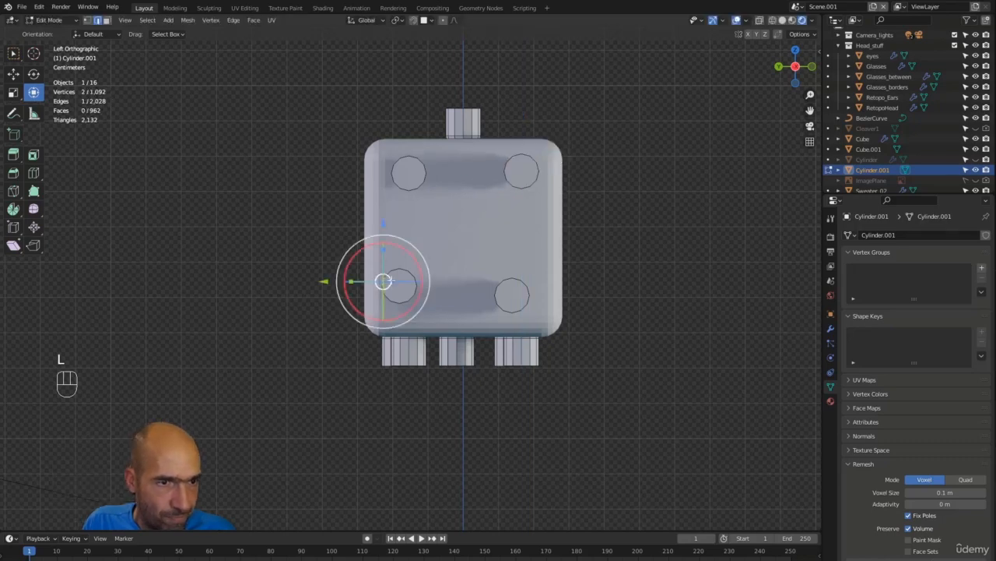
click(401, 291)
key(l)
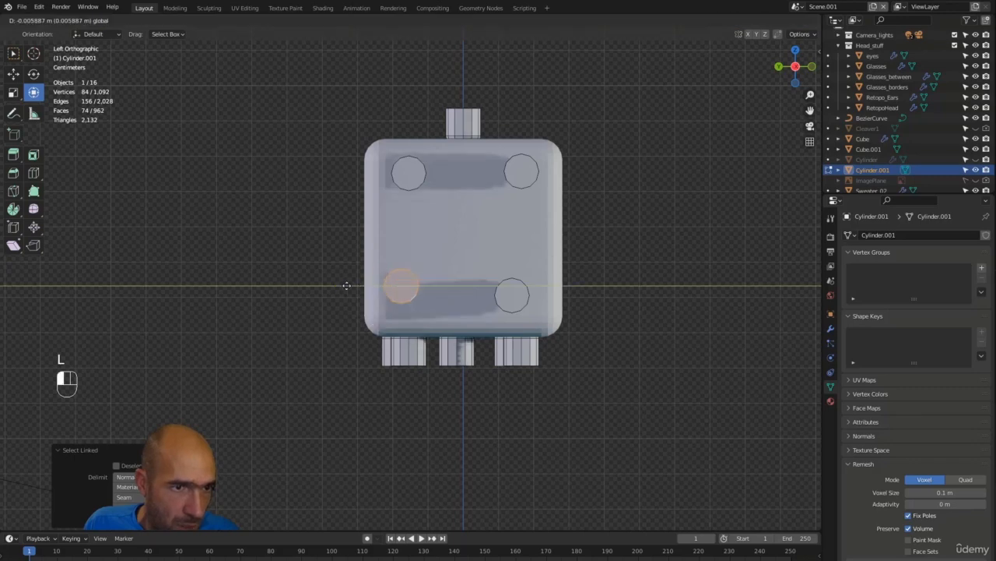
drag(366, 285, 352, 286)
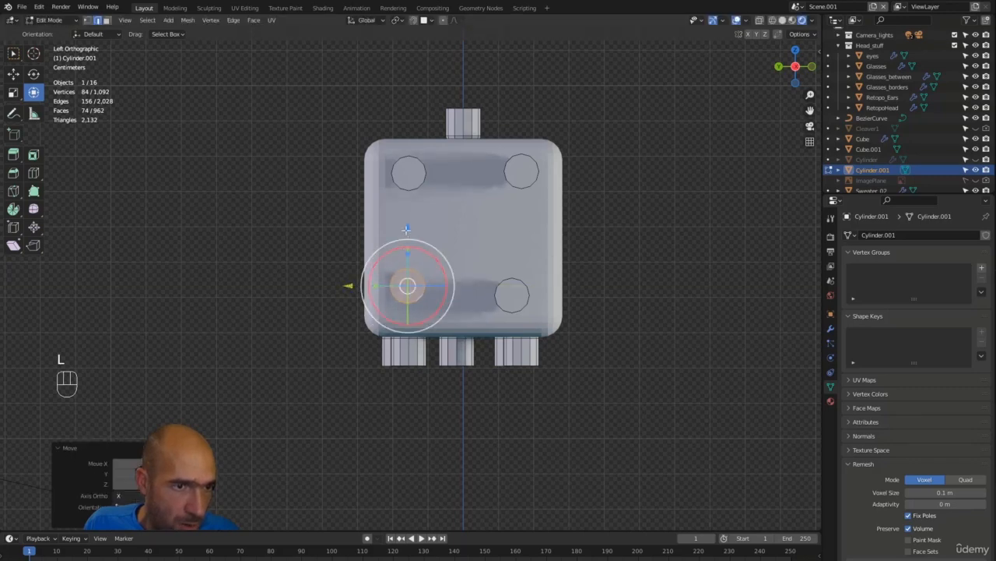
drag(406, 229, 406, 240)
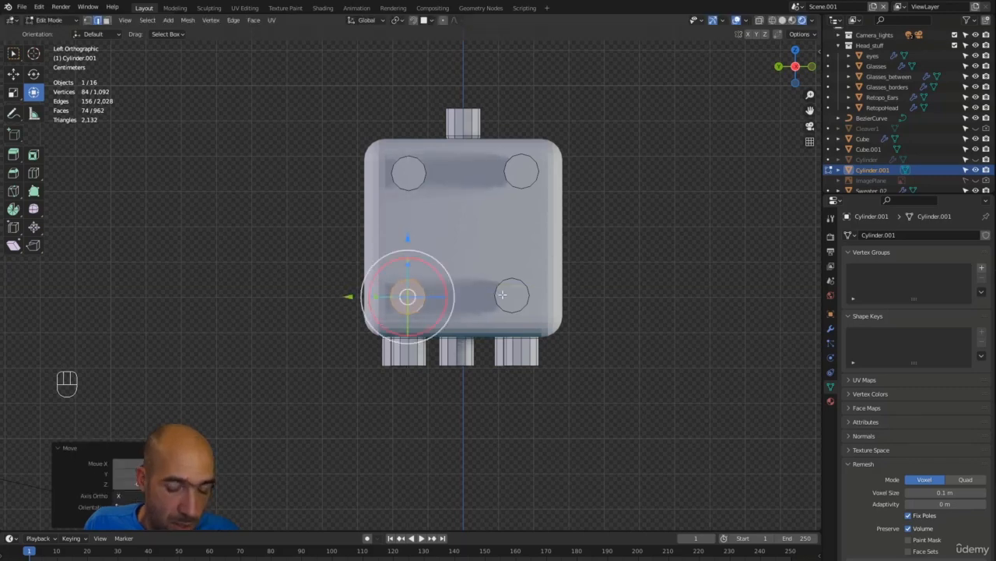
- Shift both lower cylinders toward negative Y to align the second one, and move the positive Y one back under its upper neighbour
key(l)
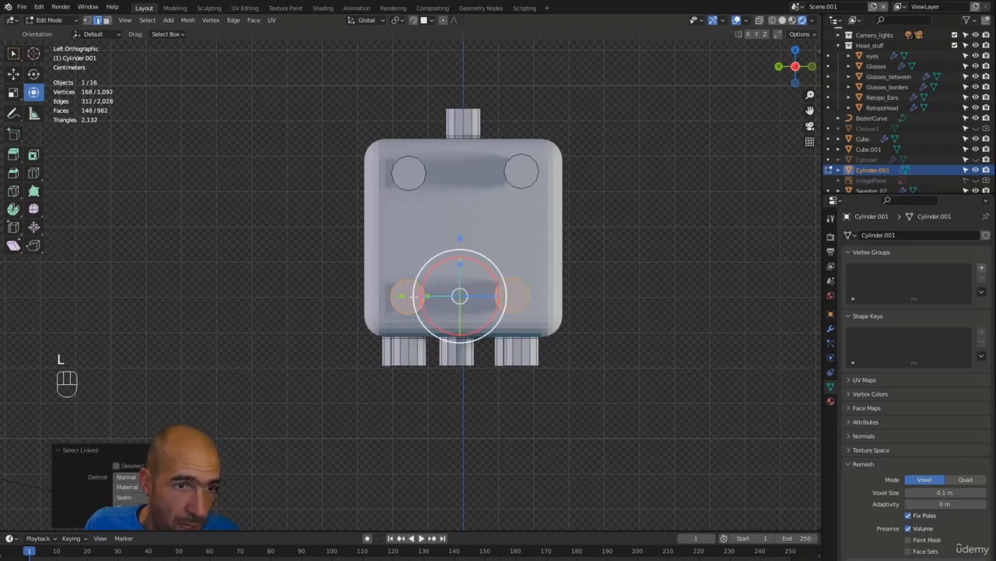
drag(402, 295, 414, 295)
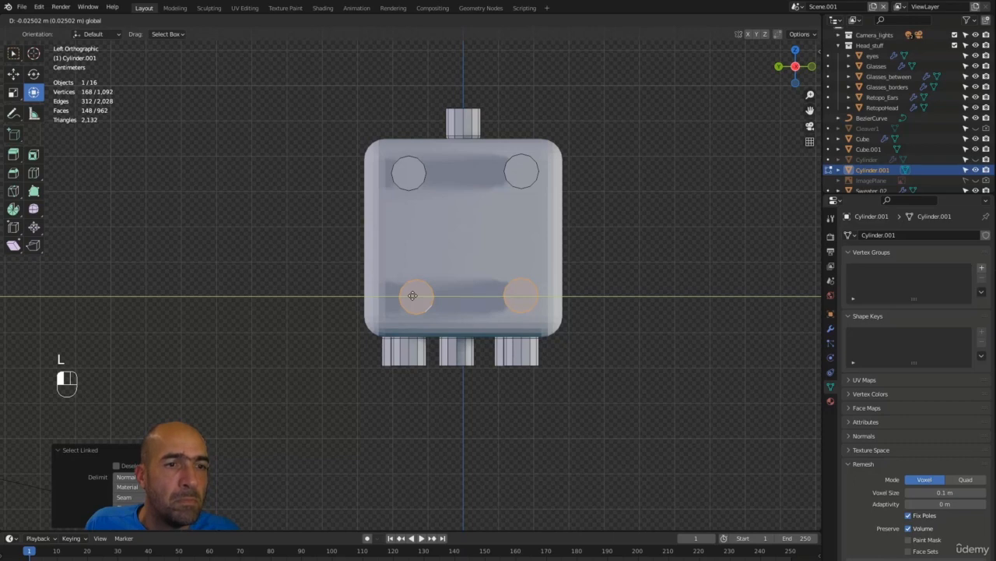
drag(413, 295, 413, 295)
click(411, 293)
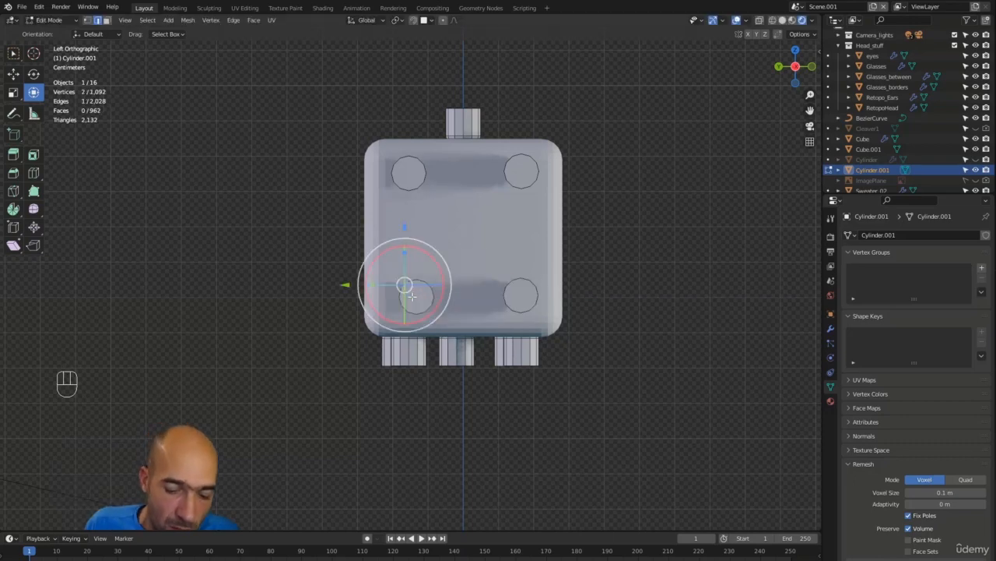
key(l)
drag(357, 298, 347, 296)
click(606, 266)
- Select the whole upper negative Y cylinder, lower it slightly along Z, and clear the selection
click(531, 180)
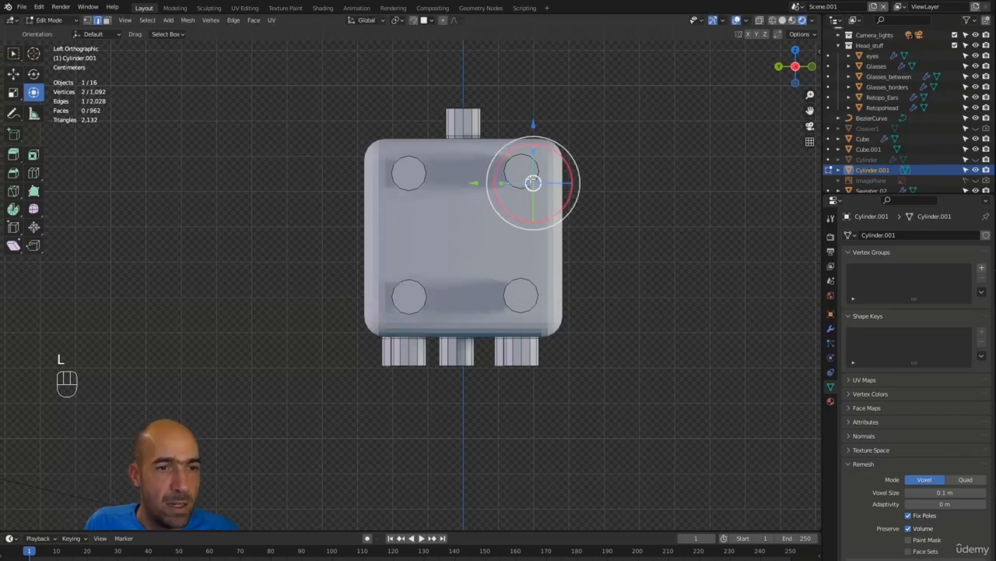
key(l)
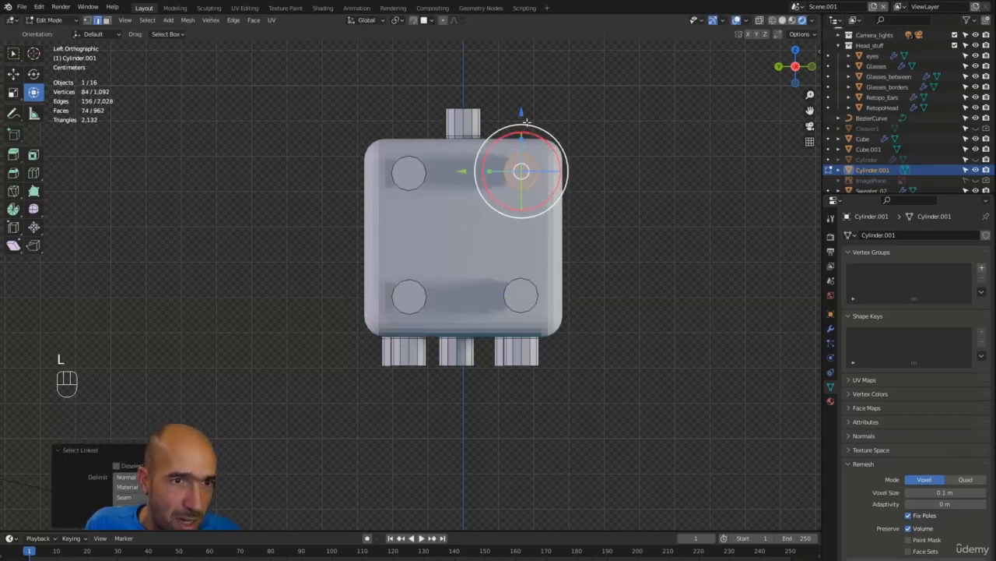
drag(522, 114, 523, 118)
click(759, 263)
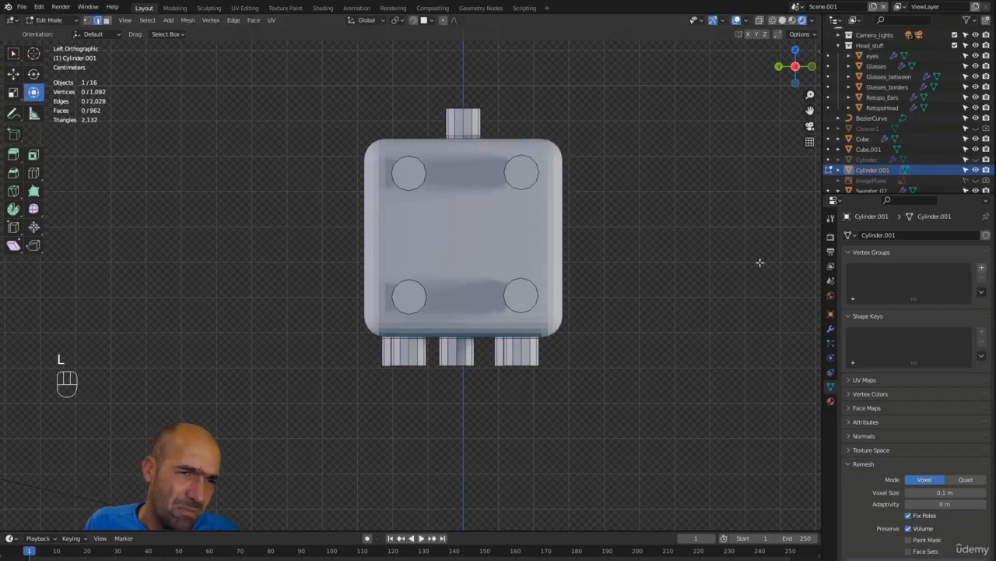
- Select all four whole cylinders on the cube's negative X face and duplicate them along Y past the negative Y side
alt+drag(759, 262, 567, 234)
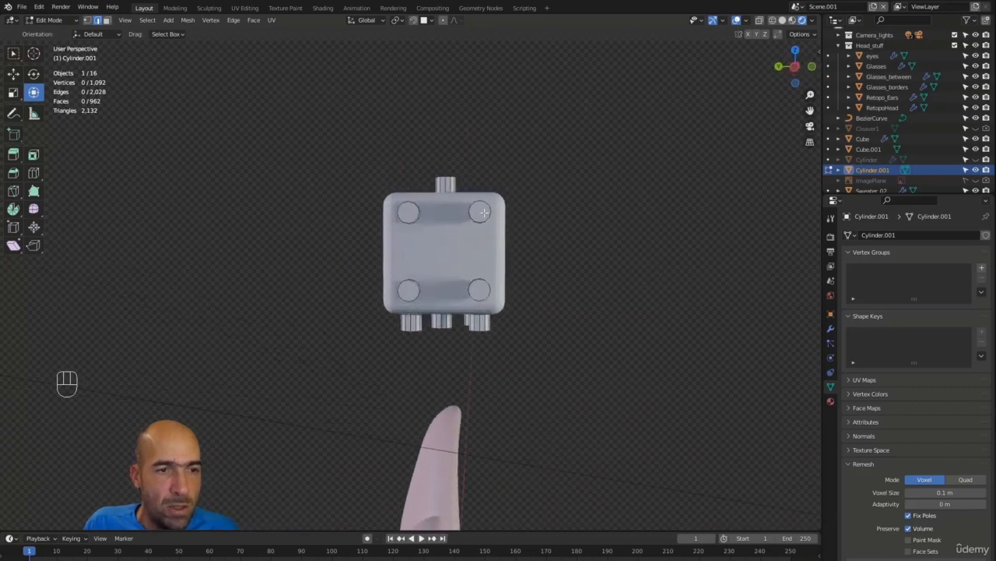
click(484, 212)
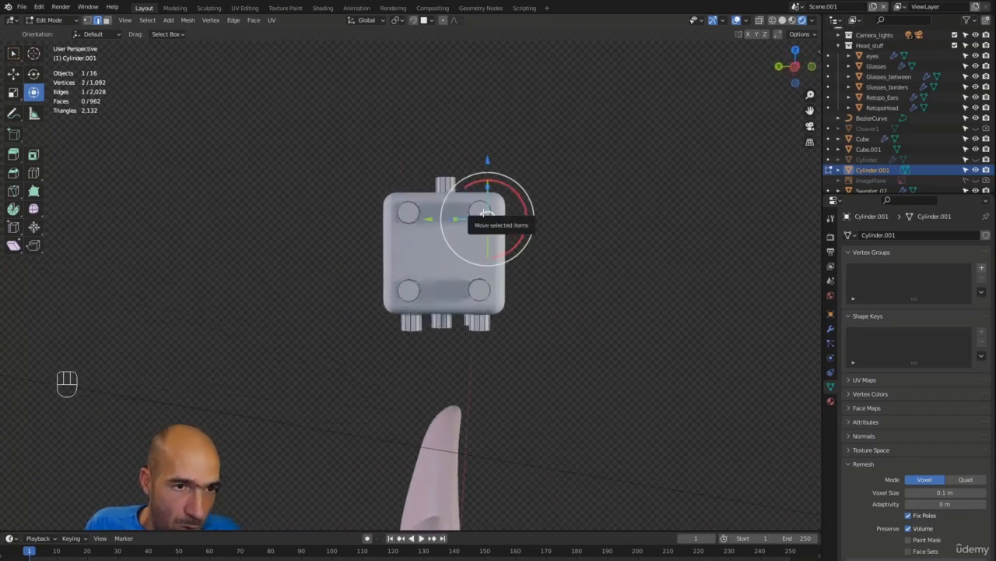
key(l)
key(l)
key(l)
key(l)
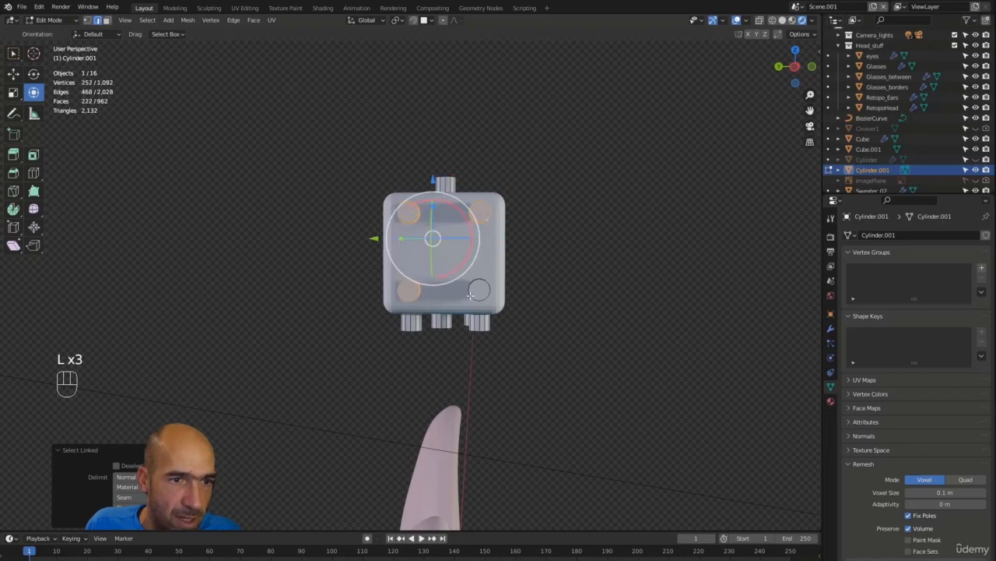
alt+drag(566, 264, 558, 250)
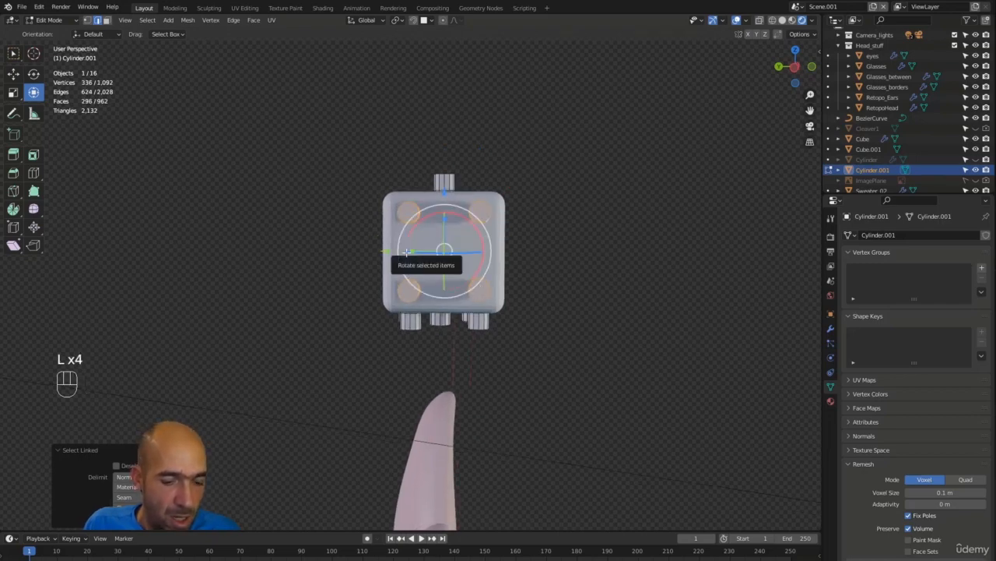
key(shift+d)
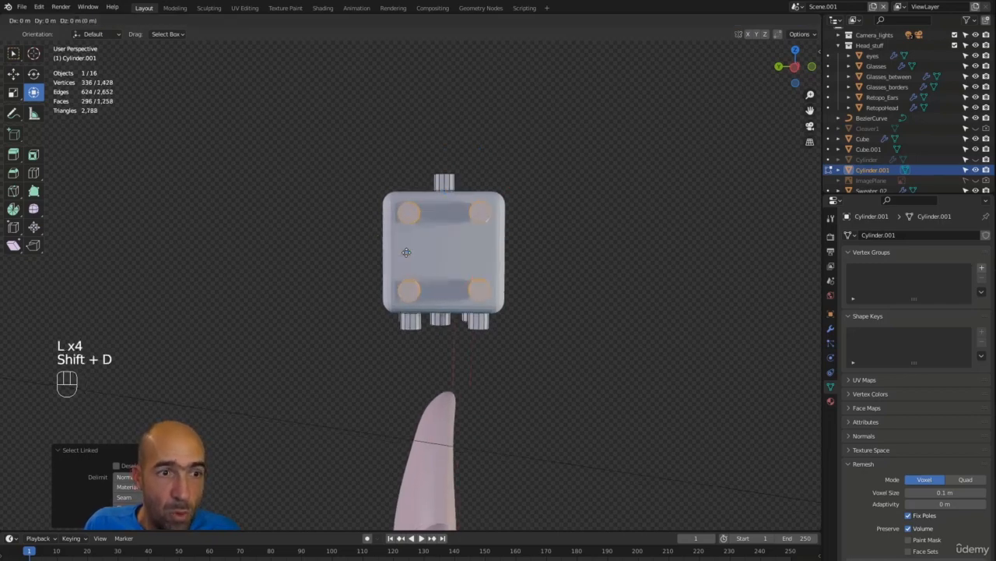
key(y)
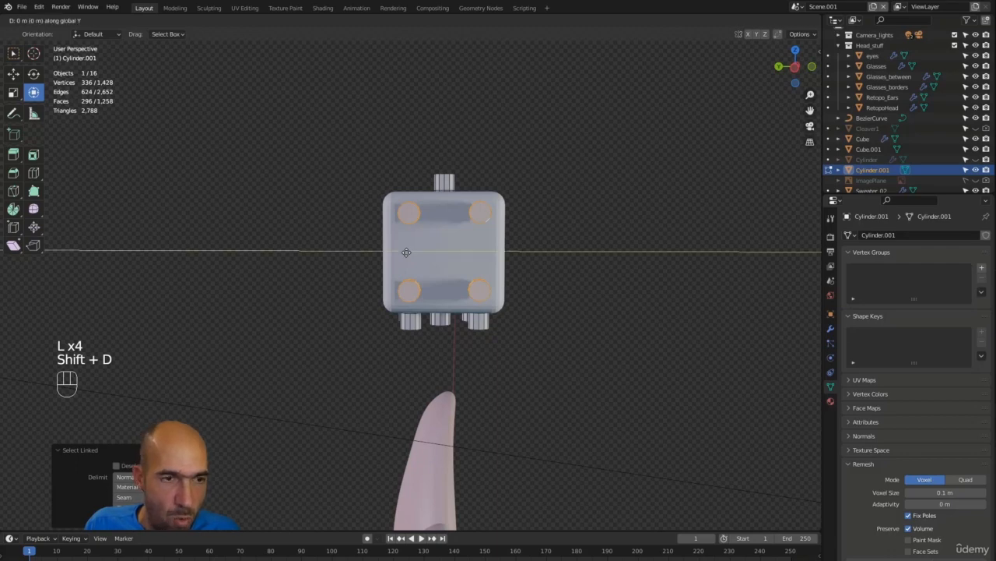
click(543, 264)
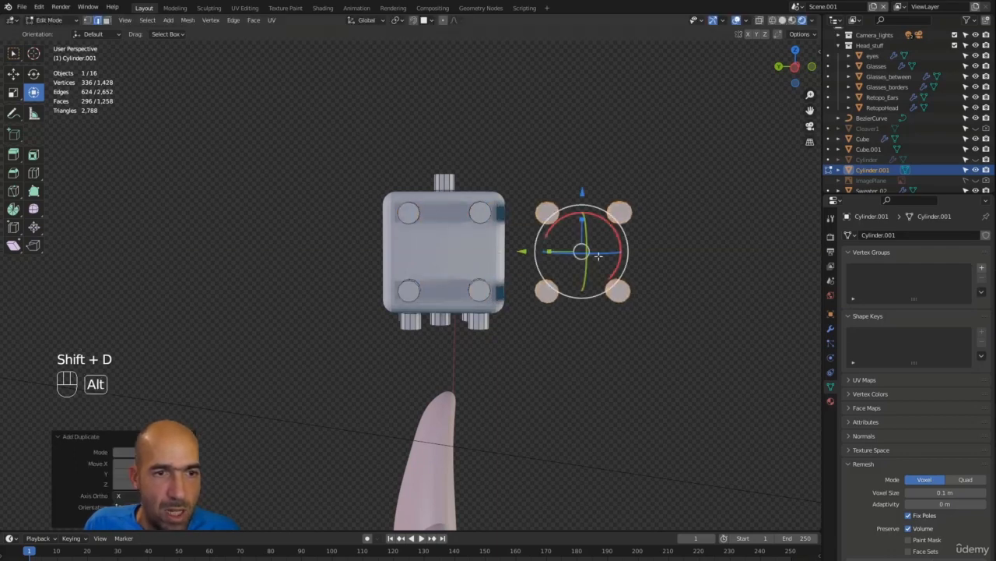
- Rotate the four duplicated cylinders 90° around the global Z axis to face along Y
alt+drag(543, 263, 531, 315)
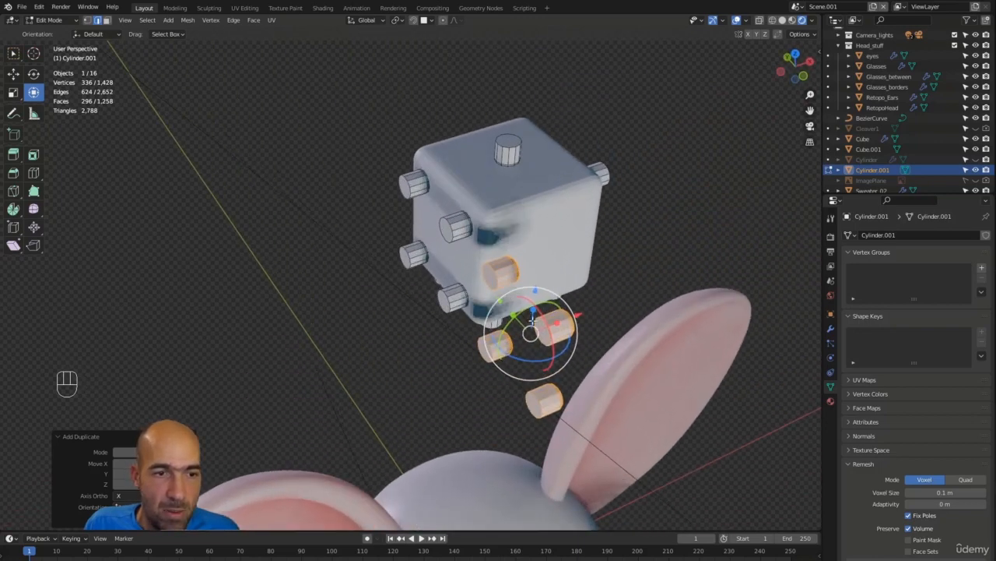
alt+drag(614, 291, 632, 295)
key(r)
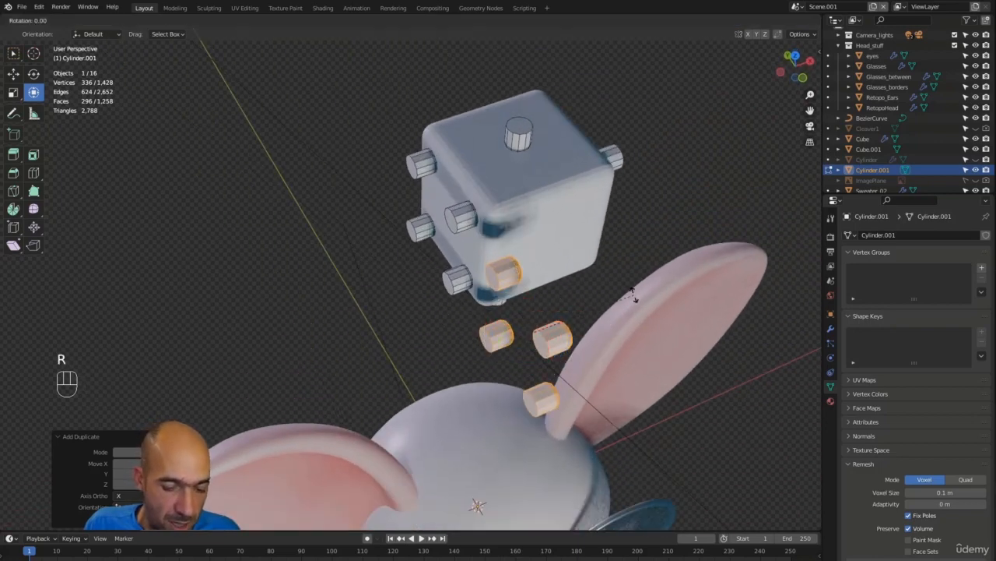
text(z)
text(90)
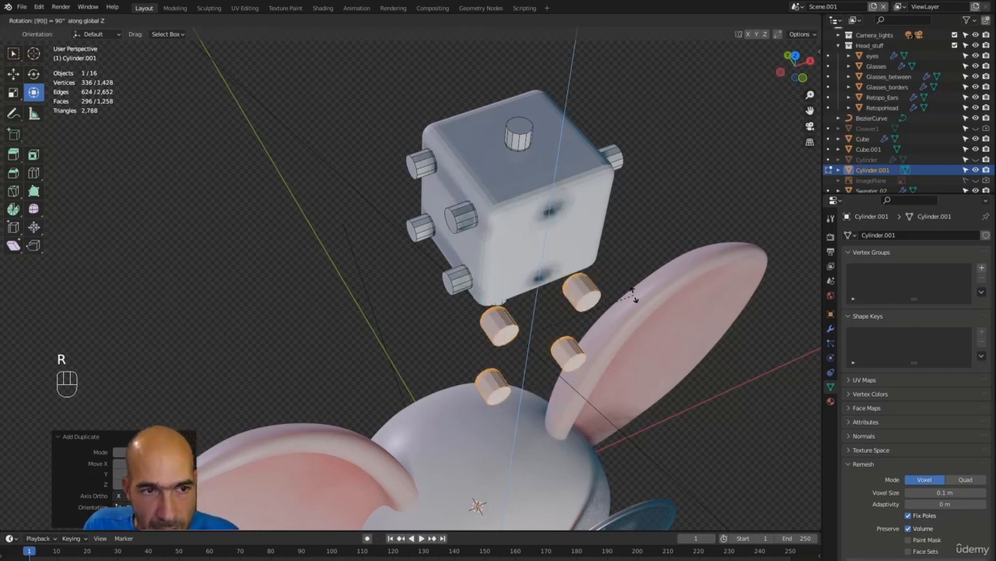
key(Return)
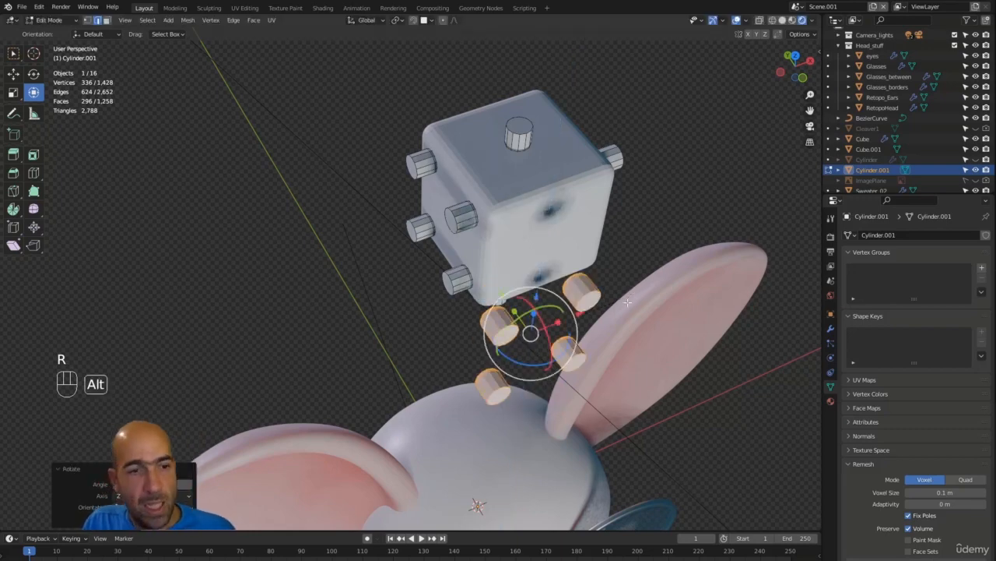
- Move the four rotated cylinders onto the cube's negative Y face and lower them slightly along Z to center them
alt+drag(632, 294, 651, 350)
alt+drag(717, 349, 607, 325)
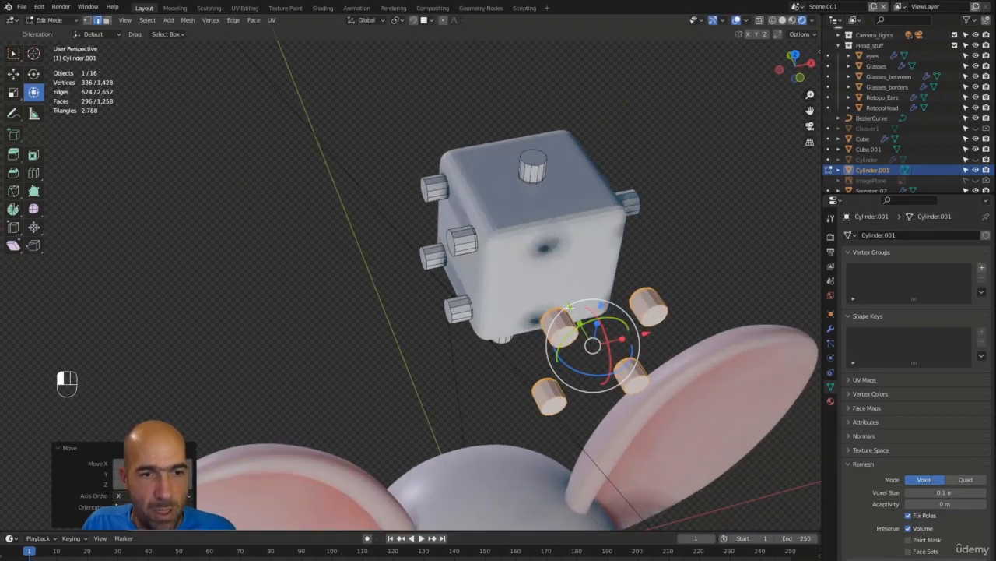
key(g)
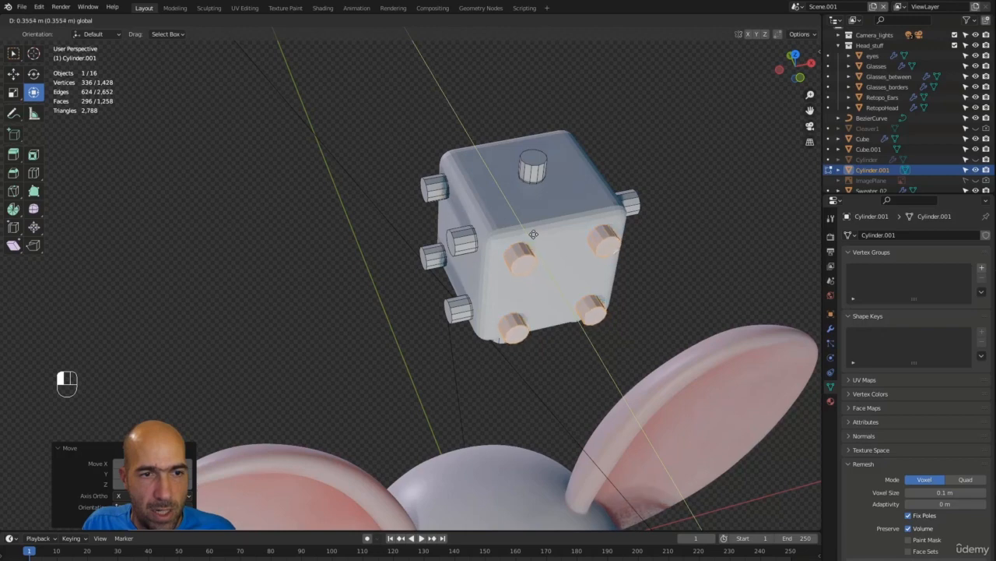
click(534, 234)
alt+middle_drag(533, 233, 612, 205)
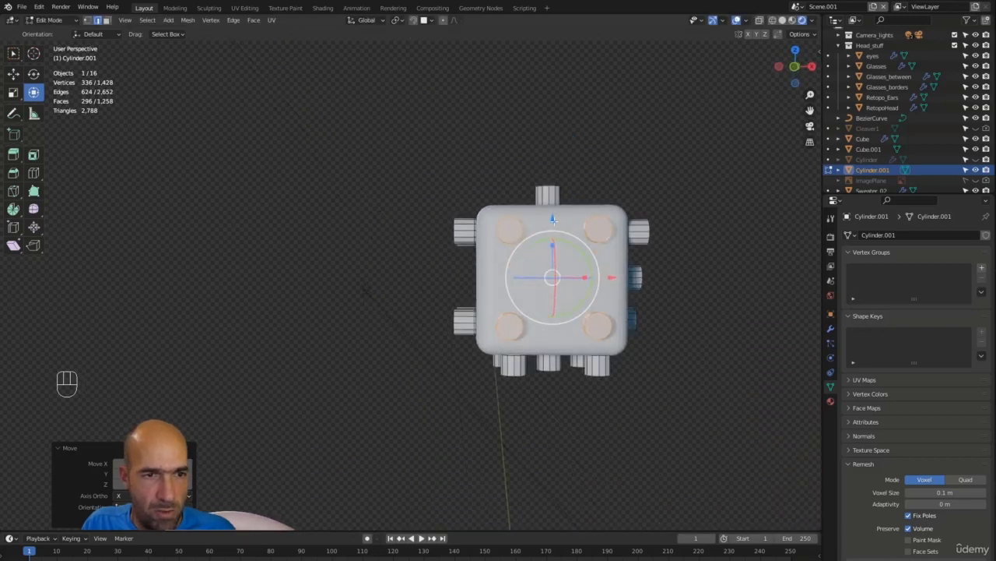
drag(552, 220, 556, 224)
alt+middle_drag(556, 224, 594, 202)
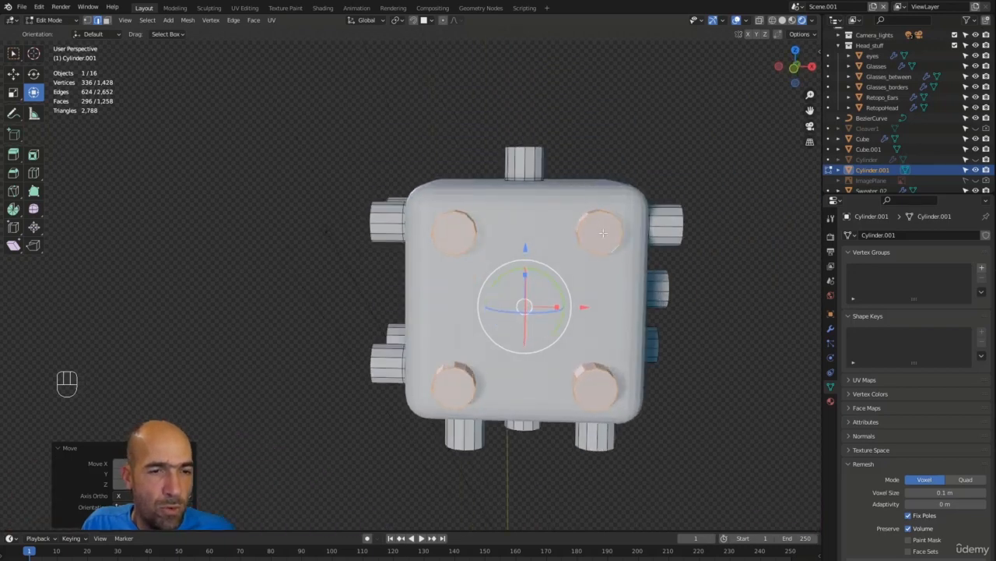
- Select the two upper cylinders on the negative Y face and duplicate them down along Z to form a middle row
click(602, 232)
key(l)
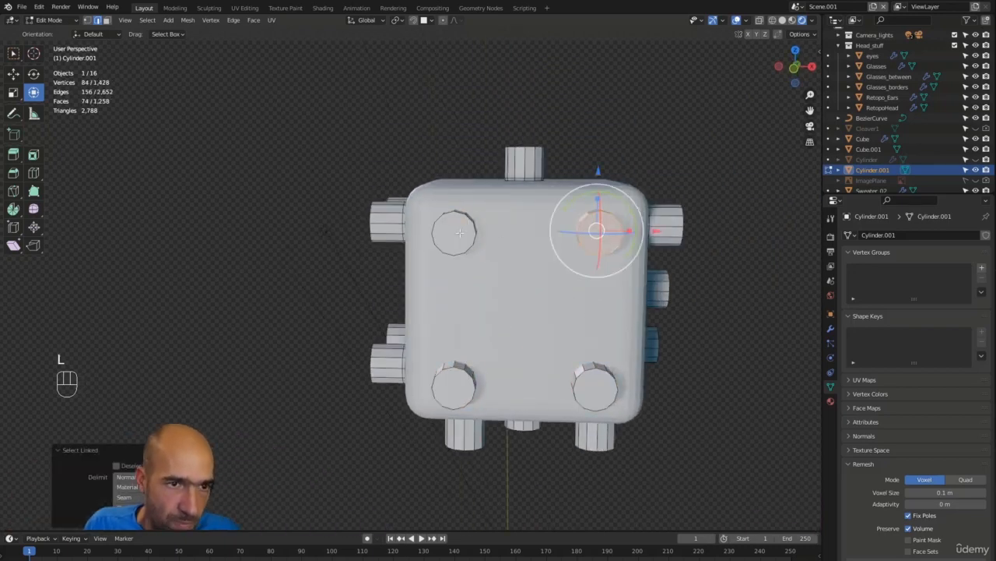
key(l)
key(l)
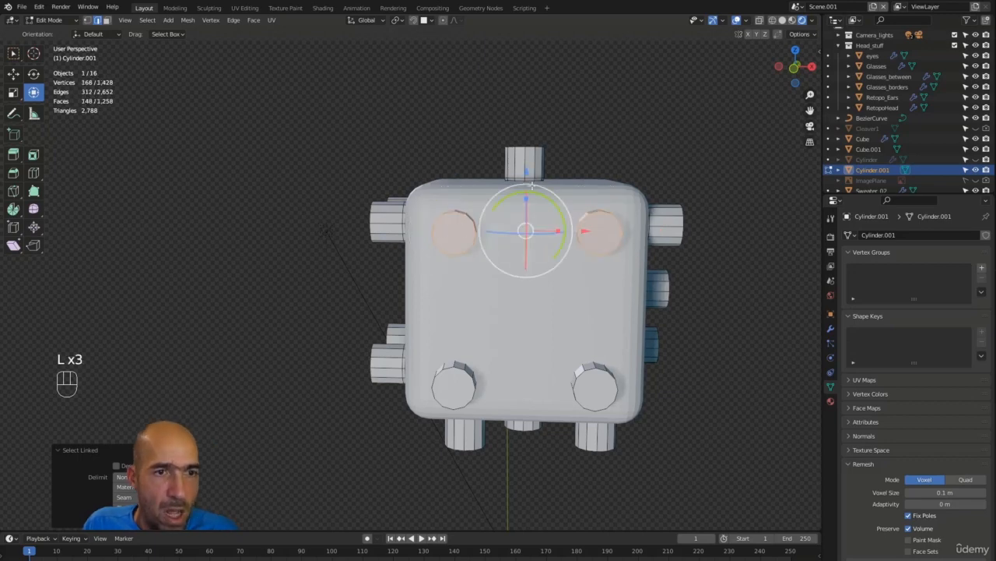
key(shift+d)
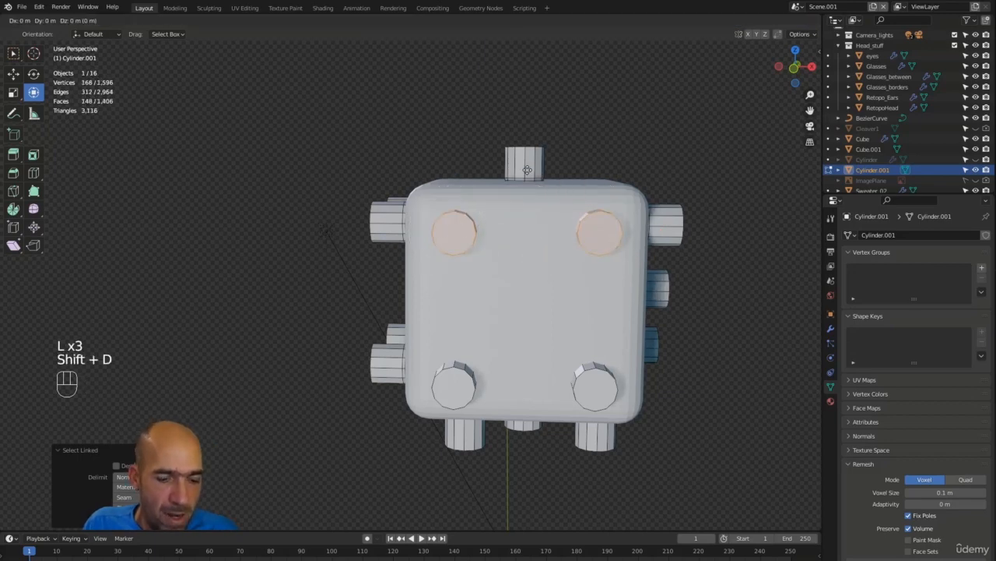
key(z)
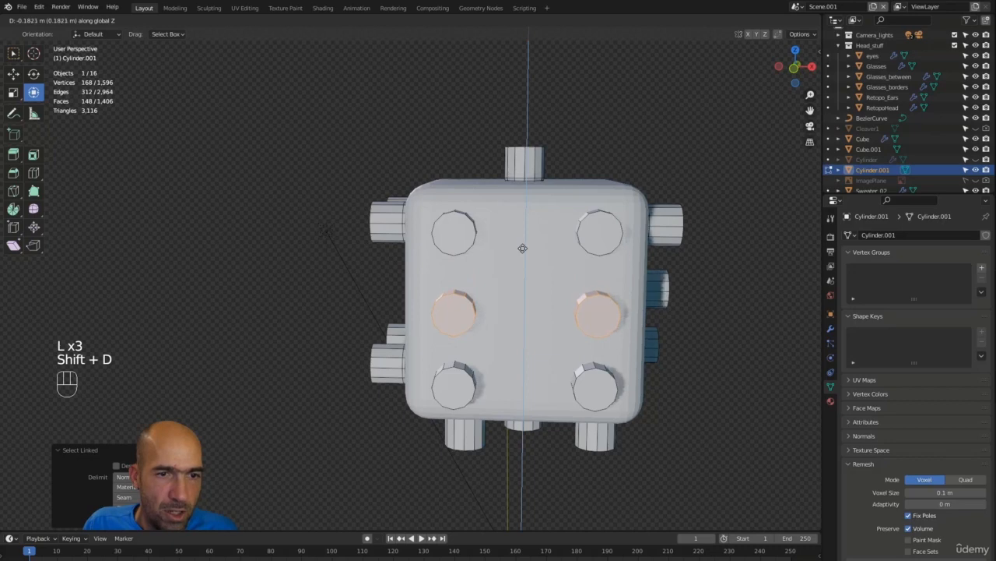
click(520, 241)
- Select all six whole cylinders on the negative Y face by growing from their outer ends, and shift them outward along Y about 0.02 m
alt+drag(520, 242, 738, 241)
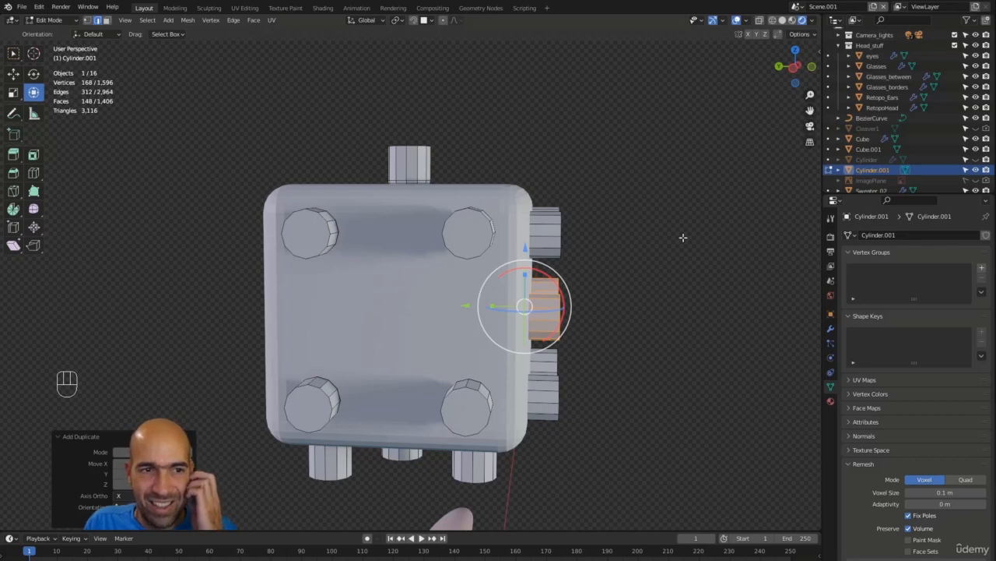
drag(634, 182, 551, 430)
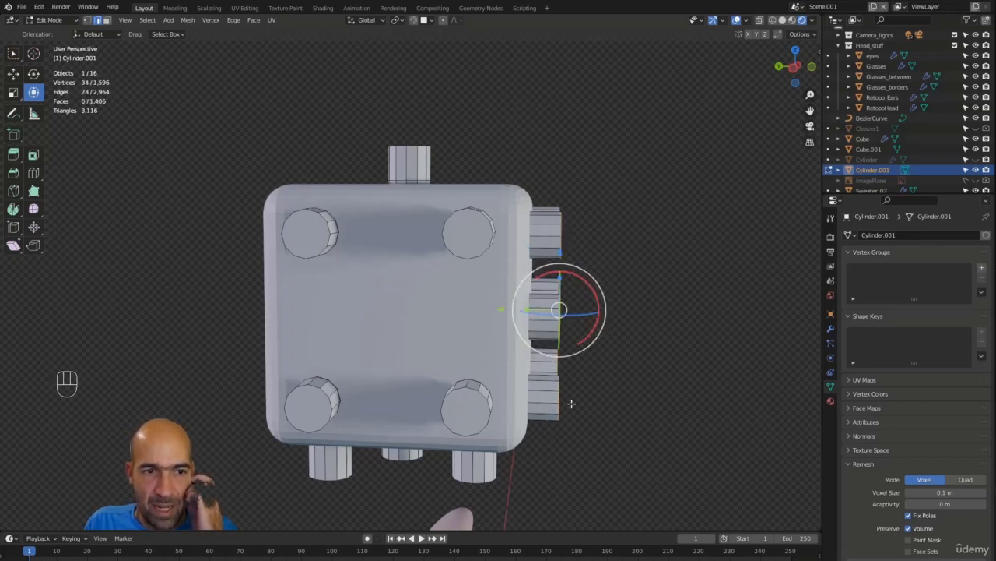
mouse_move(644, 369)
alt+mouse_down()
mouse_move(616, 352)
mouse_move(631, 350)
mouse_move(631, 359)
alt+mouse_up()
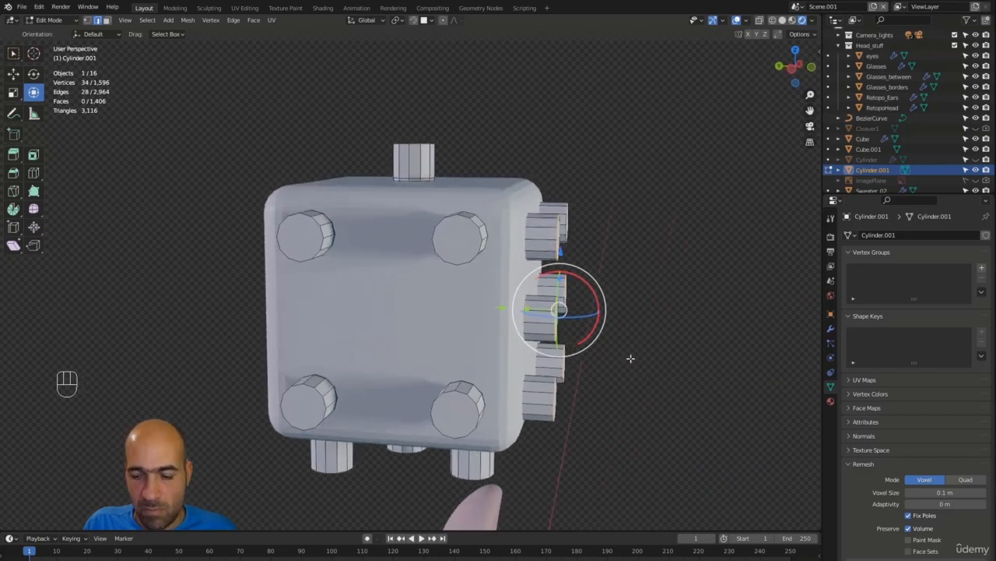
key(ctrl+KP_Add)
key(ctrl+KP_Add)
key(ctrl+KP_Add)
key(ctrl+KP_Add)
key(ctrl+KP_Add)
key(ctrl+KP_Add)
key(ctrl+KP_Add)
key(ctrl+KP_Add)
key(ctrl+KP_Add)
key(ctrl+KP_Add)
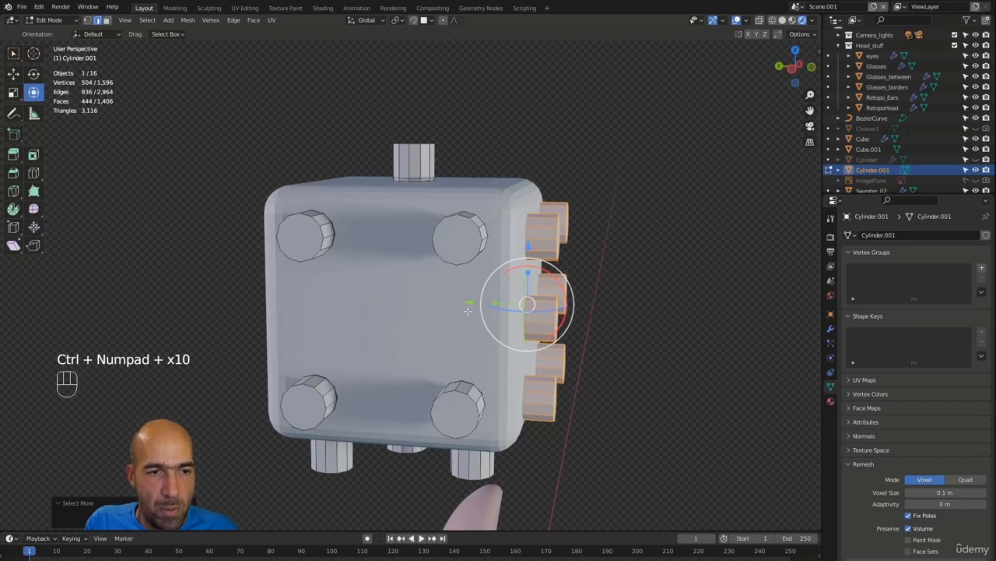
key(g)
key(y)
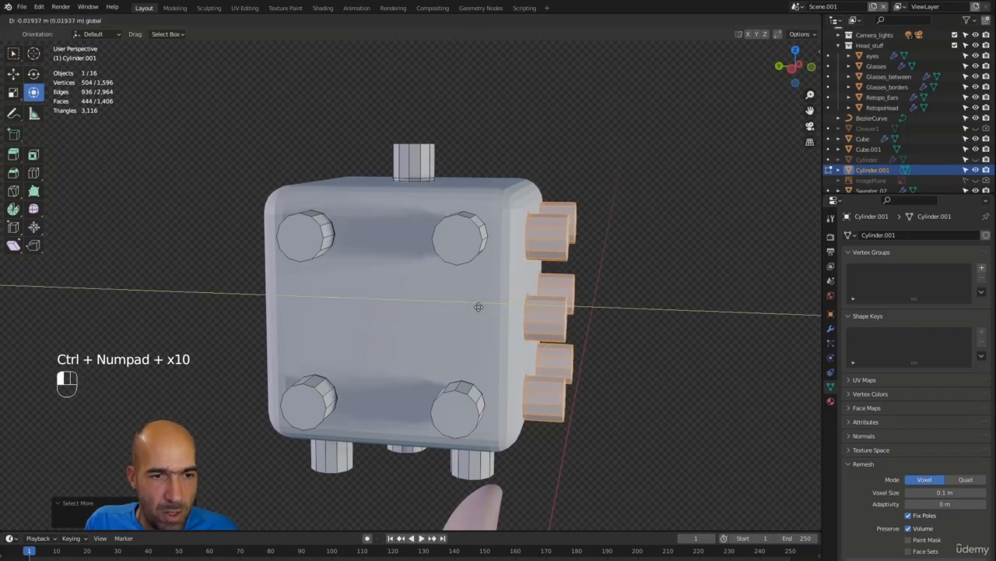
drag(478, 307, 478, 307)
- Select the two outer cylinders on the three-pip face and duplicate them along Y beyond the cube's positive Y side
alt+middle_drag(611, 292, 535, 330)
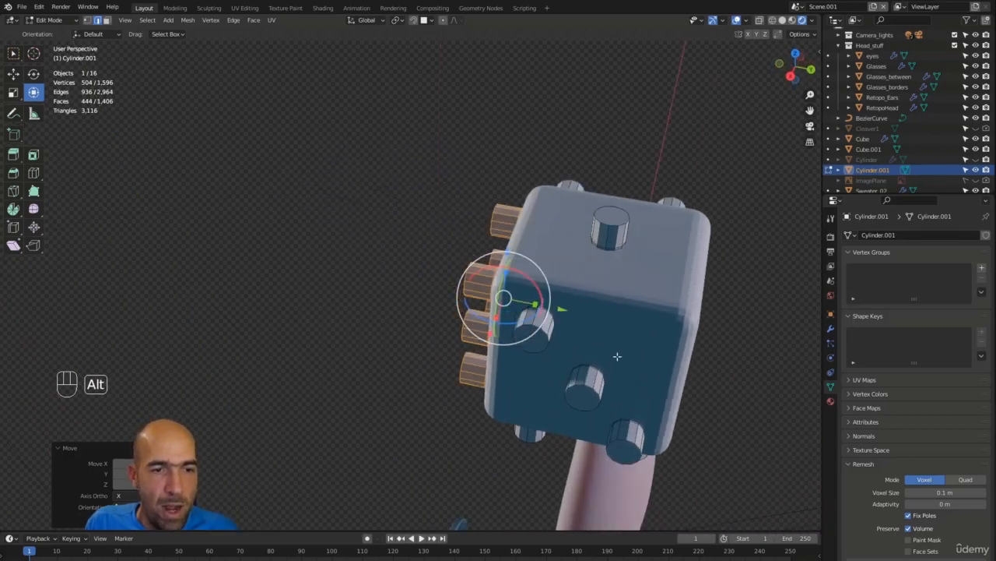
click(539, 330)
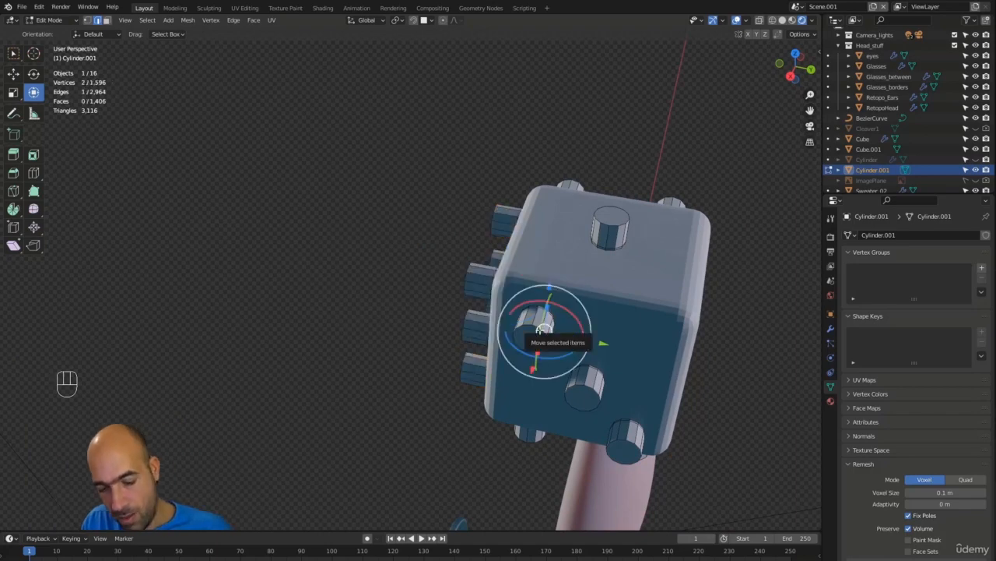
key(l)
key(l)
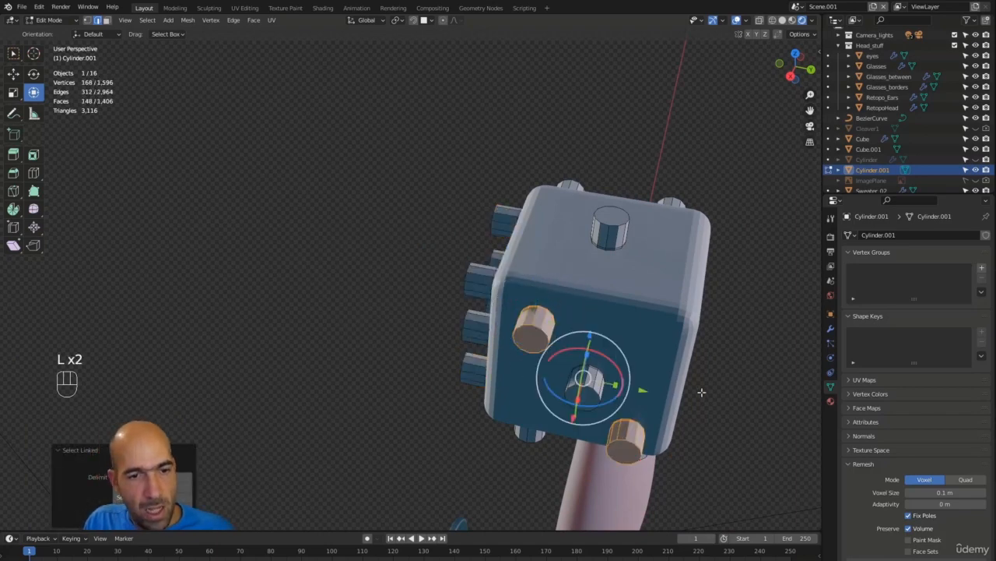
alt+middle_drag(703, 394, 715, 378)
key(shift+d)
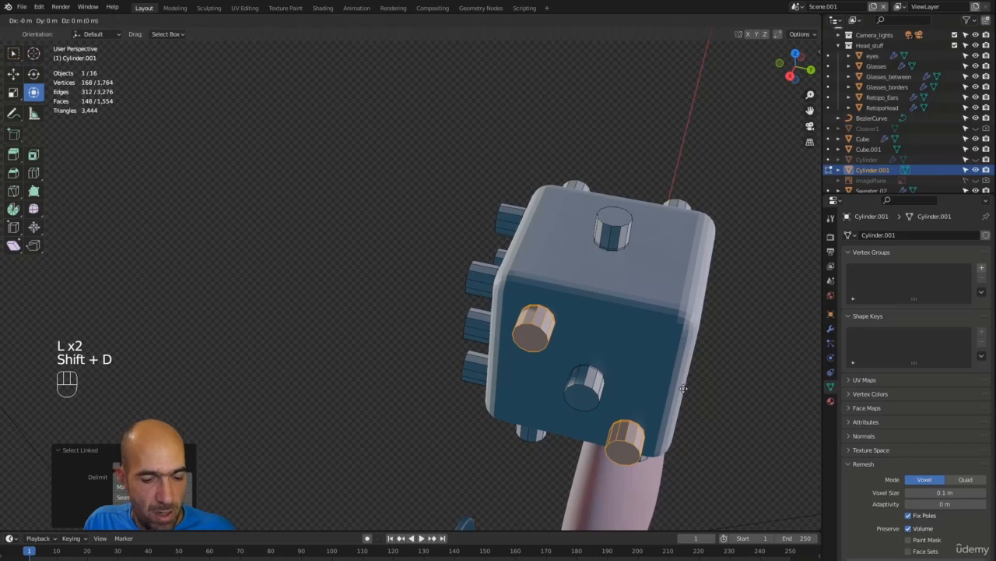
click(849, 425)
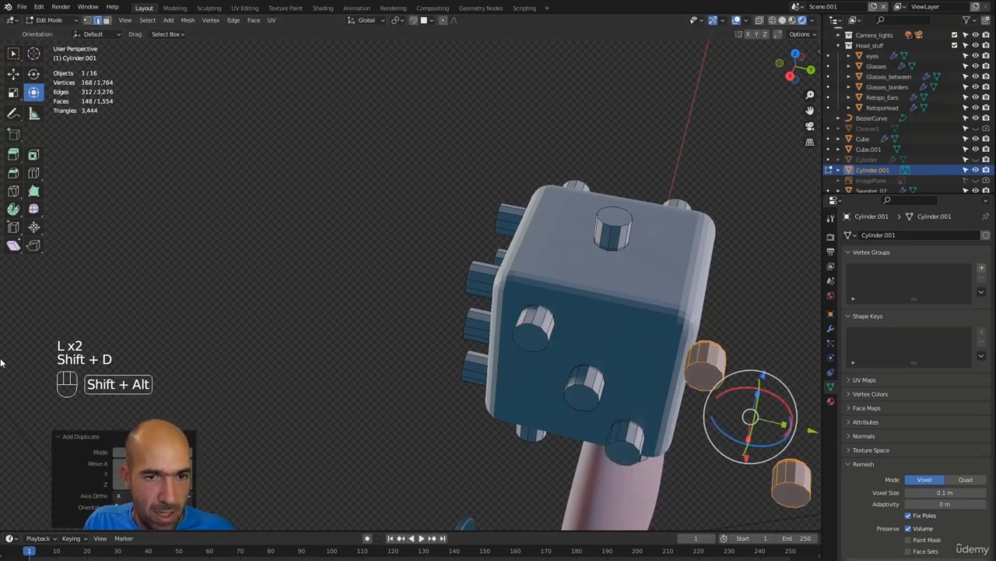
- Rotate the duplicated pair of cylinders 90° around the global Z axis
alt+middle_drag(436, 374, 560, 331)
key(r)
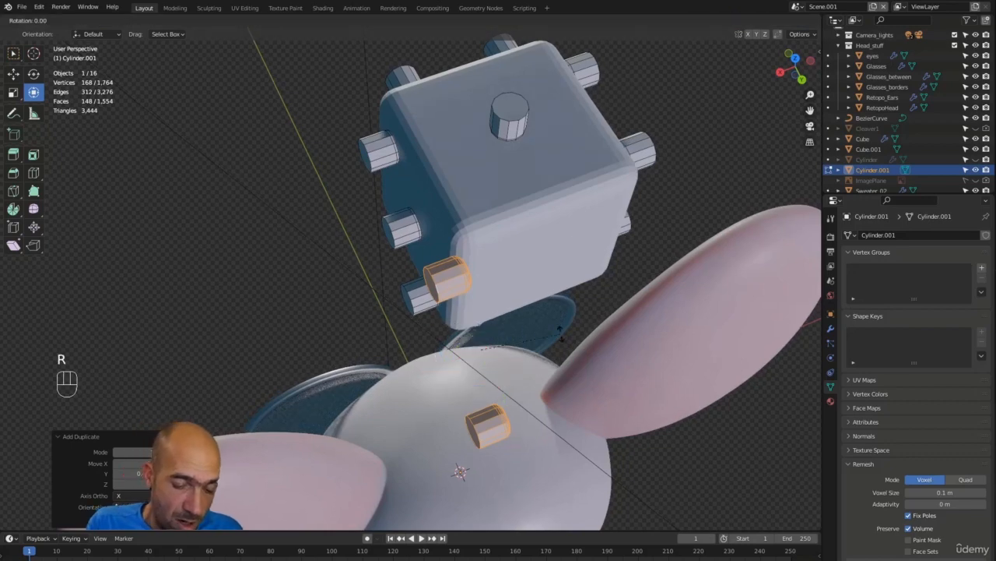
text(z)
text(90)
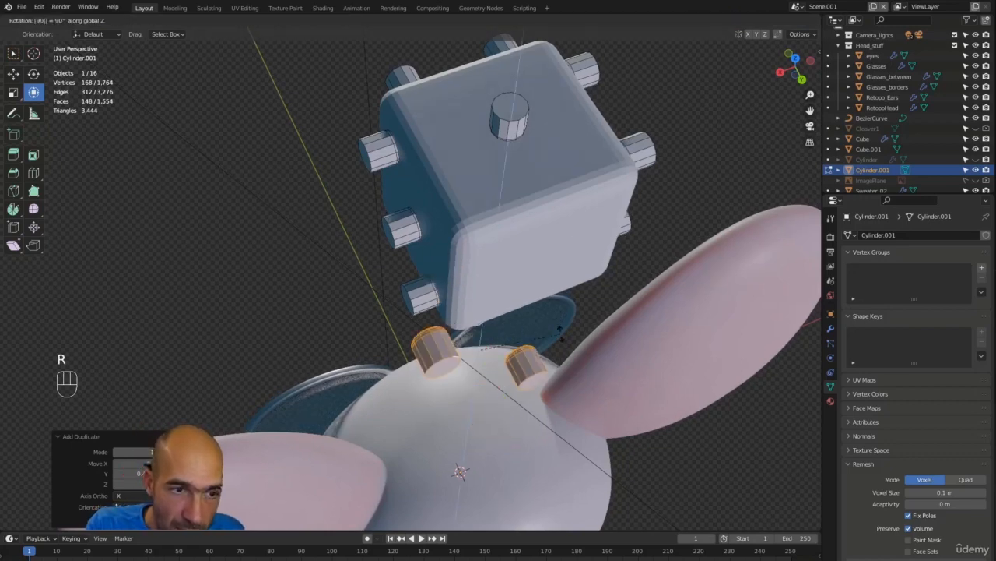
key(Return)
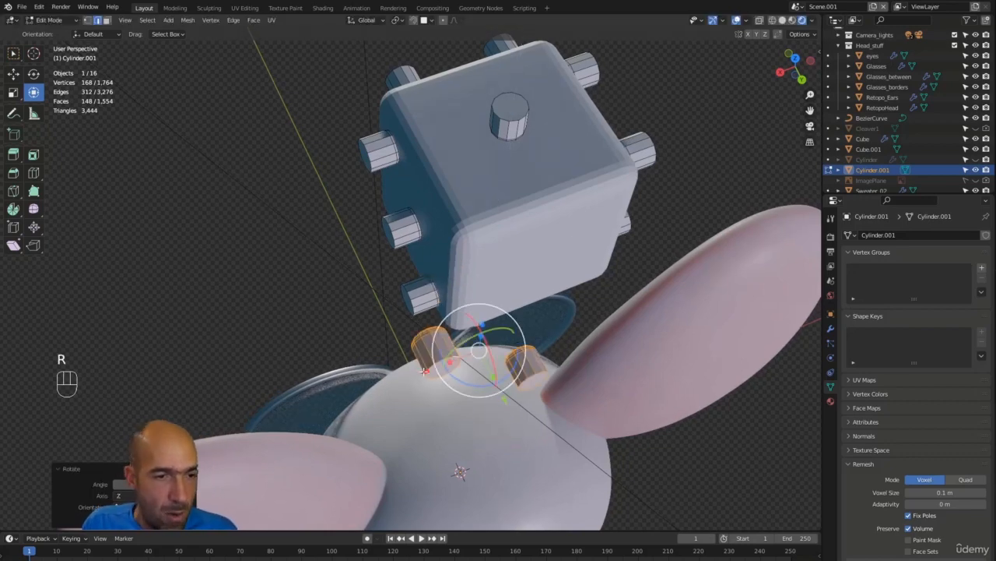
- Move the rotated pair of cylinders onto the cube's positive Y face and shift them inward along Y by about 0.006 m
drag(424, 370, 577, 311)
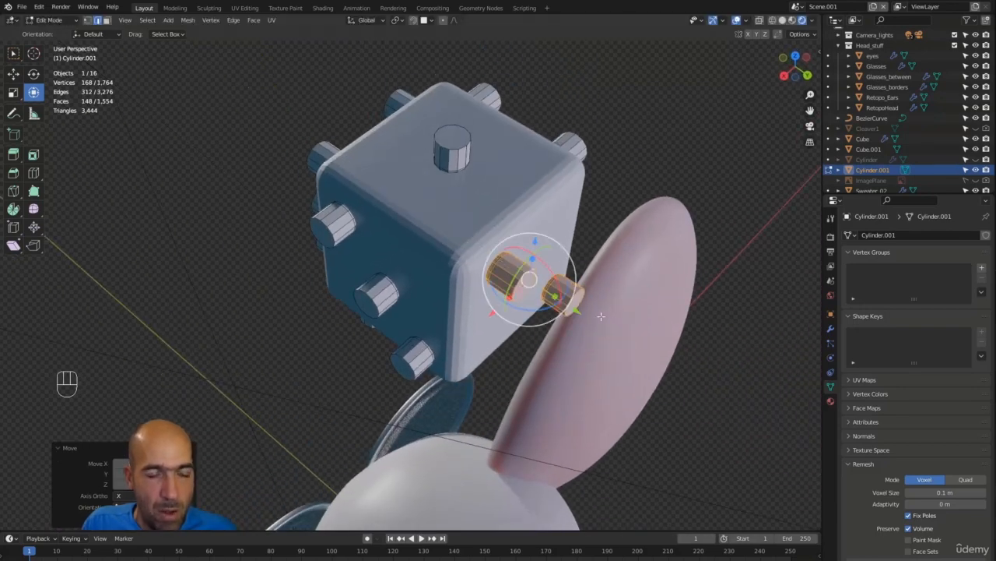
alt+middle_drag(600, 315, 608, 290)
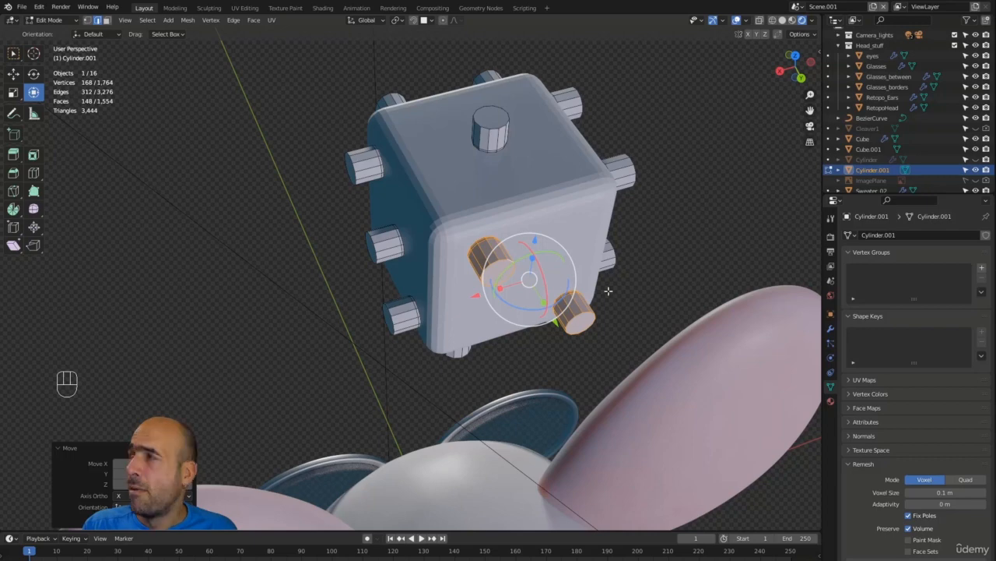
alt+middle_drag(608, 290, 534, 299)
key(g)
key(y)
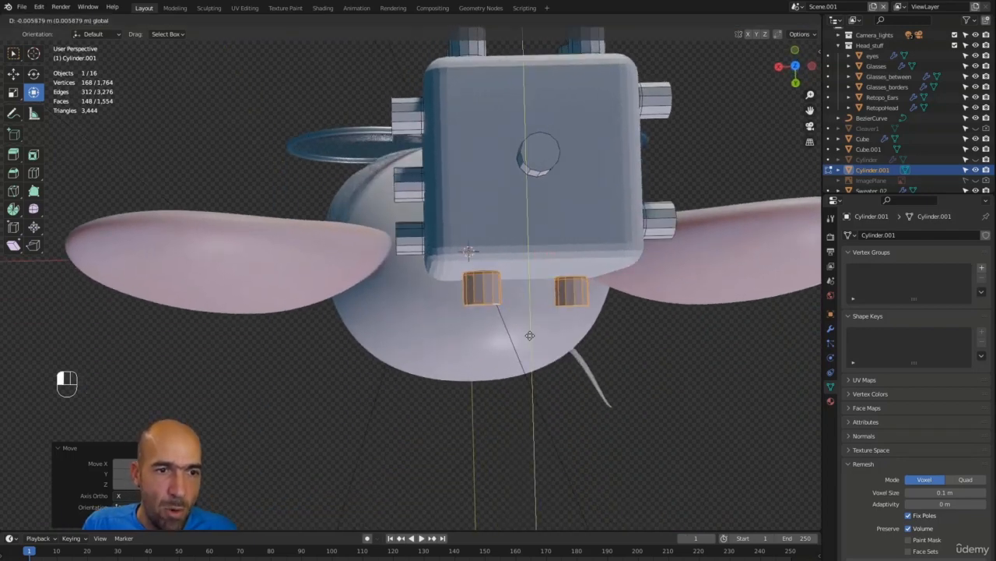
drag(530, 335, 529, 335)
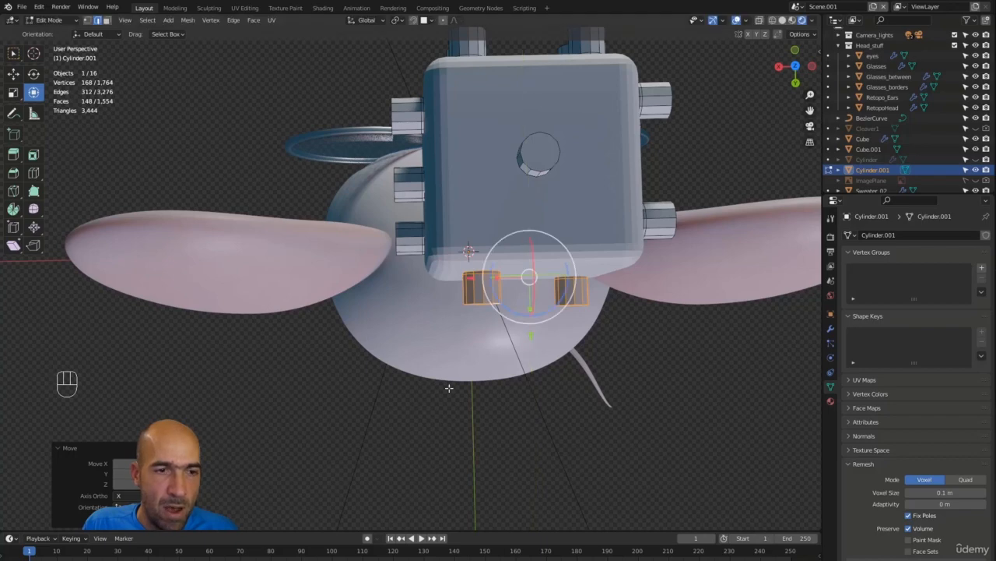
alt+middle_drag(449, 387, 642, 265)
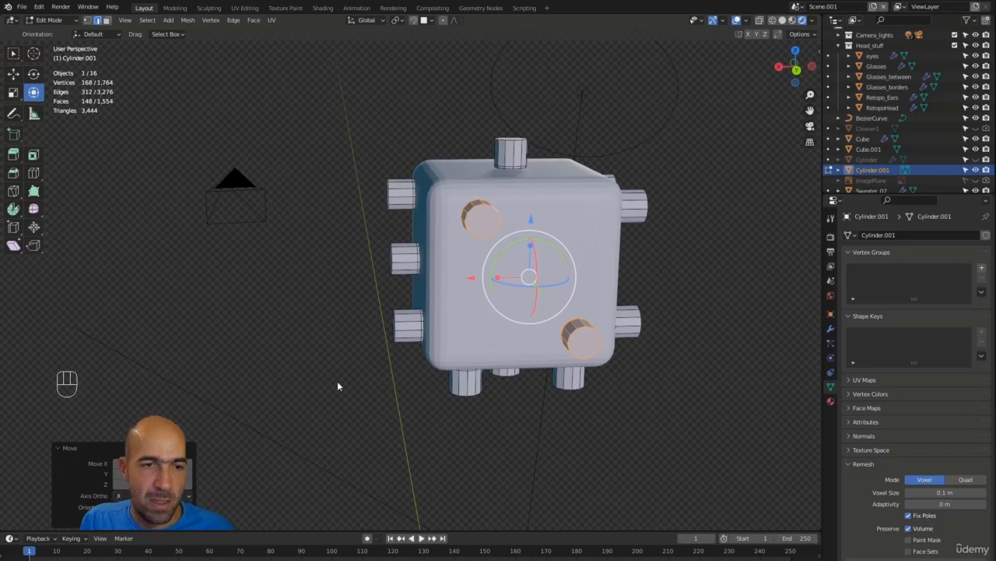
- Leave mesh editing of the cylinders, select the rounded cube and add a Boolean modifier to it
alt+middle_drag(337, 385, 540, 290)
click(496, 320)
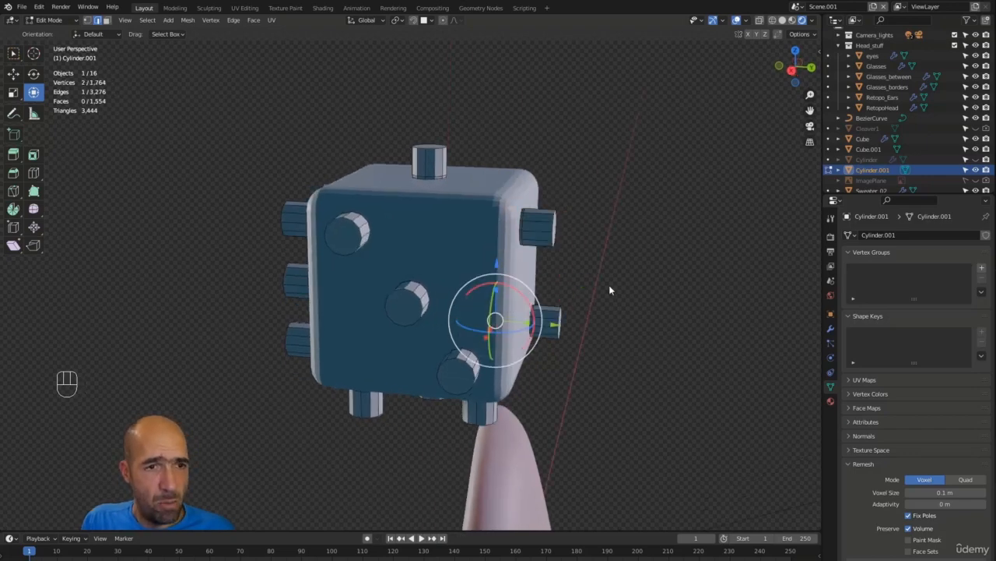
key(Tab)
alt+middle_drag(625, 265, 466, 341)
click(429, 311)
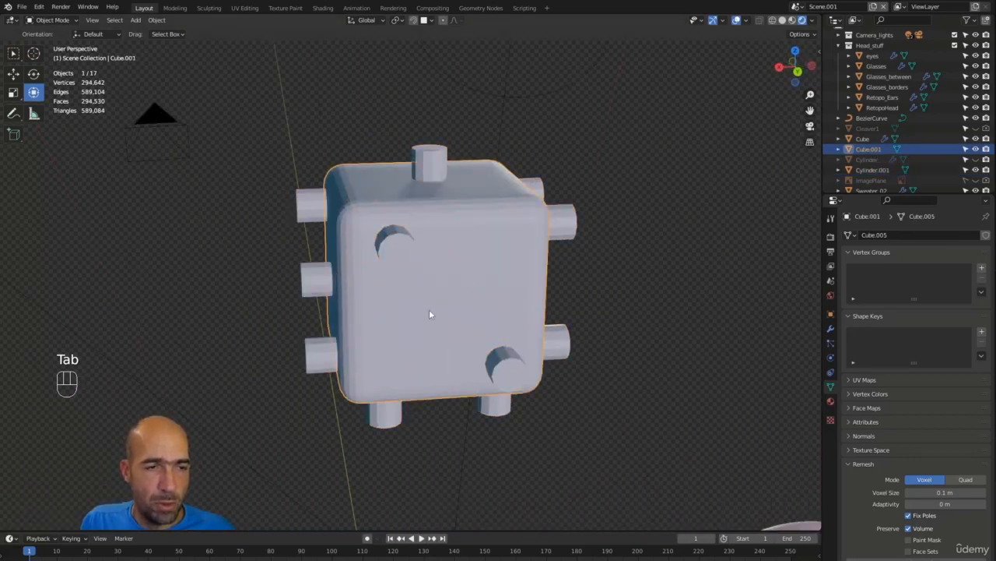
click(832, 328)
click(882, 236)
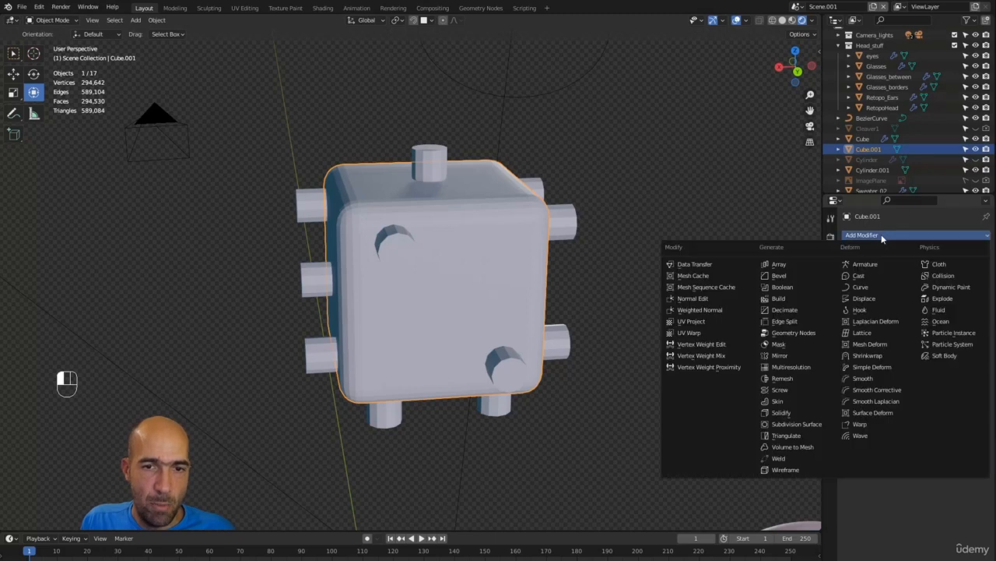
click(782, 287)
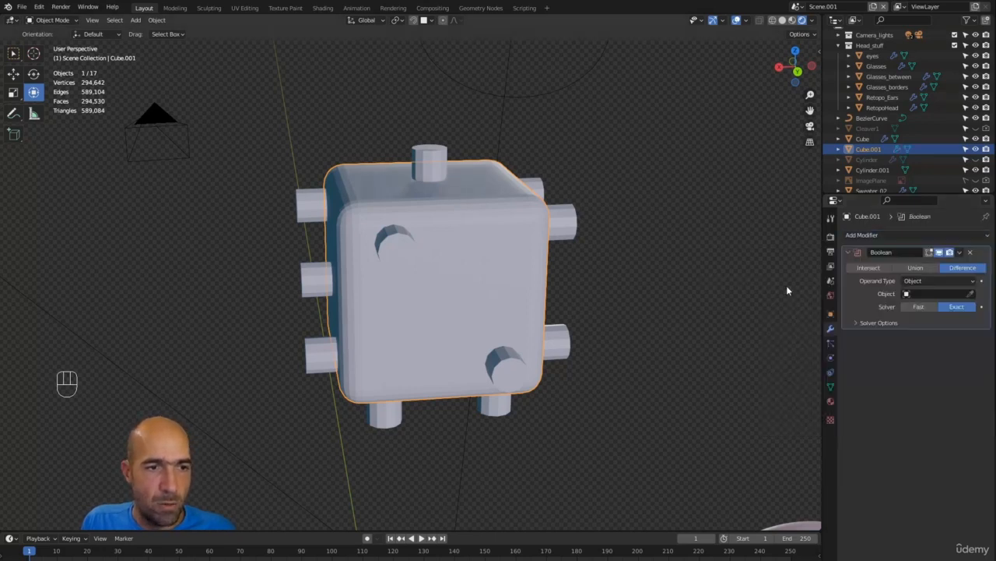
- Pick the pip cylinders as the object of the cube's Boolean Difference modifier
click(942, 293)
click(971, 292)
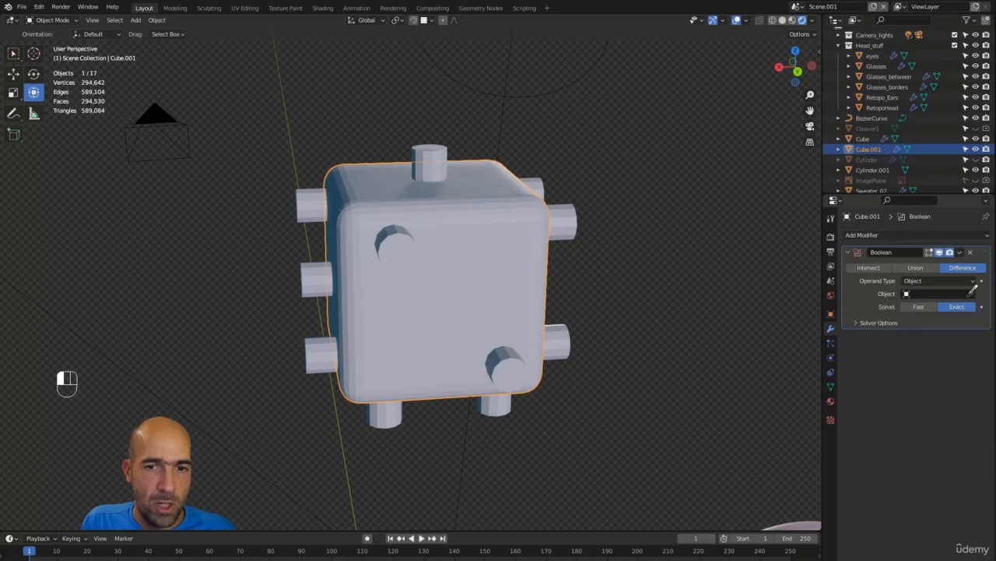
click(965, 294)
click(971, 295)
click(439, 149)
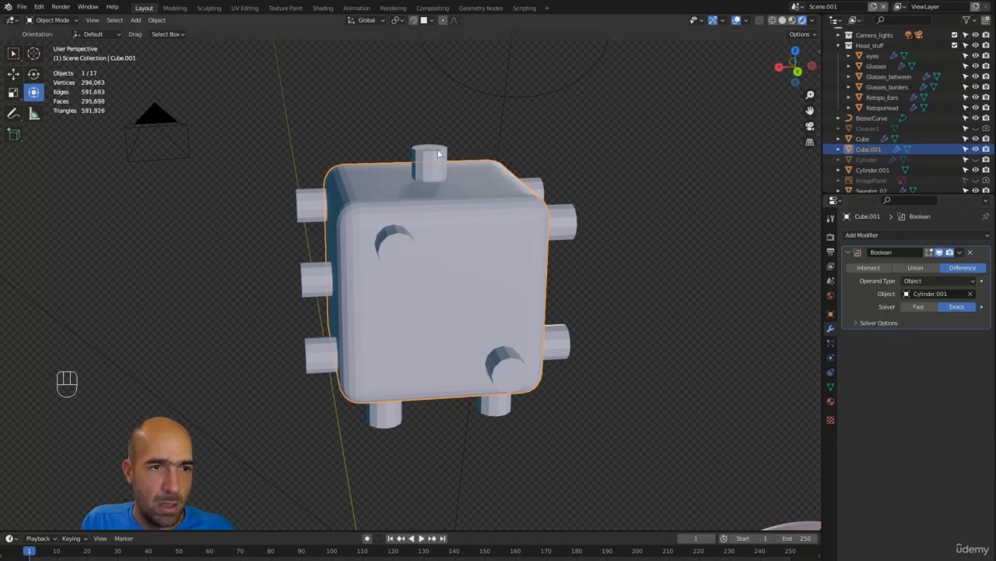
- Apply the cube's Boolean modifier and hide the pip cylinders object
mouse_move(574, 158)
alt+mouse_down()
mouse_move(570, 189)
mouse_move(569, 144)
alt+mouse_up()
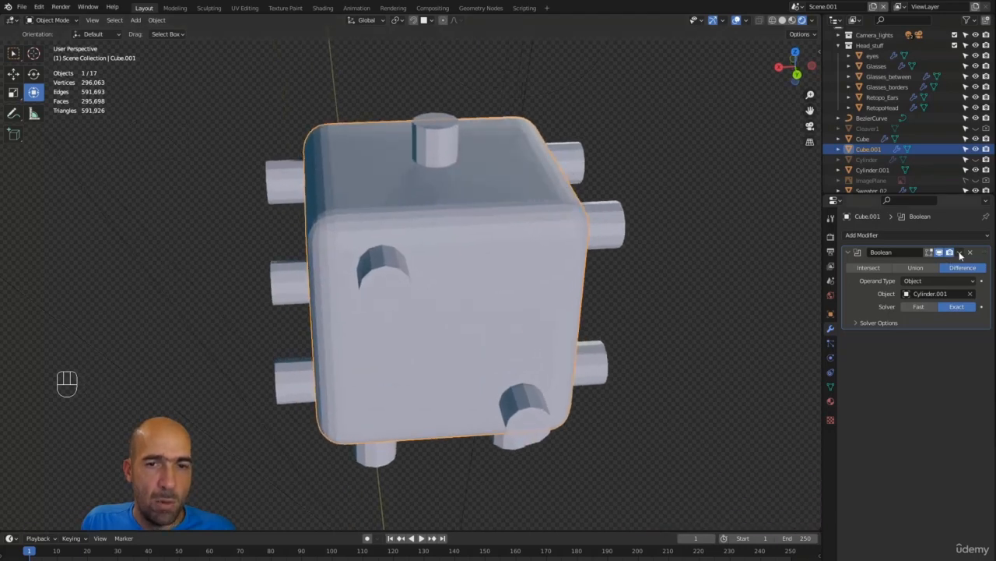
click(961, 255)
click(945, 264)
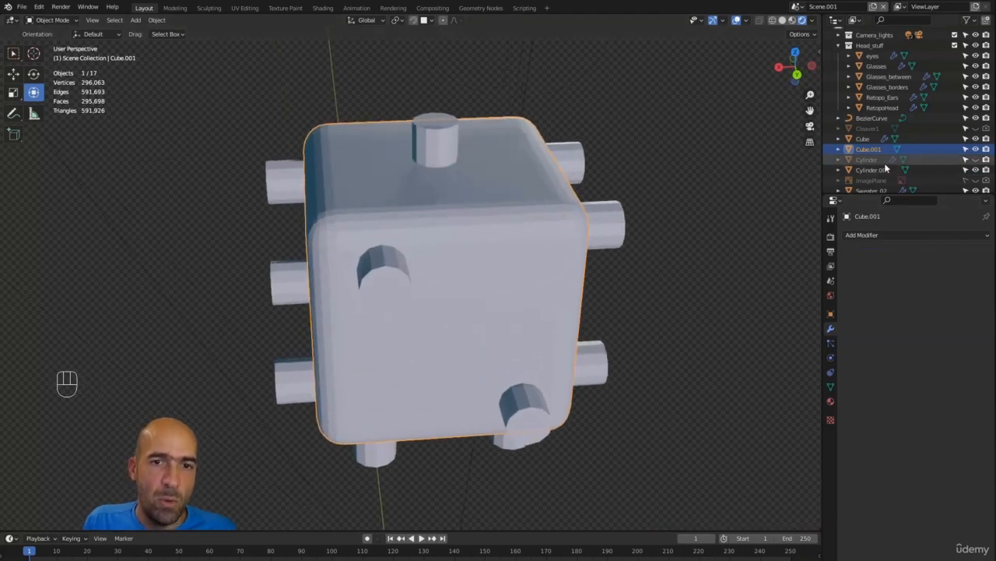
click(440, 140)
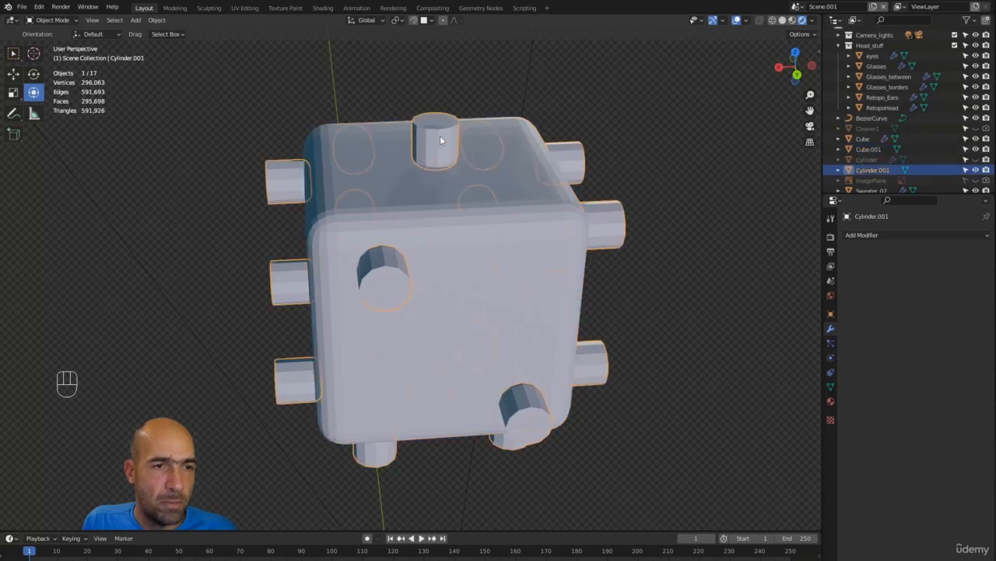
click(976, 170)
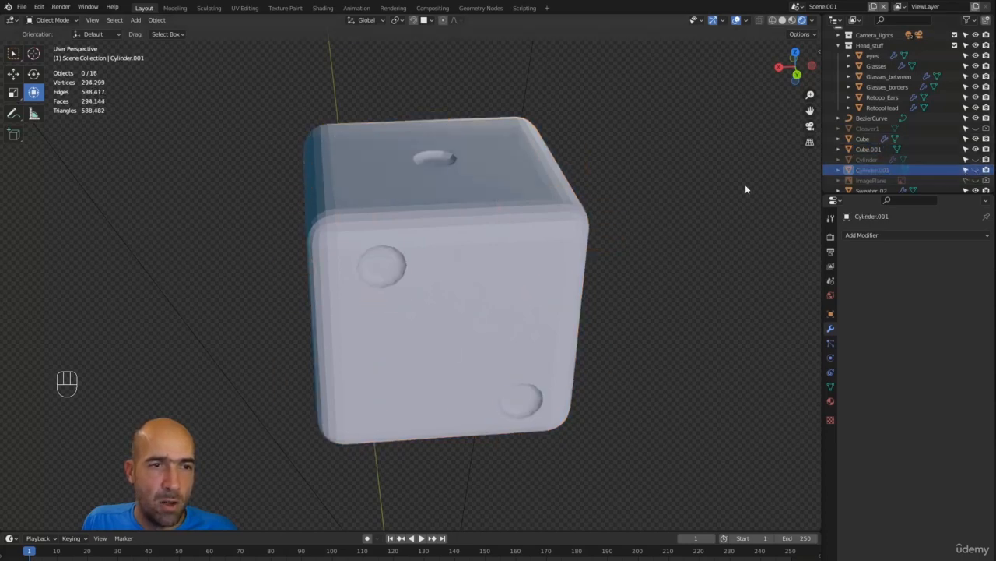
- Select the carved cube and set its shading to smooth
alt+drag(745, 189, 524, 223)
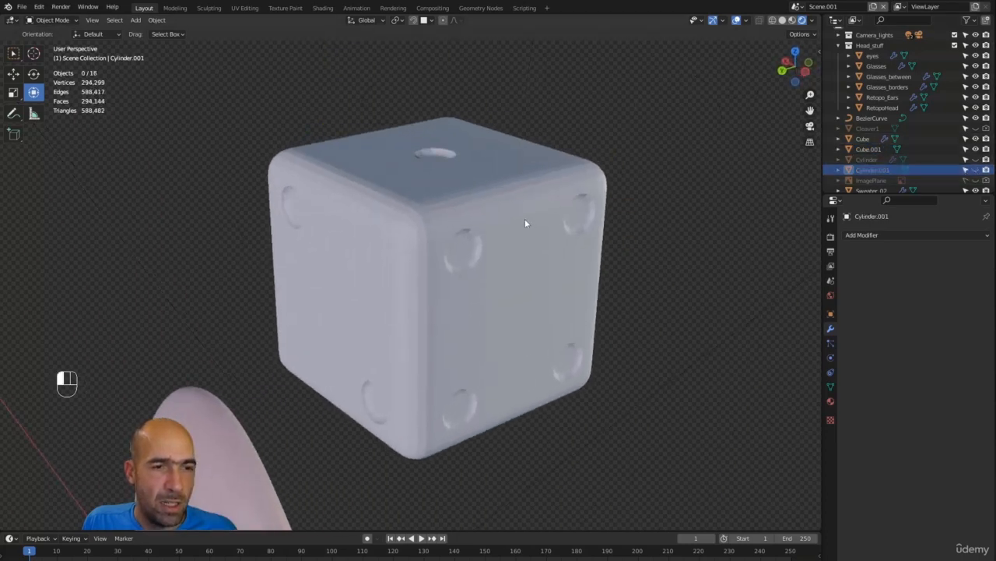
click(524, 224)
right_click(524, 224)
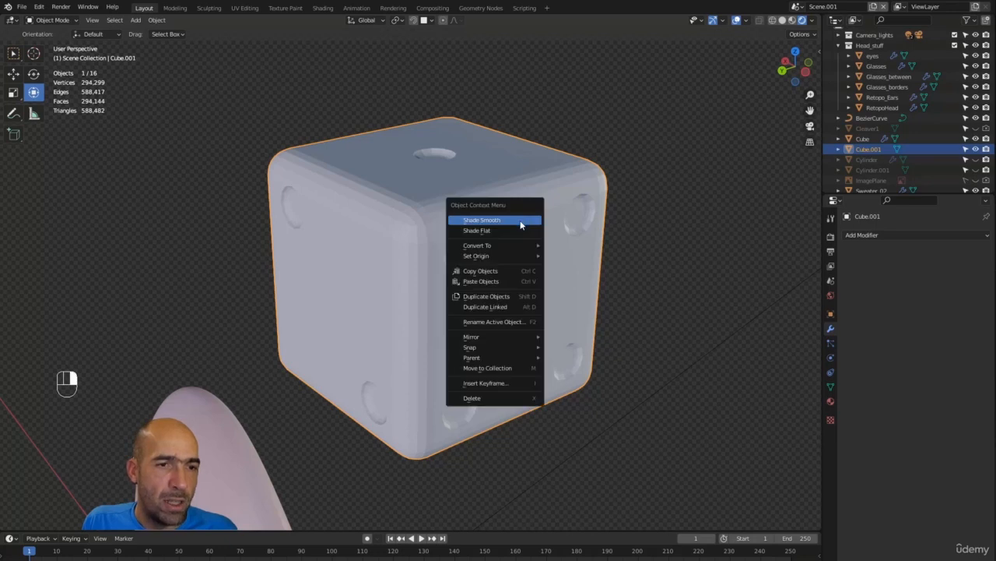
click(521, 222)
alt+drag(553, 213, 685, 211)
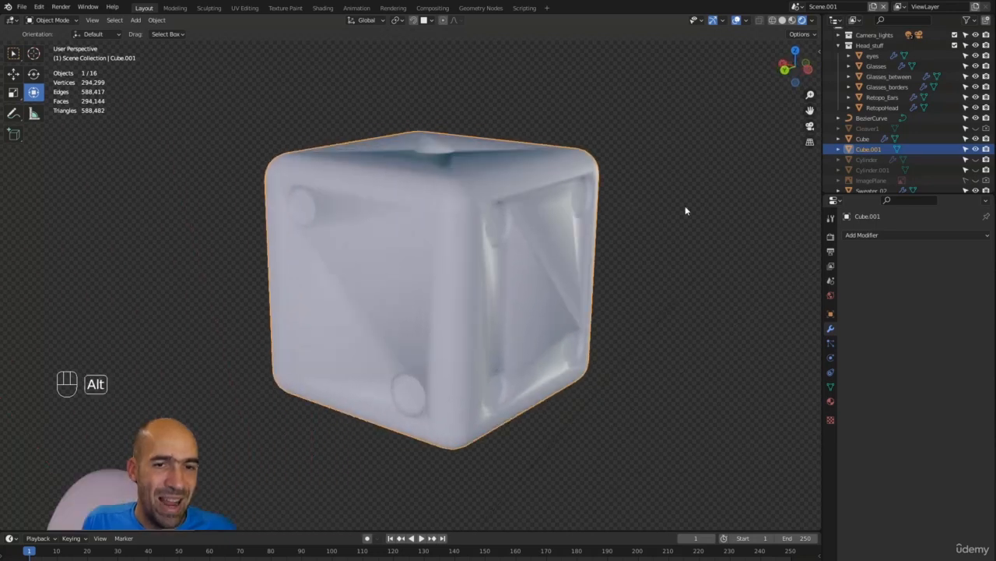
- Add a Weighted Normal modifier to the cube and set its weighting mode to Corner Angle
click(864, 234)
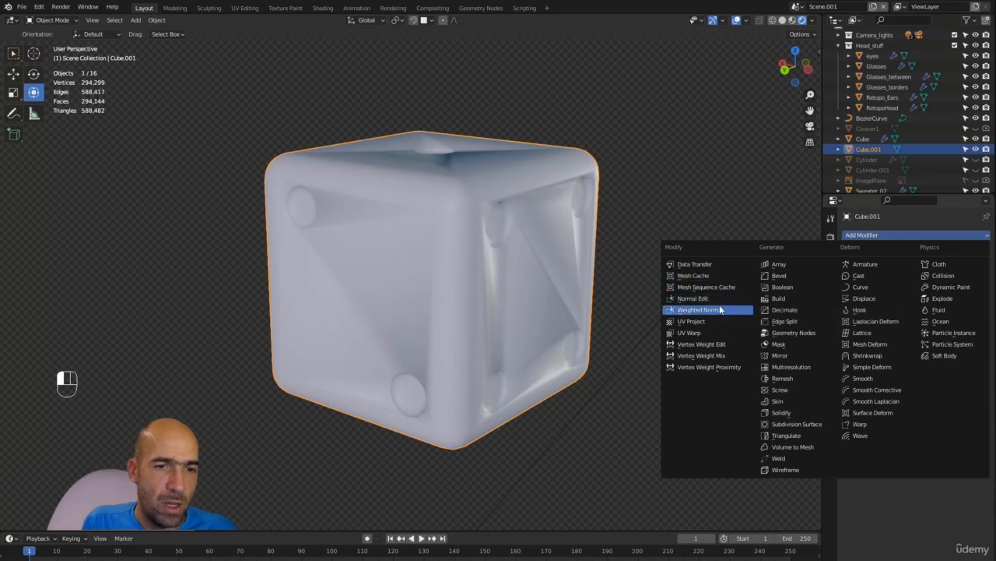
click(719, 309)
click(942, 269)
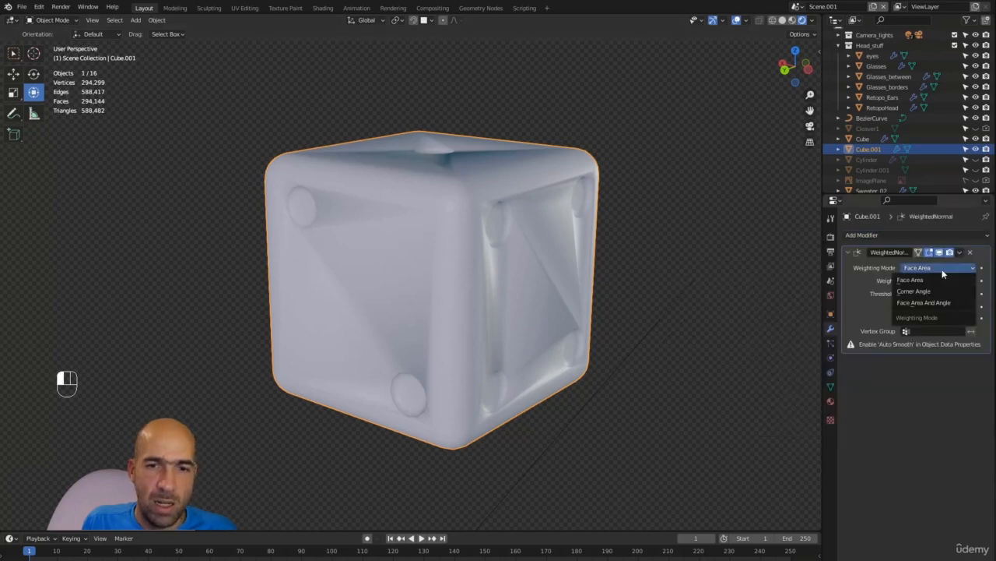
click(941, 293)
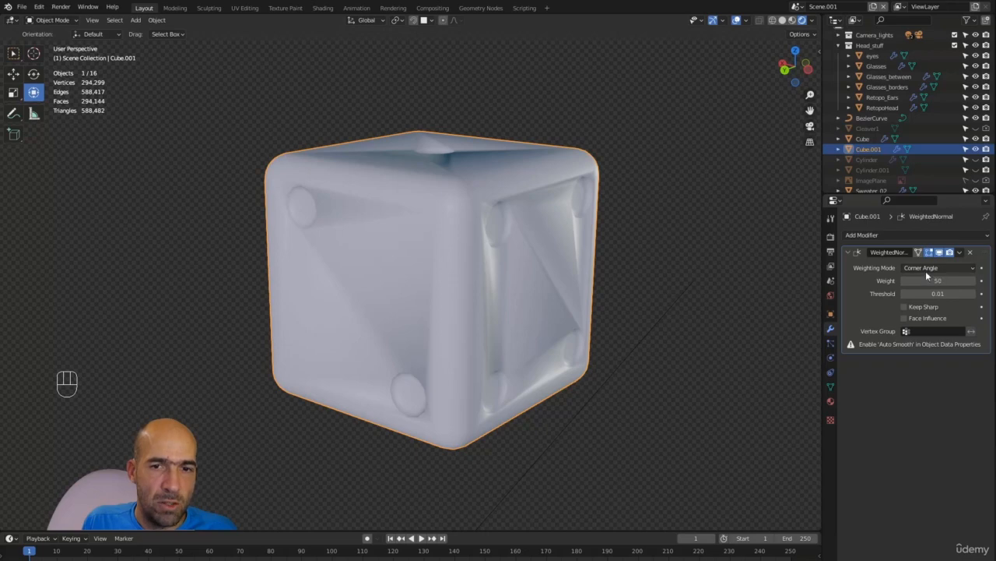
click(924, 324)
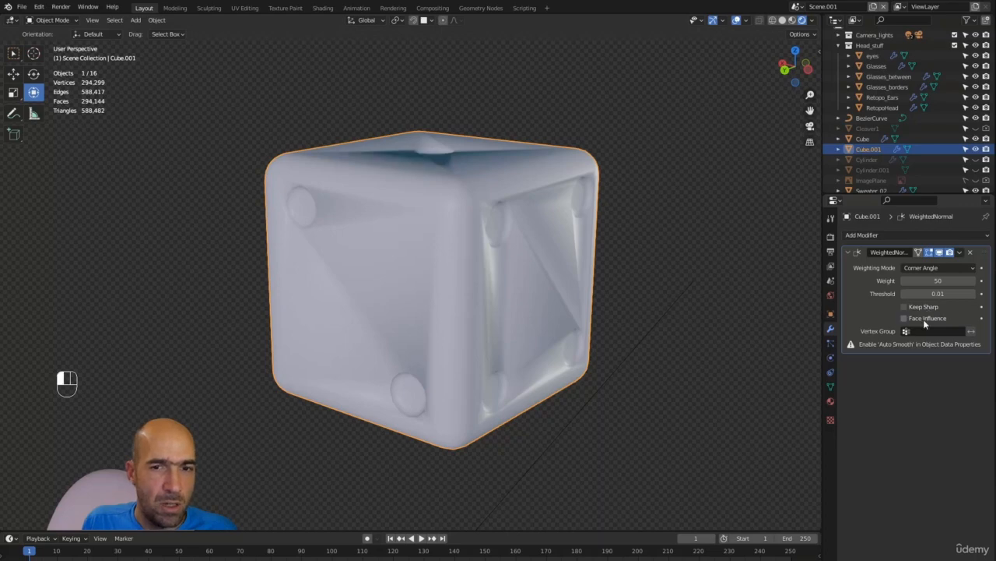
- Select the cube's entire mesh in Edit Mode and set the Weighted Normal weighting mode to Face Area
key(Tab)
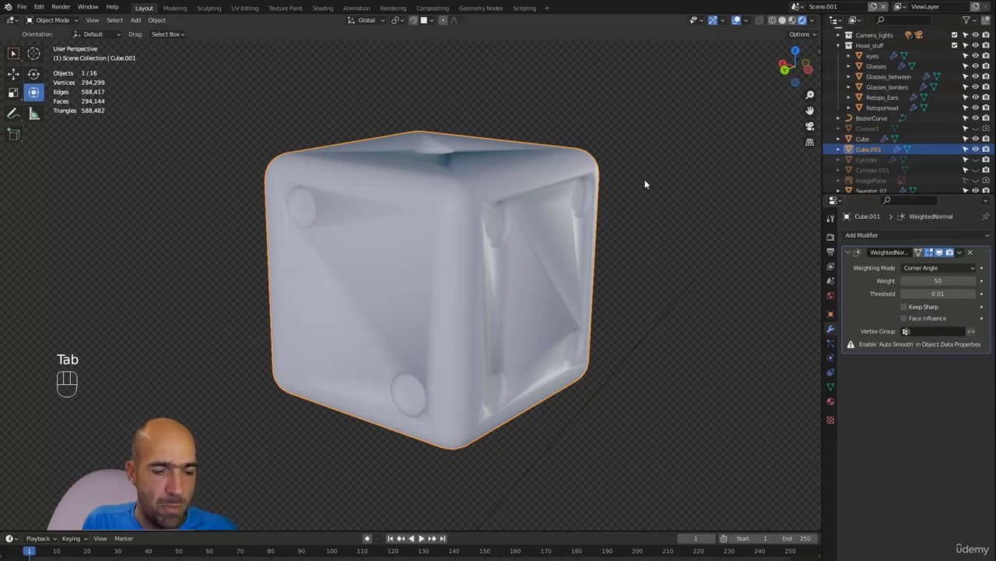
key(Tab)
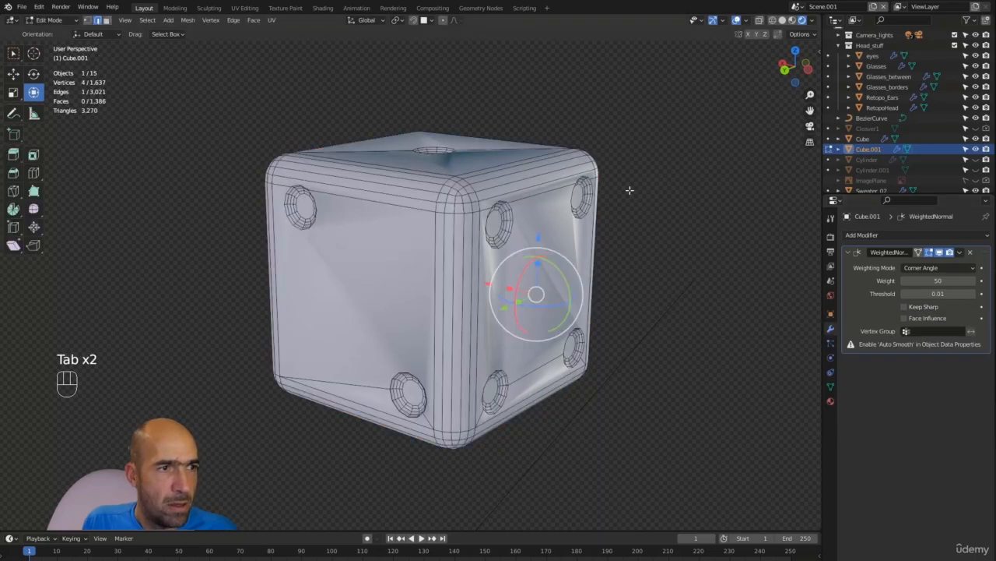
key(a)
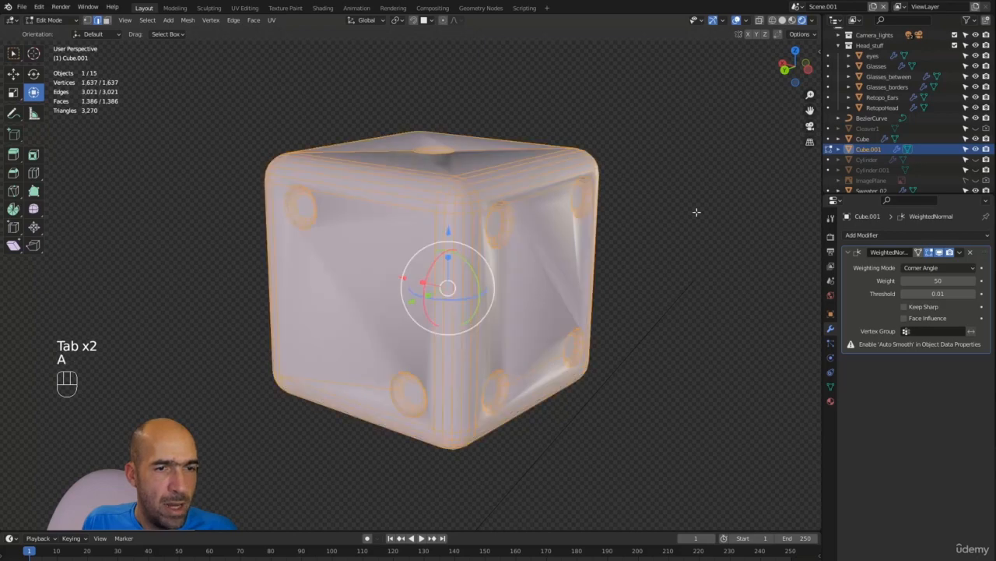
click(922, 267)
click(924, 273)
click(923, 271)
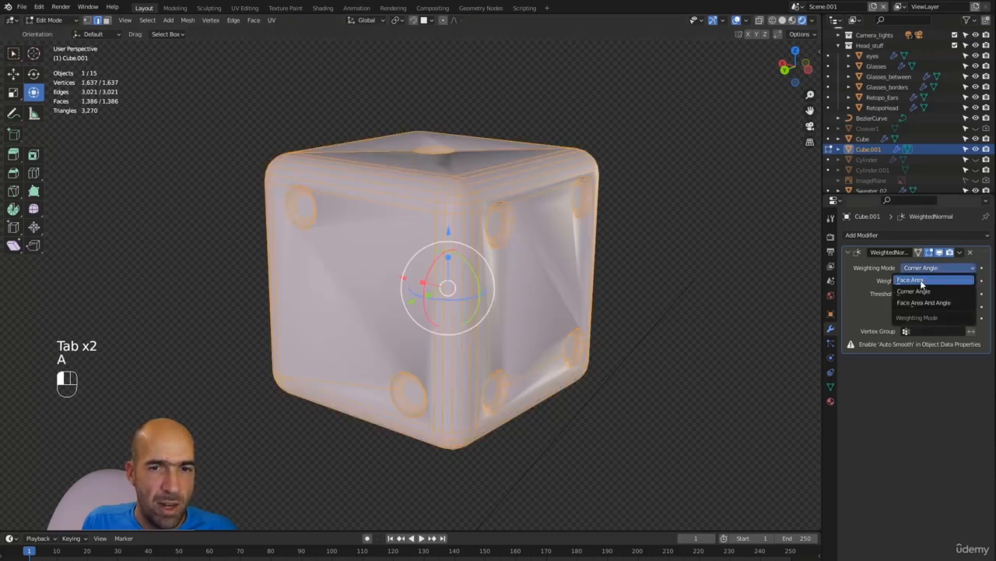
click(920, 284)
alt+drag(802, 296, 710, 292)
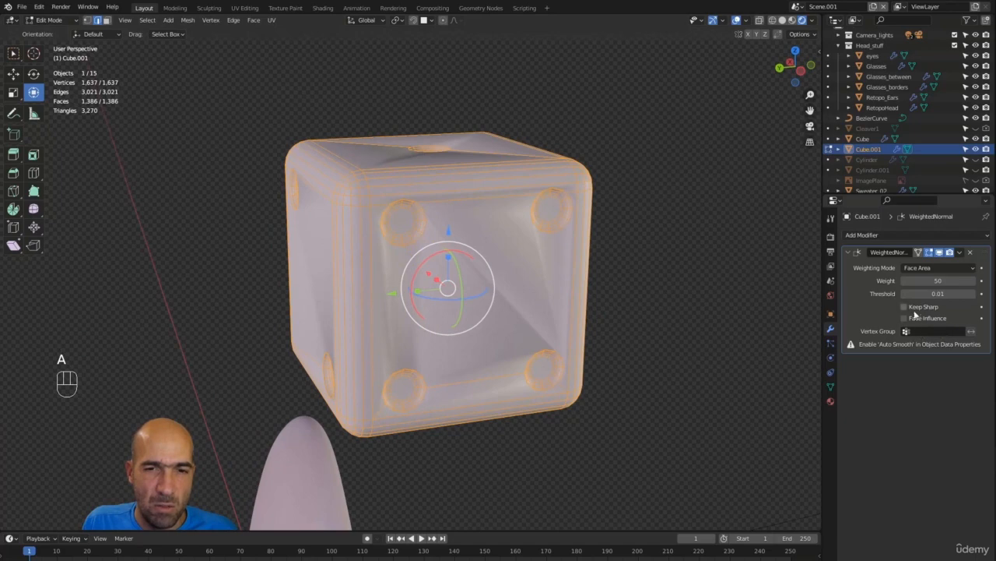
click(907, 307)
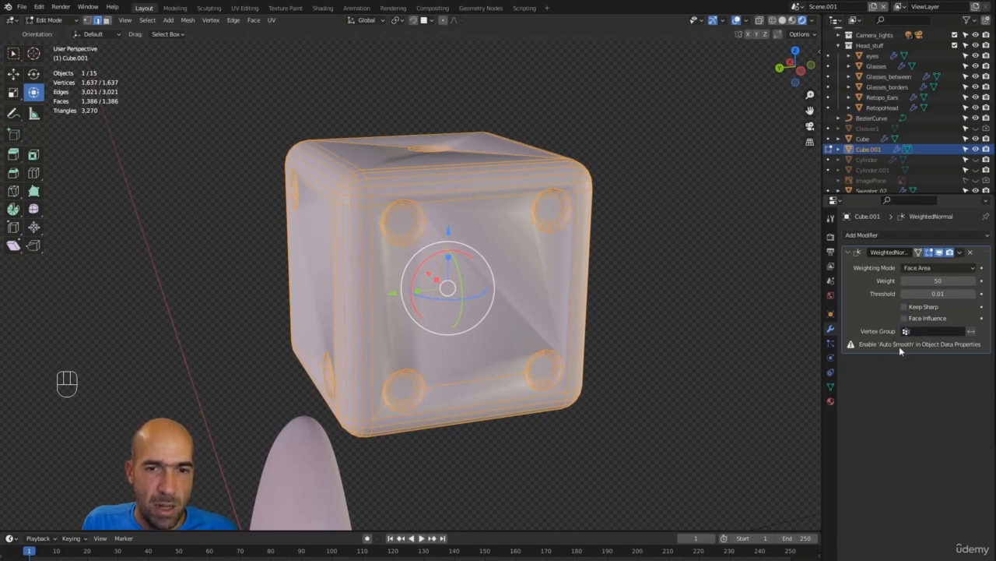
- Look through the cube's object properties for the Auto Smooth setting and return to Object Mode
click(830, 315)
click(875, 467)
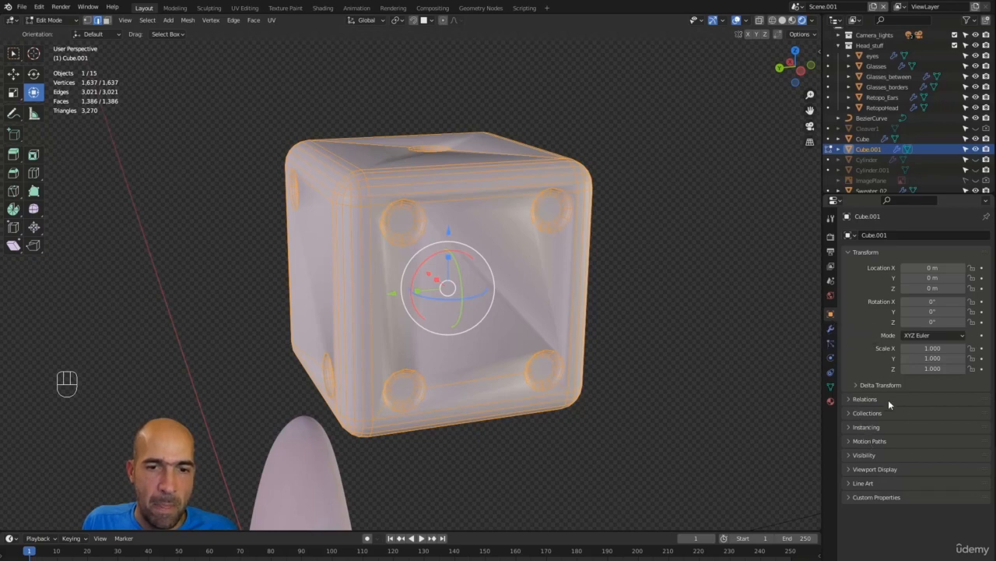
click(872, 456)
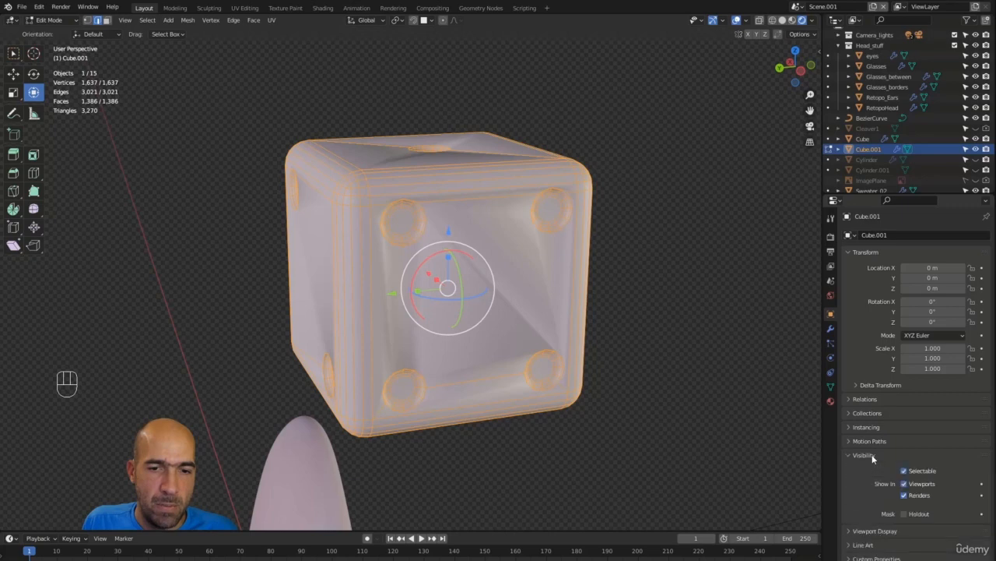
click(872, 455)
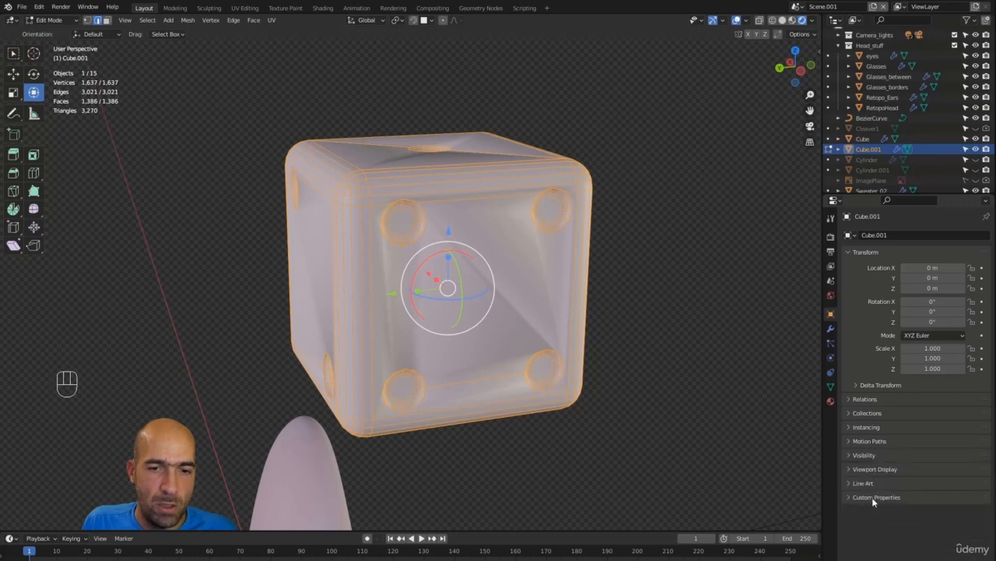
click(871, 496)
click(872, 497)
key(Tab)
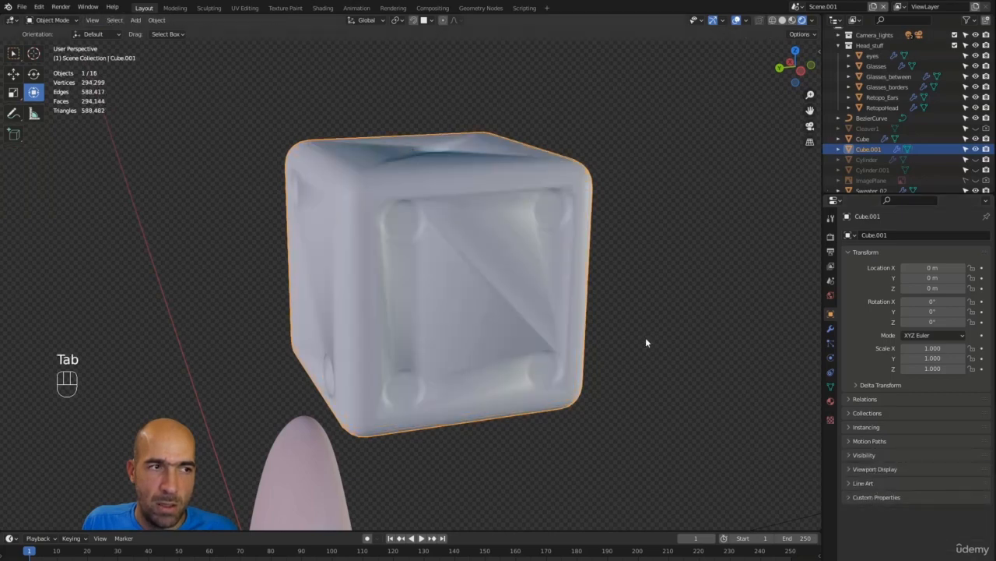
click(866, 440)
click(866, 441)
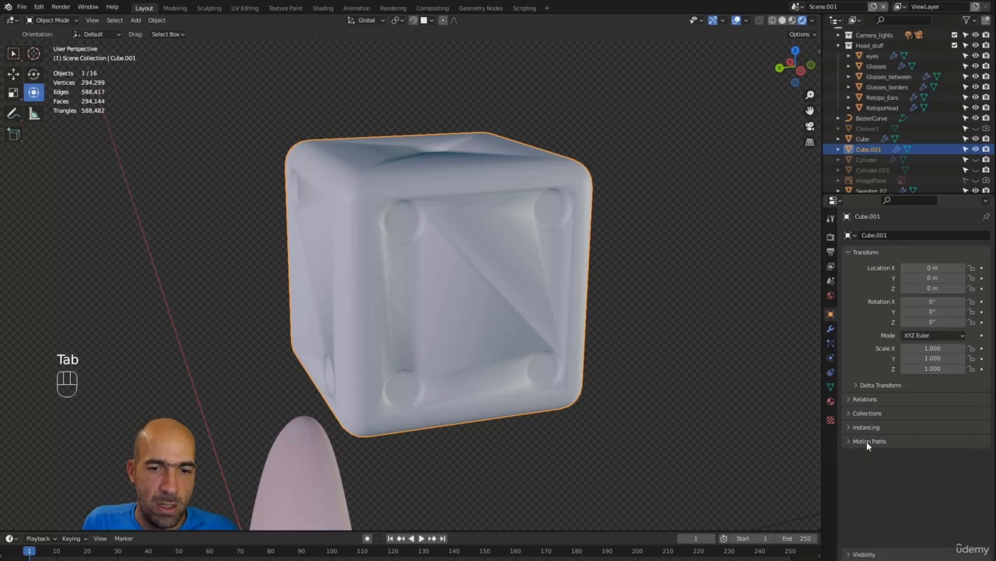
- Enable Auto Smooth in the carved cube's mesh normals settings
click(831, 386)
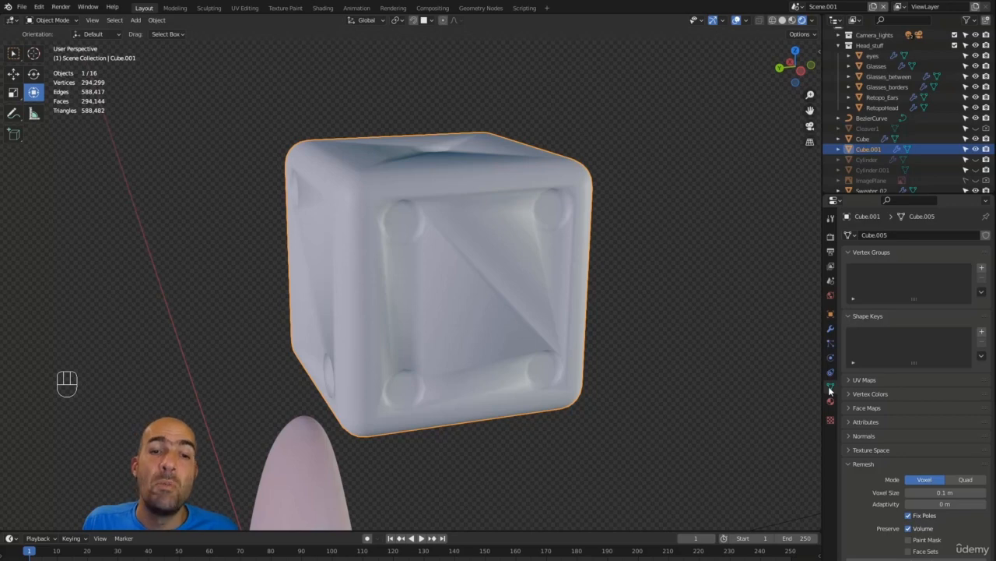
click(879, 436)
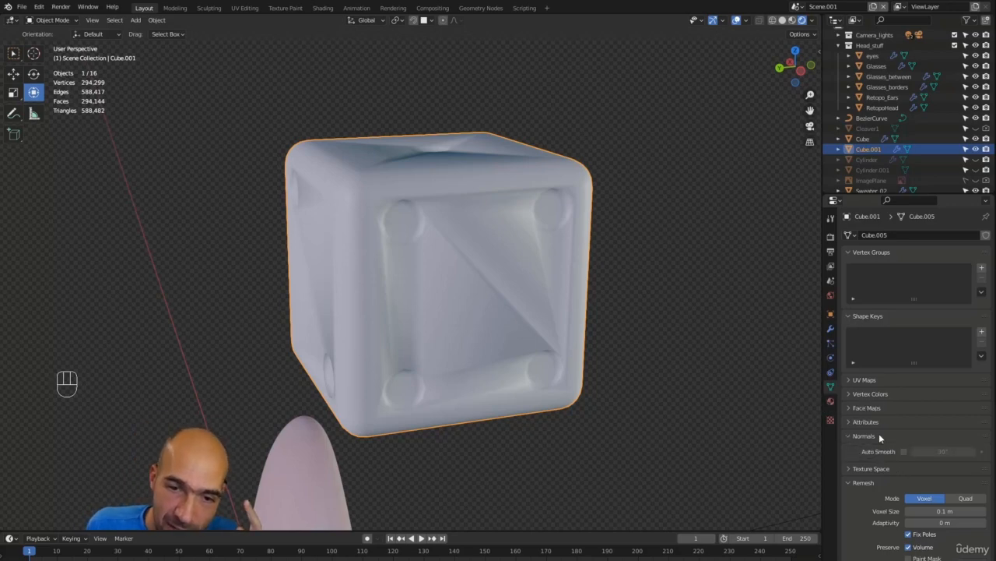
click(905, 452)
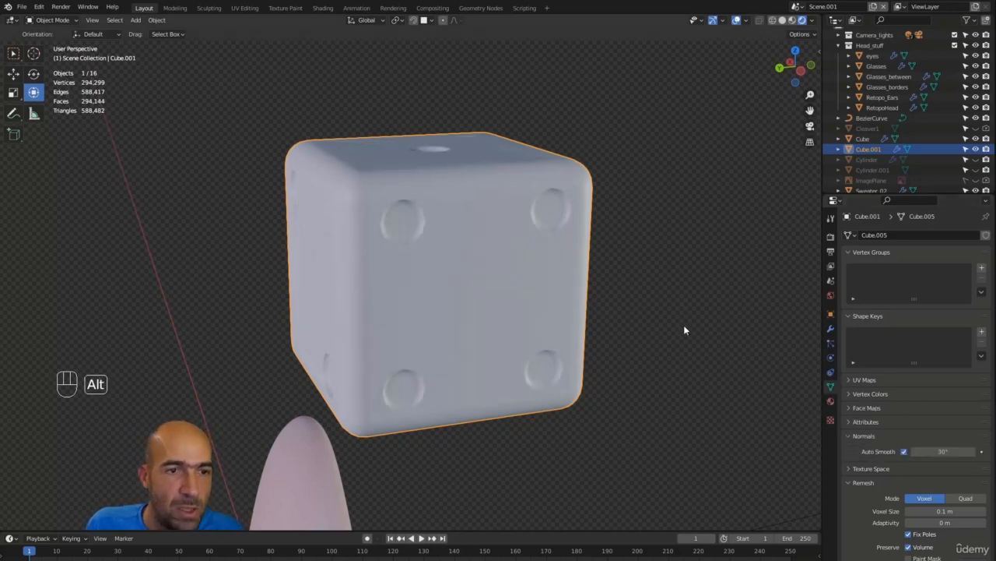
alt+middle_drag(684, 330, 577, 313)
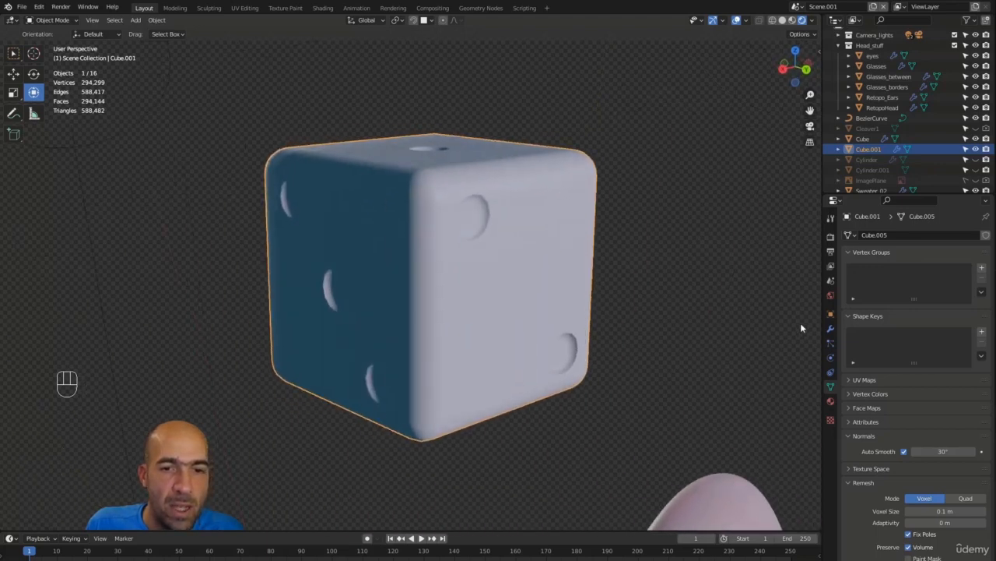
- Compare the cube's shading with the Weighted Normal modifier hidden and shown in the viewport, viewing several faces
click(831, 329)
click(939, 252)
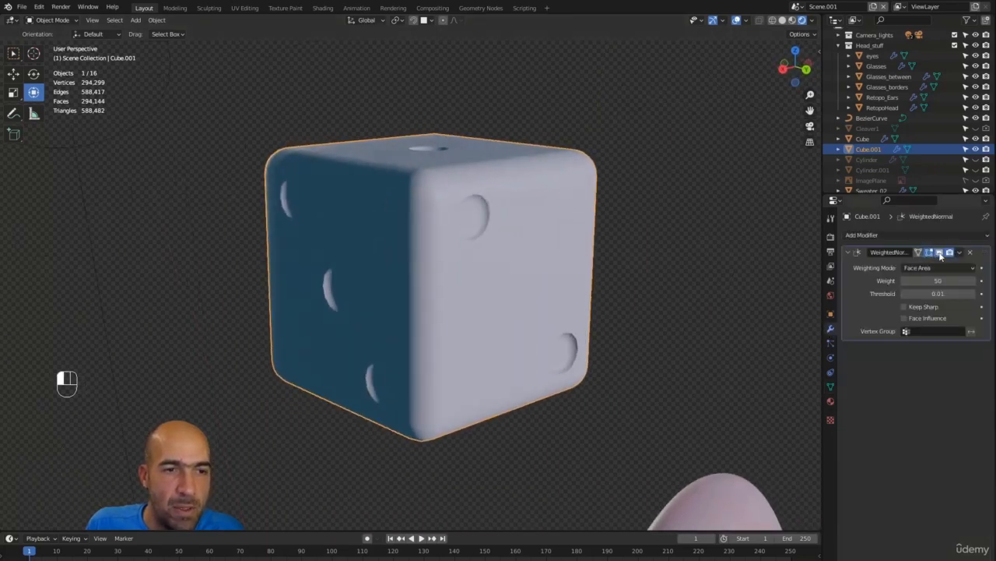
click(940, 252)
click(940, 253)
alt+middle_drag(763, 308, 696, 314)
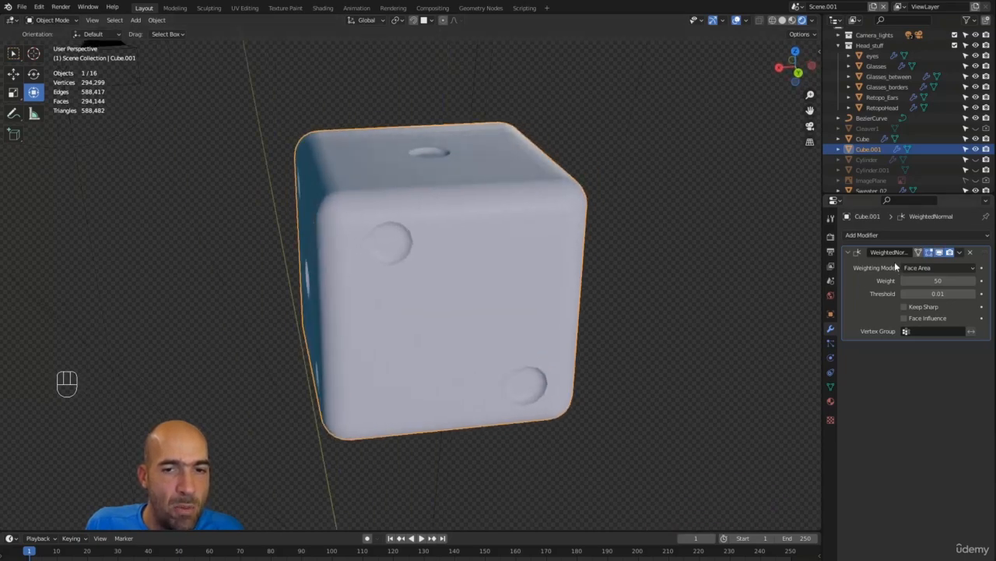
ctrl+alt+drag(678, 242, 750, 234)
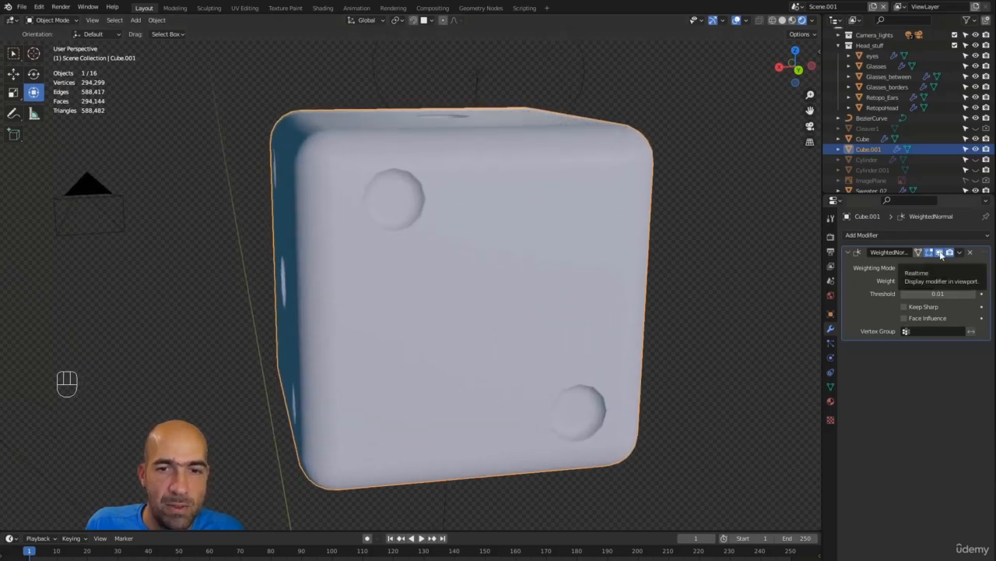
click(940, 253)
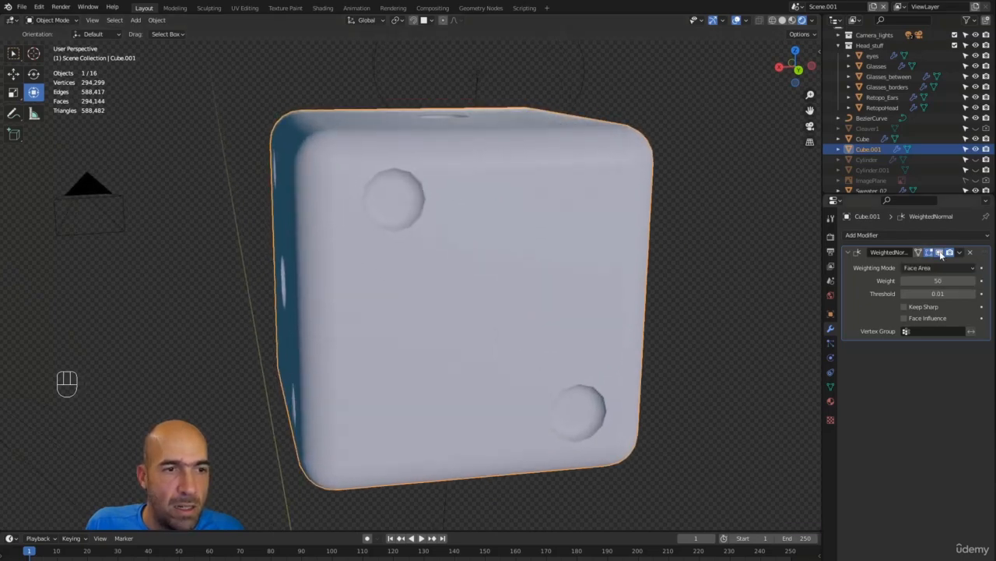
alt+drag(778, 304, 762, 315)
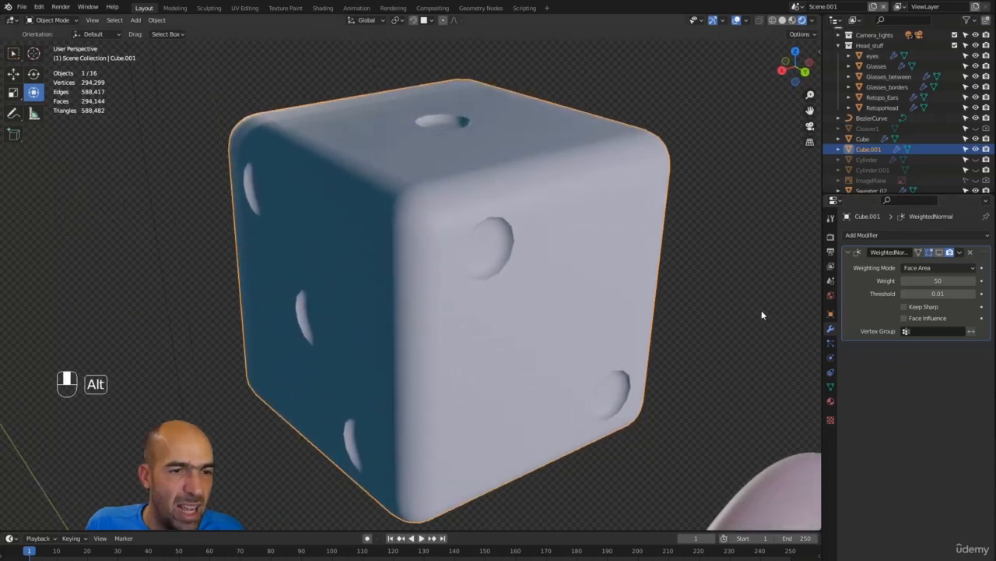
click(940, 253)
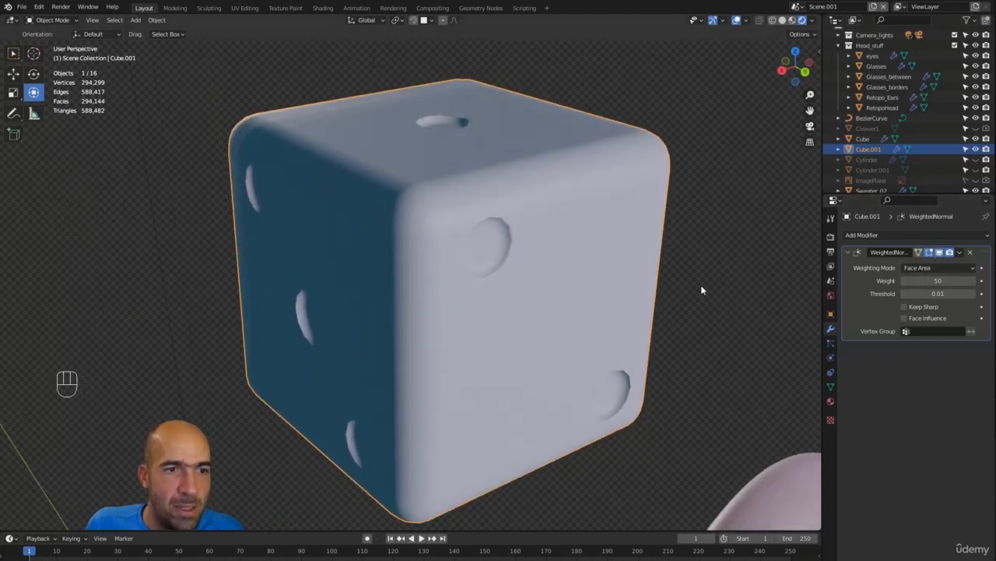
alt+drag(700, 289, 627, 293)
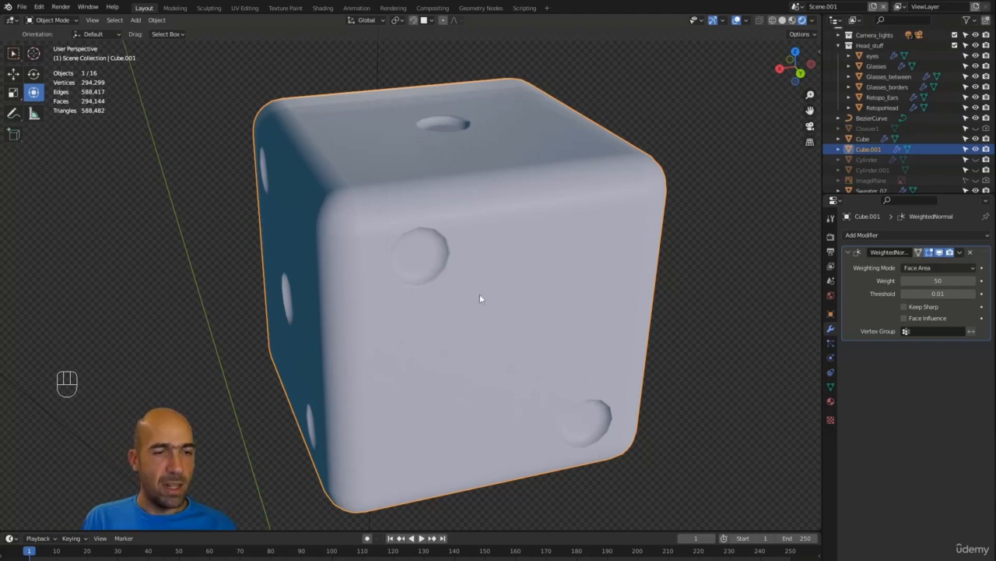
- Apply the Weighted Normal modifier to the cube
alt+drag(481, 298, 551, 287)
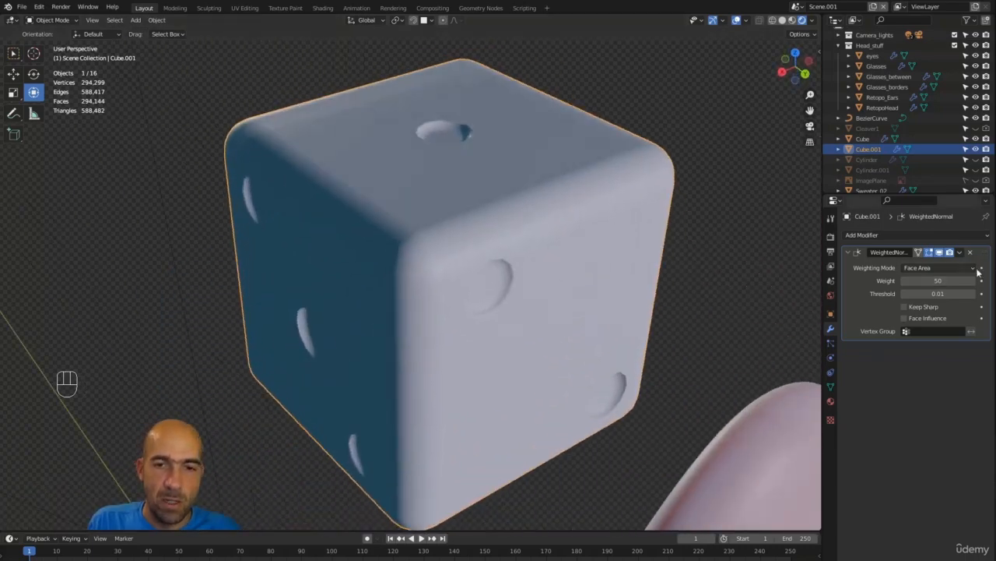
click(959, 252)
click(944, 261)
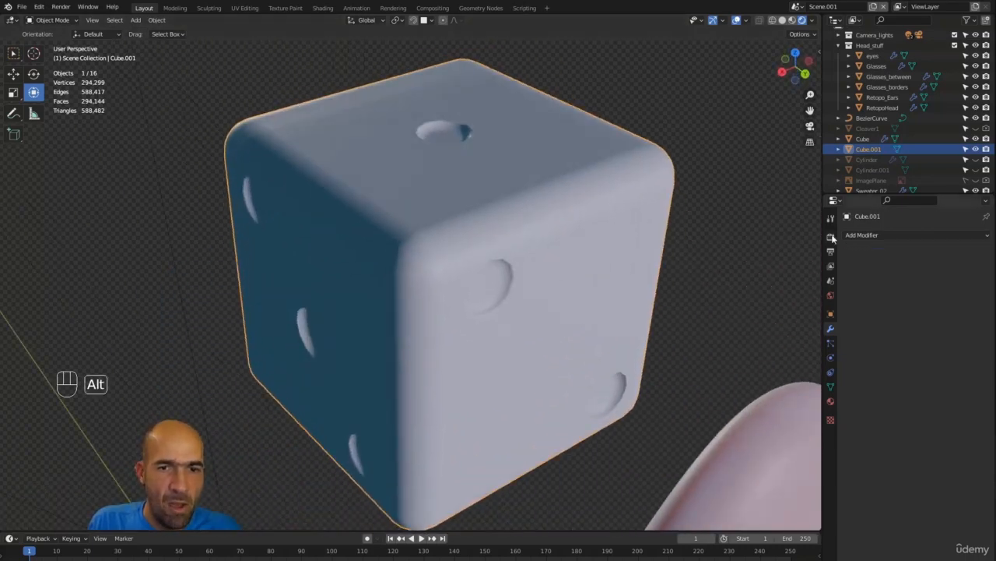
- Try a Catmull-Clark Subdivision modifier on the cube with viewport and render levels of 3, and undo it
click(857, 235)
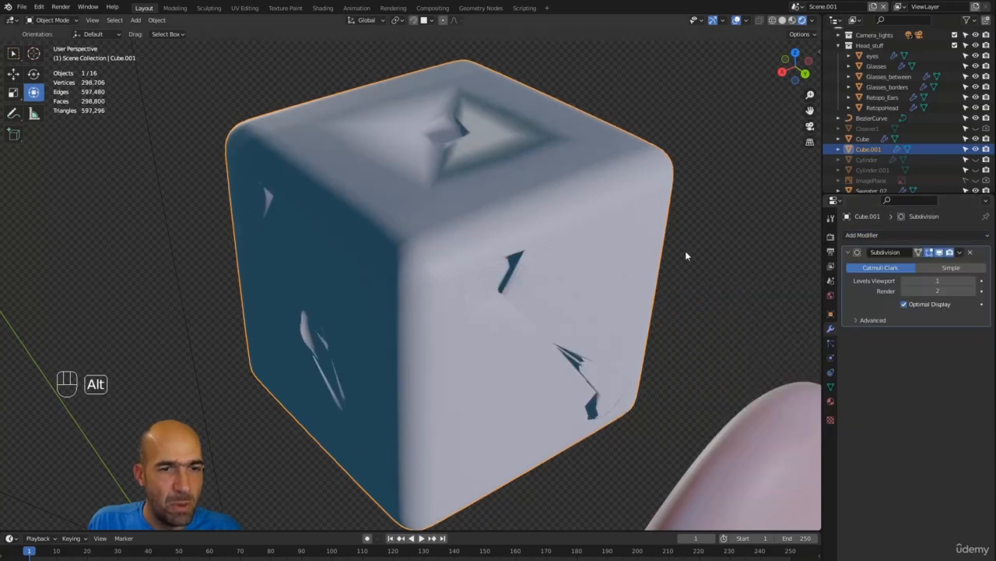
alt+drag(686, 254, 671, 238)
ctrl+alt+drag(671, 238, 680, 256)
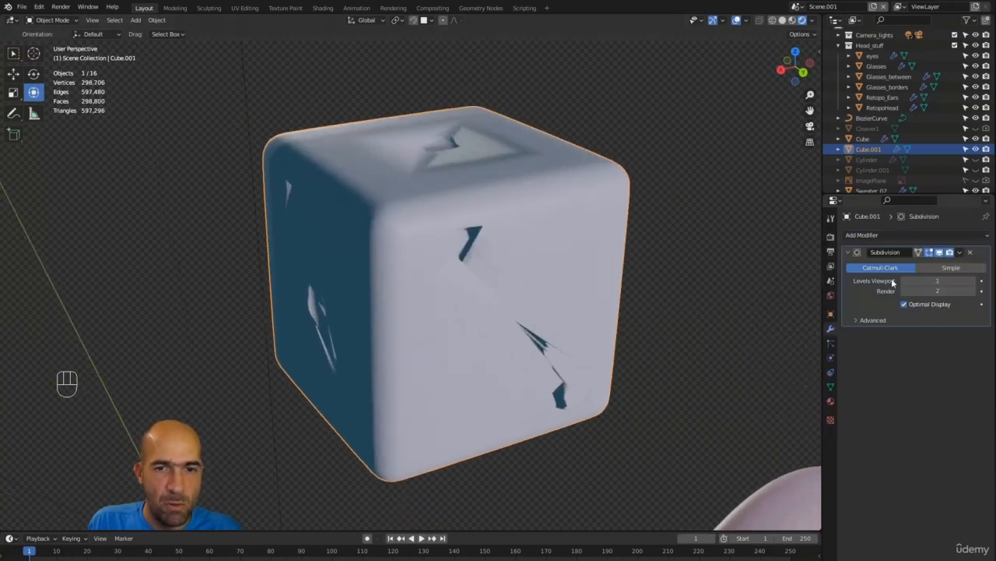
click(973, 281)
click(974, 291)
click(973, 281)
alt+drag(778, 281, 577, 282)
key(ctrl+z)
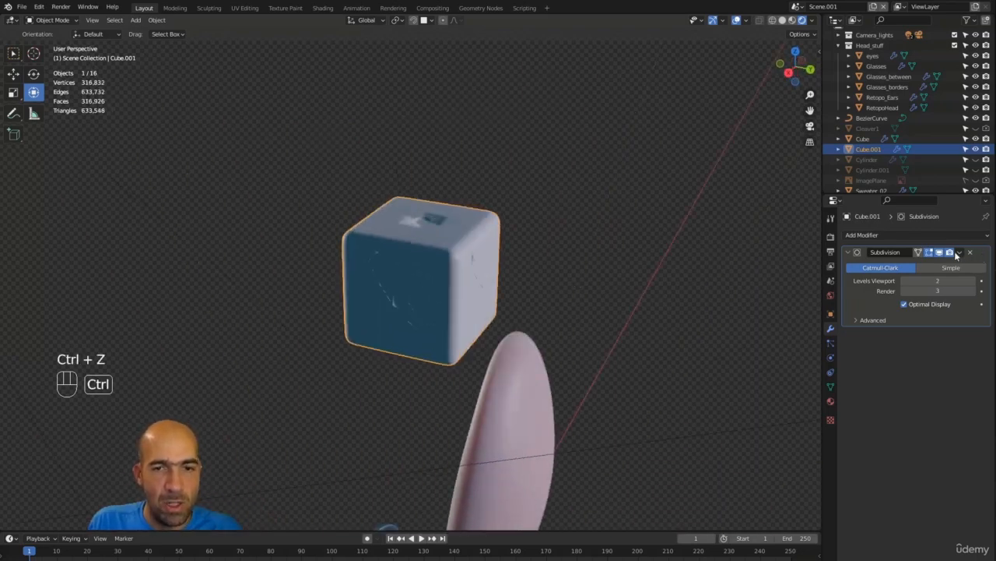
key(ctrl+z)
- Switch the cube to Vertex Paint mode and set the brush colour to dark red with value 0.533
alt+drag(545, 257, 394, 226)
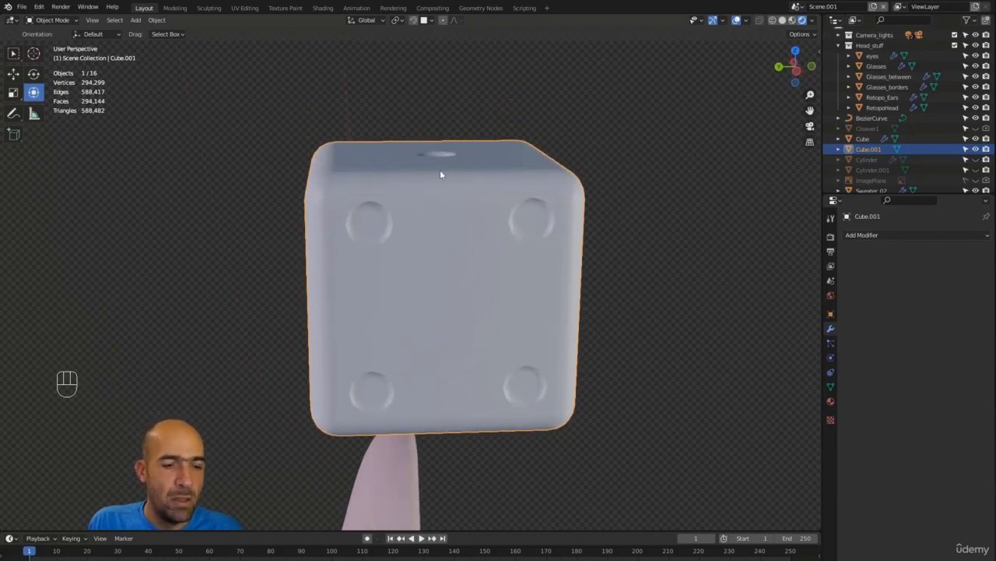
key(ctrl+Tab)
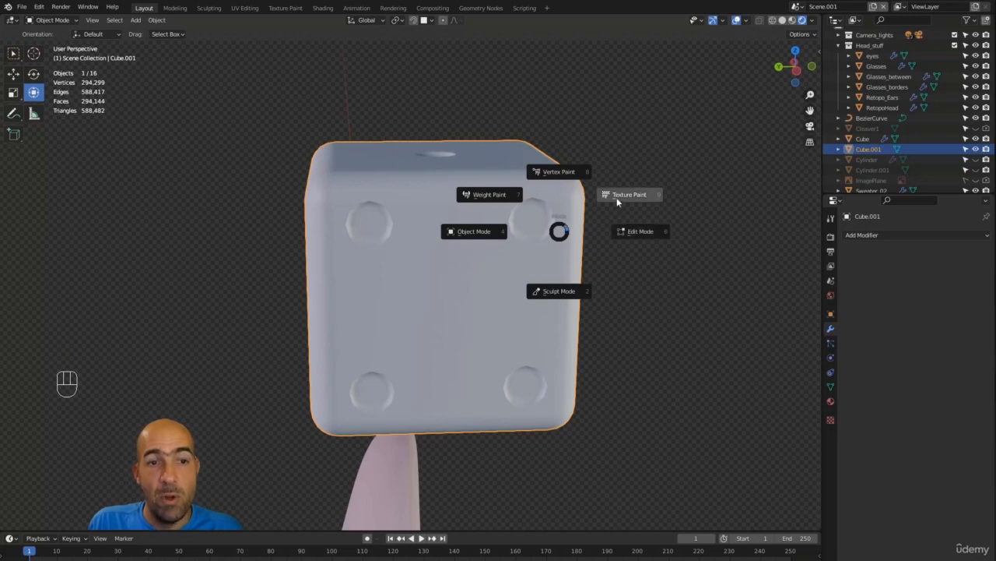
click(563, 179)
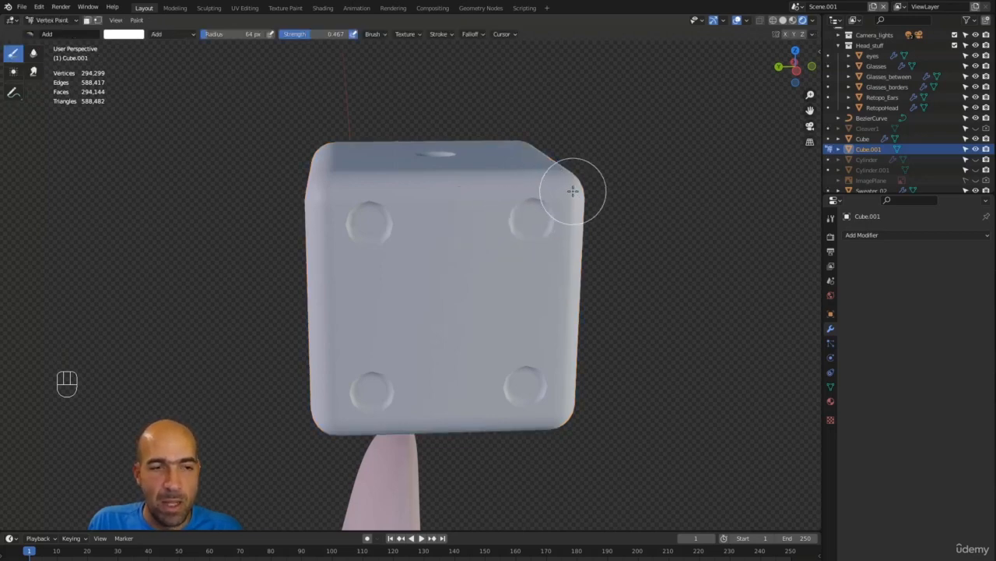
mouse_move(563, 185)
alt+mouse_down()
mouse_move(526, 155)
mouse_move(574, 164)
alt+mouse_up()
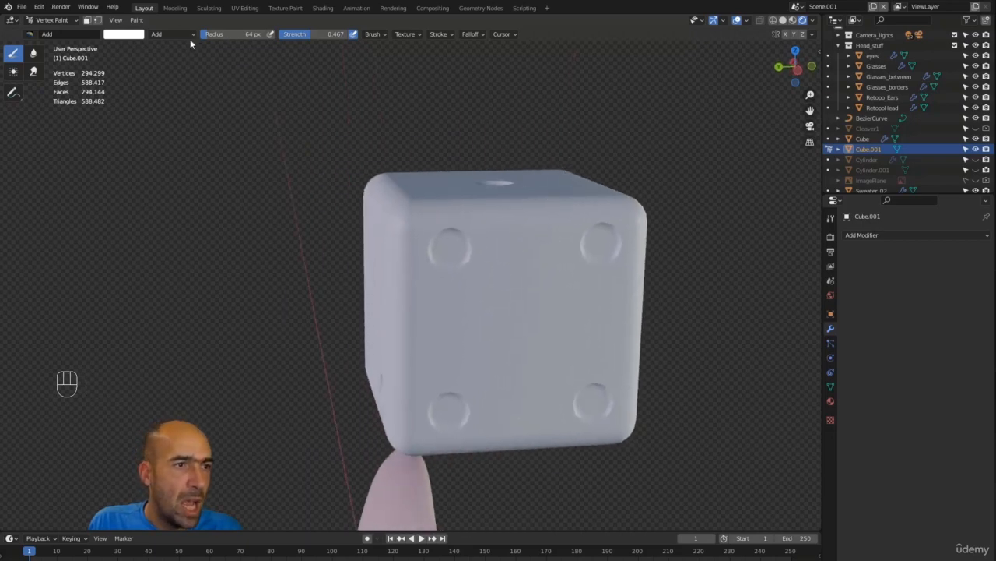
click(131, 35)
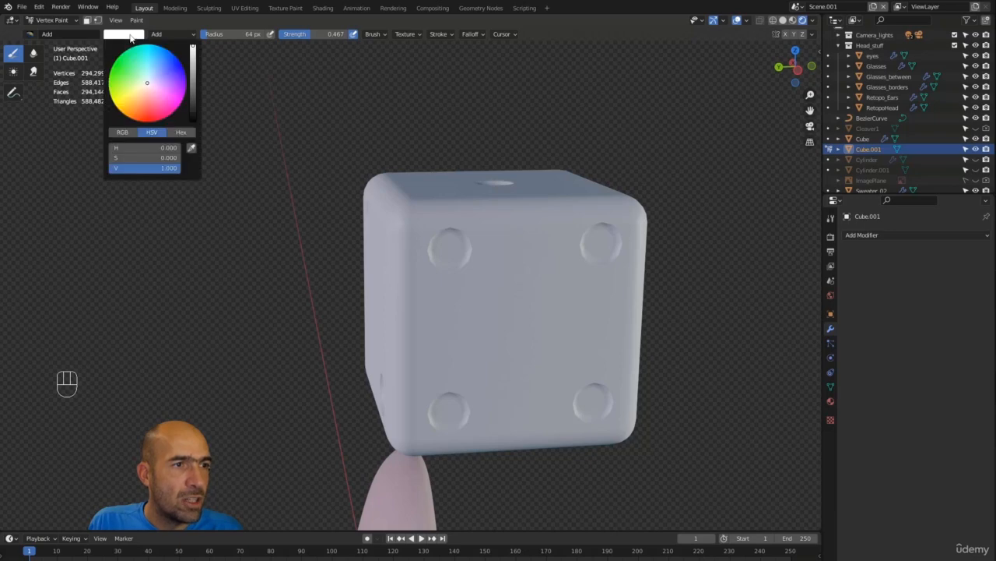
click(148, 104)
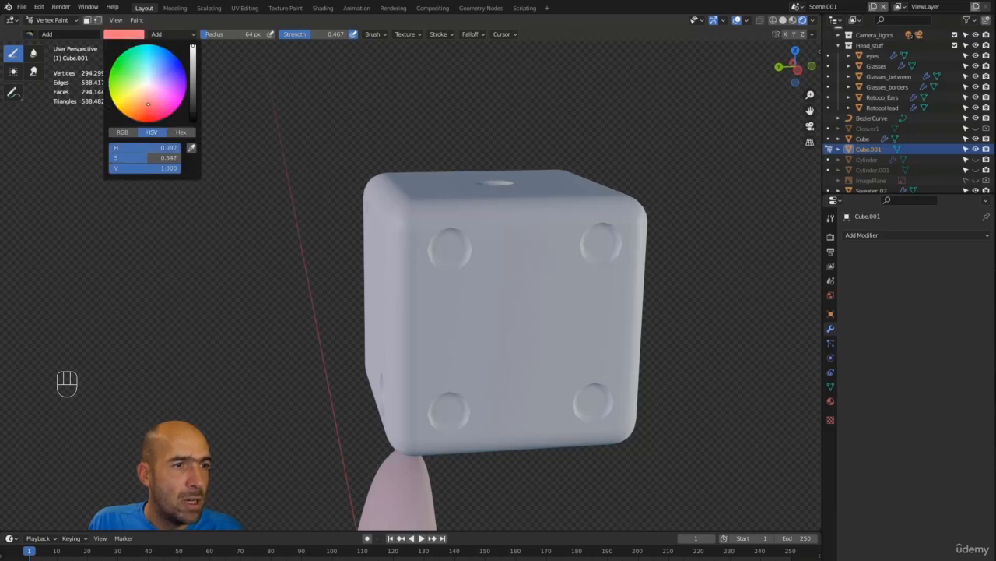
click(193, 80)
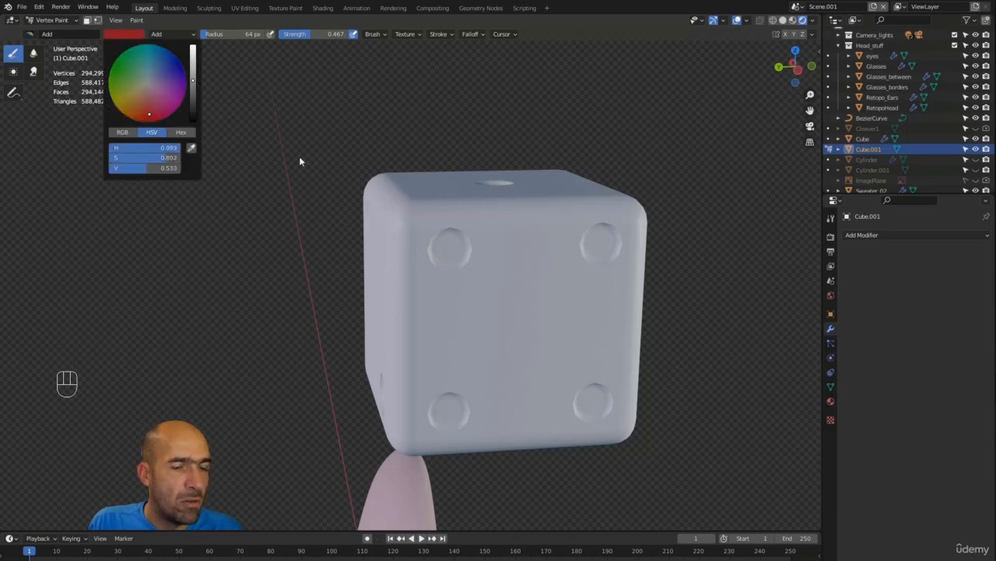
- Reduce the brush radius to 40 px and paint over the upper-left pip on the cube's four-pip face
key(bracketleft)
key(bracketleft)
key(bracketleft)
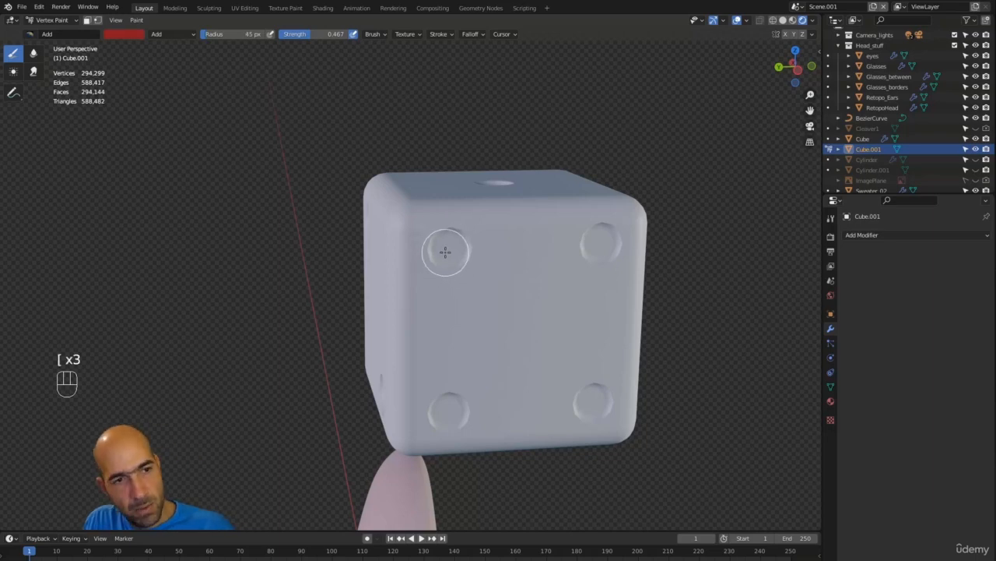
key(bracketleft)
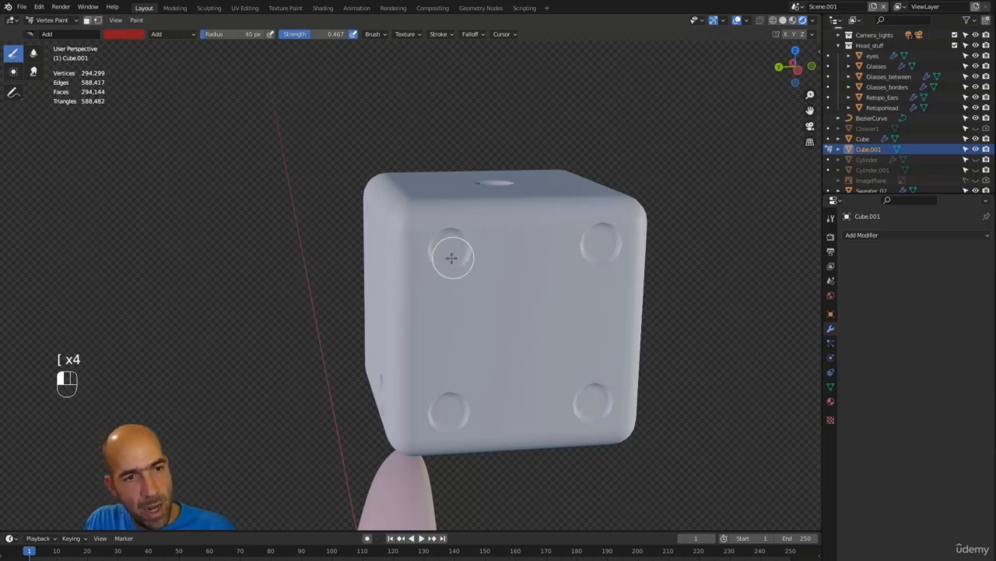
drag(444, 250, 452, 240)
alt+middle_drag(451, 240, 450, 251)
drag(450, 247, 459, 244)
alt+middle_drag(459, 244, 536, 234)
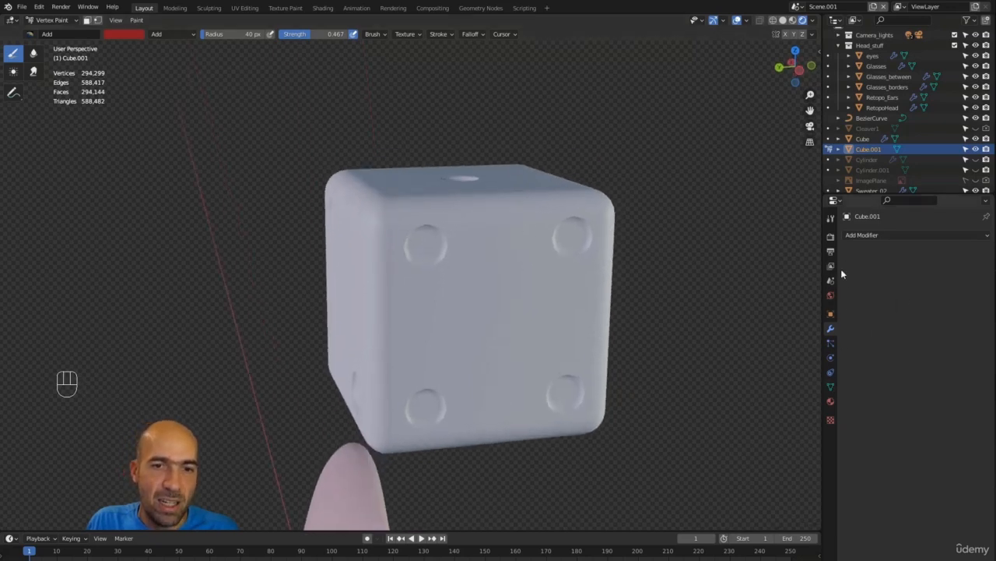
- Look through the render, scene, object and mesh data properties for the cube's Vertex Colors layer
click(831, 236)
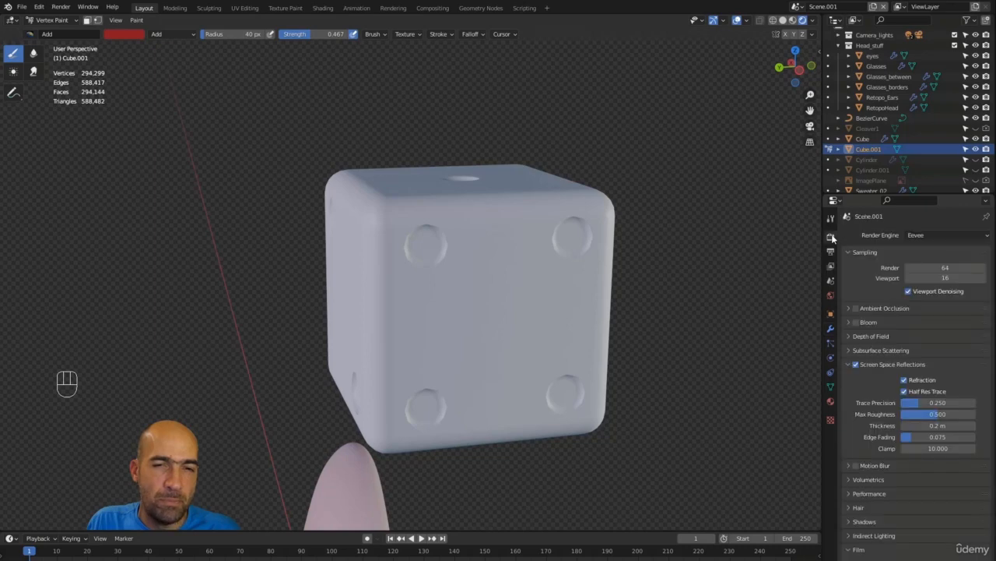
click(831, 251)
click(832, 266)
click(831, 280)
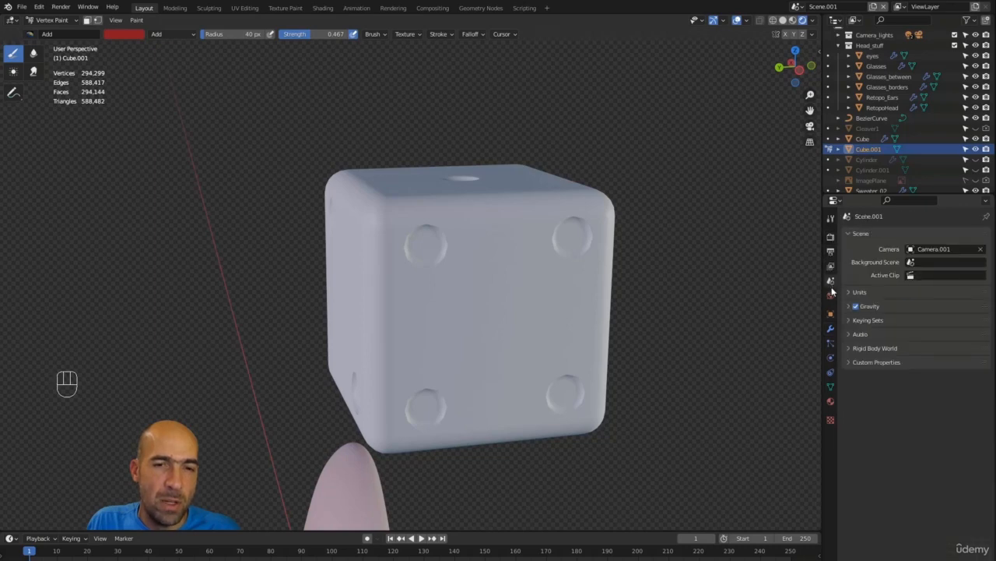
click(831, 296)
click(832, 312)
click(832, 329)
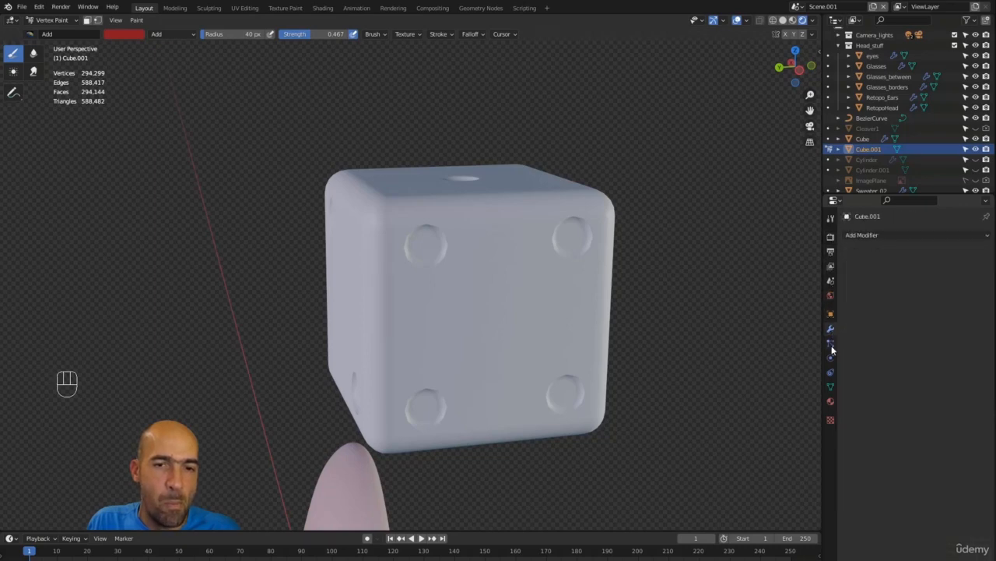
click(832, 345)
click(831, 358)
click(831, 344)
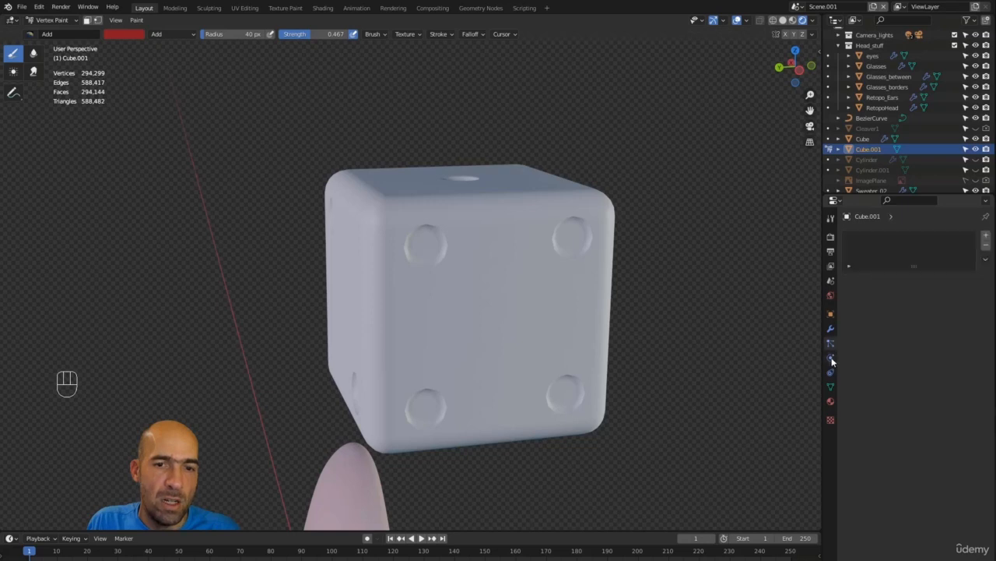
click(831, 358)
click(831, 373)
click(831, 388)
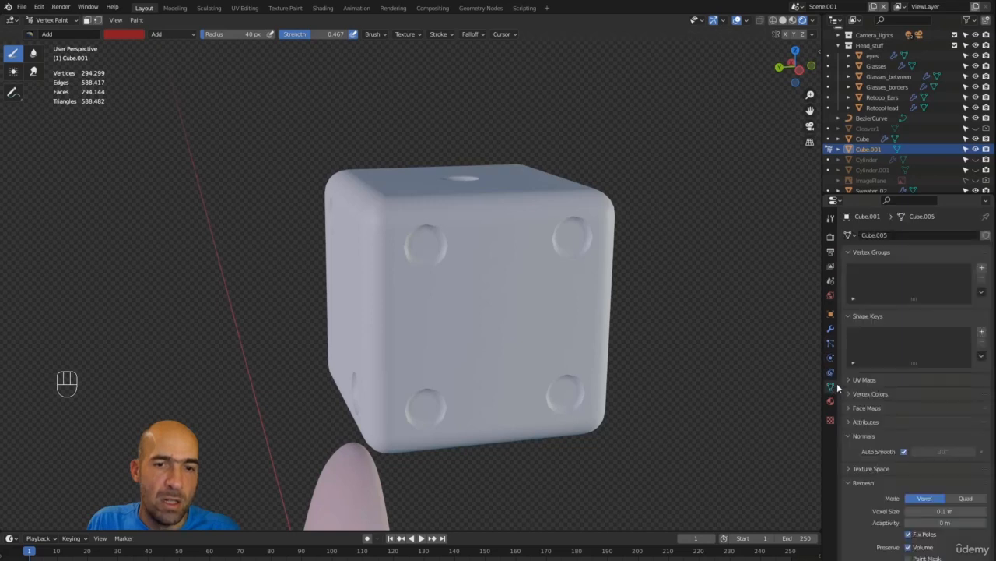
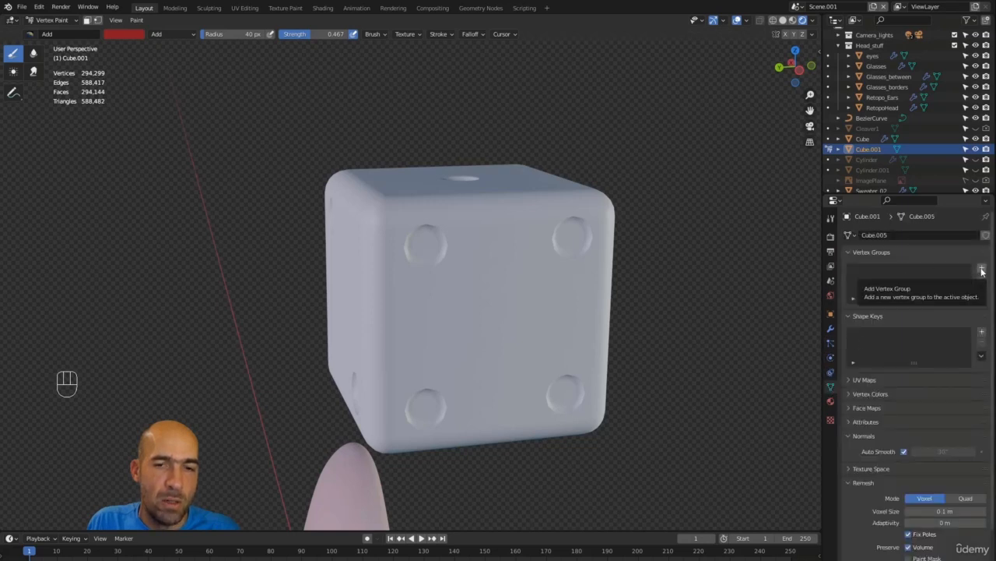
click(873, 394)
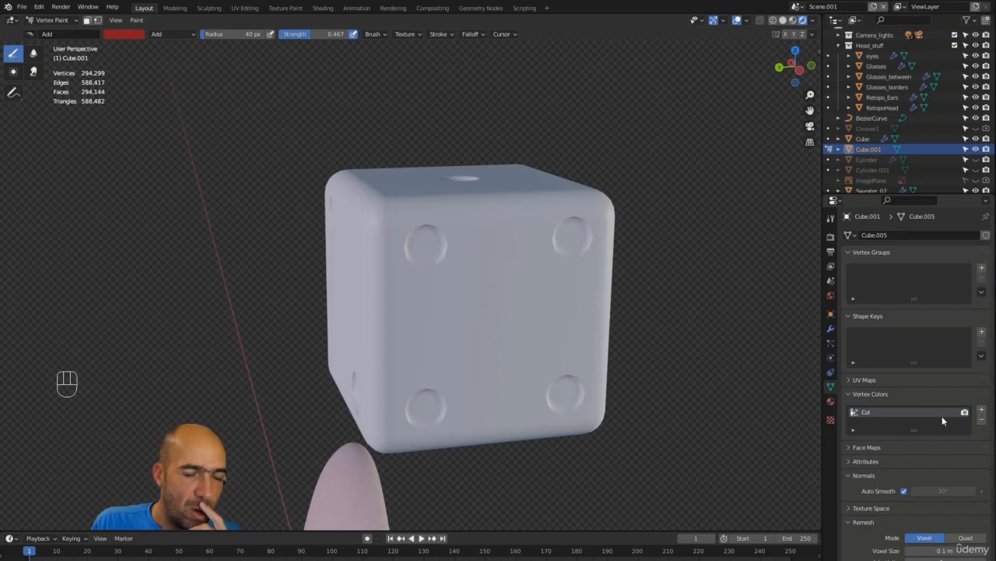
- Switch the viewport to Solid shading and open its shading options
click(782, 21)
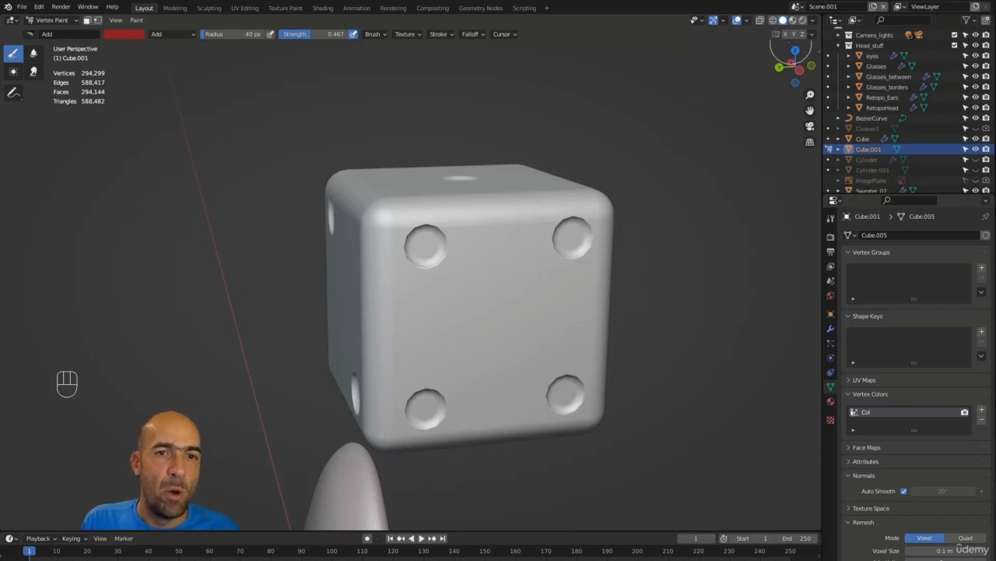
click(812, 21)
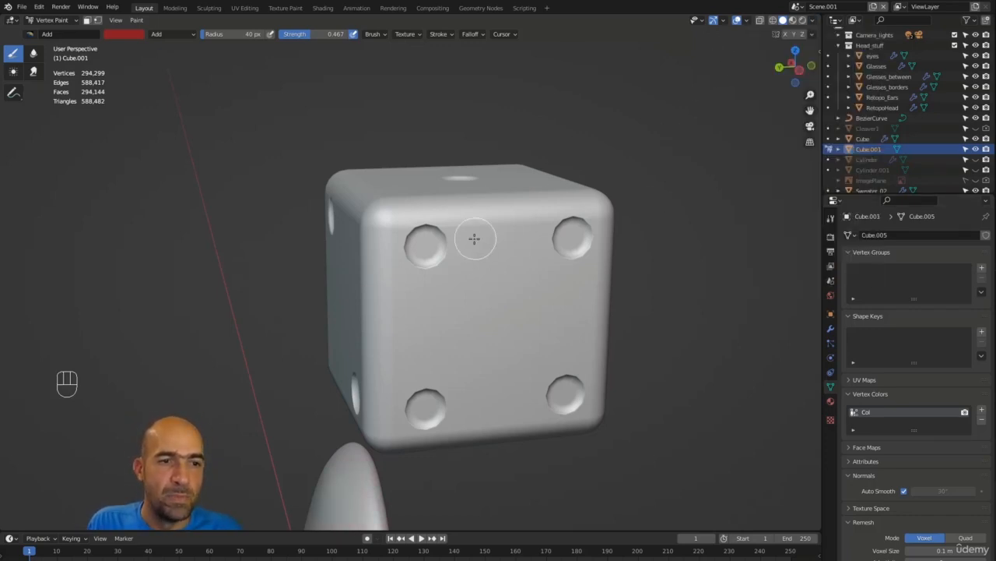
- Set the brush blending mode to Mix and paint the upper-left pip on the cube's four-pip face
alt+drag(429, 245, 425, 240)
click(425, 252)
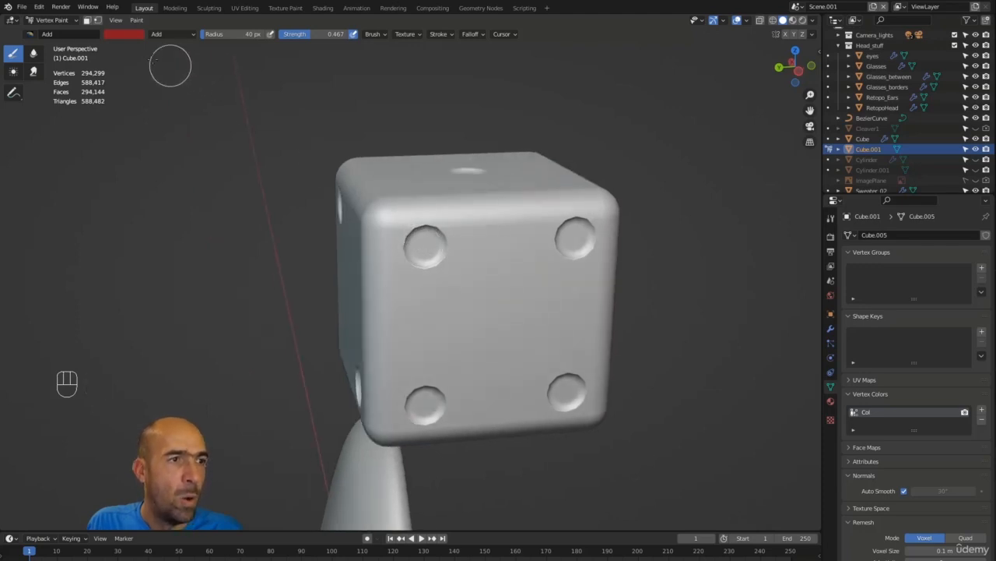
click(172, 33)
click(167, 39)
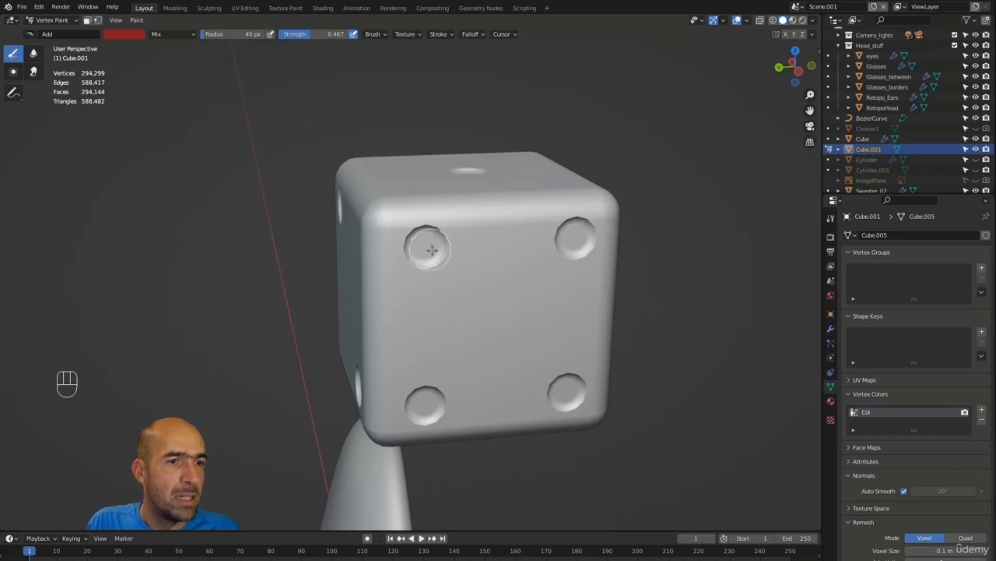
click(430, 251)
drag(430, 250, 426, 241)
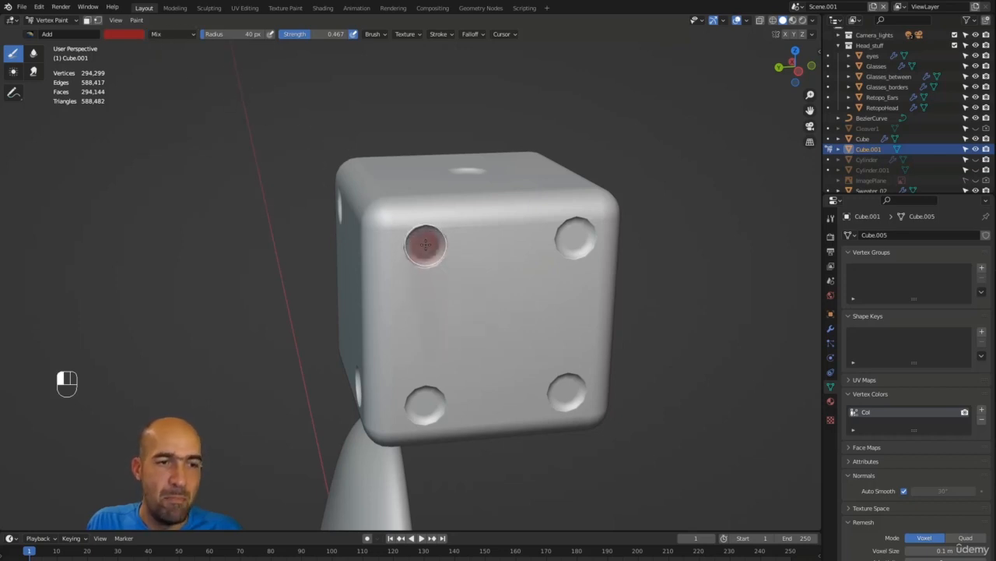
- Change the brush blending mode to Add and try painting the upper-right pip on the four-pip face
alt+middle_drag(425, 245, 209, 22)
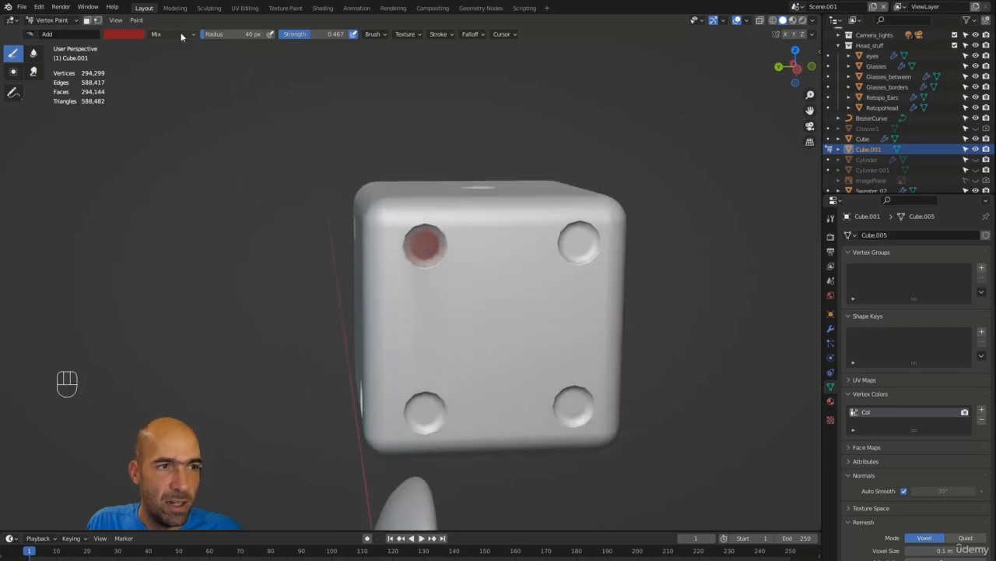
click(184, 36)
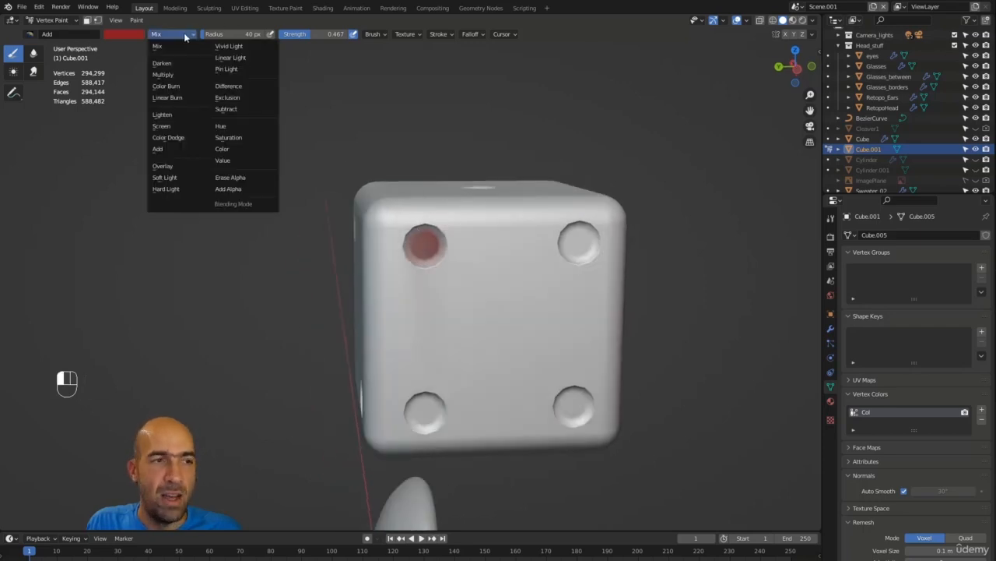
click(173, 148)
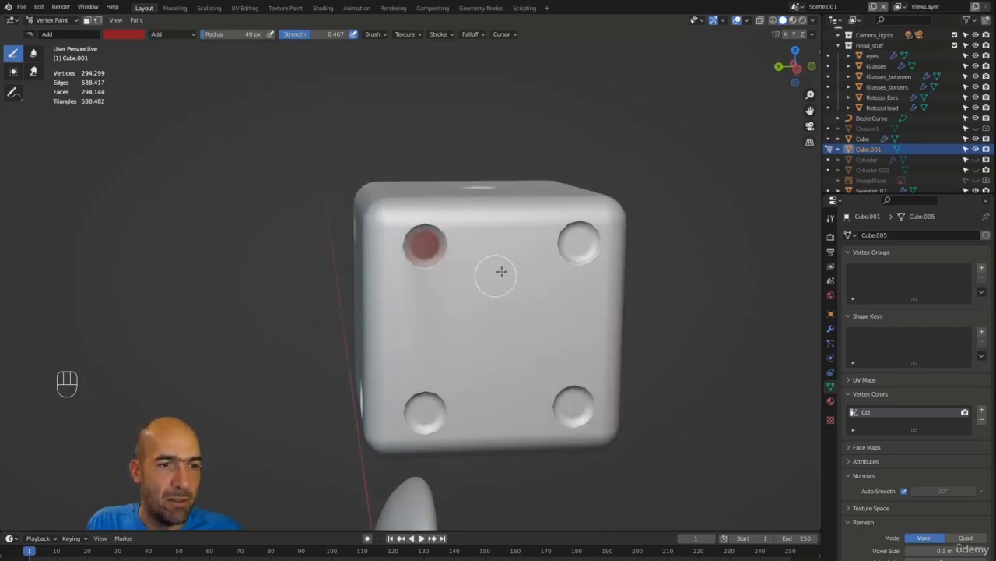
drag(576, 253, 583, 246)
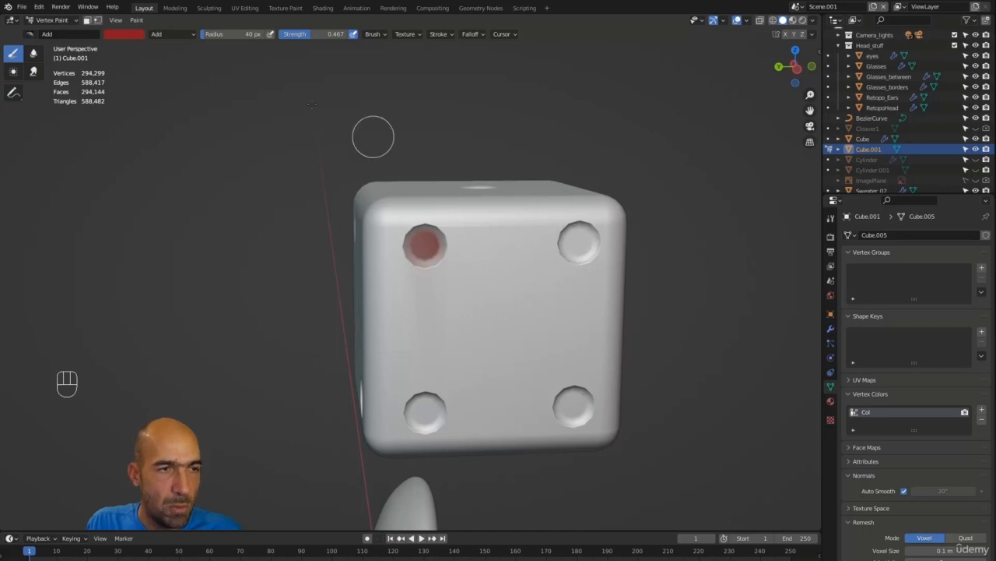
- Set the brush colour to near-white and fill the cube's entire vertex colour layer with it
click(132, 32)
drag(194, 72, 193, 48)
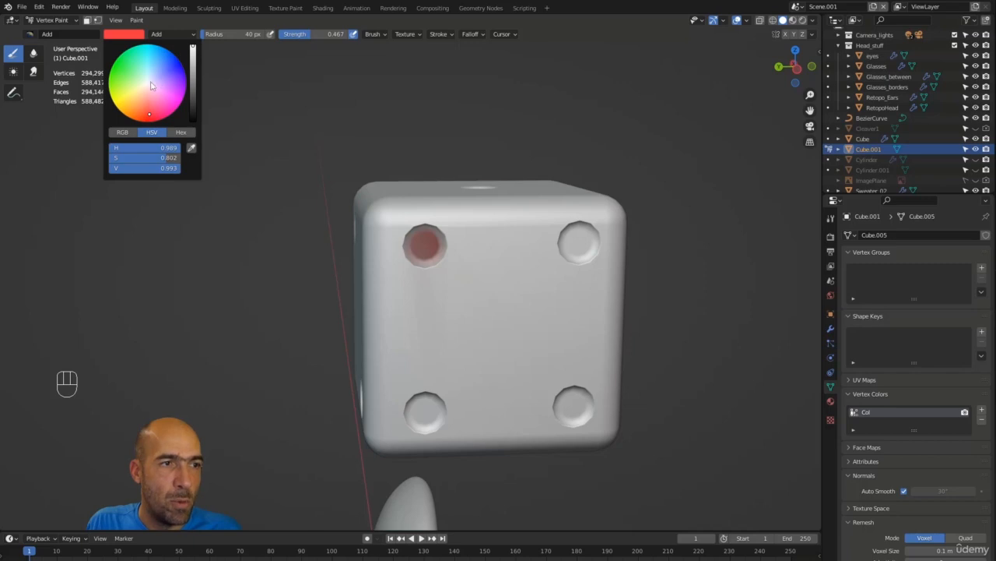
drag(152, 85, 145, 83)
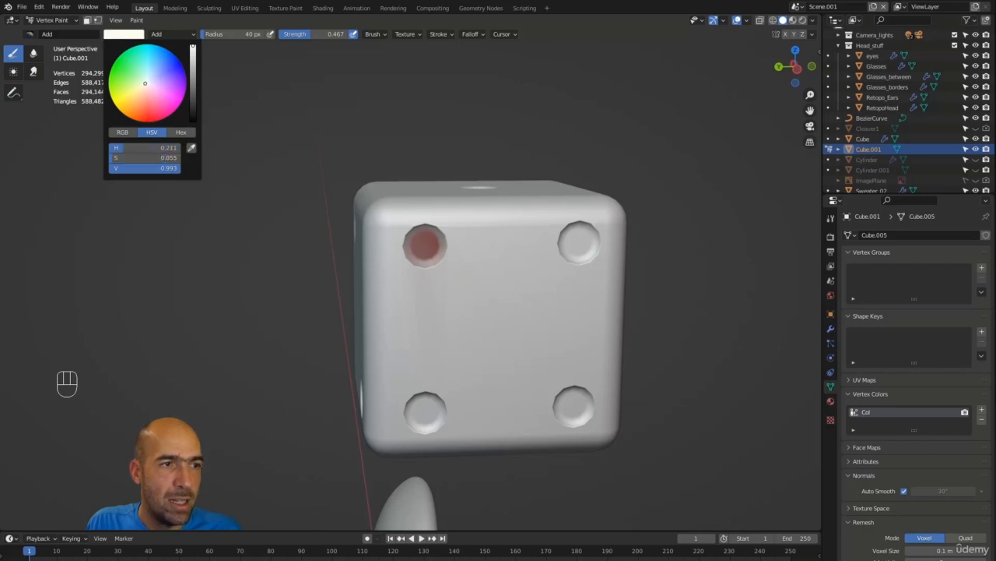
click(137, 20)
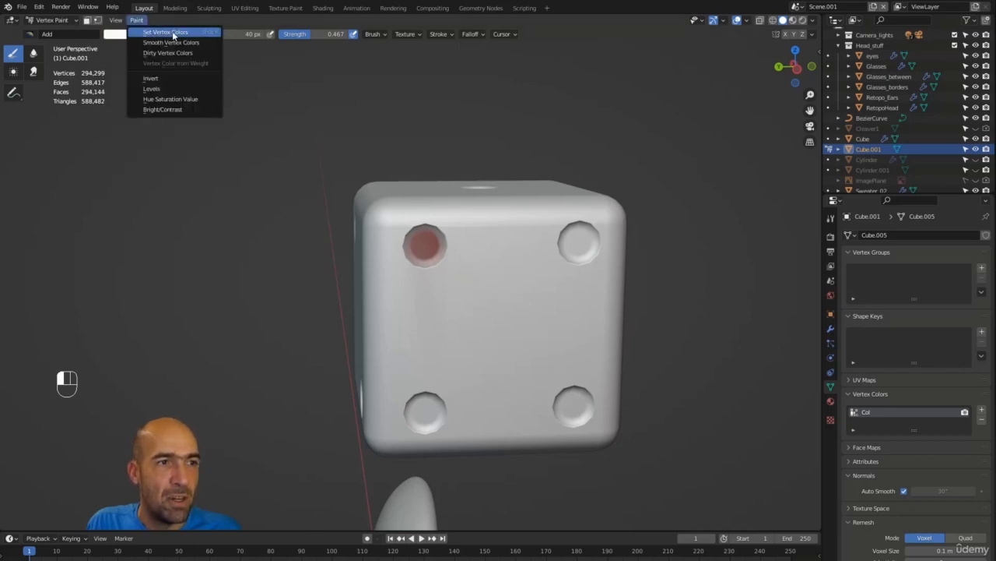
click(172, 34)
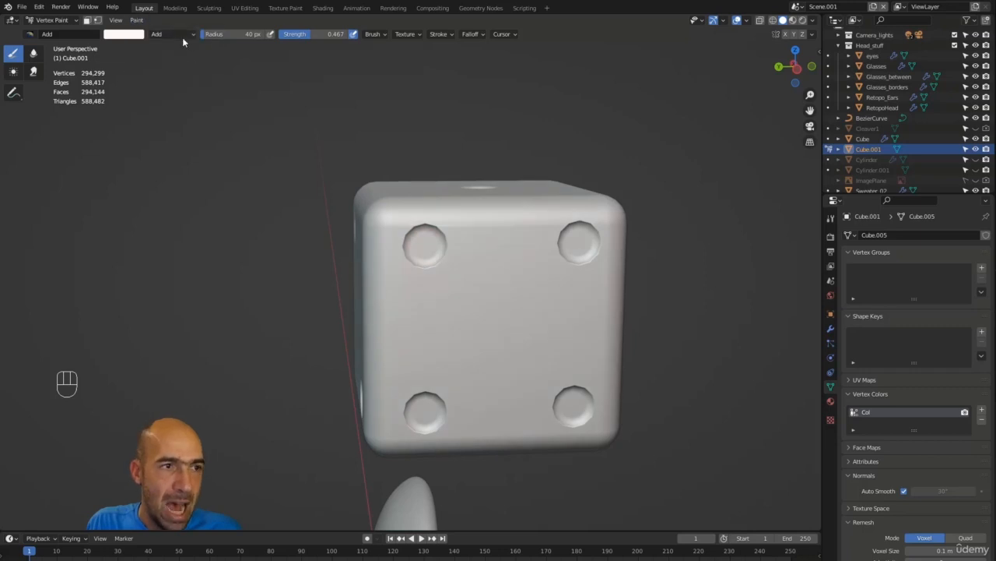
- Set the brush colour to a fully saturated dark red
click(182, 35)
click(179, 36)
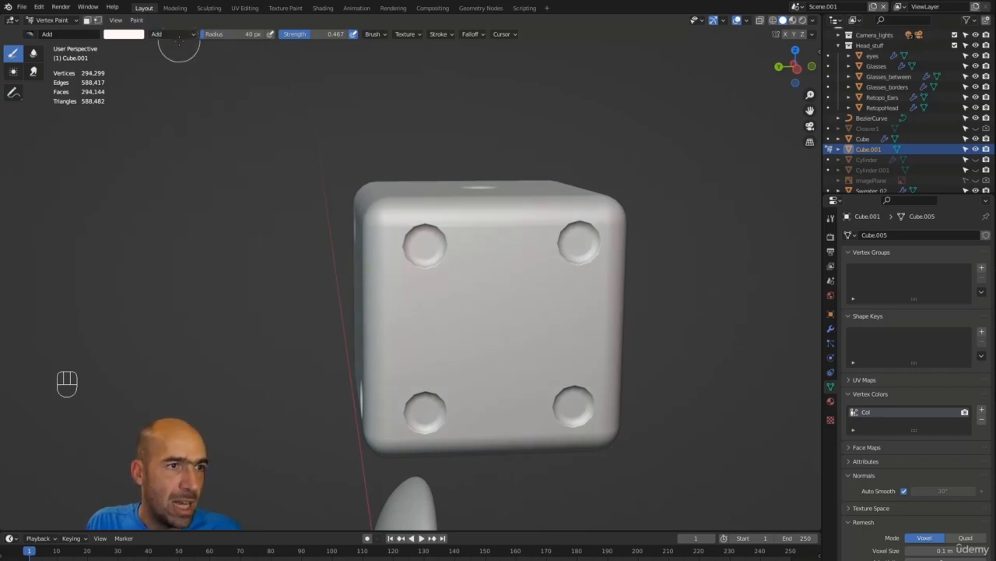
click(138, 35)
drag(153, 105, 146, 121)
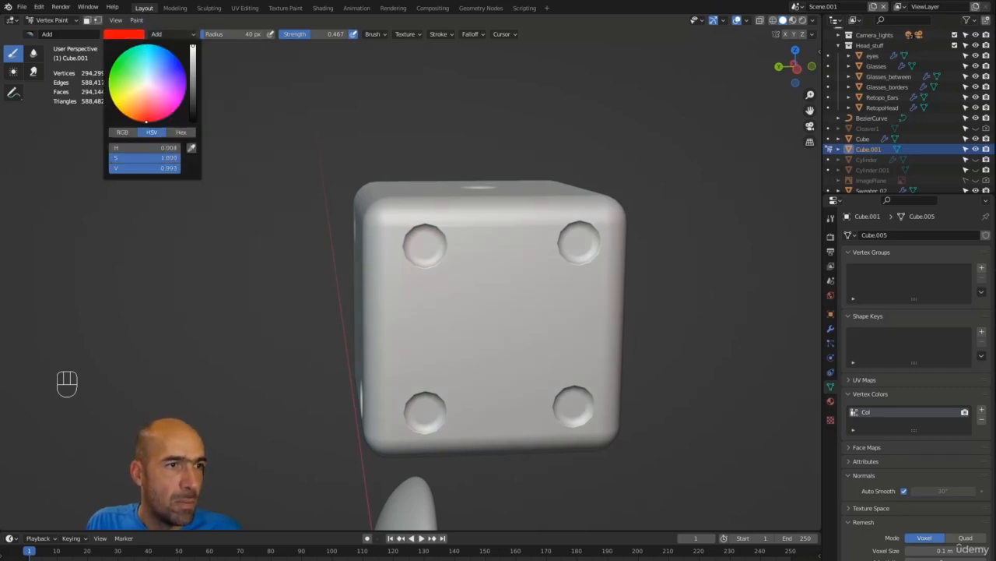
drag(191, 88, 192, 95)
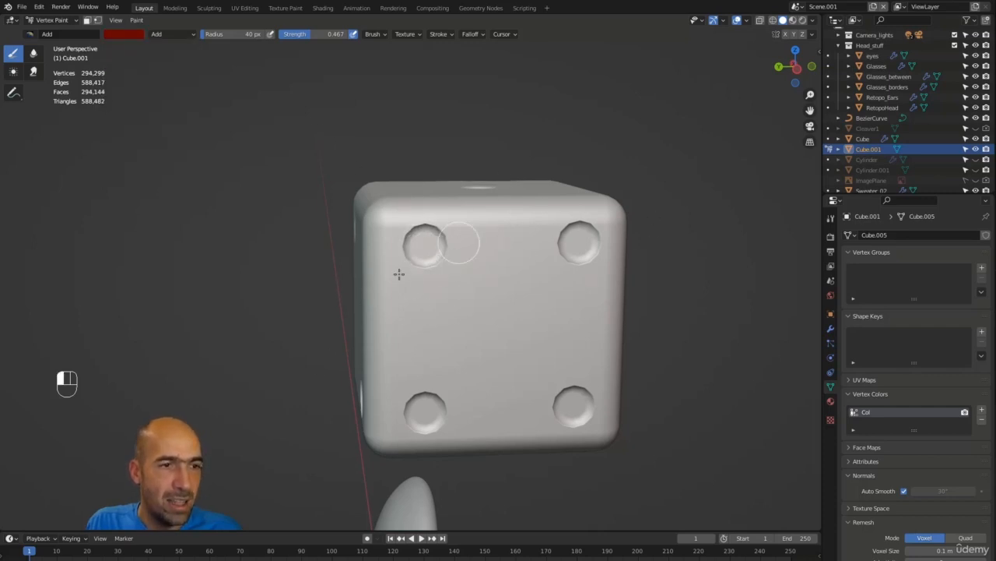
- Switch the brush blending mode to Multiply and paint the upper-left pip on the four-pip face dark red
alt+drag(460, 242, 402, 116)
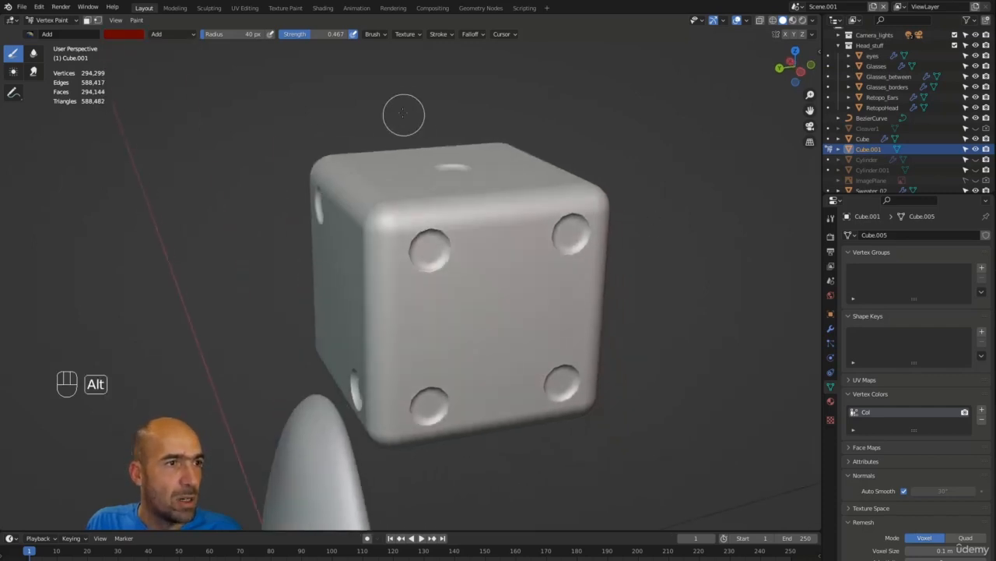
click(157, 36)
click(168, 44)
click(181, 40)
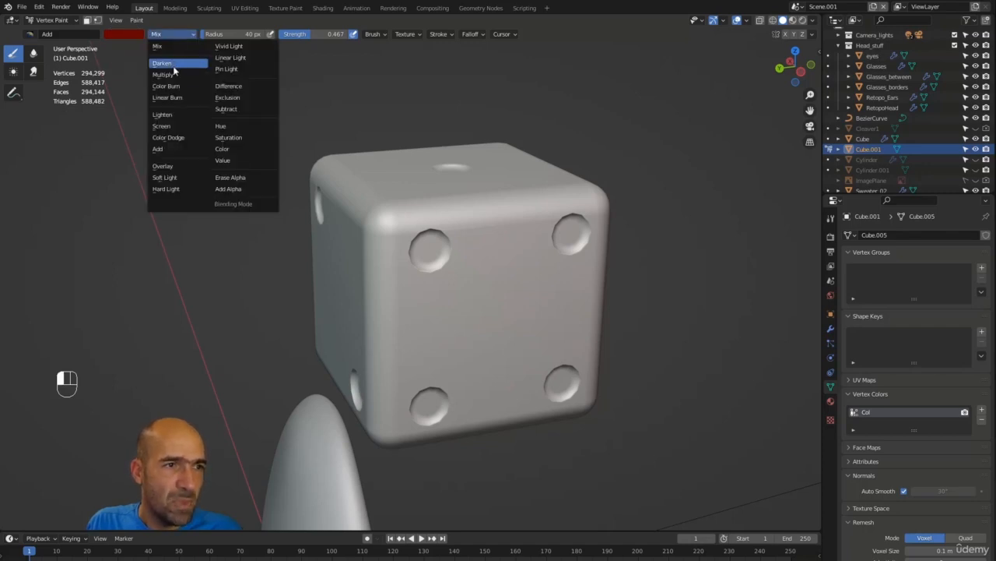
click(173, 63)
drag(423, 253, 430, 246)
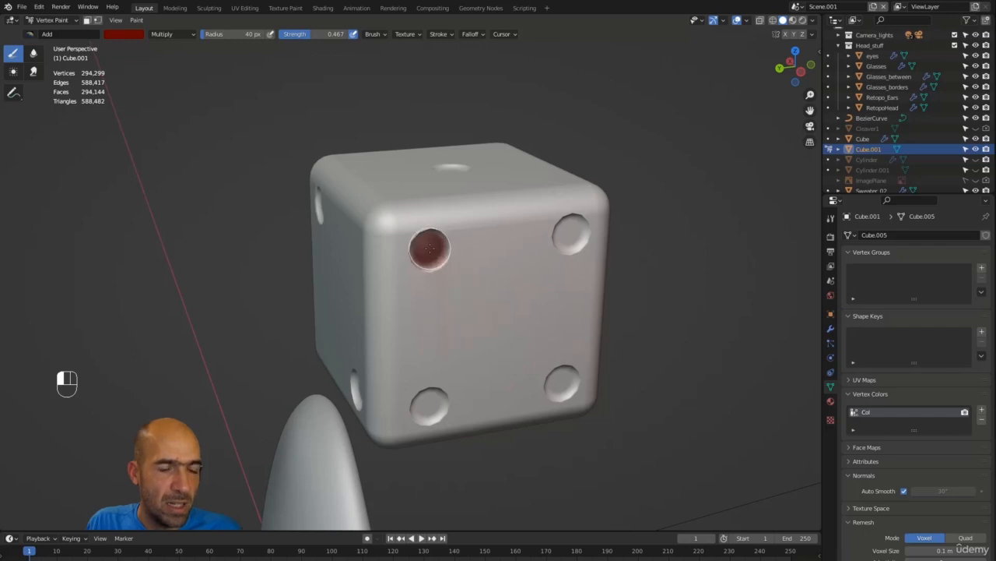
alt+middle_drag(429, 248, 425, 246)
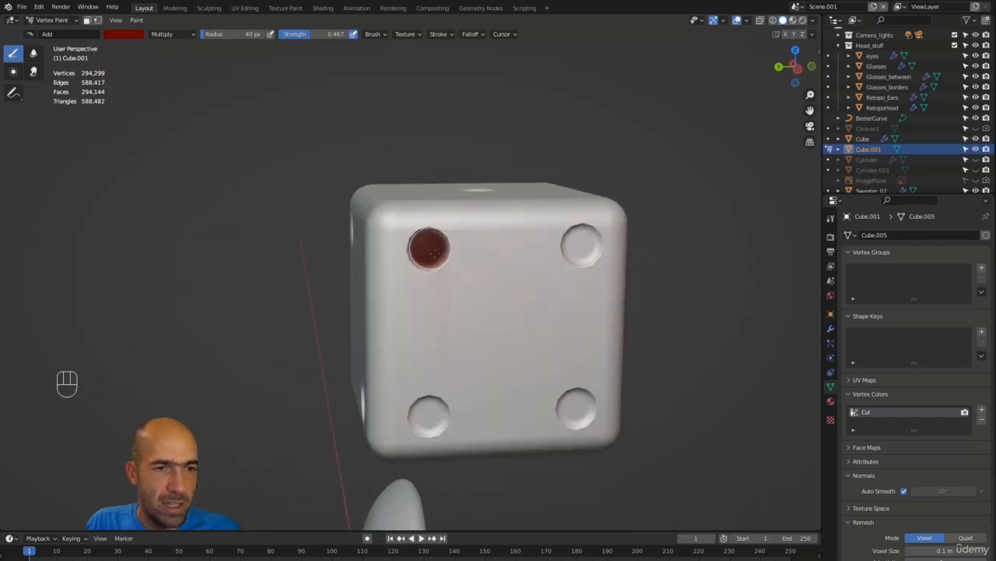
- Raise the brush strength to 1.000 and paint all four pips on the four-pip face dark red
drag(582, 245, 579, 240)
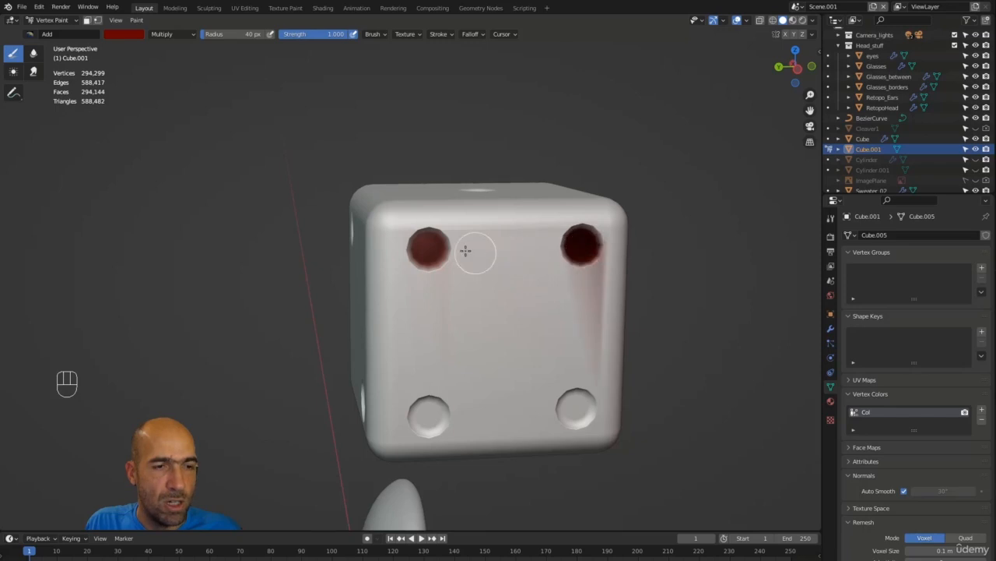
drag(425, 247, 414, 380)
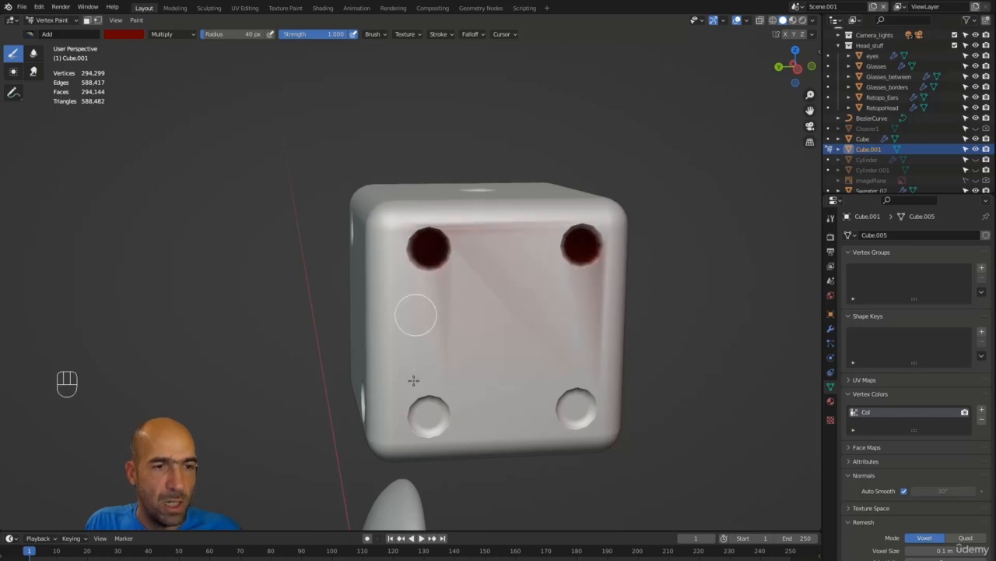
drag(432, 427, 427, 415)
drag(577, 409, 576, 408)
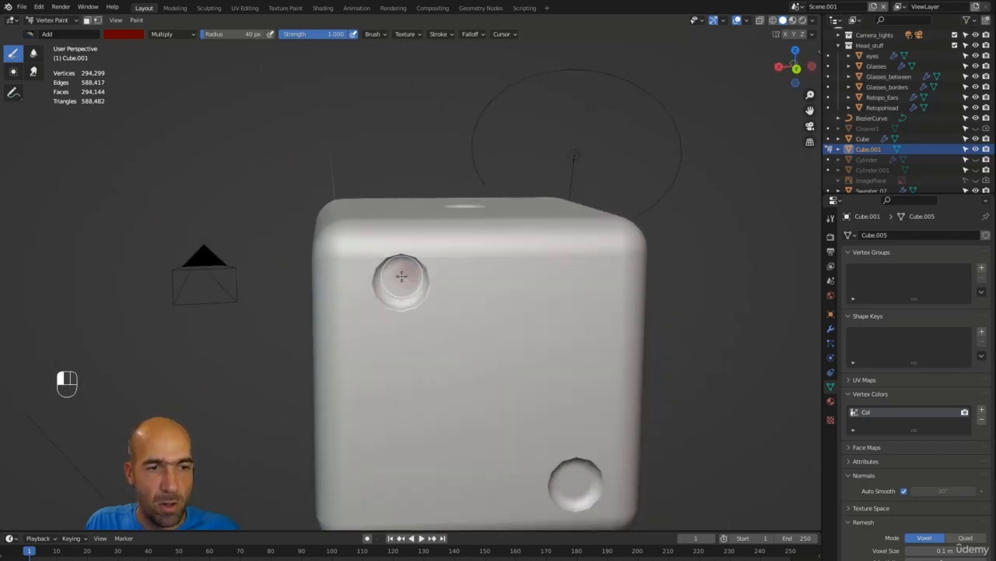
- Paint both pips on the cube's two-pip face dark red
mouse_move(401, 275)
mouse_down()
mouse_move(415, 282)
mouse_move(400, 278)
mouse_move(411, 293)
mouse_move(415, 285)
mouse_up()
alt+shift+middle_drag(506, 366, 492, 284)
drag(556, 397, 563, 402)
mouse_move(563, 402)
alt+middle_down()
mouse_move(445, 302)
mouse_move(412, 376)
alt+middle_up()
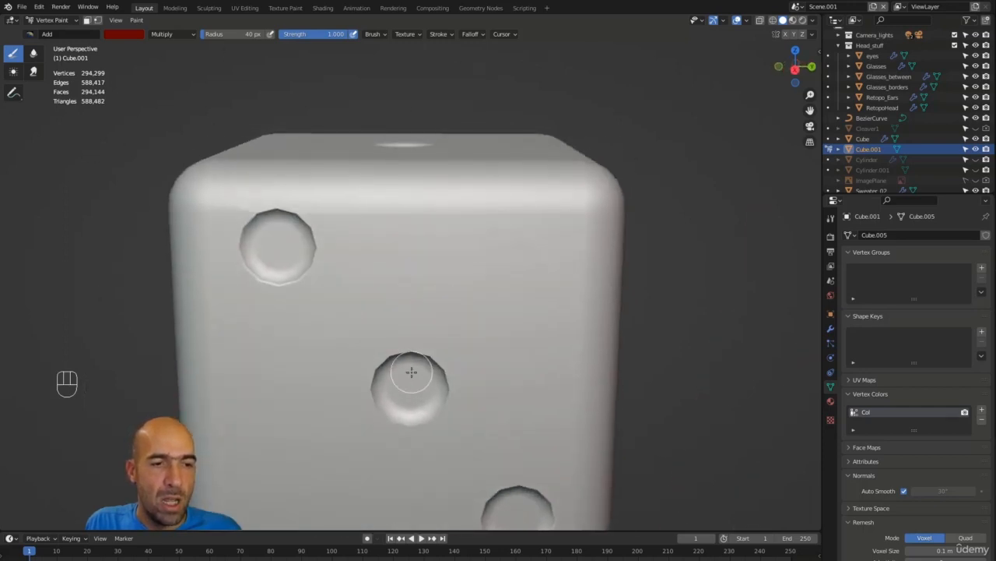
- Paint the three diagonal pips on the cube's three-pip face dark red
mouse_move(412, 377)
mouse_down()
mouse_move(420, 387)
mouse_move(397, 375)
mouse_move(400, 389)
mouse_move(407, 379)
mouse_move(423, 395)
mouse_up()
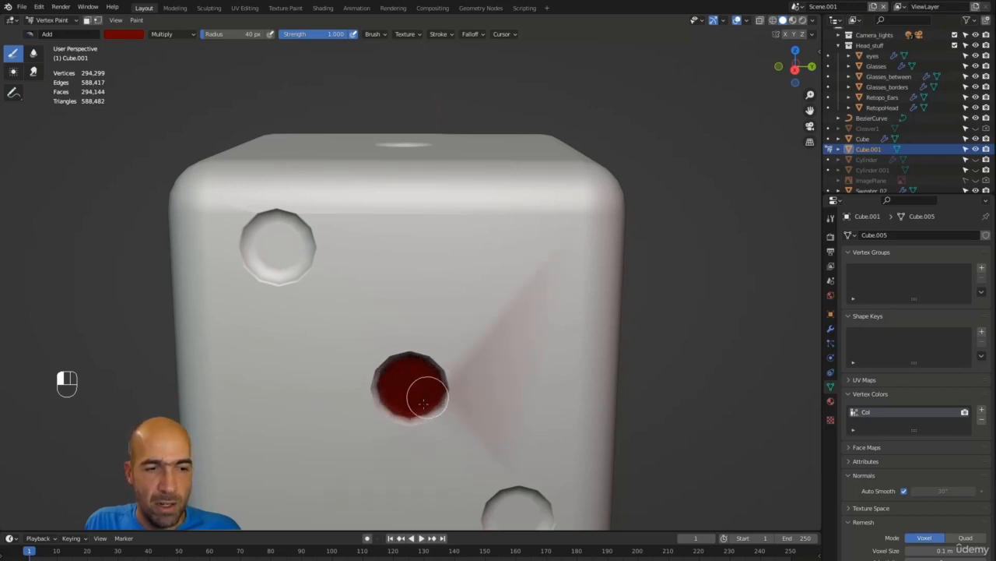
alt+middle_drag(423, 396, 324, 318)
mouse_move(277, 258)
mouse_down()
mouse_move(266, 235)
mouse_move(278, 249)
mouse_move(275, 270)
mouse_move(258, 248)
mouse_move(296, 258)
mouse_move(288, 274)
mouse_up()
ctrl+alt+middle_drag(365, 287, 359, 309)
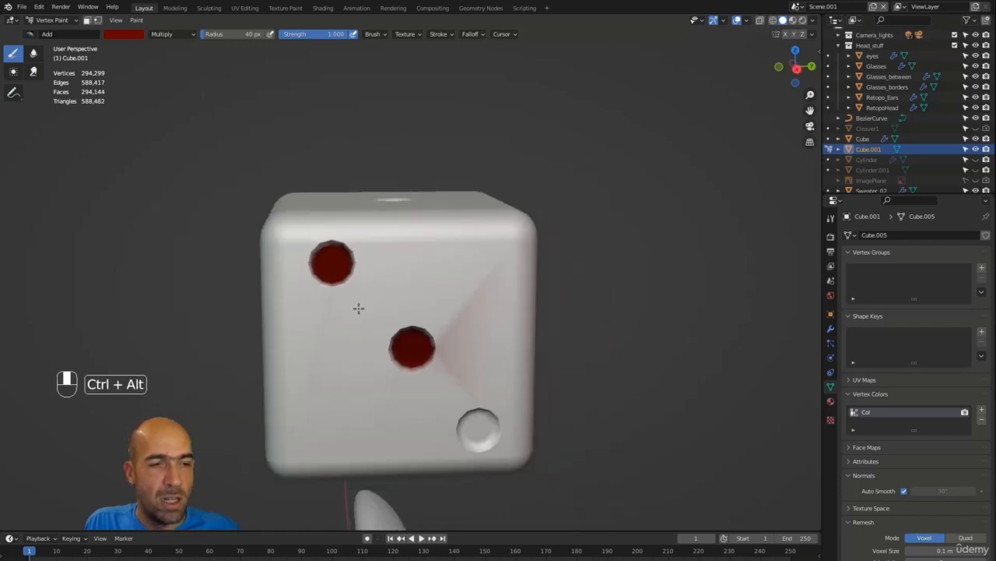
alt+shift+middle_drag(411, 348, 405, 302)
drag(472, 387, 480, 384)
- Continue painting pips dark red on the cube's other faces
mouse_move(479, 384)
alt+middle_down()
mouse_move(460, 322)
mouse_move(340, 187)
alt+middle_up()
mouse_move(340, 187)
mouse_down()
mouse_move(345, 195)
mouse_move(357, 186)
mouse_up()
mouse_move(356, 187)
alt+middle_down()
mouse_move(283, 172)
mouse_move(247, 334)
alt+middle_up()
mouse_move(247, 334)
mouse_down()
mouse_move(236, 338)
mouse_move(253, 341)
mouse_up()
mouse_move(258, 335)
mouse_down()
mouse_move(233, 338)
mouse_move(242, 343)
mouse_up()
drag(447, 330, 454, 327)
mouse_move(455, 327)
alt+middle_down()
mouse_move(584, 309)
mouse_move(352, 307)
alt+middle_up()
- Undo all the dark red brush strokes on the cube's pips
key(ctrl+z)
key(ctrl+z)
key(ctrl+z)
key(ctrl+z)
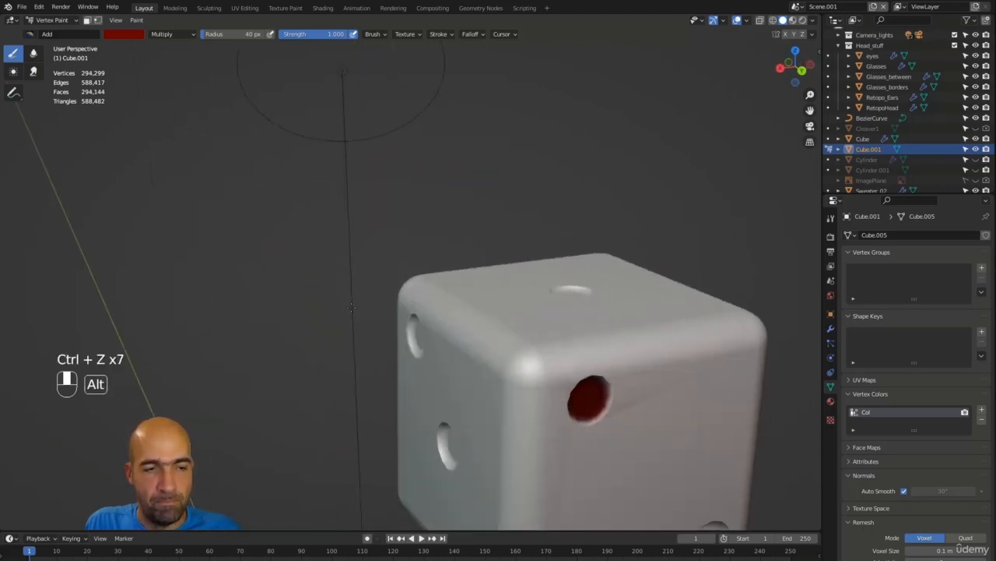
key(ctrl+z)
key(ctrl+z)
mouse_move(525, 333)
alt+middle_down()
mouse_move(543, 317)
mouse_move(522, 278)
mouse_move(530, 314)
mouse_move(540, 315)
alt+middle_up()
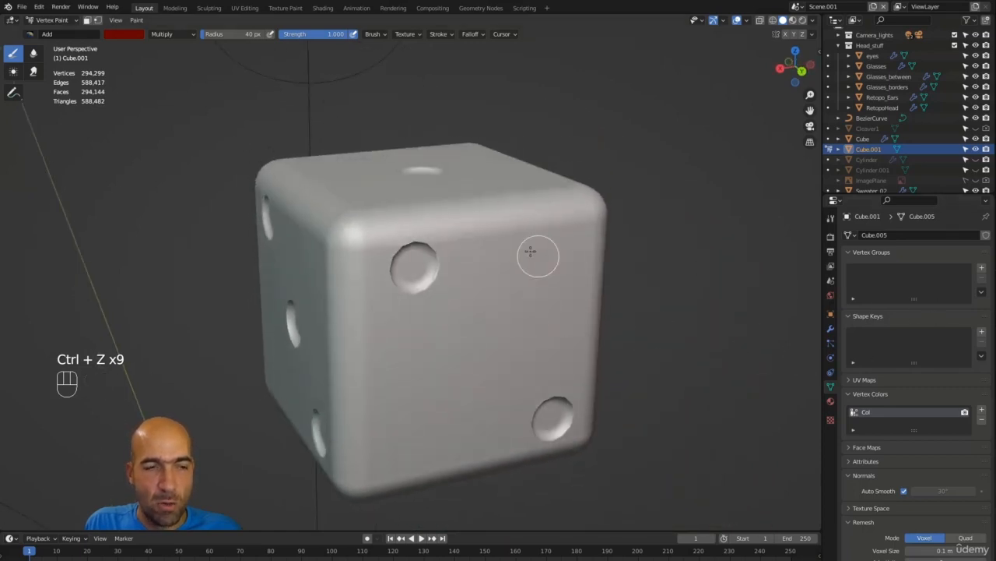
scroll(643, 238, down, 5)
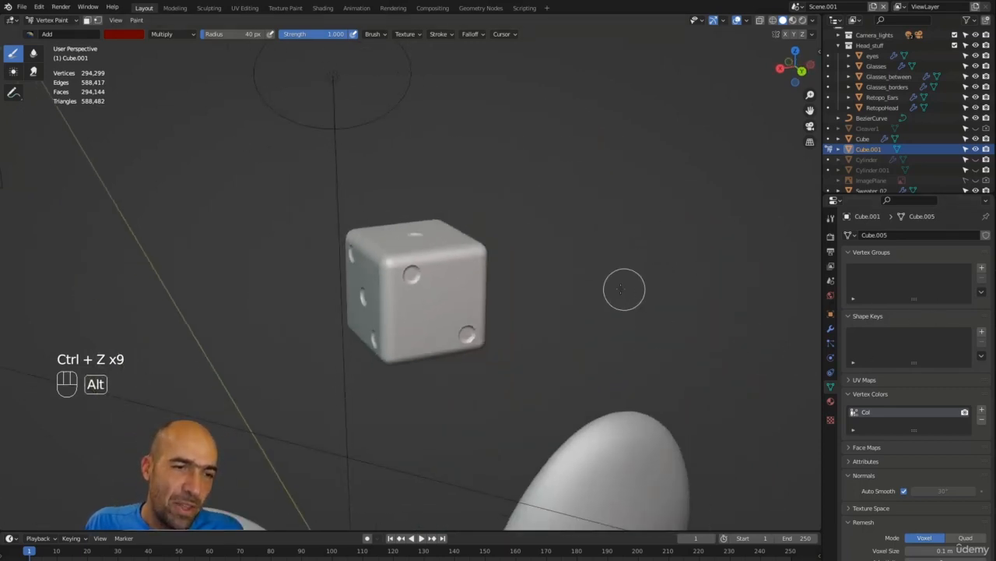
alt+middle_drag(625, 289, 467, 282)
key(ctrl+z)
key(ctrl+z)
key(ctrl+z)
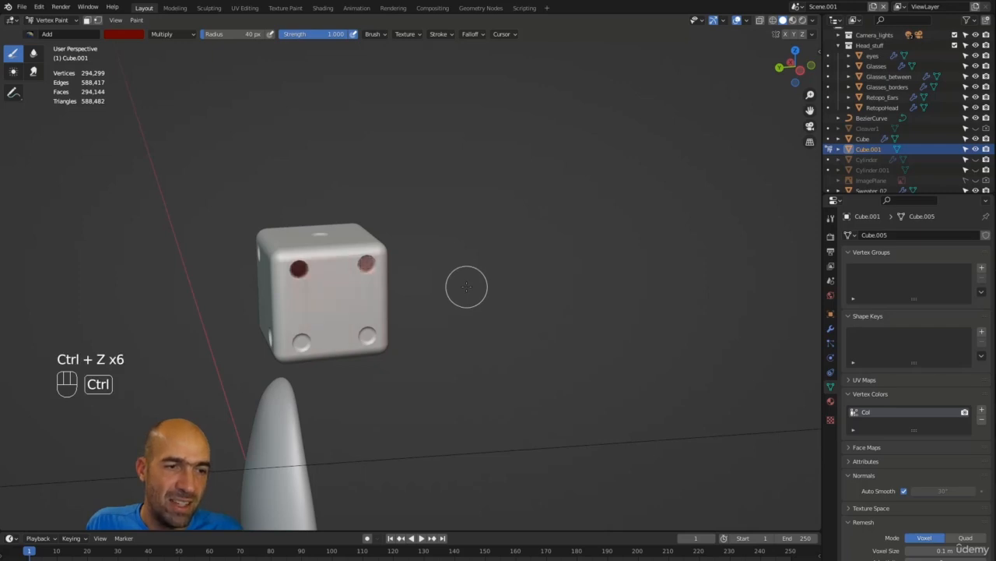
key(ctrl+z)
alt+middle_drag(466, 287, 523, 247)
- Add a new material to the cube and switch the viewport to Rendered shading
click(830, 401)
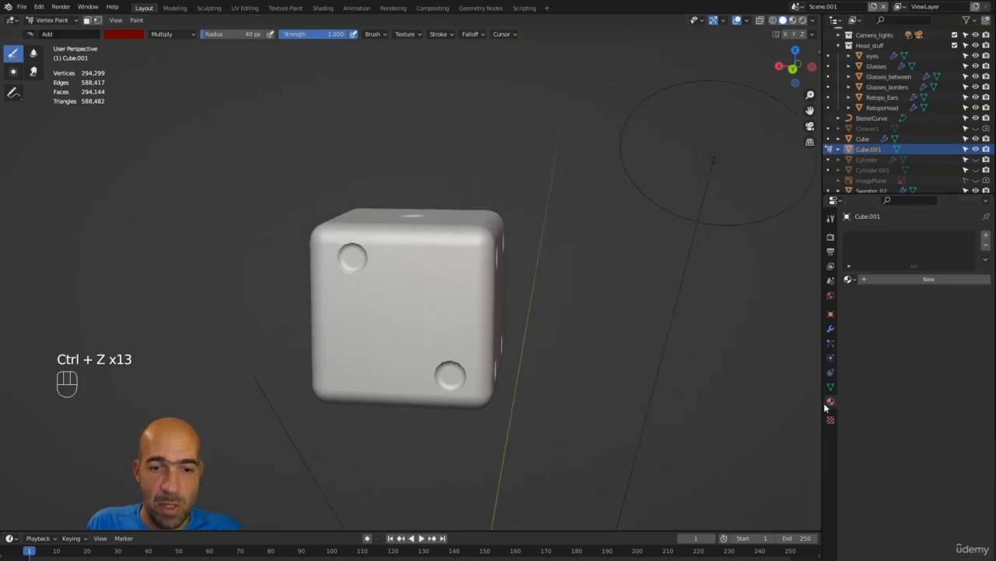
click(871, 282)
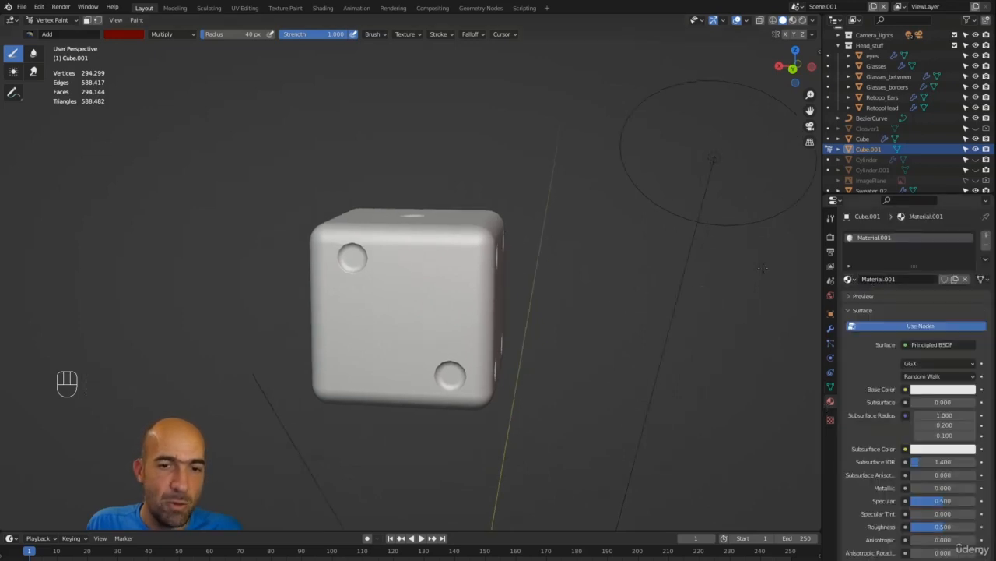
alt+drag(609, 328, 573, 303)
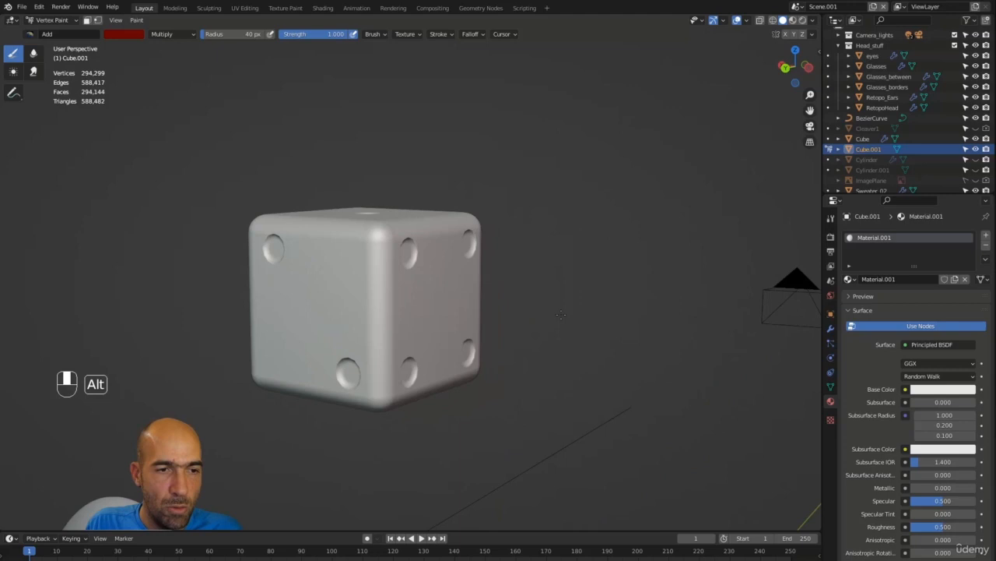
click(803, 21)
ctrl+alt+drag(596, 162, 532, 196)
- In face select mode, select the recessed floor faces of the pips on the die's four-pip and two-pip sides
key(Tab)
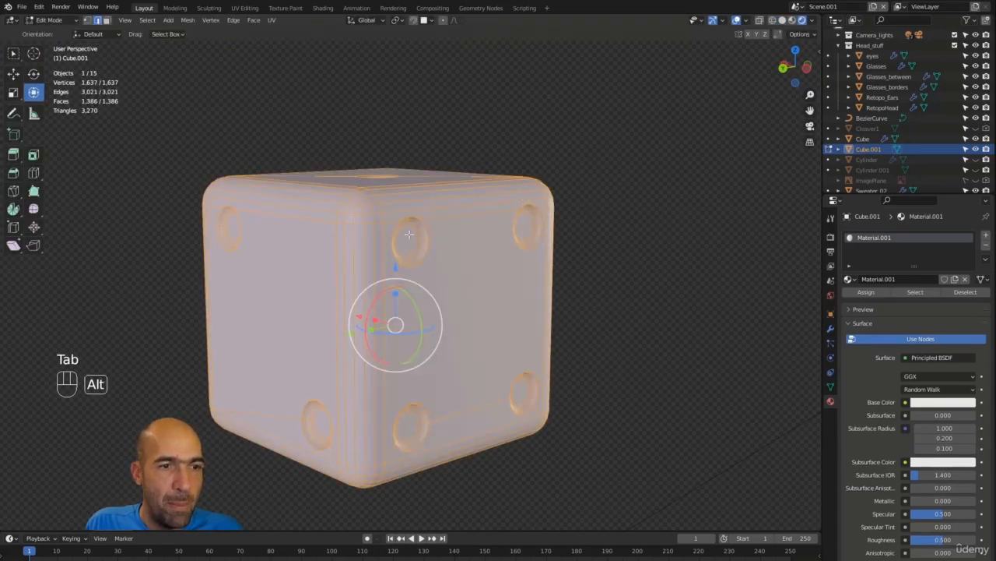
click(405, 238)
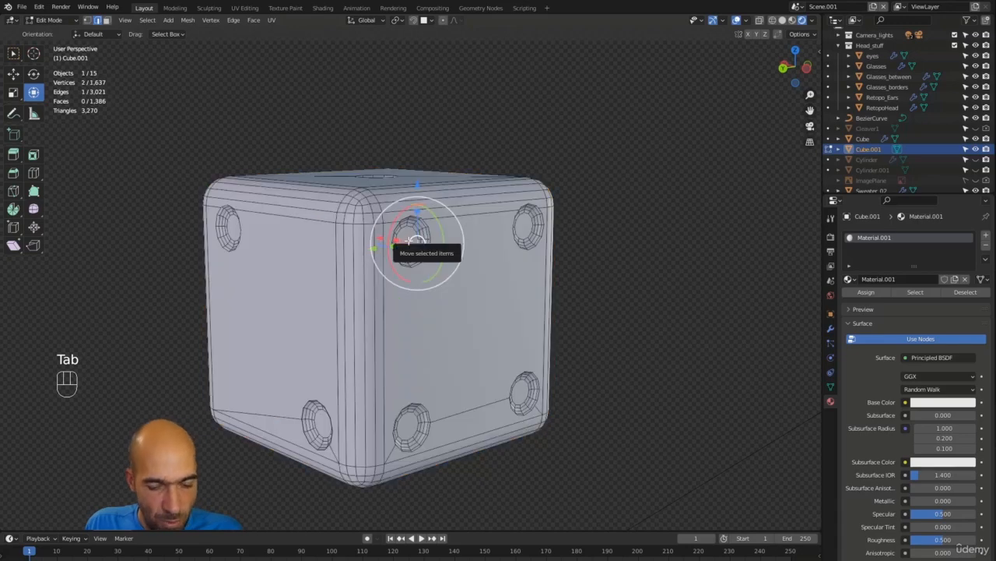
key(3)
click(408, 241)
shift+click(527, 226)
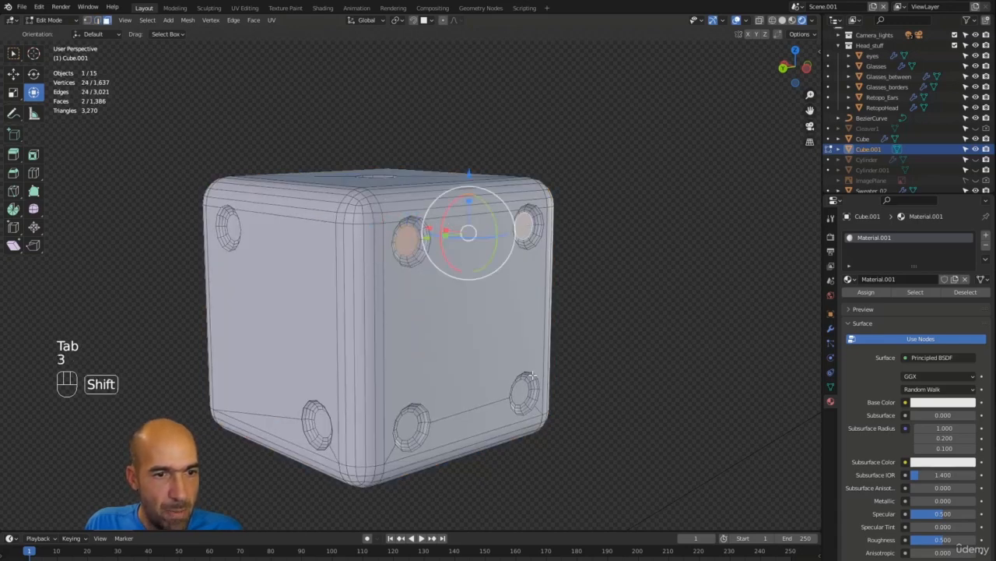
shift+click(516, 394)
shift+click(413, 425)
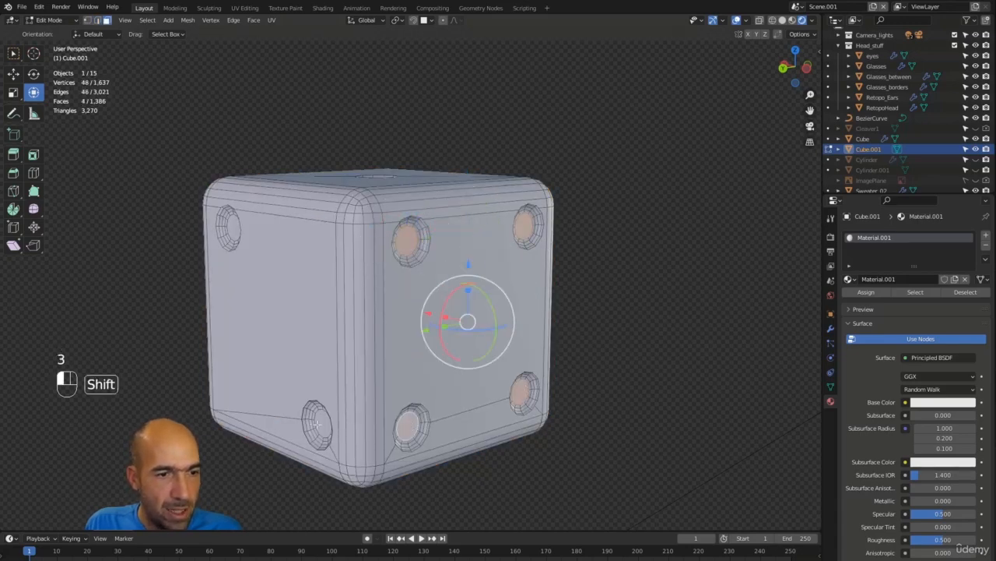
shift+click(320, 422)
shift+click(234, 225)
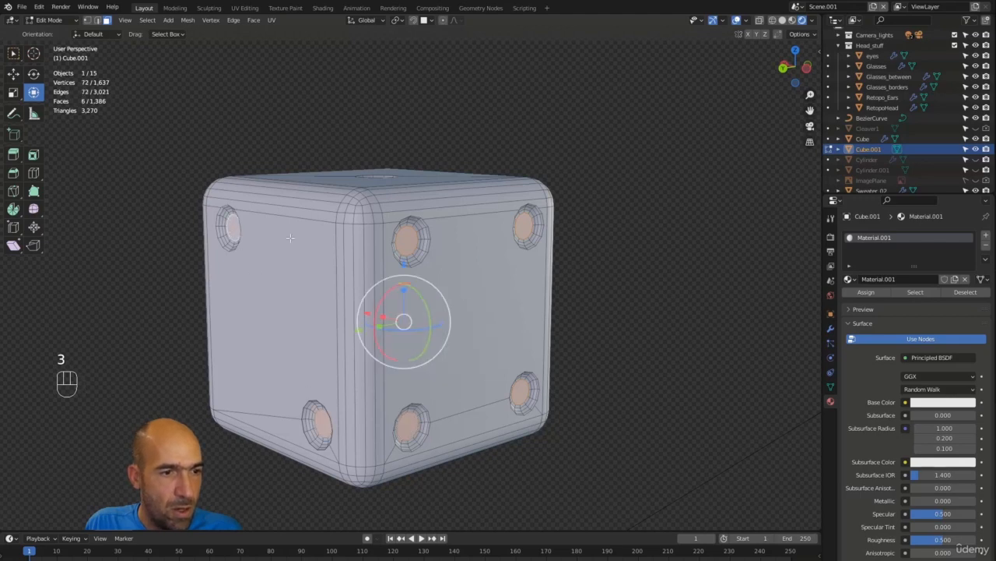
- Add the floor faces of the single pip on top and the three diagonal pips to the selection
alt+middle_drag(234, 226, 356, 270)
shift+click(356, 171)
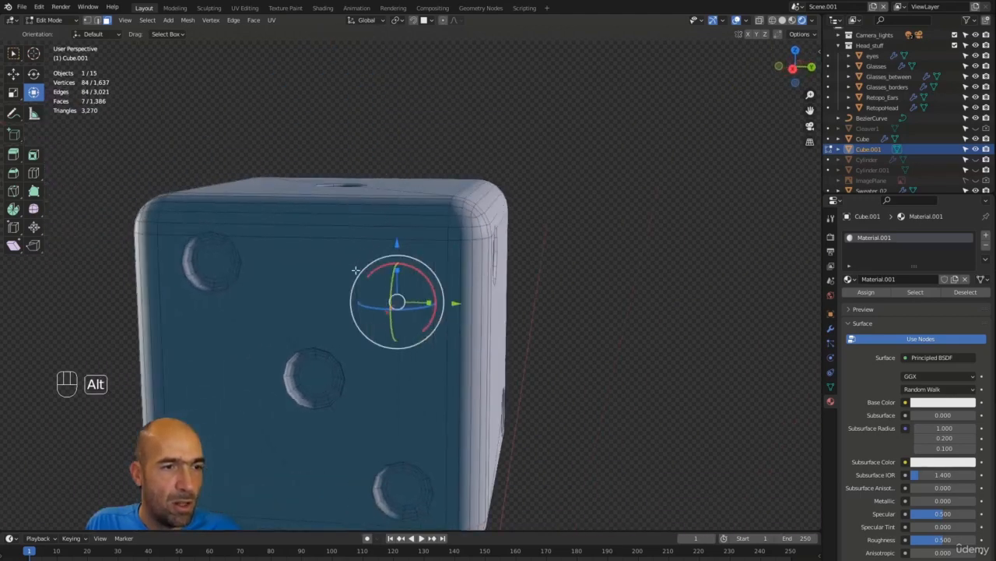
shift+click(317, 380)
shift+click(212, 261)
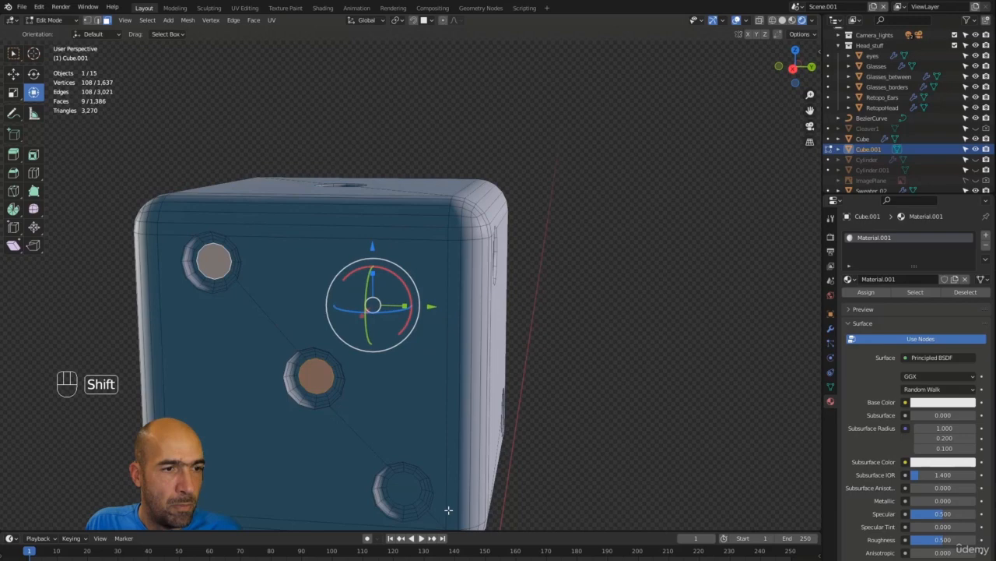
shift+click(407, 492)
- Extend the selection with the floor faces of all five pips on the die's underside
alt+middle_drag(406, 492, 359, 340)
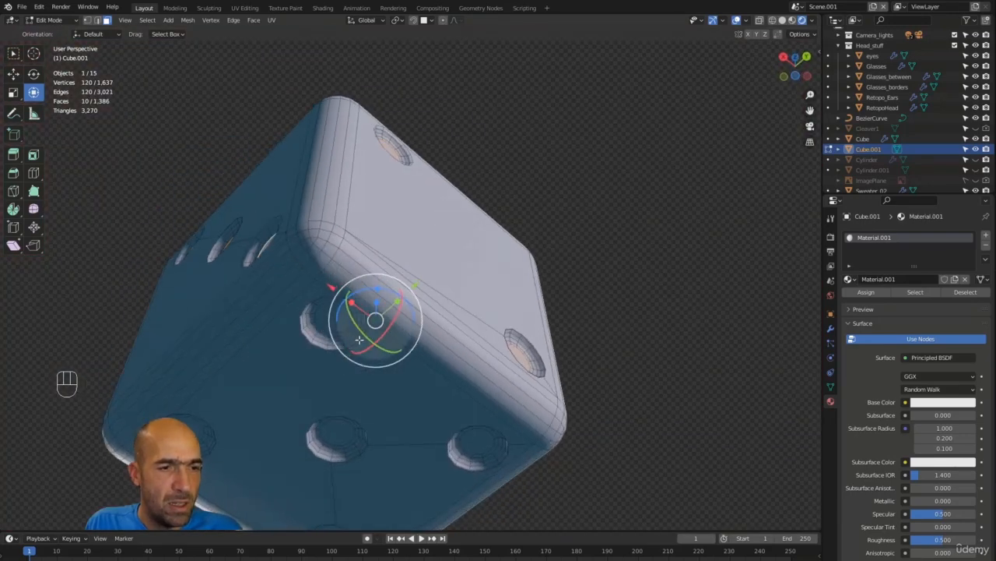
shift+click(326, 325)
shift+click(329, 434)
shift+click(202, 433)
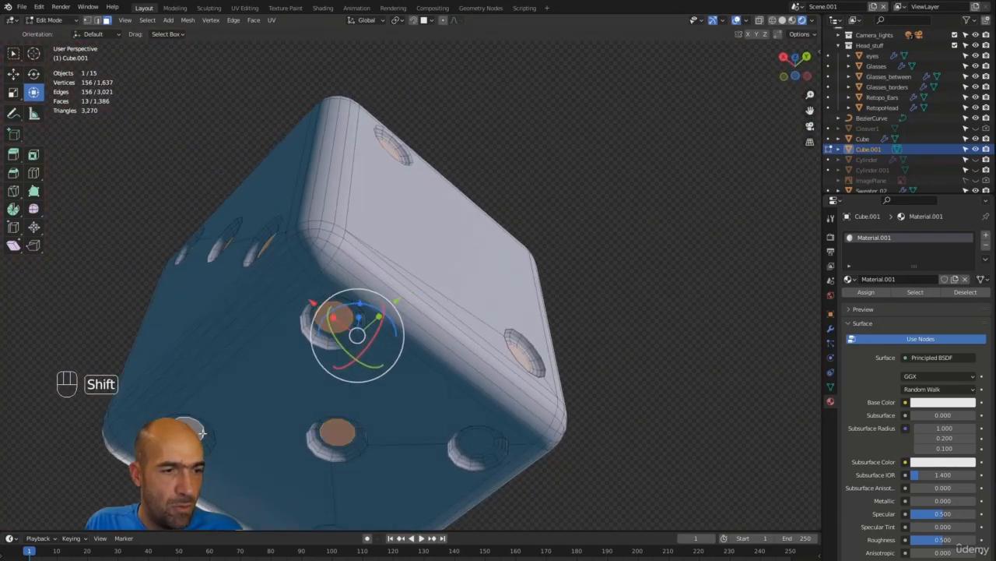
alt+shift+middle_drag(203, 433, 407, 350)
shift+click(285, 285)
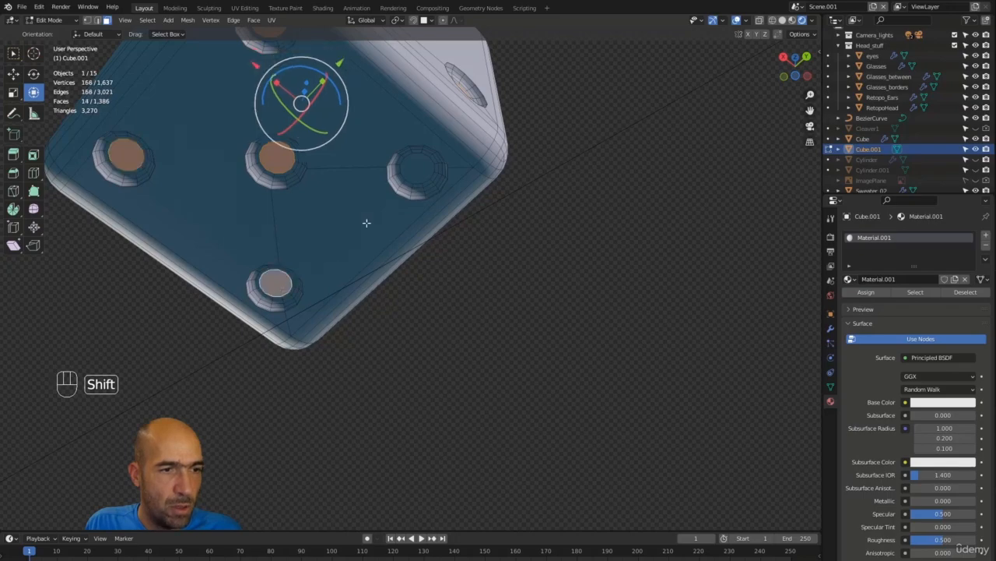
shift+click(412, 168)
- Extend the selection with the floor faces of all the pips on the six-pip side
alt+middle_drag(460, 294, 355, 358)
alt+shift+middle_drag(562, 44, 486, 365)
alt+middle_drag(560, 273, 390, 226)
shift+click(352, 171)
shift+click(352, 306)
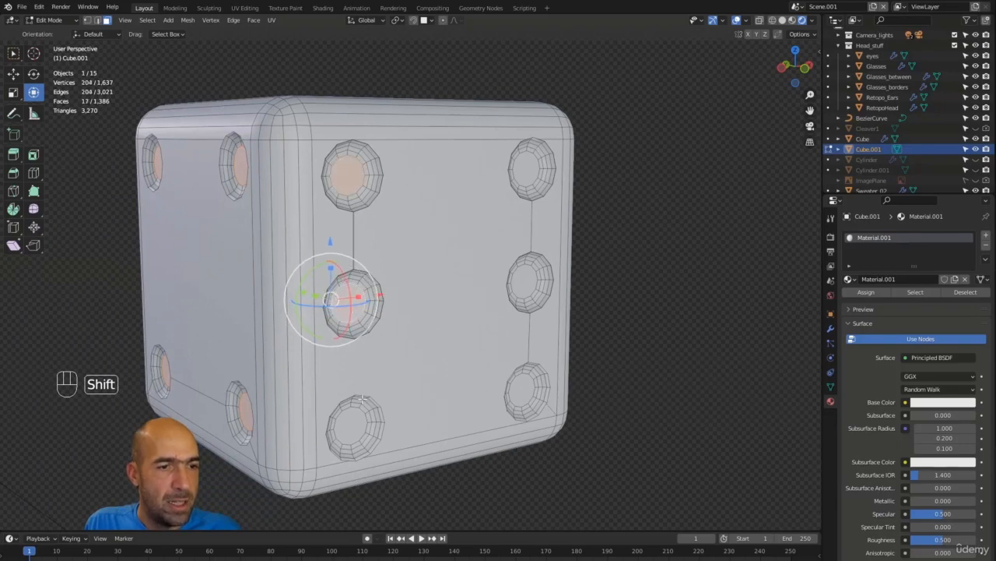
shift+click(355, 424)
shift+click(529, 389)
shift+click(528, 282)
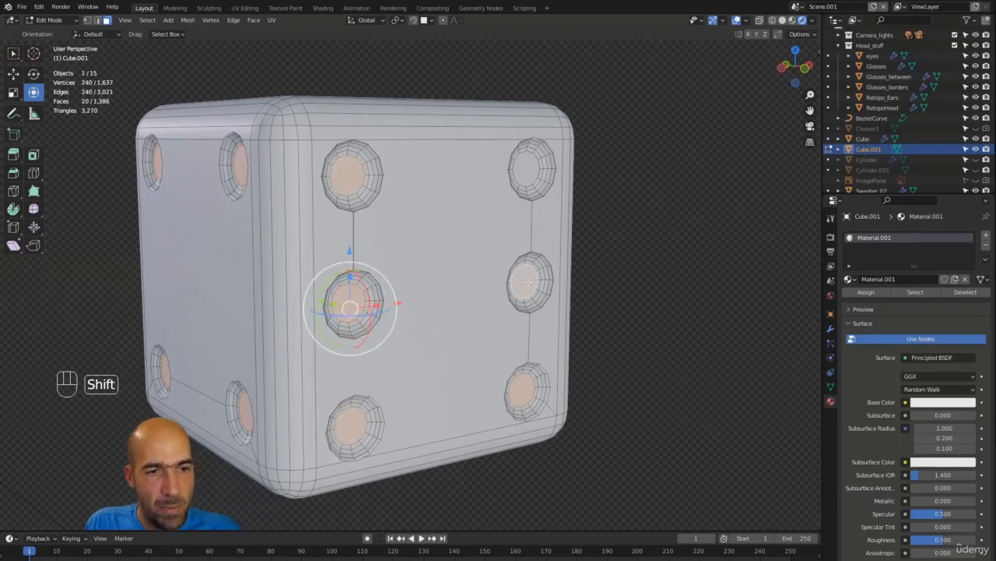
shift+click(538, 176)
- Grow the face selection four times to cover the pips' full rounded recesses, and check it on the other sides
alt+middle_drag(672, 194, 639, 199)
key(ctrl+KP_Add)
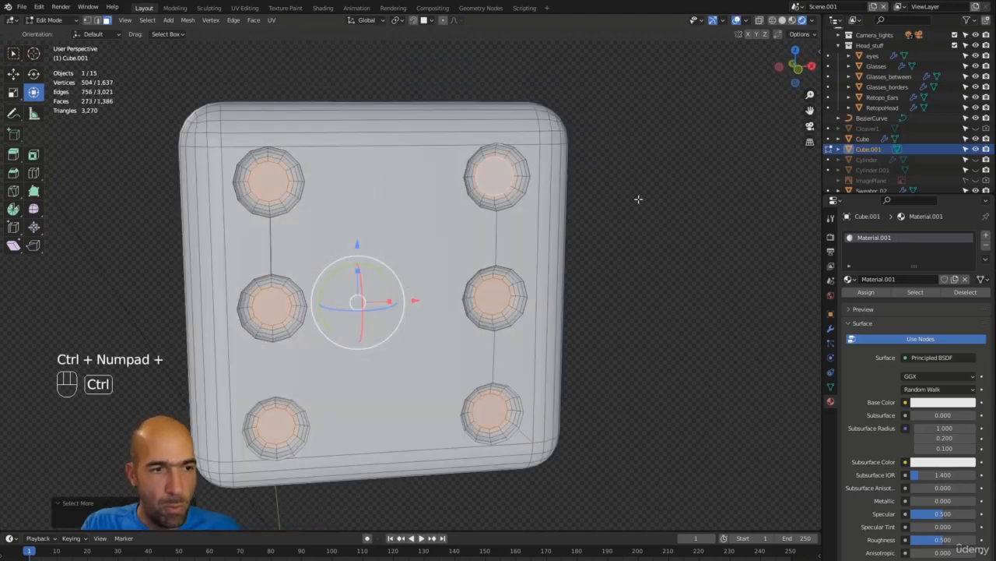
key(ctrl+KP_Add)
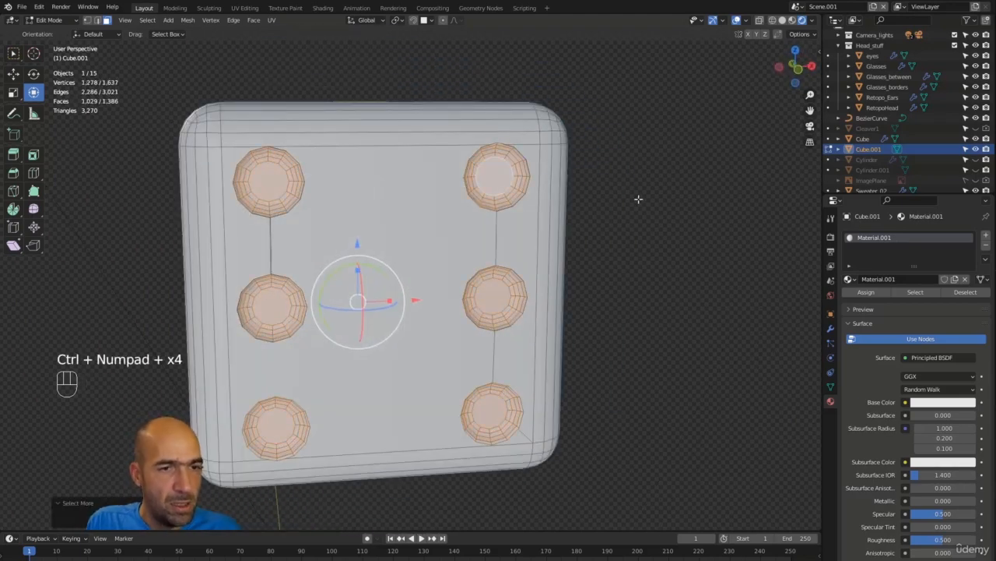
alt+middle_drag(638, 198, 2, 265)
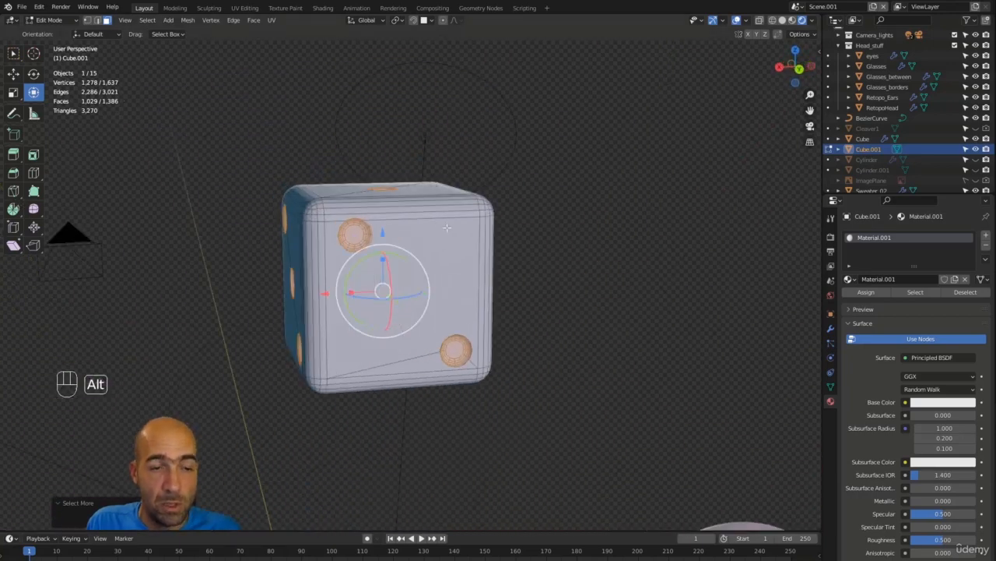
ctrl+alt+middle_drag(493, 242, 546, 257)
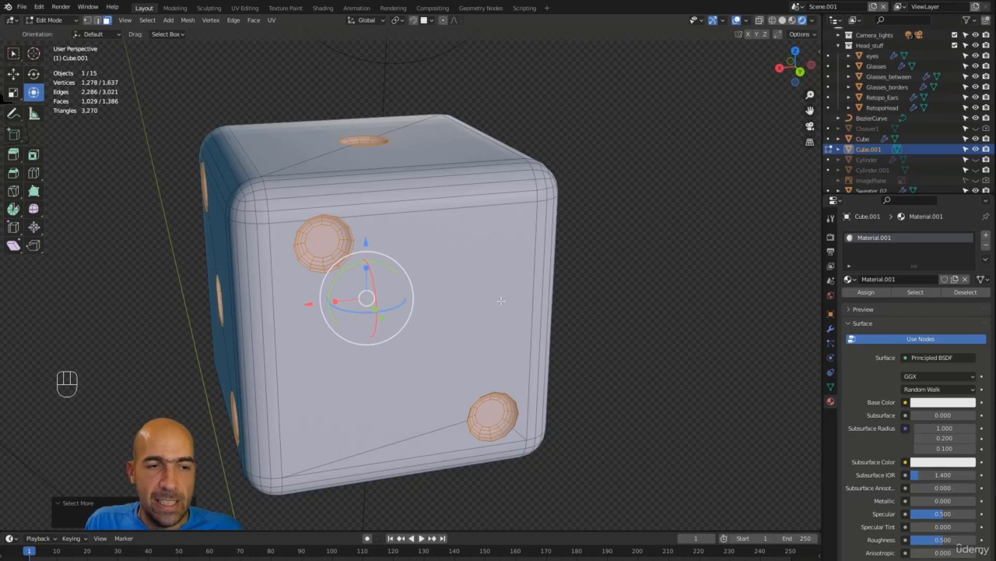
alt+middle_drag(502, 301, 599, 266)
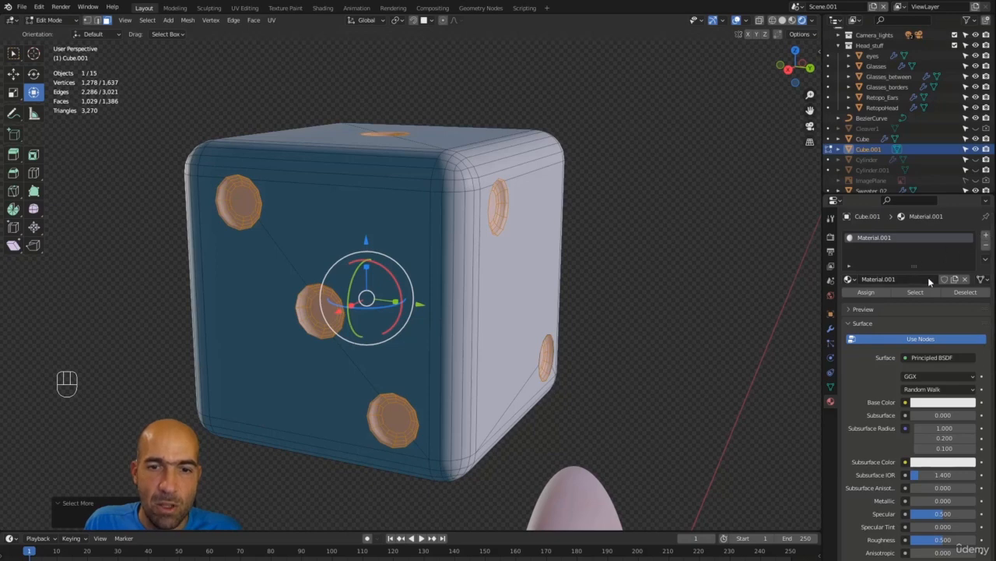
- Add a second material slot with a new material to the die and assign it to the selected pip faces
click(855, 280)
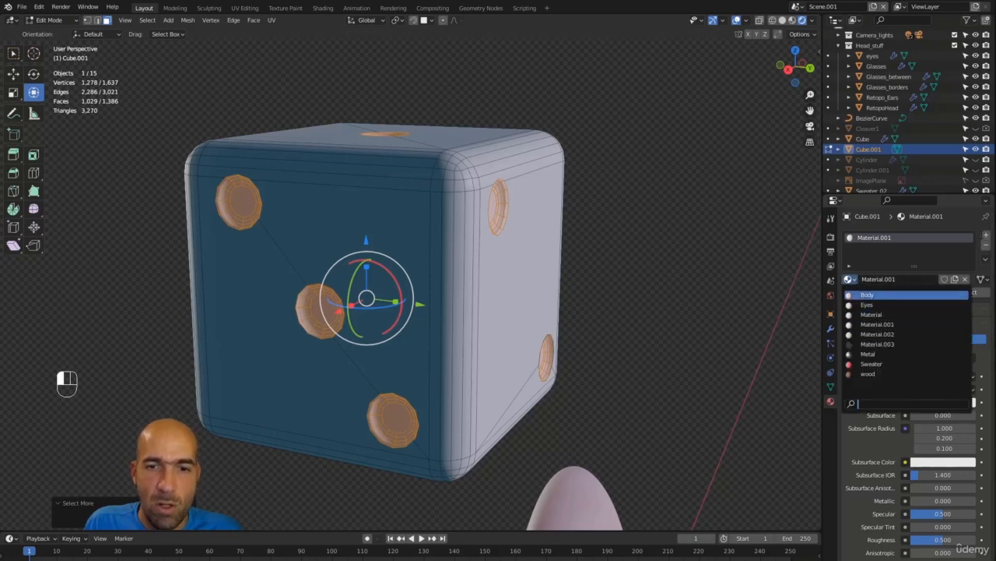
click(986, 237)
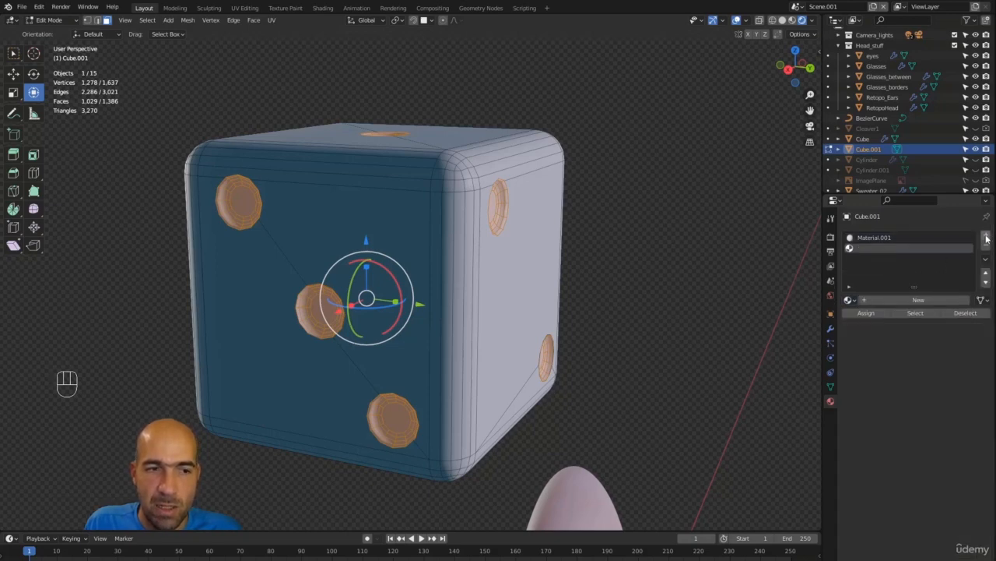
click(880, 299)
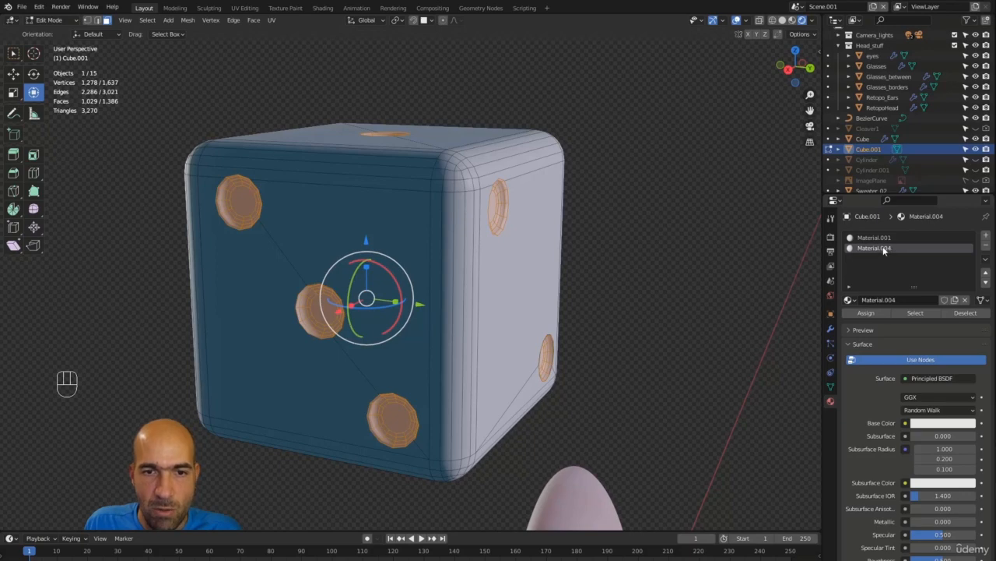
- Set the pip material's base color to near black and leave Edit Mode
click(913, 423)
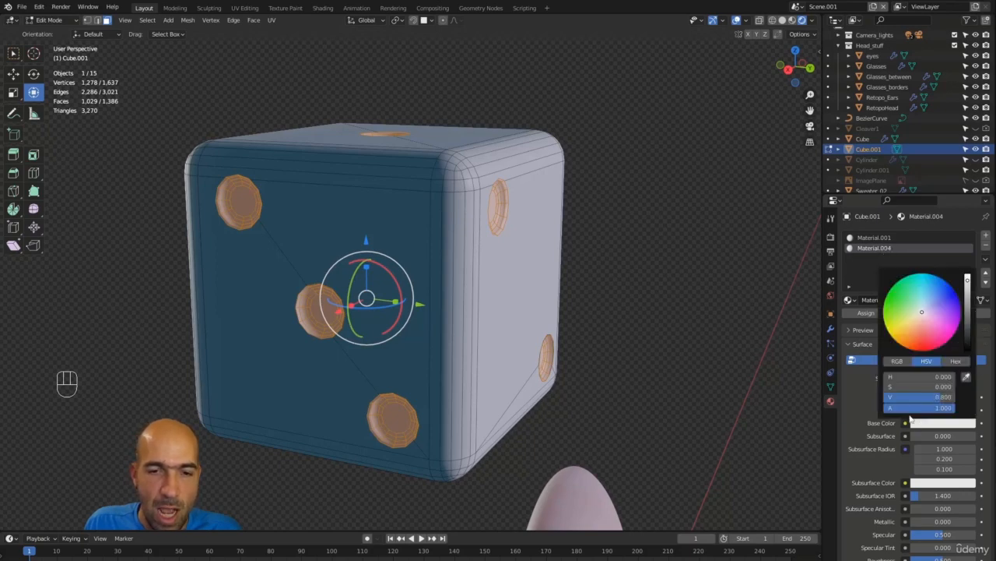
click(929, 319)
mouse_move(965, 334)
mouse_down()
mouse_move(967, 344)
mouse_move(932, 327)
mouse_move(968, 346)
mouse_up()
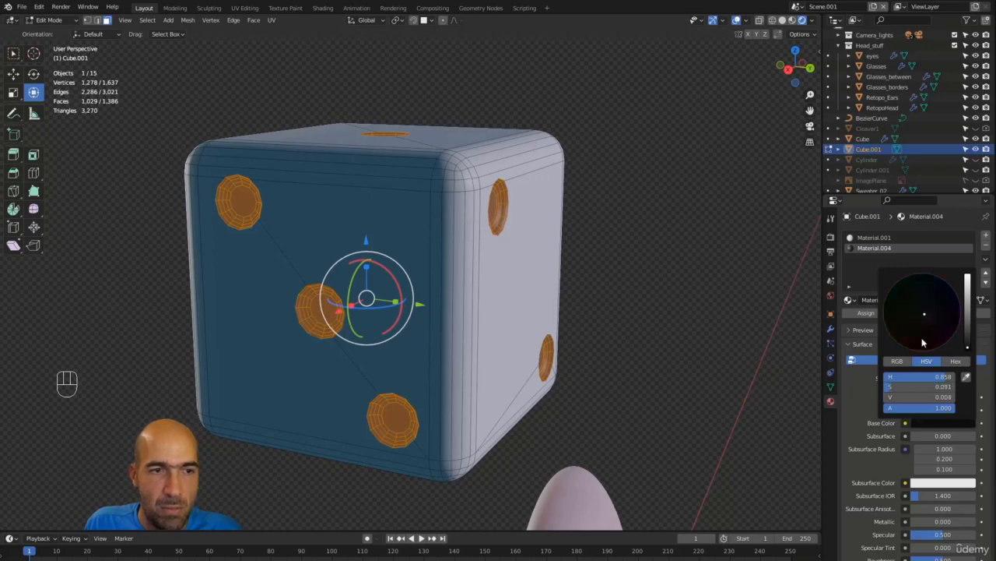
alt+drag(778, 290, 672, 273)
alt+right_drag(672, 273, 667, 285)
mouse_move(656, 263)
alt+mouse_down()
mouse_move(423, 249)
mouse_move(592, 317)
mouse_move(456, 287)
mouse_move(498, 273)
mouse_move(522, 241)
mouse_move(478, 235)
alt+mouse_up()
key(Tab)
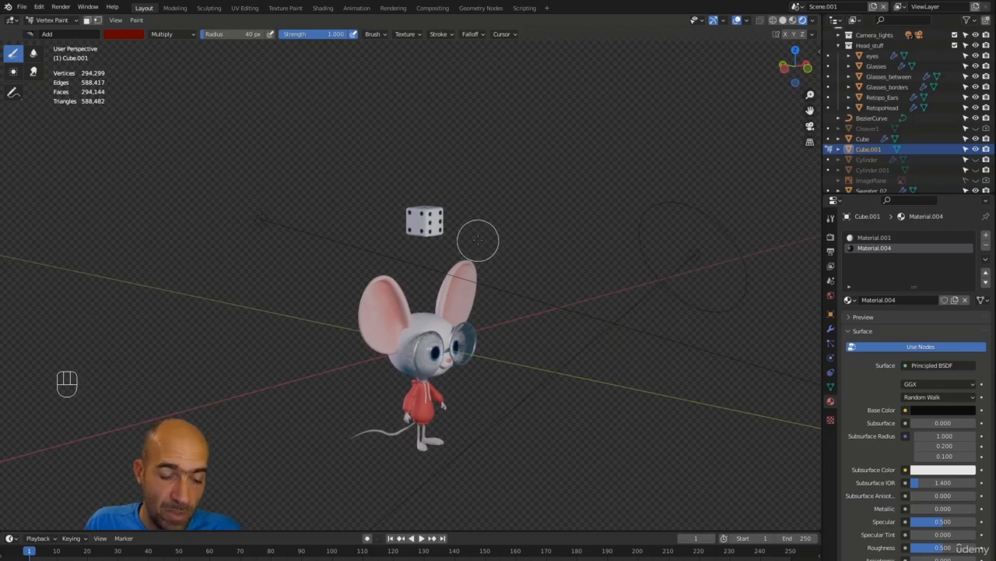
- Select the die's whole mesh in Edit Mode and scale it down to a small fraction of its size
key(Tab)
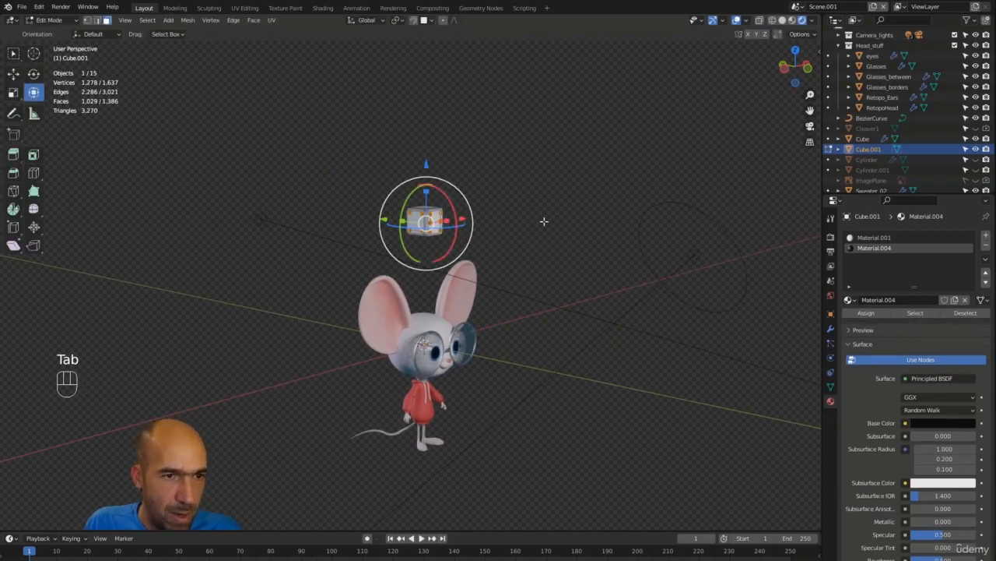
key(a)
key(s)
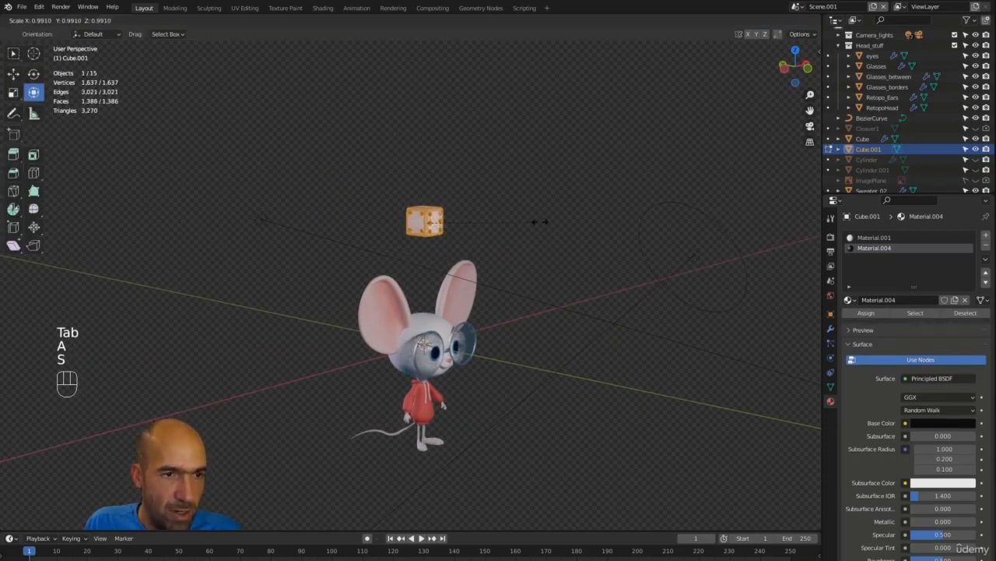
click(457, 223)
- Move the small die down in front of the mouse's red sweater and deselect its mesh
alt+drag(457, 223, 503, 214)
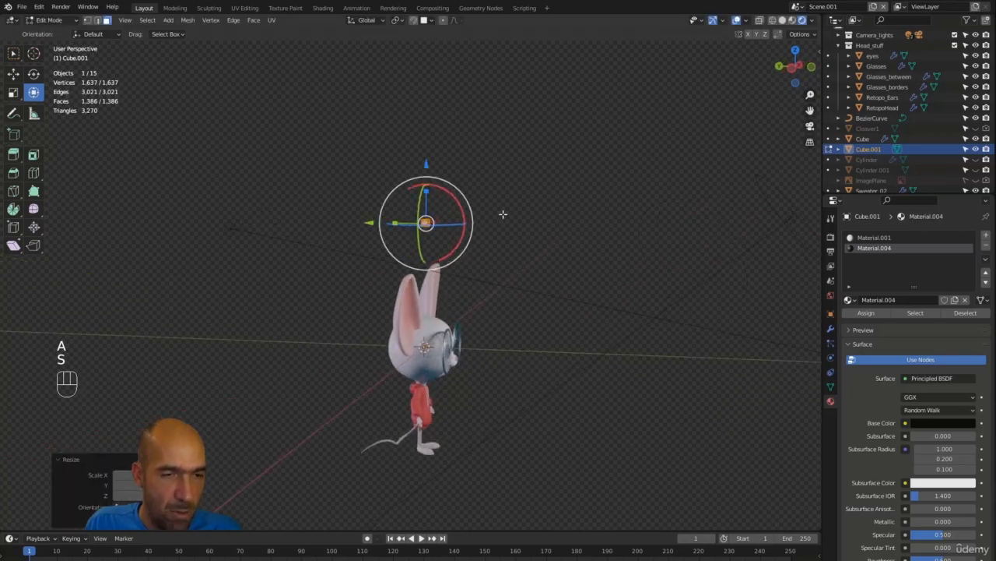
key(g)
click(522, 384)
alt+drag(521, 384, 611, 389)
alt+shift+drag(612, 389, 612, 280)
alt+drag(612, 280, 661, 295)
key(g)
click(583, 327)
key(g)
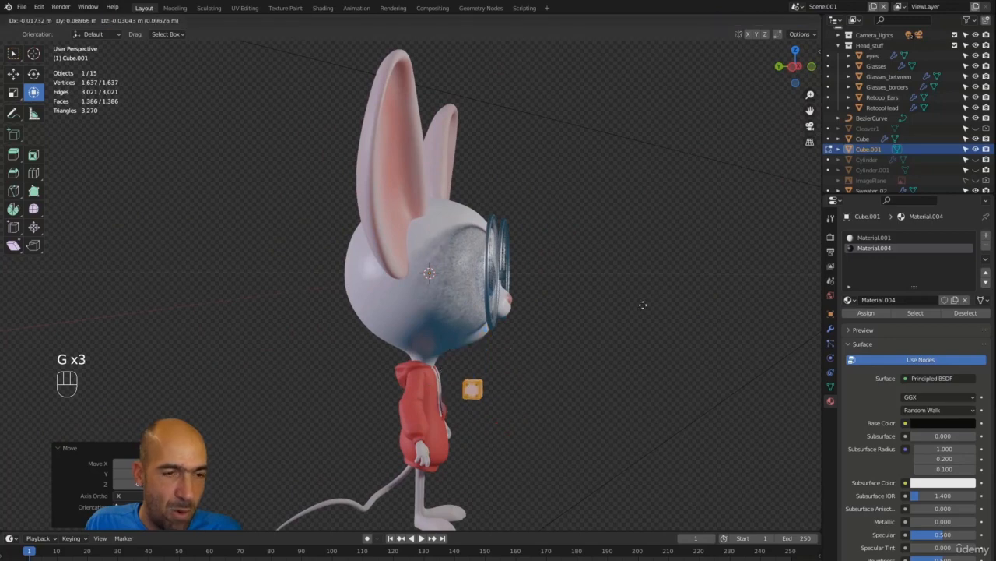
click(632, 307)
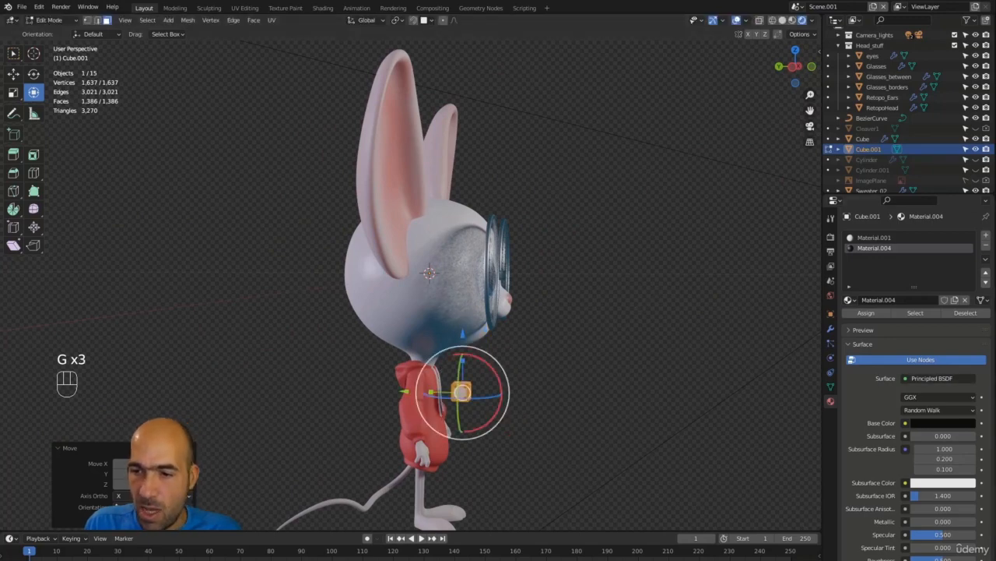
drag(577, 314, 505, 255)
alt+drag(586, 254, 565, 269)
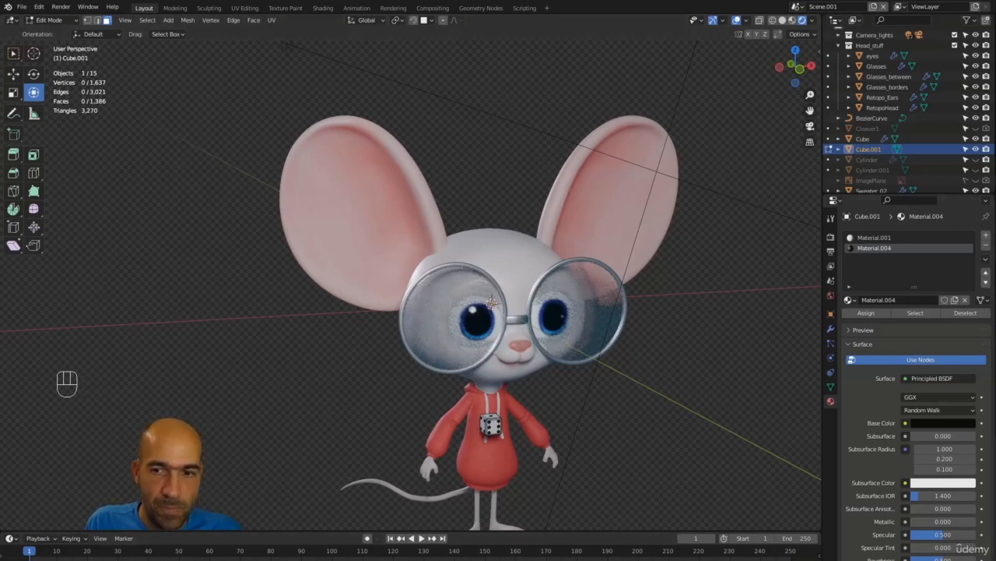
- Bring the character reference image over the viewport and zoom it in on the white cup in the mouse's hand
right_drag(995, 155, 226, 204)
middle_drag(227, 204, 214, 169)
scroll(202, 184, up, 3)
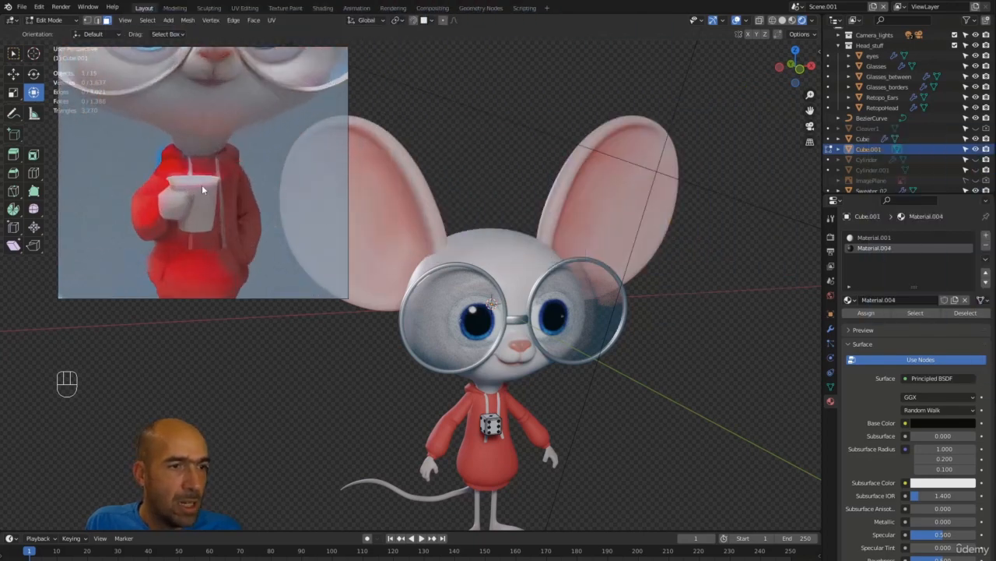
right_drag(213, 180, 204, 214)
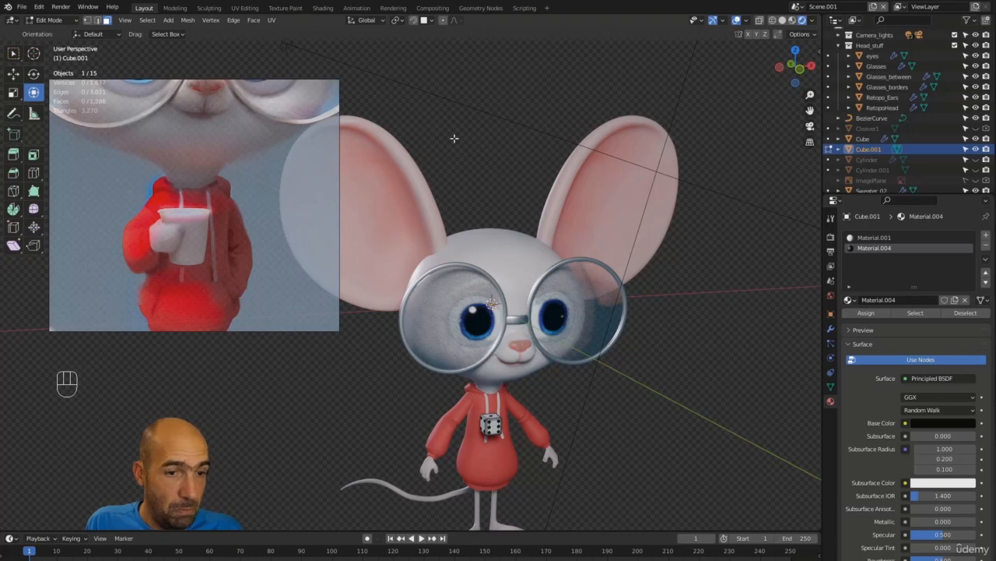
- Leave the die's Edit Mode and try to add a new object to the scene
key(Tab)
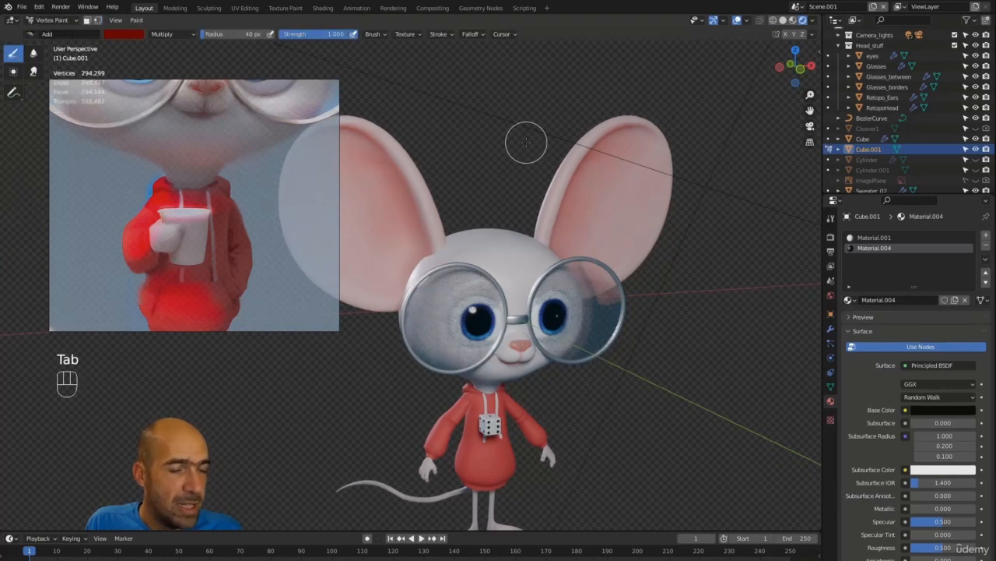
mouse_move(524, 143)
alt+mouse_down()
mouse_move(644, 144)
mouse_move(592, 165)
mouse_move(640, 300)
alt+mouse_up()
mouse_move(610, 176)
alt+mouse_down()
mouse_move(594, 161)
mouse_move(611, 168)
alt+mouse_up()
key(shift+a)
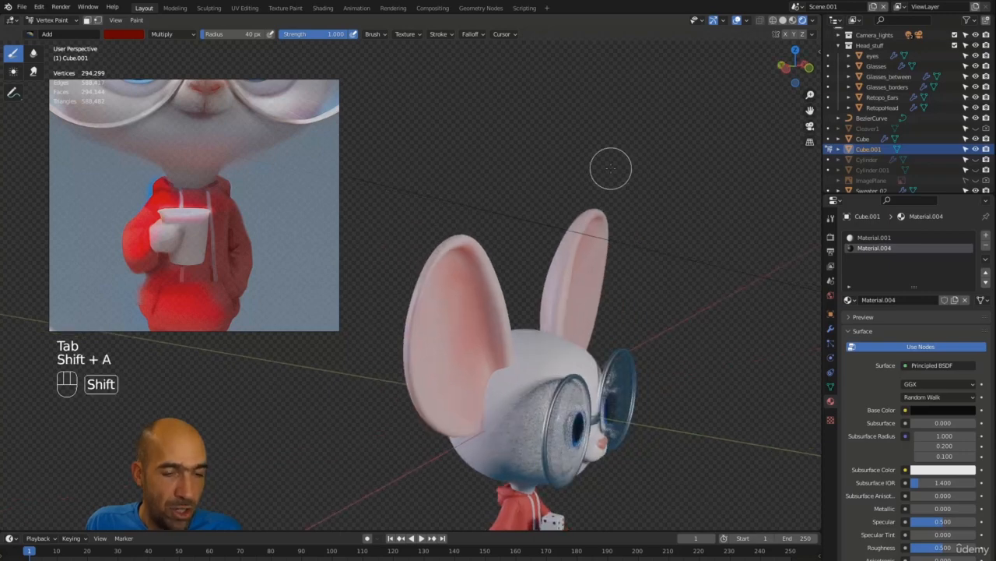
key(shift+a)
key(shift+a)
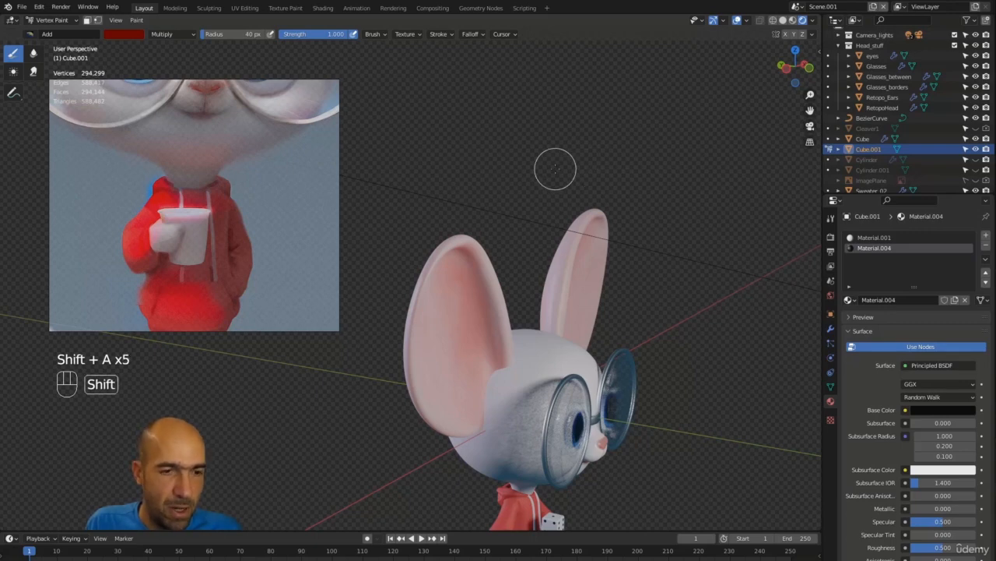
key(shift+a)
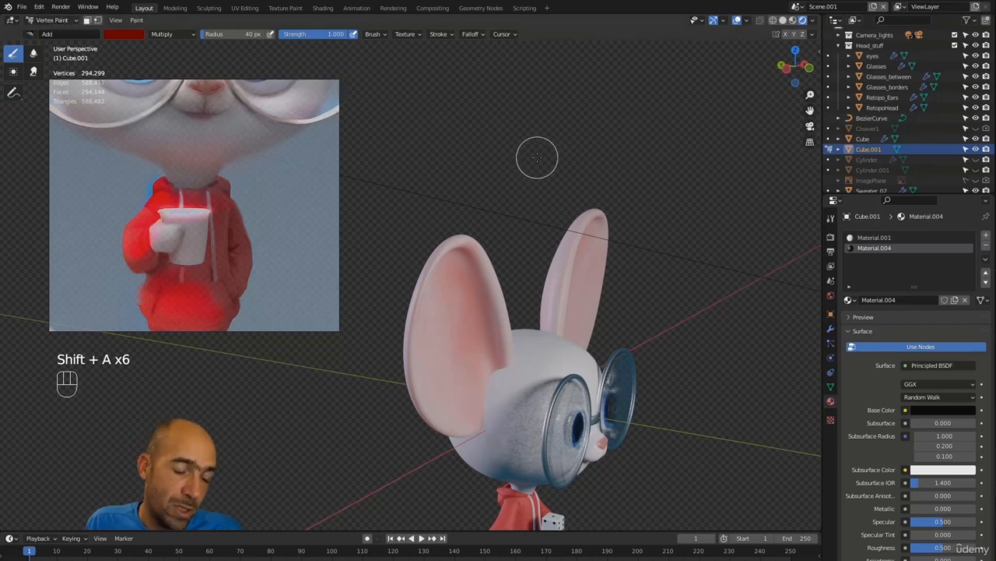
- Switch from Vertex Paint to Object Mode and add a 12-sided mesh cylinder with a 1 m radius
key(ctrl+Tab)
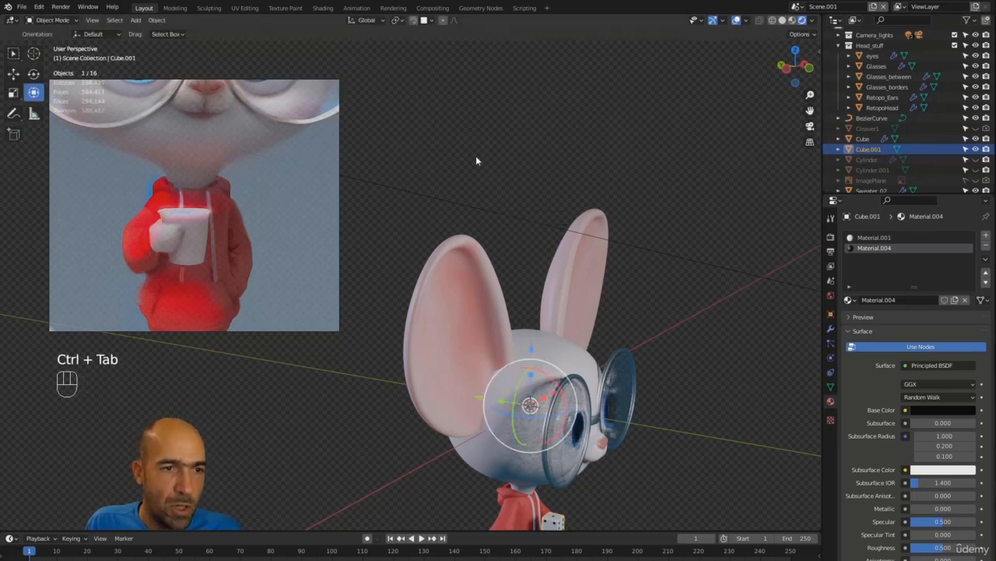
key(shift+a)
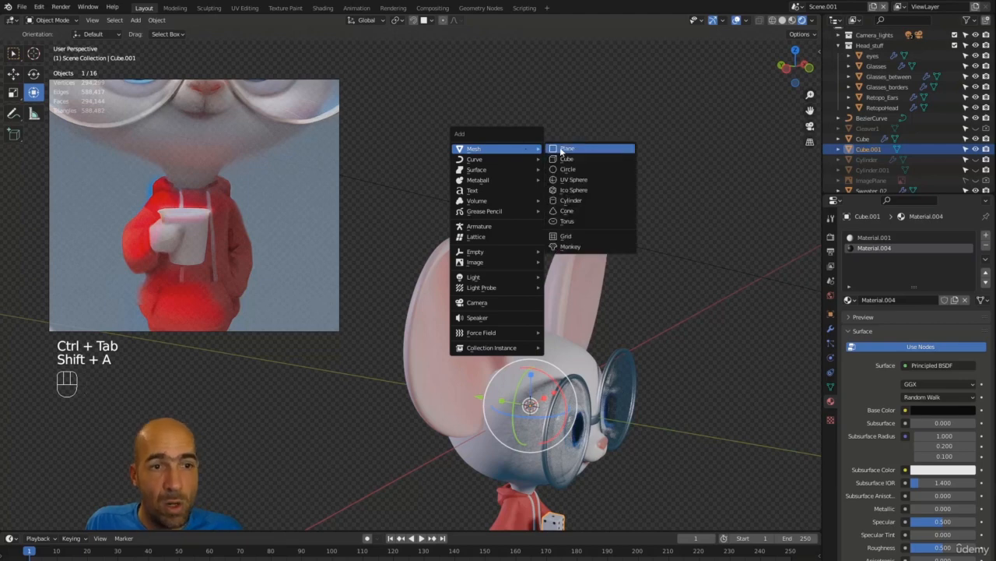
click(588, 202)
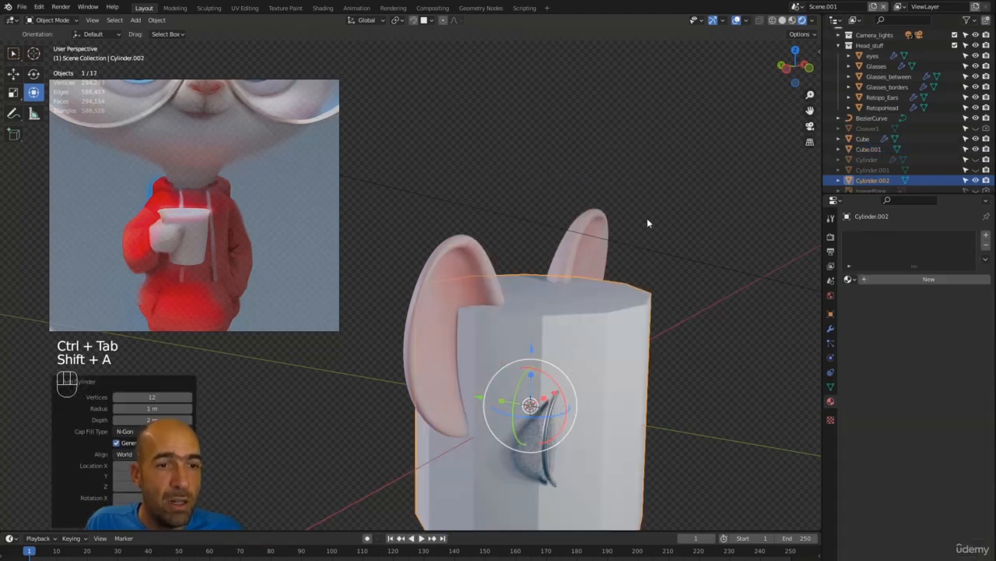
alt+shift+middle_drag(647, 218, 671, 198)
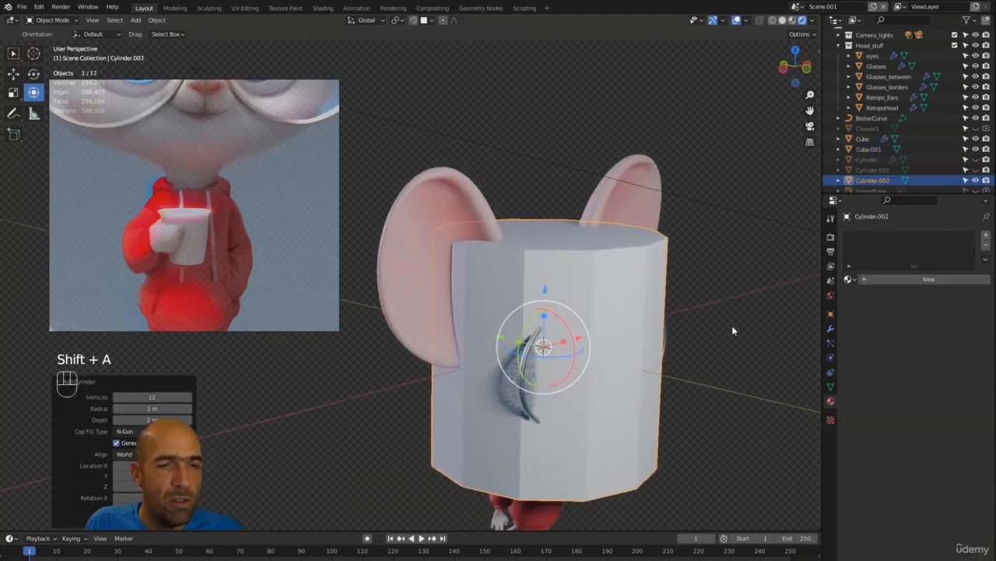
alt+middle_drag(732, 331, 709, 319)
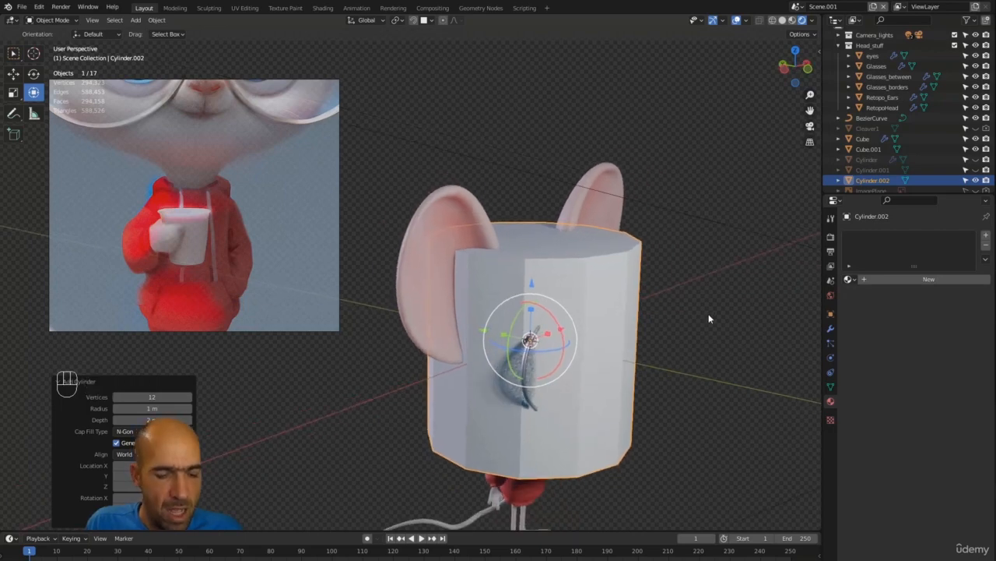
- Move the cylinder's whole mesh straight up in Edit Mode until it sits above the mouse's ears
key(Tab)
drag(531, 282, 543, 45)
alt+middle_drag(676, 398, 620, 363)
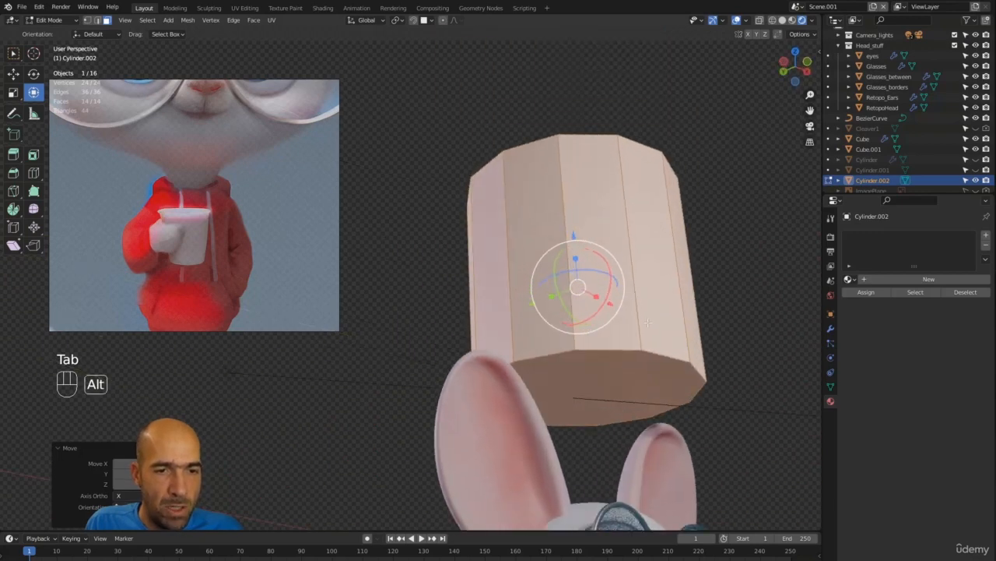
- Select the cylinder's bottom face and scale it down to taper the body like the reference cup
click(621, 363)
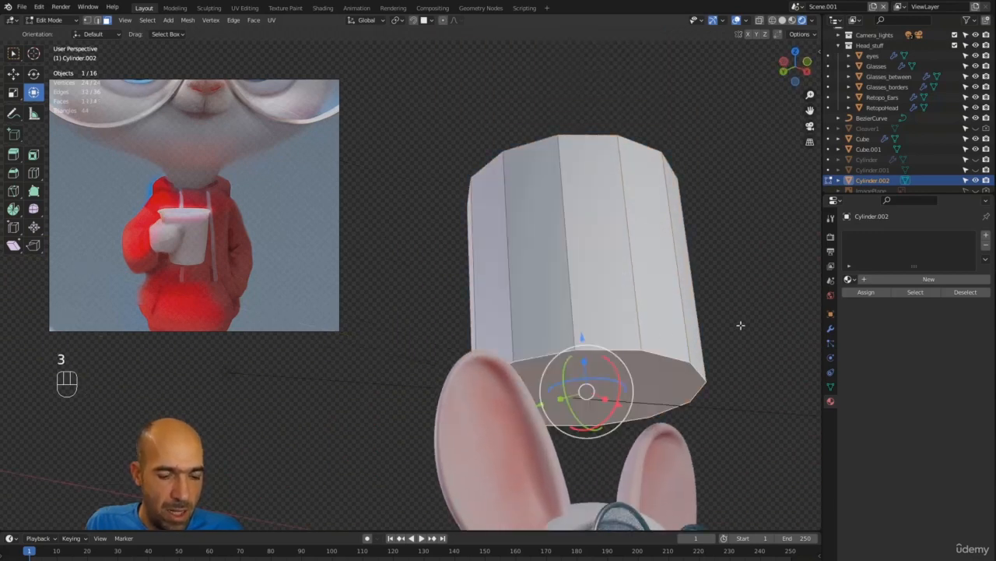
key(s)
click(695, 353)
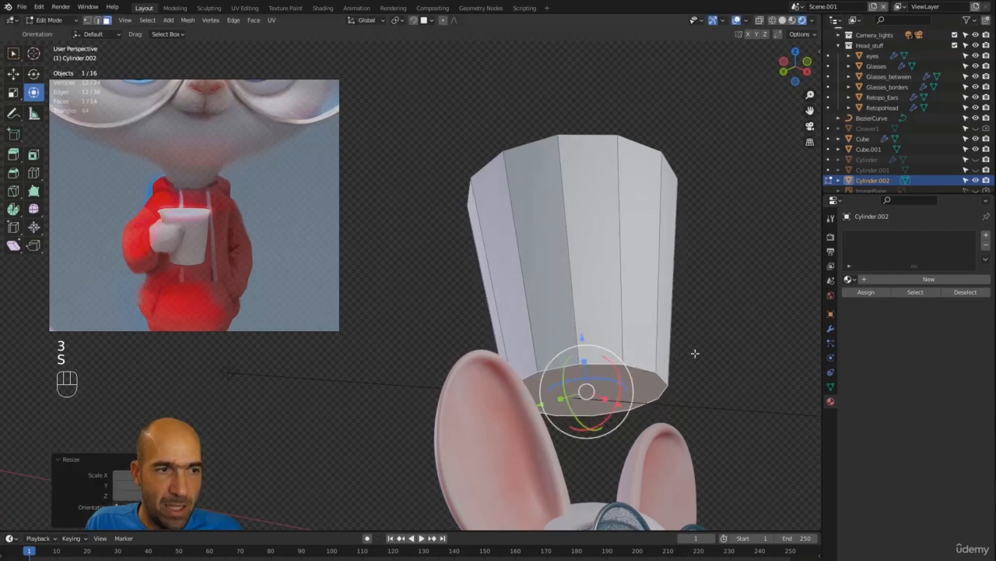
alt+middle_drag(695, 353, 637, 285)
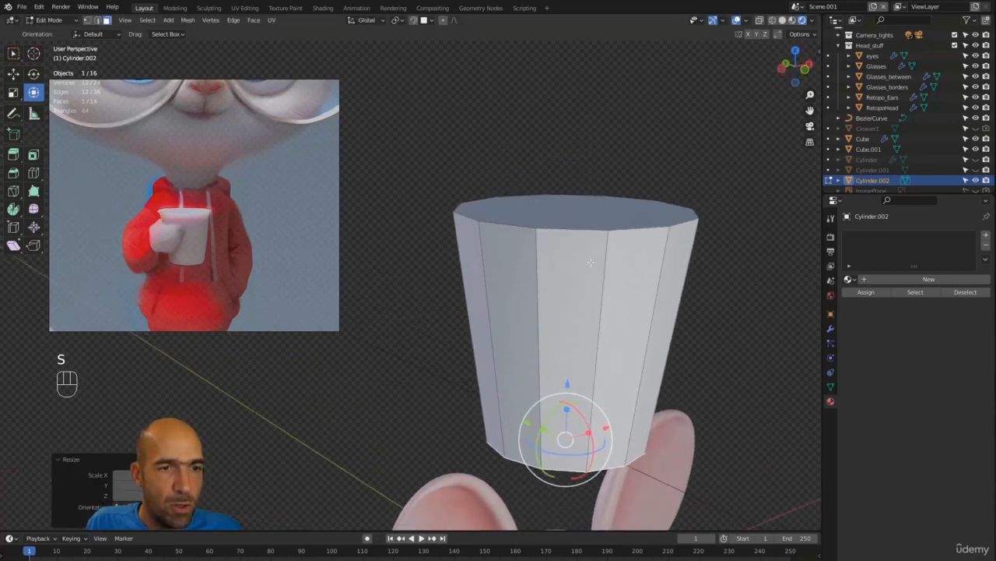
- Select and delete the cylinder's top face to open the cup
click(604, 241)
click(607, 212)
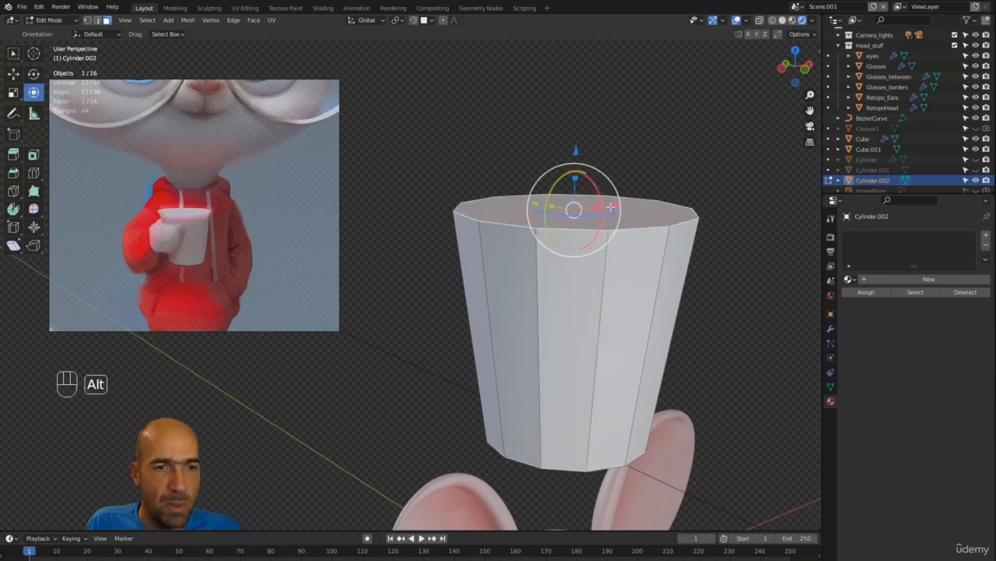
alt+drag(608, 212, 592, 247)
key(x)
click(605, 237)
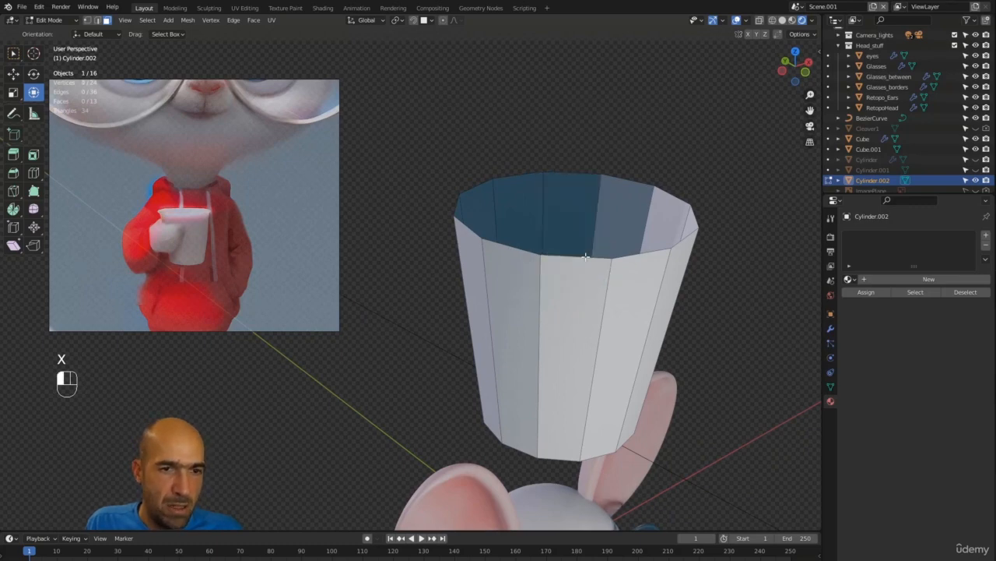
- Extrude the cup's open top edge loop outward by scaling it up, and raise it slightly to form a flared rim
key(2)
alt+shift+click(586, 255)
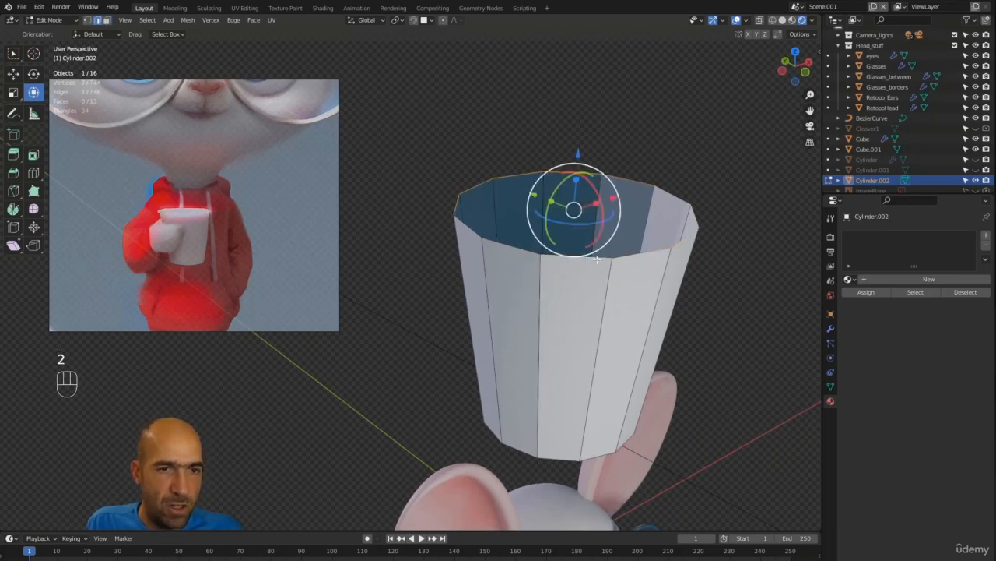
alt+drag(671, 277, 633, 297)
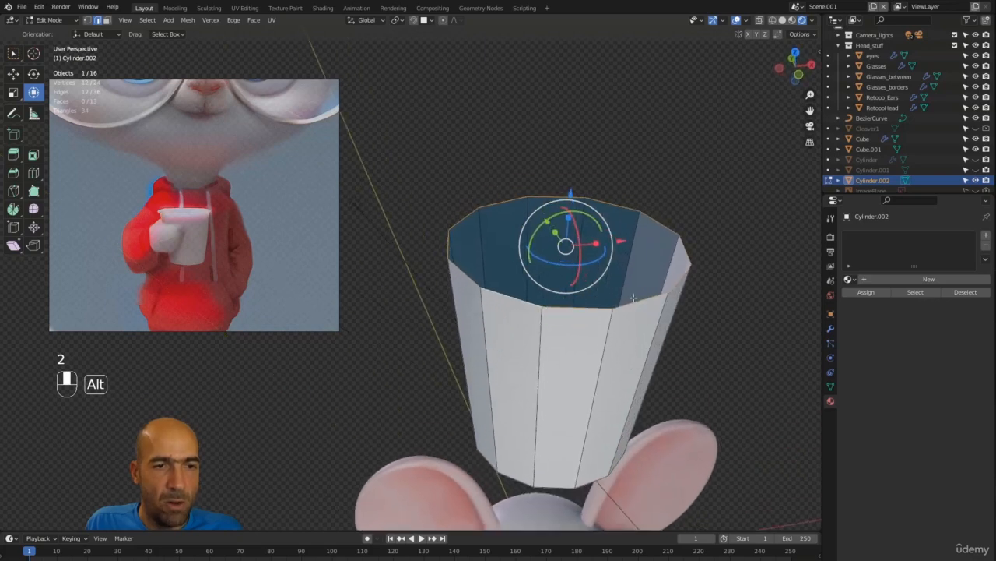
key(e)
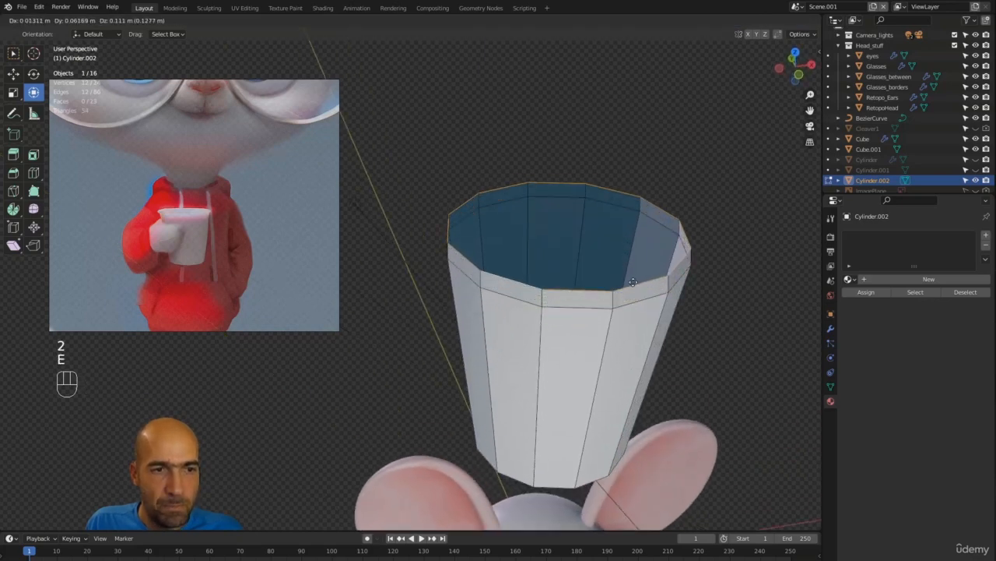
right_click(638, 282)
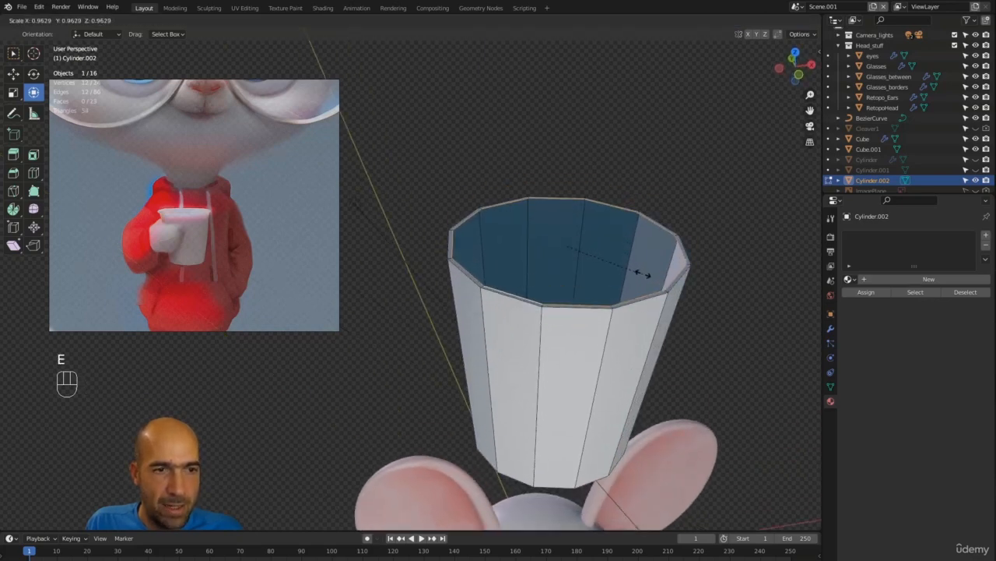
key(s)
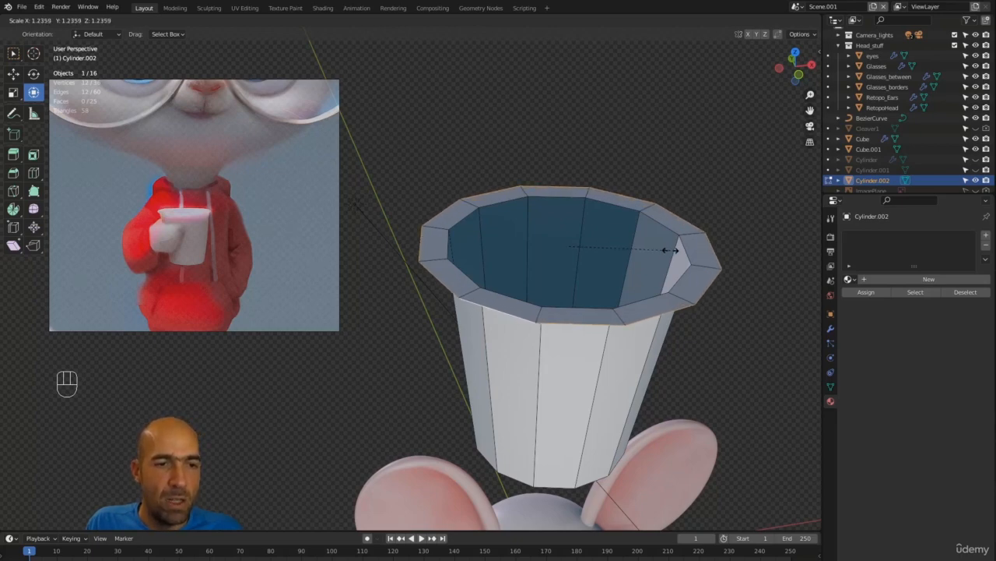
click(663, 251)
middle_drag(662, 251, 669, 208)
drag(568, 191, 566, 175)
middle_drag(566, 175, 649, 179)
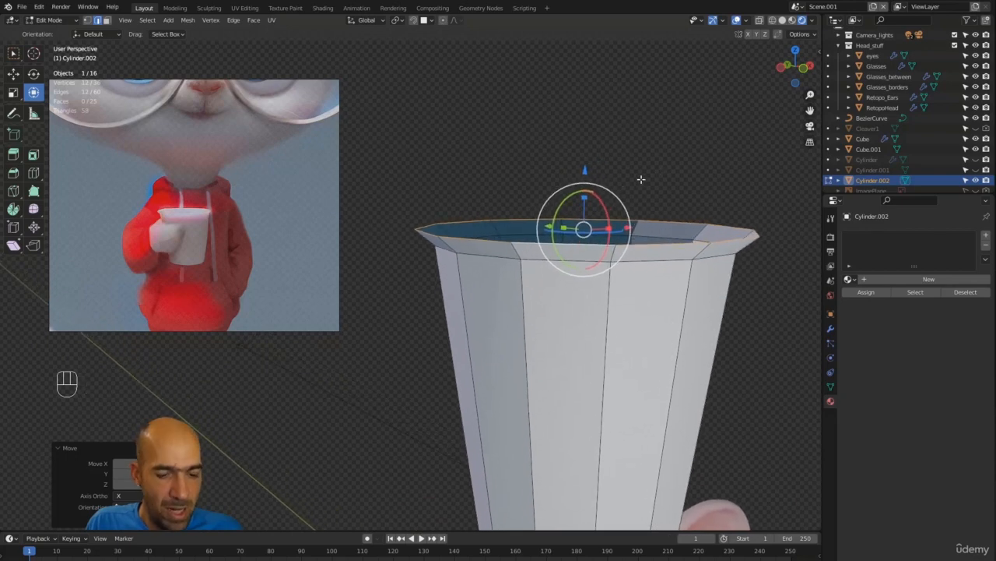
- Extrude the rim's outer edge loop slightly outward, and extrude it again about 0.045 m downward along Z
key(e)
key(s)
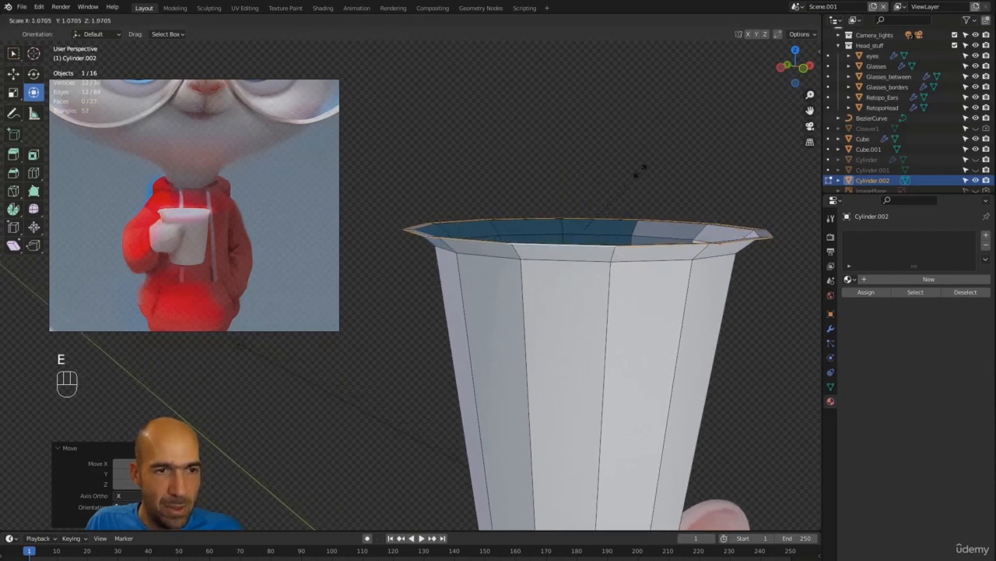
click(641, 170)
key(e)
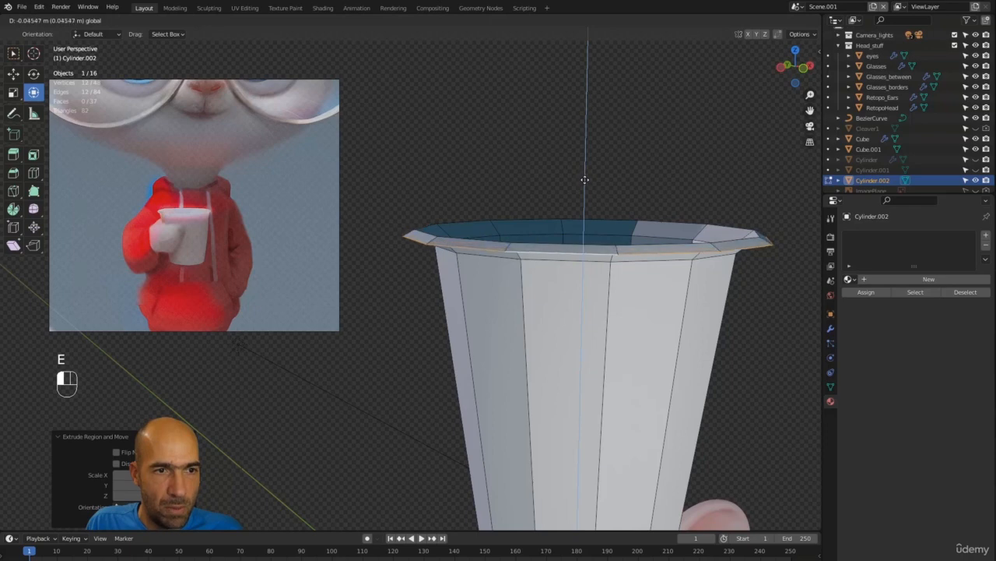
click(585, 181)
alt+middle_drag(633, 158, 669, 232)
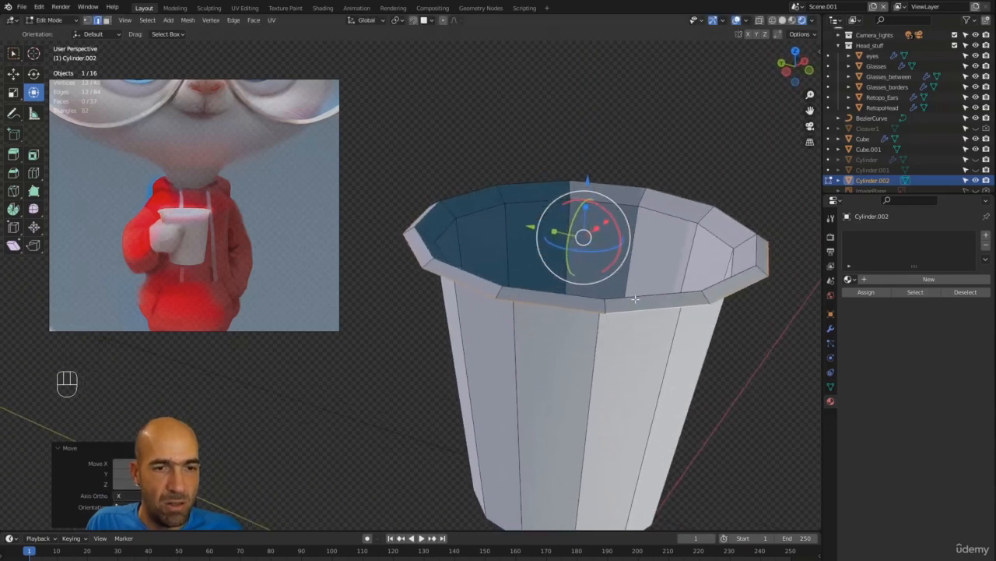
- Select the rim's outer face loop and scale it in to about 0.90
key(3)
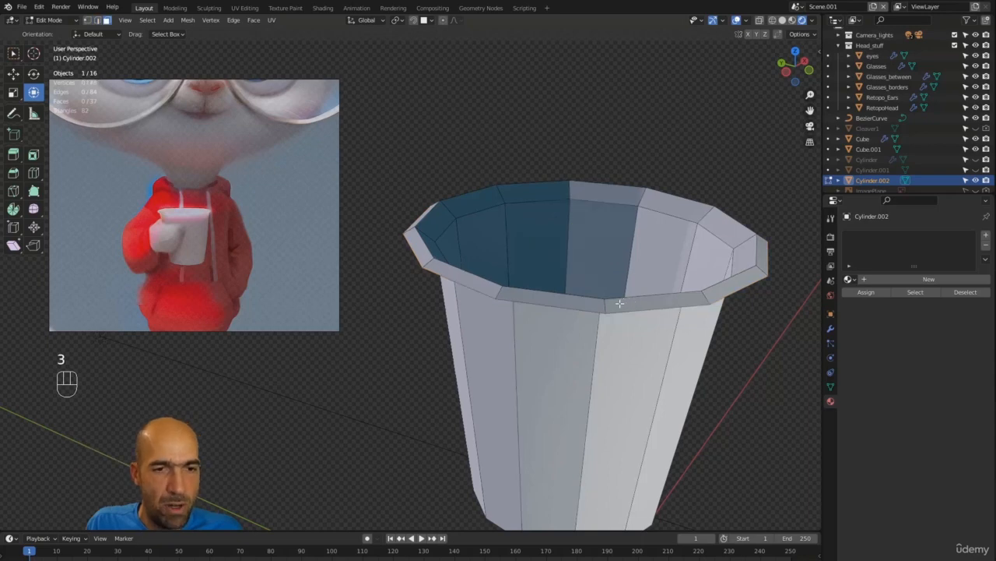
alt+click(604, 303)
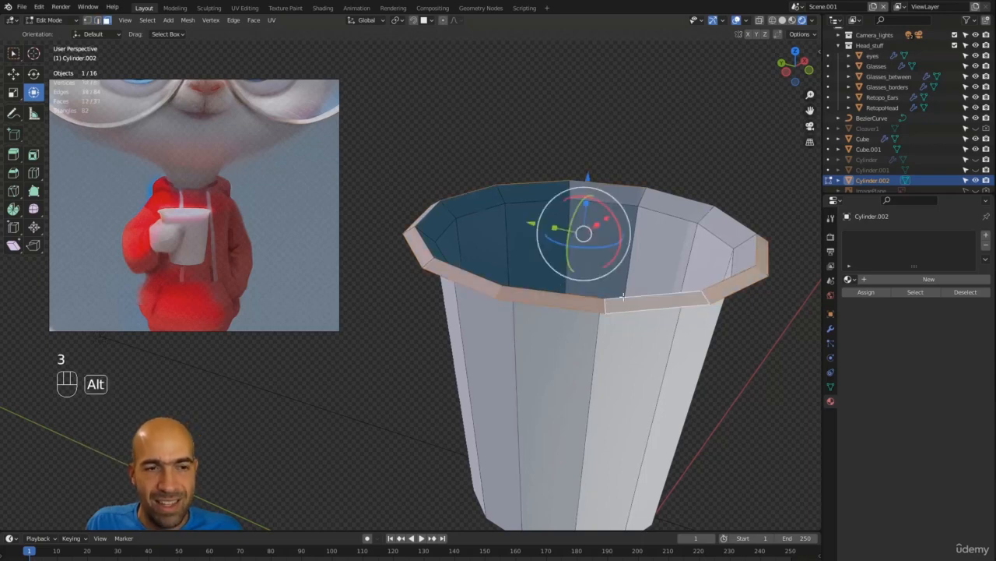
mouse_move(624, 297)
alt+middle_down()
mouse_move(672, 292)
mouse_move(615, 297)
mouse_move(635, 288)
mouse_move(618, 312)
alt+middle_up()
alt+click(633, 304)
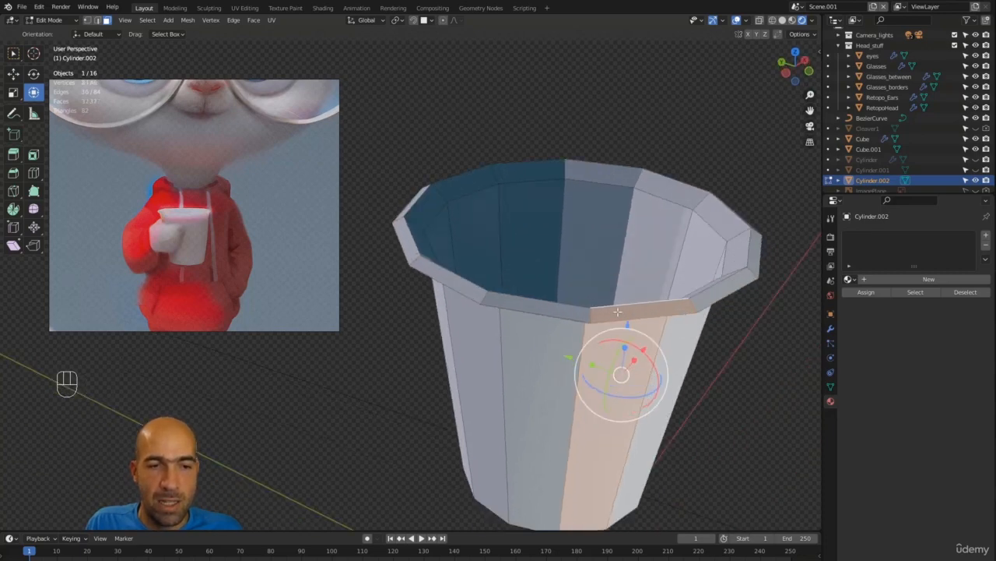
alt+click(589, 314)
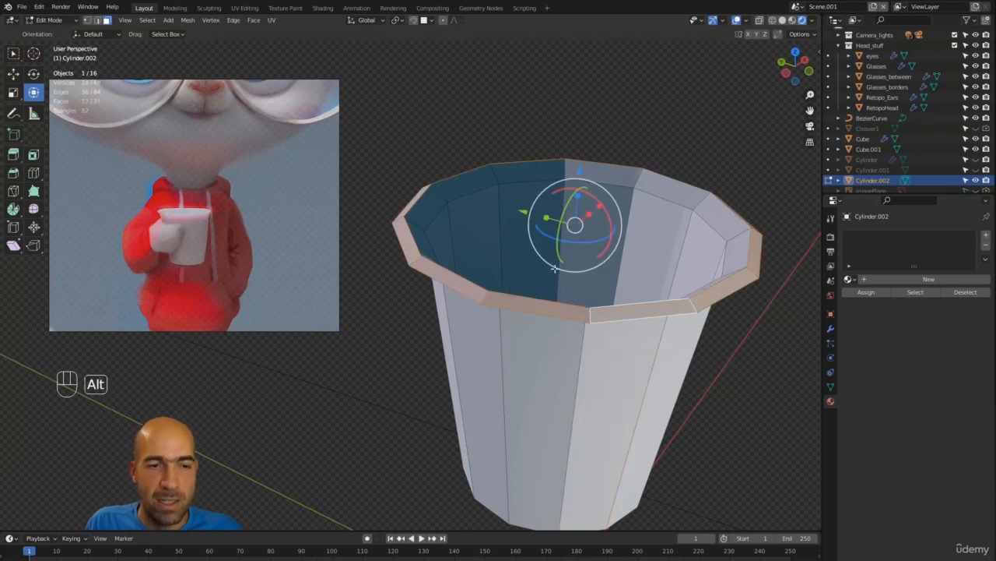
middle_drag(555, 269, 574, 251)
key(s)
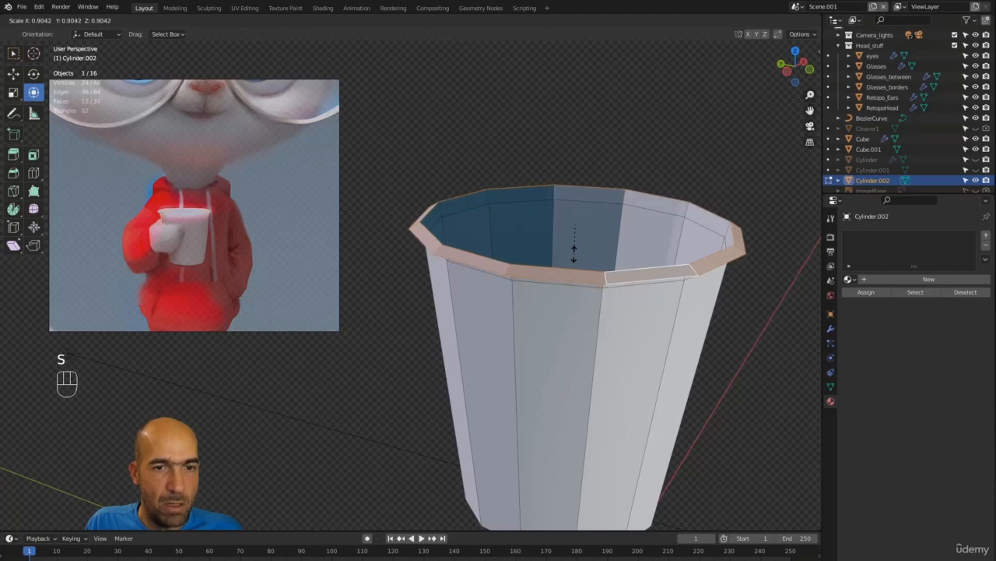
click(574, 253)
middle_drag(574, 253, 688, 238)
- Select the rim's lower outer edge loop and extrude it about 0.08 m downward along Z
click(689, 201)
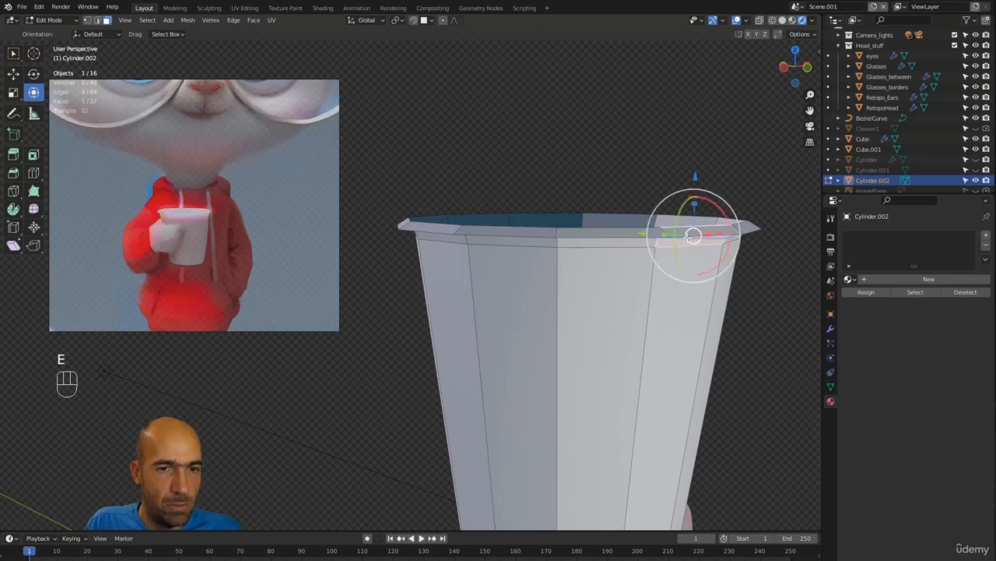
key(w)
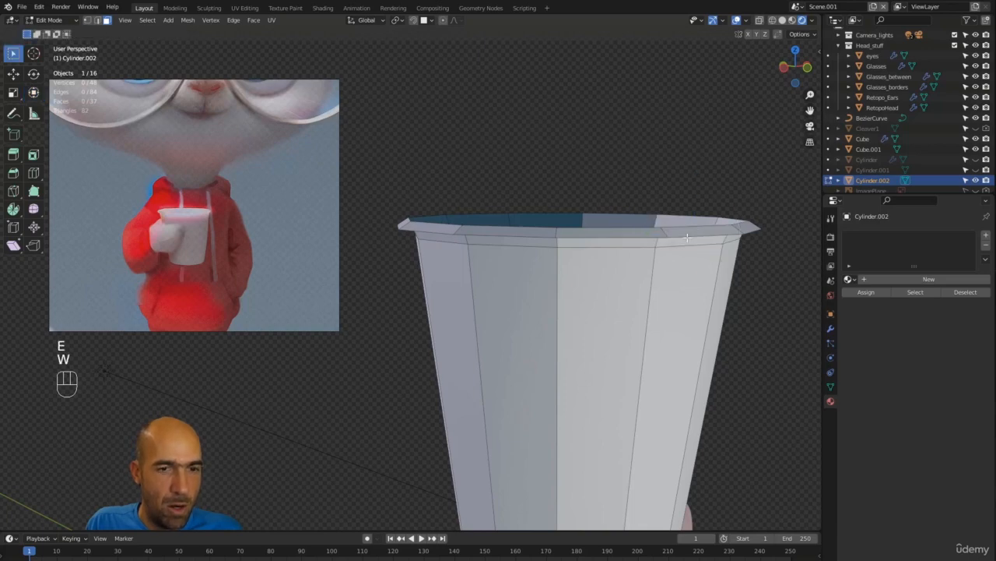
key(1)
key(2)
alt+click(688, 238)
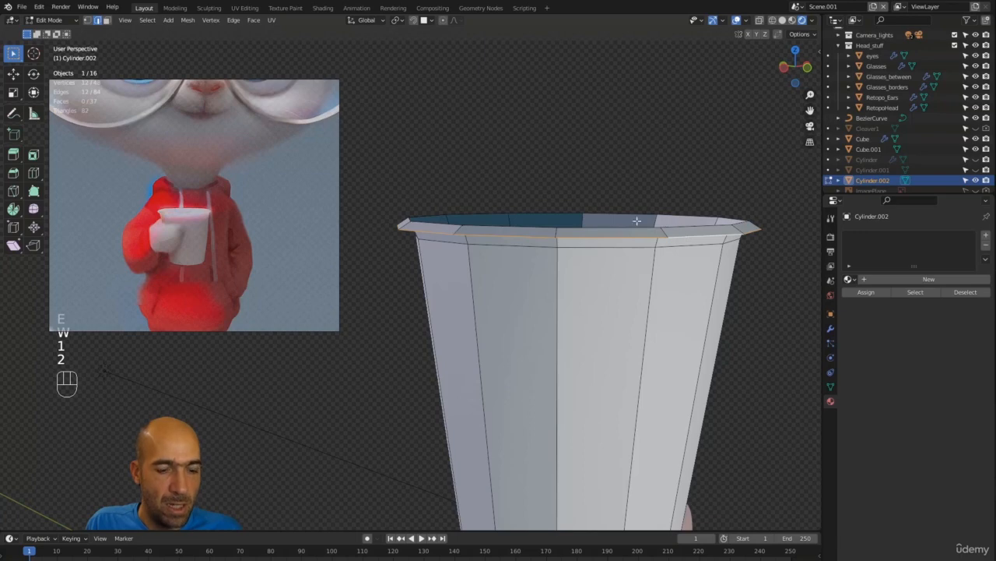
key(e)
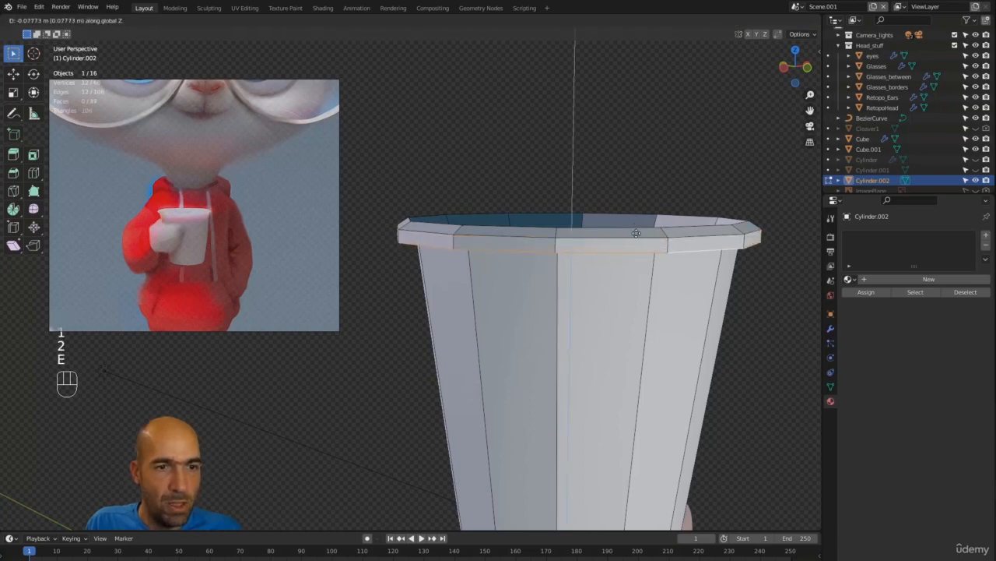
click(636, 233)
alt+drag(636, 233, 652, 247)
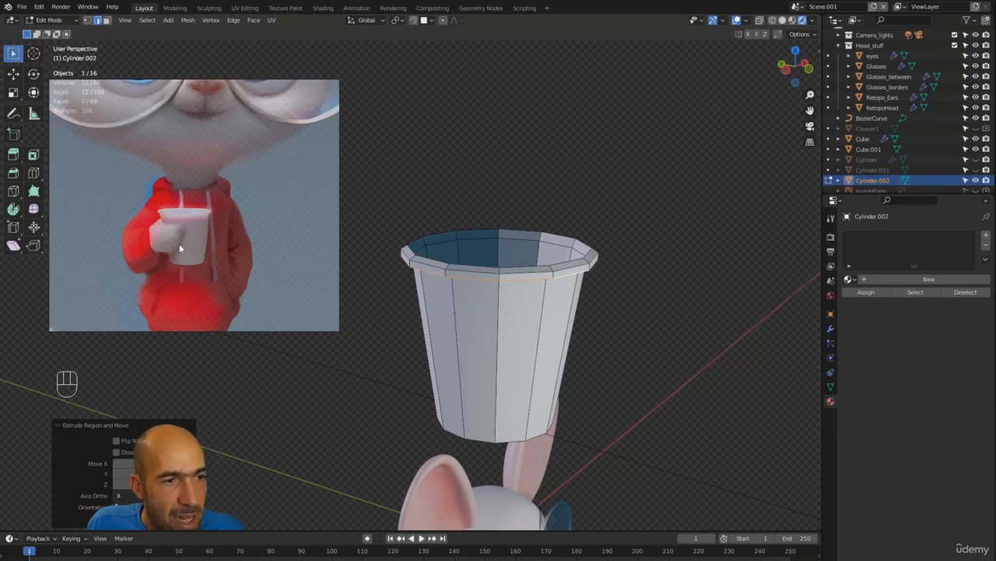
alt+drag(496, 304, 435, 300)
alt+shift+drag(507, 310, 471, 393)
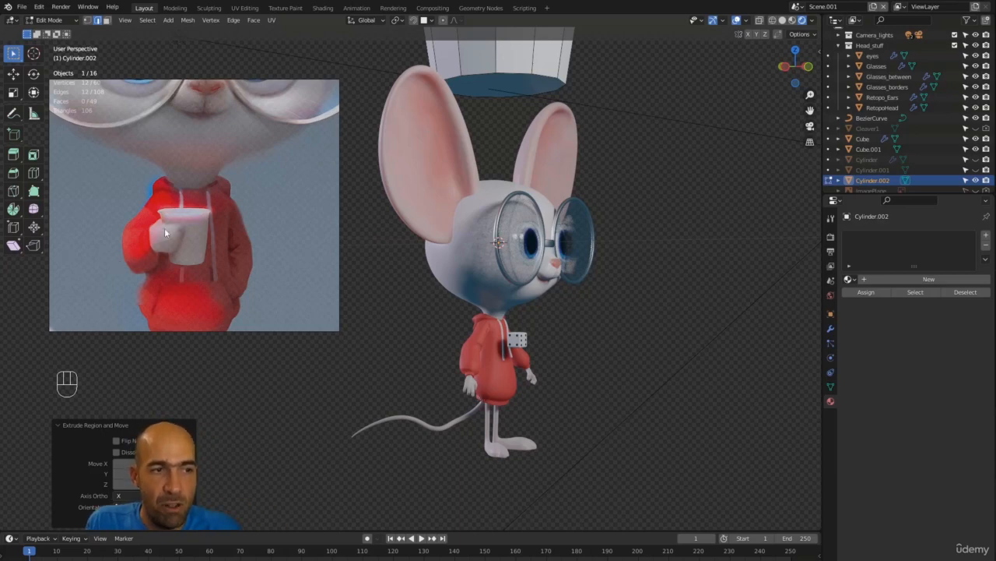
alt+middle_drag(587, 240, 534, 252)
alt+shift+middle_drag(576, 175, 594, 263)
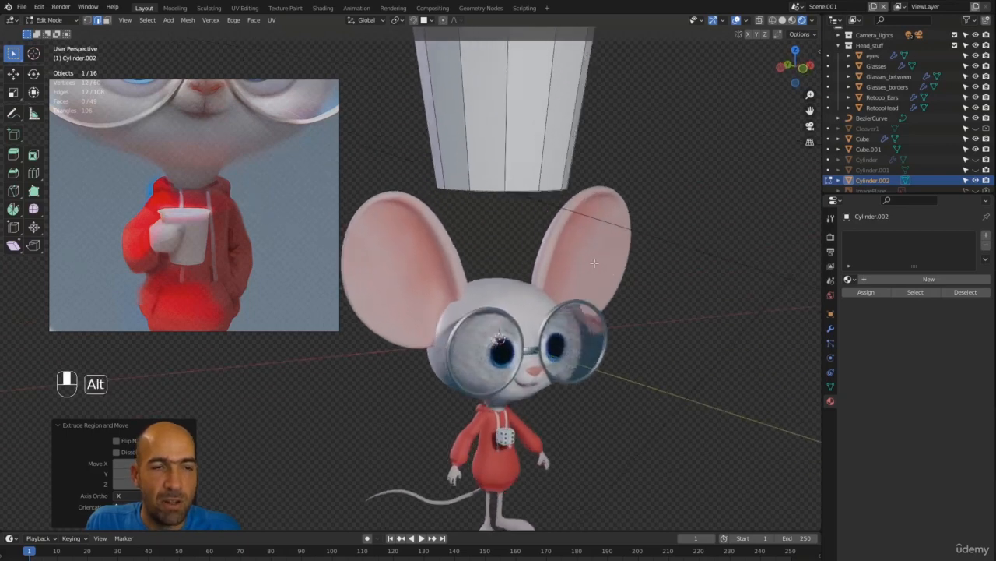
alt+shift+middle_drag(603, 227, 618, 249)
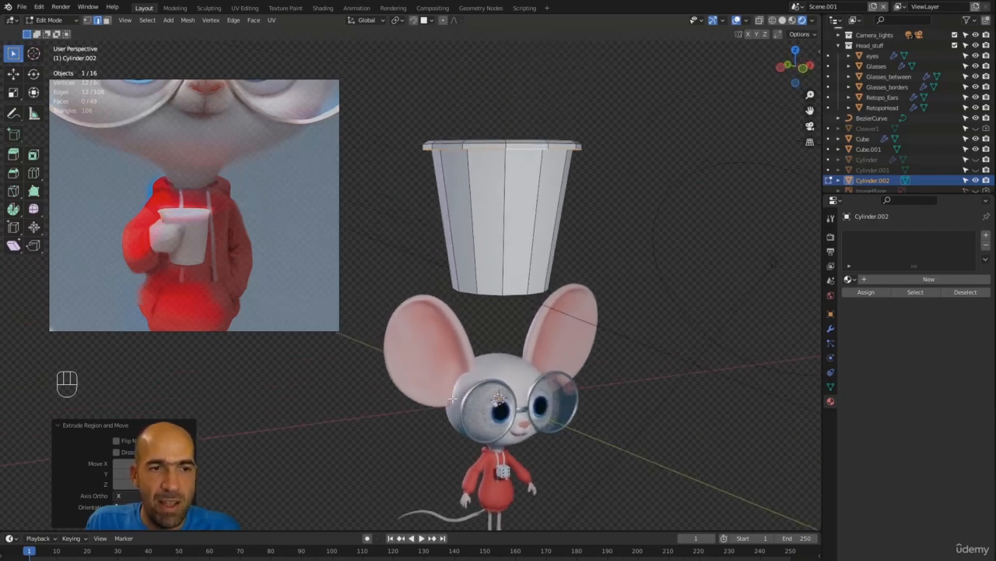
- Add a Solidify modifier with 0.04 m thickness to the cup, followed by a Subdivision Surface modifier
click(500, 201)
alt+middle_drag(587, 187, 599, 225)
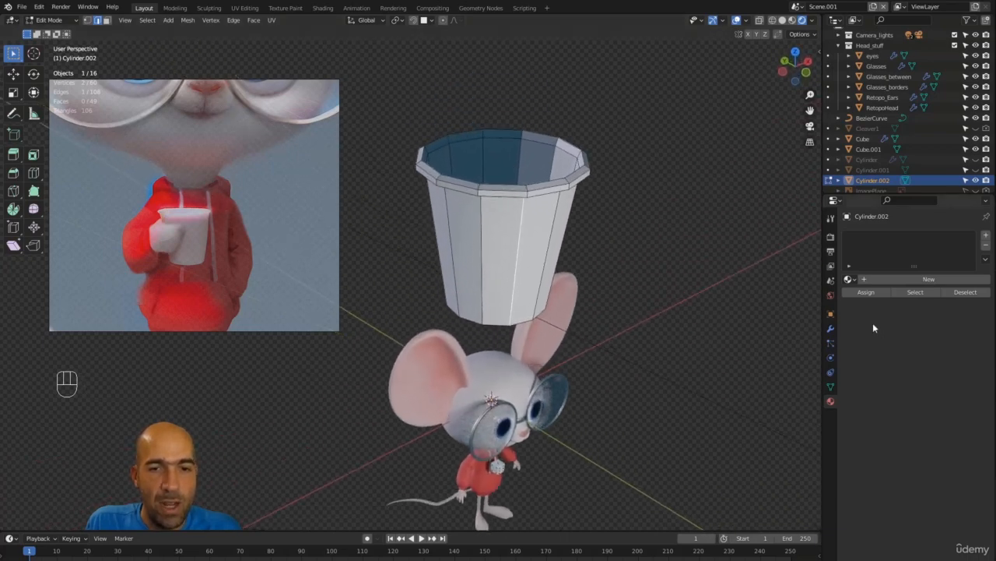
click(831, 328)
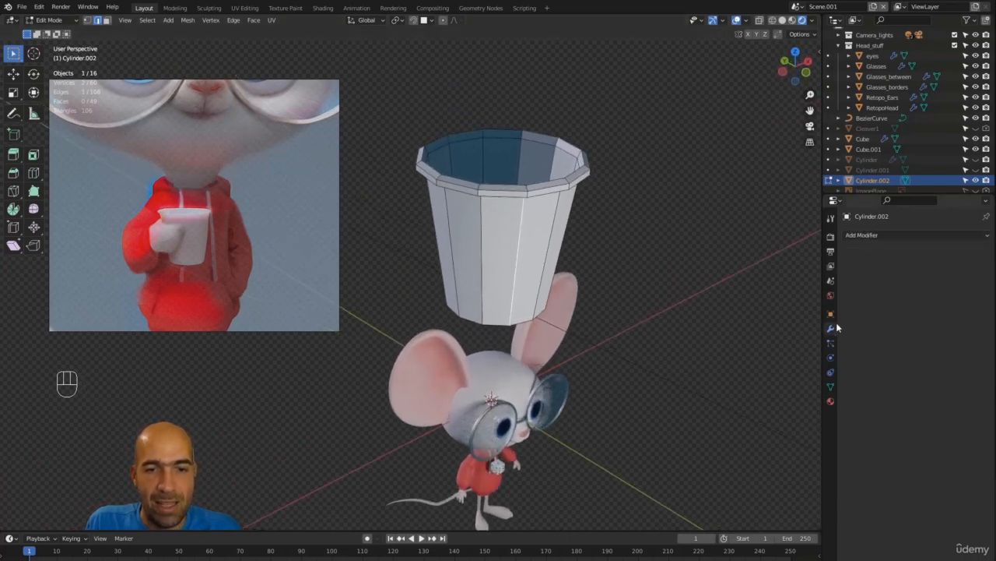
click(866, 238)
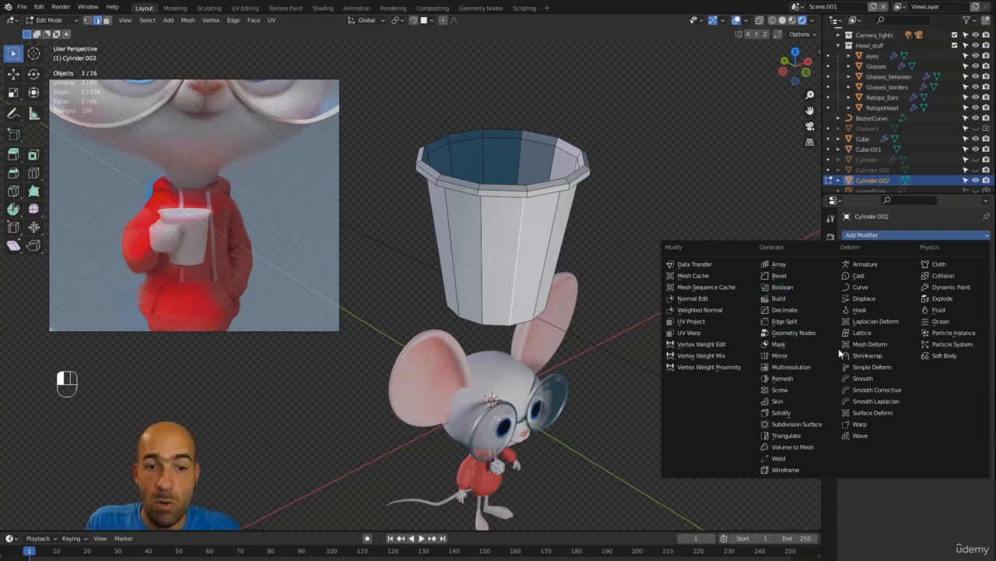
click(794, 412)
mouse_move(667, 268)
ctrl+alt+middle_down()
mouse_move(647, 245)
mouse_move(658, 261)
ctrl+alt+middle_up()
mouse_move(934, 280)
mouse_down()
mouse_move(962, 280)
mouse_move(934, 281)
mouse_up()
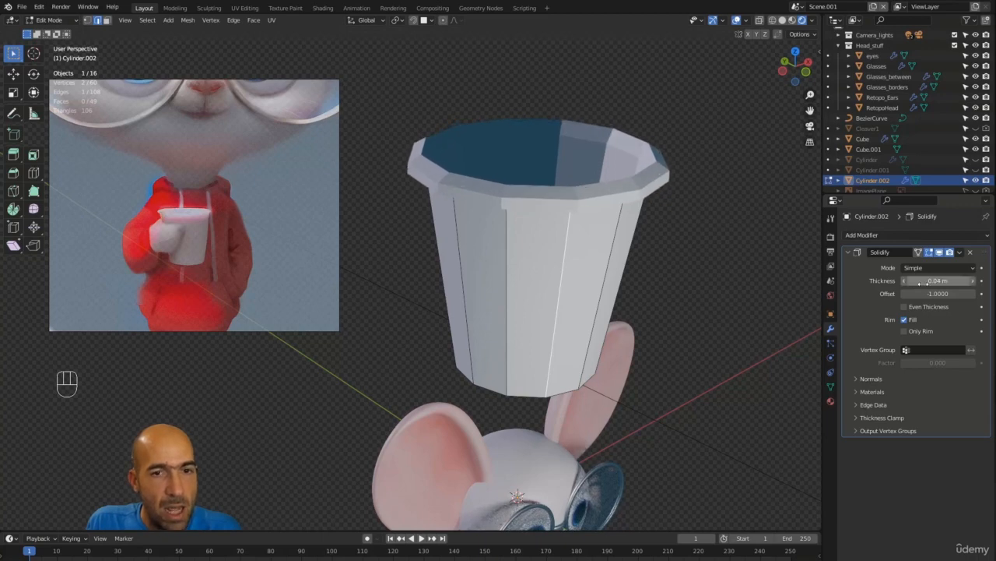
click(895, 235)
click(792, 425)
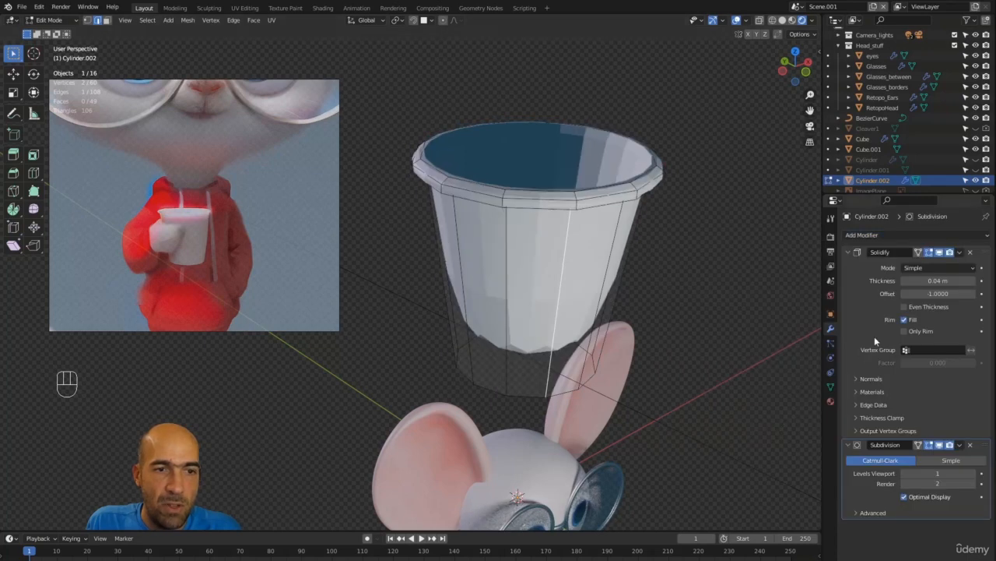
- Try raising the Solidify modifier's inner, outer and rim creases, and reset all three to 0
click(874, 405)
drag(923, 420, 943, 420)
drag(928, 430, 949, 441)
alt+drag(685, 327, 712, 302)
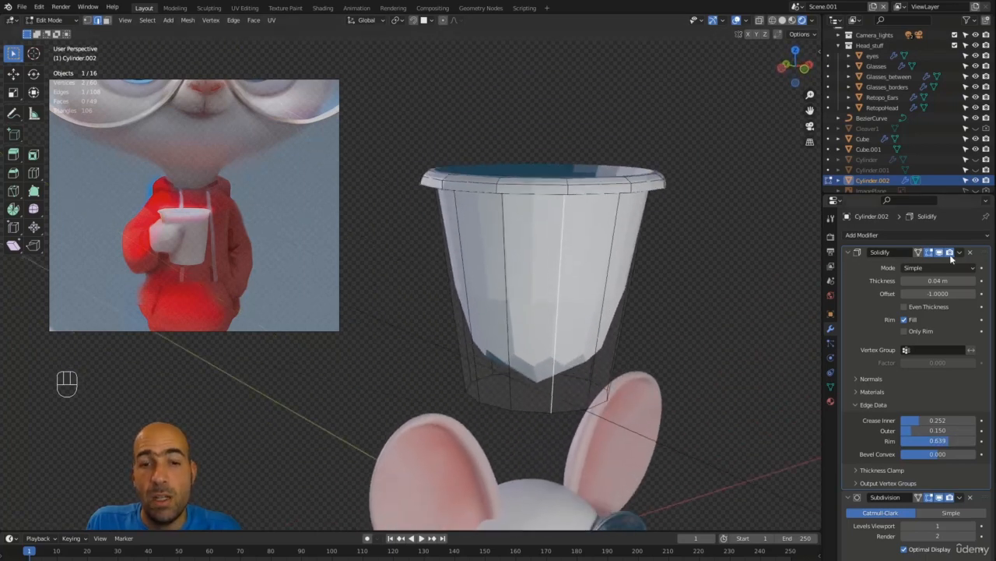
drag(938, 420, 902, 441)
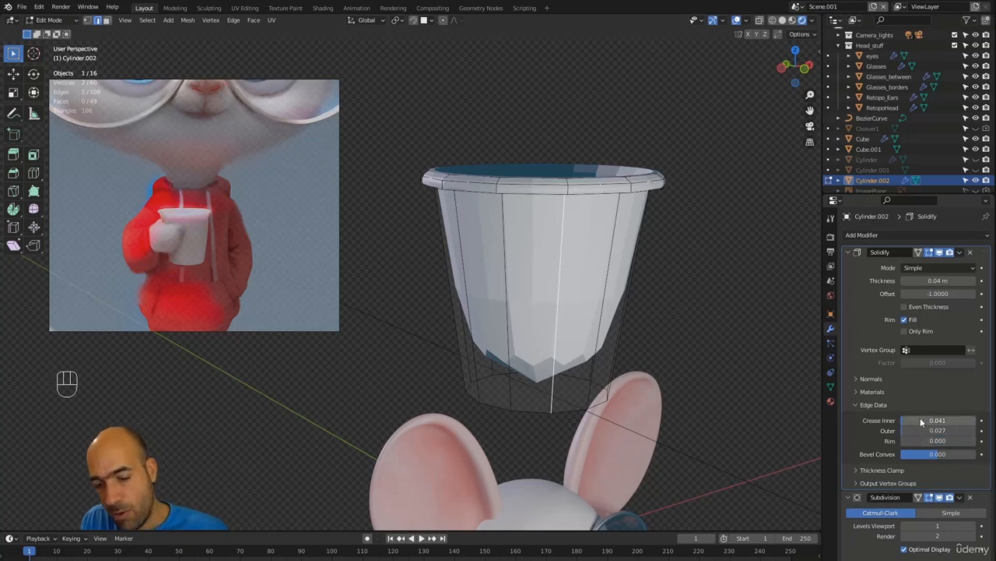
key(BackSpace)
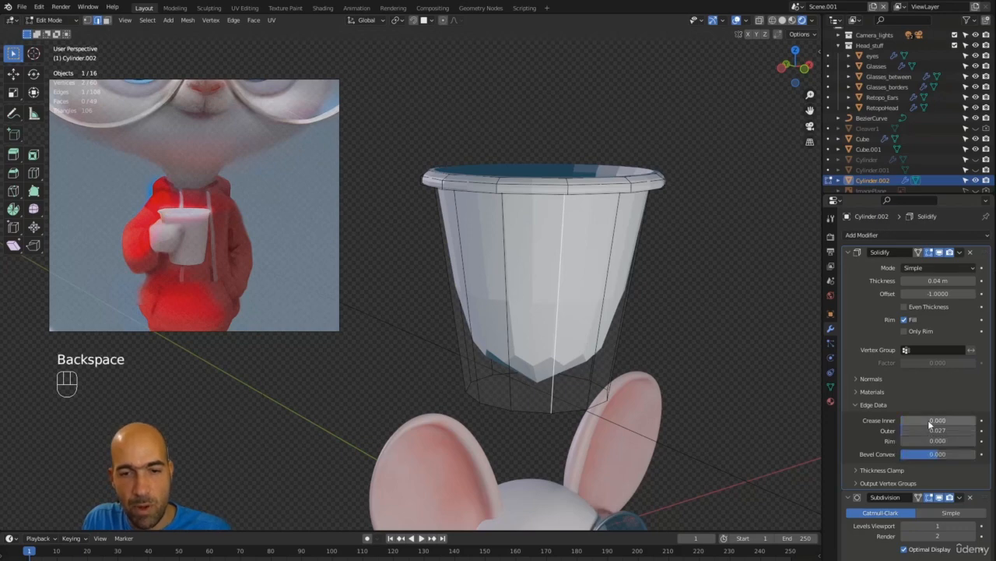
key(BackSpace)
key(BackSpace)
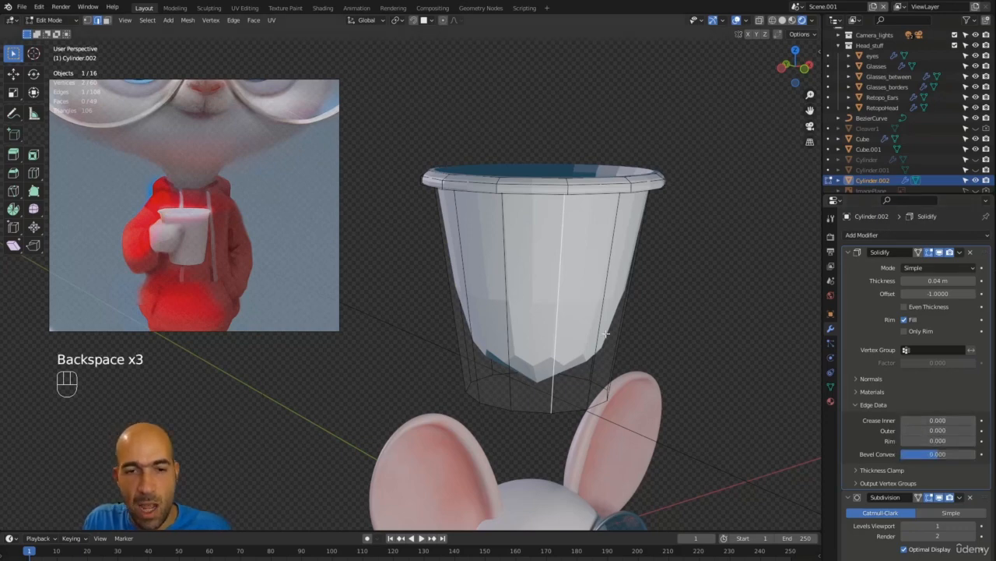
- Crease the cup's bottom edge loop to about 0.77 and raise the Subdivision viewport level to 3
middle_drag(674, 280, 678, 289)
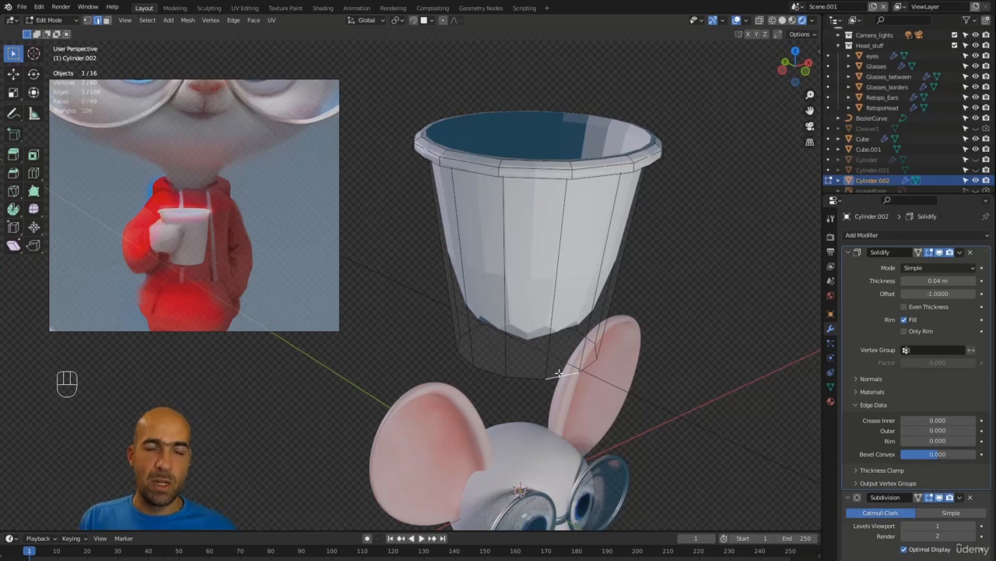
click(559, 373)
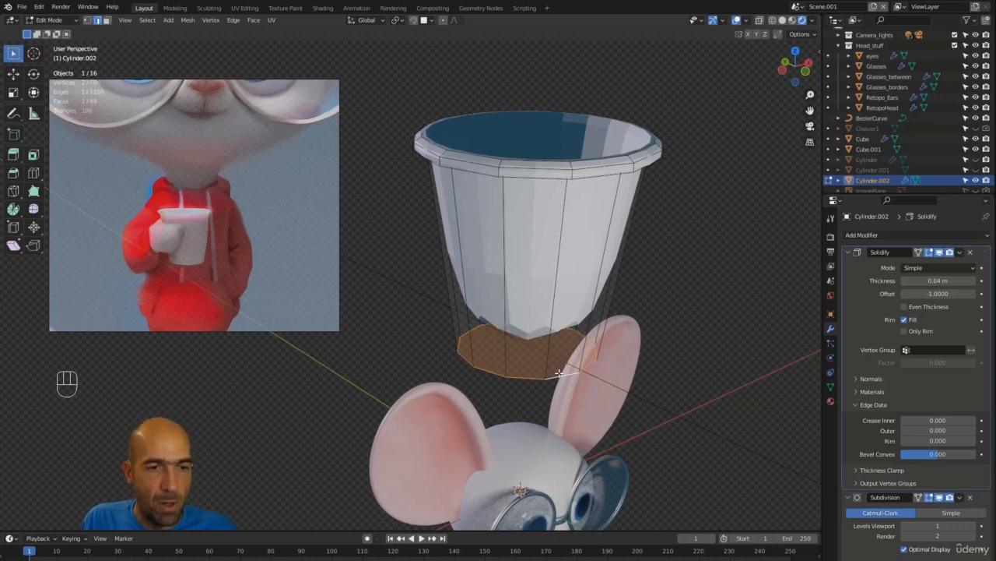
mouse_move(559, 374)
alt+mouse_down()
mouse_move(553, 343)
mouse_move(564, 357)
alt+mouse_up()
key(shift+e)
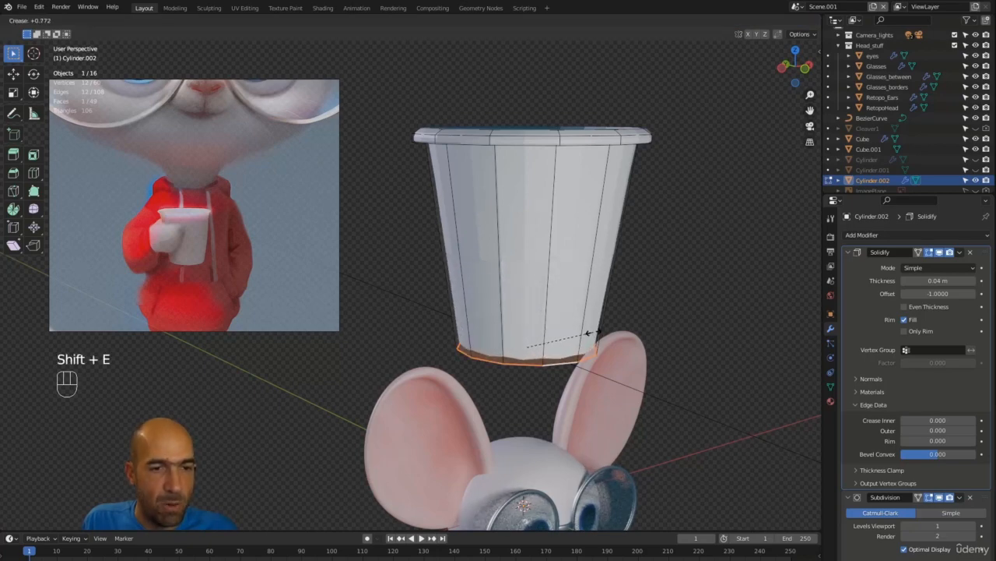
click(585, 335)
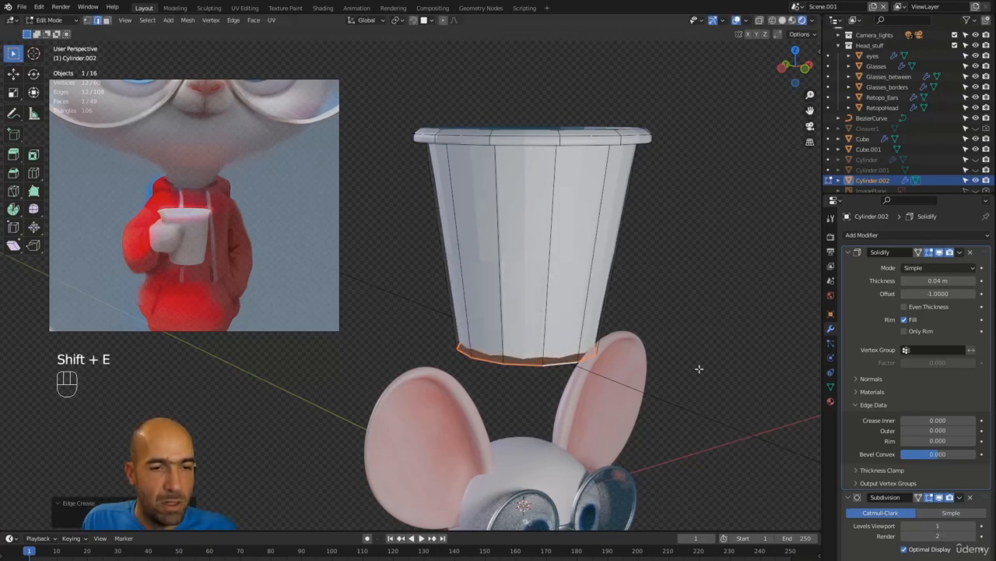
click(974, 525)
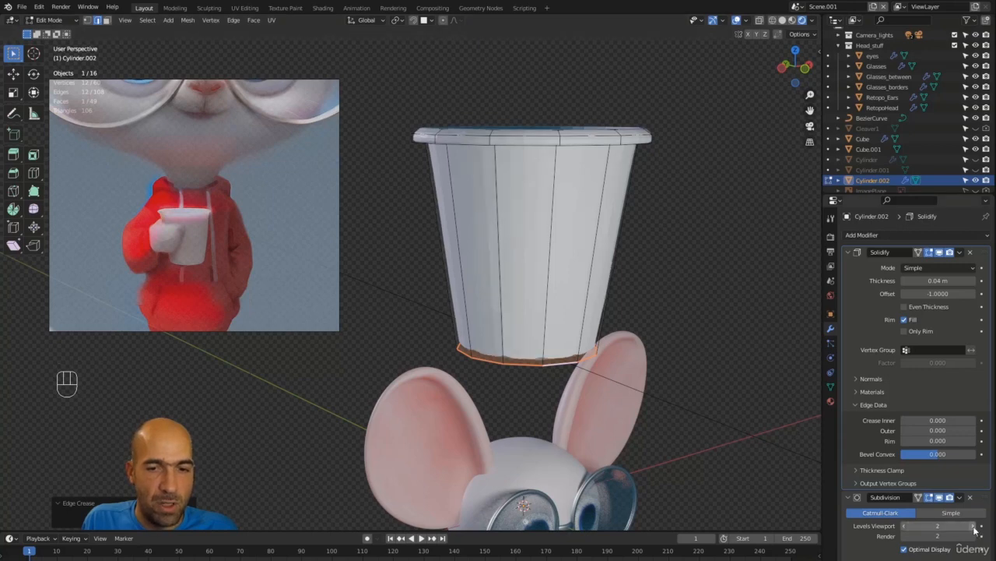
click(975, 526)
- Inset the cup's bottom face by about 0.12 m to hold its flat base
alt+drag(732, 413, 576, 379)
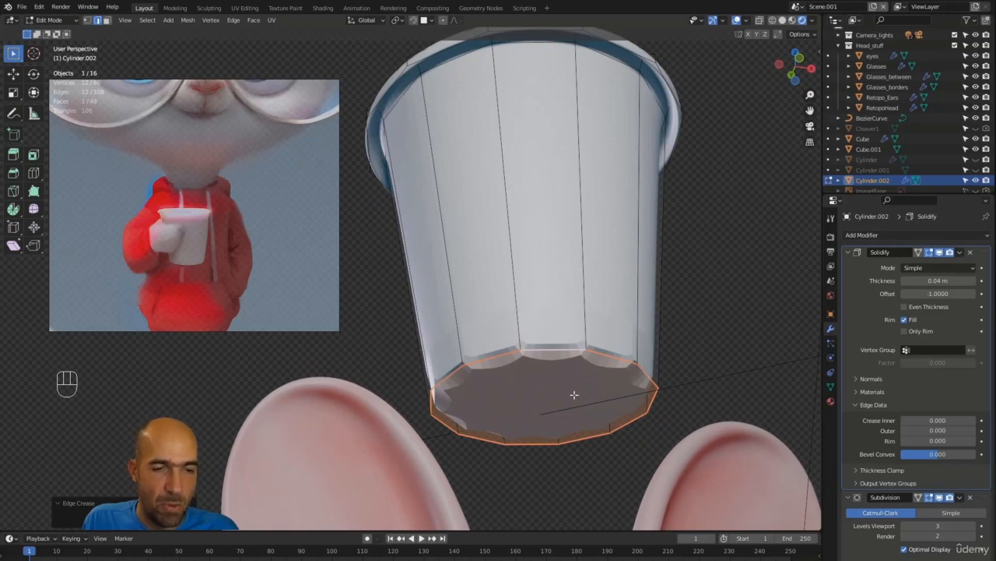
key(3)
click(561, 388)
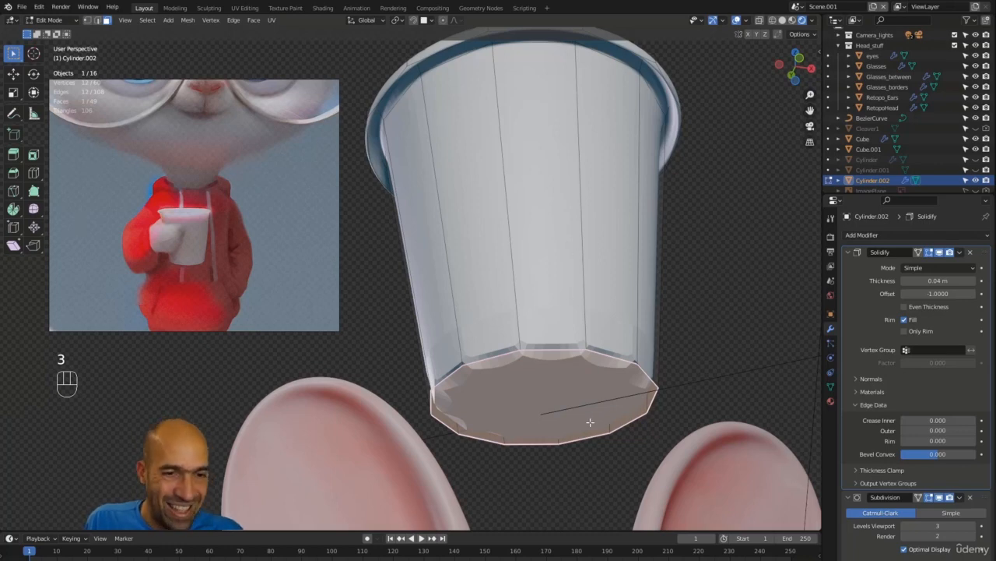
key(i)
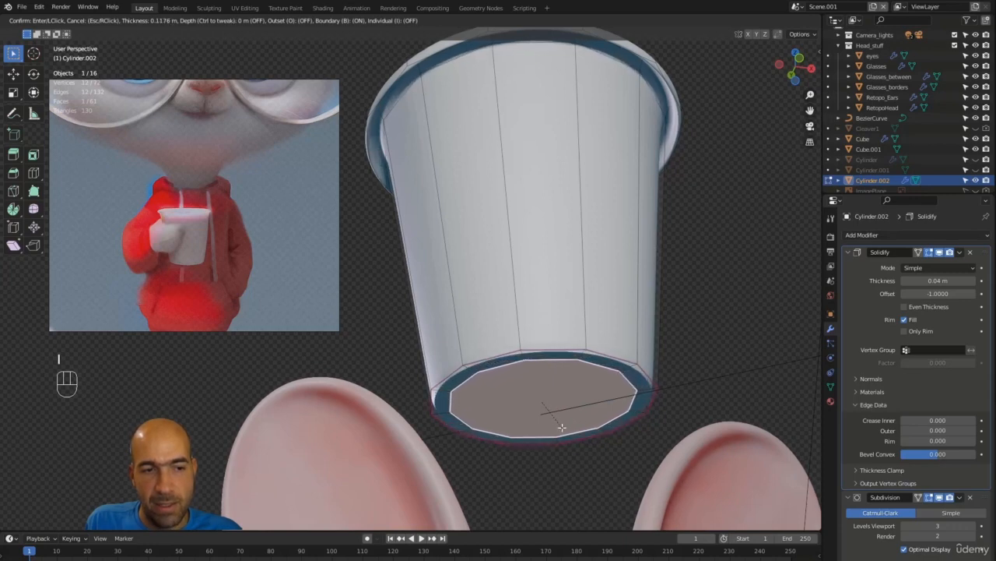
click(561, 427)
click(693, 345)
- Select the whole cup mesh and move it down from above the head to in front of the mouse's body
alt+drag(709, 321, 558, 299)
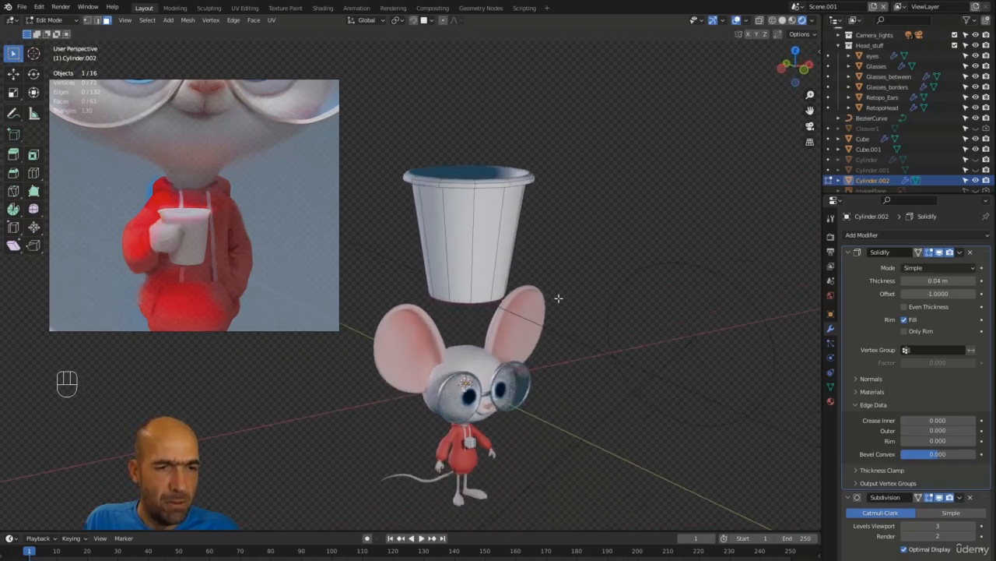
key(a)
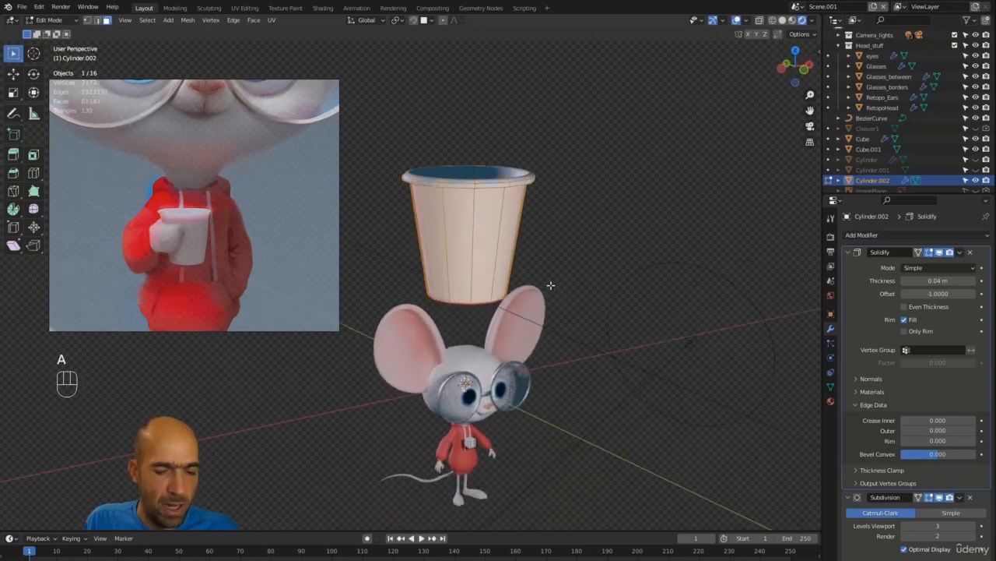
click(572, 467)
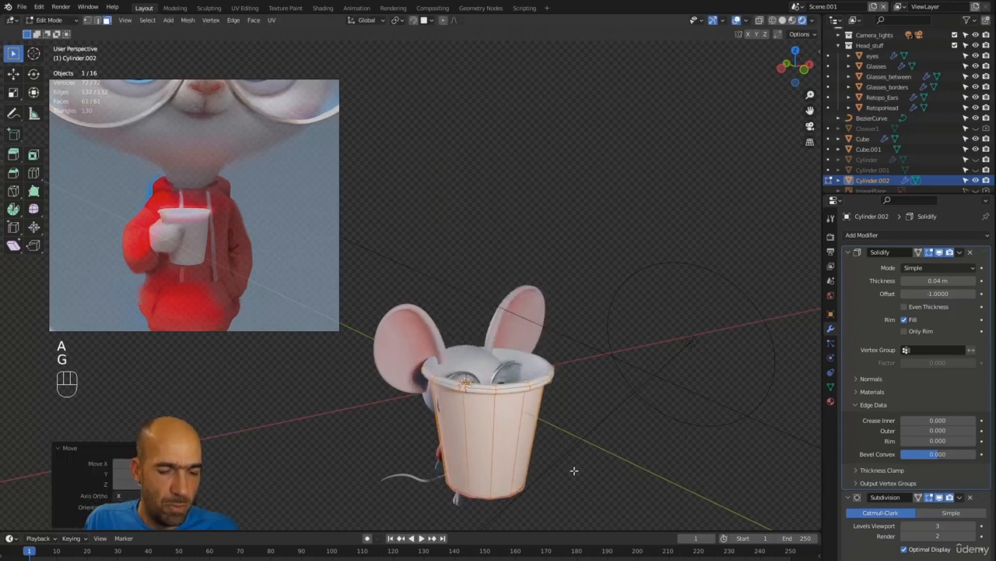
alt+drag(574, 469, 644, 362)
key(g)
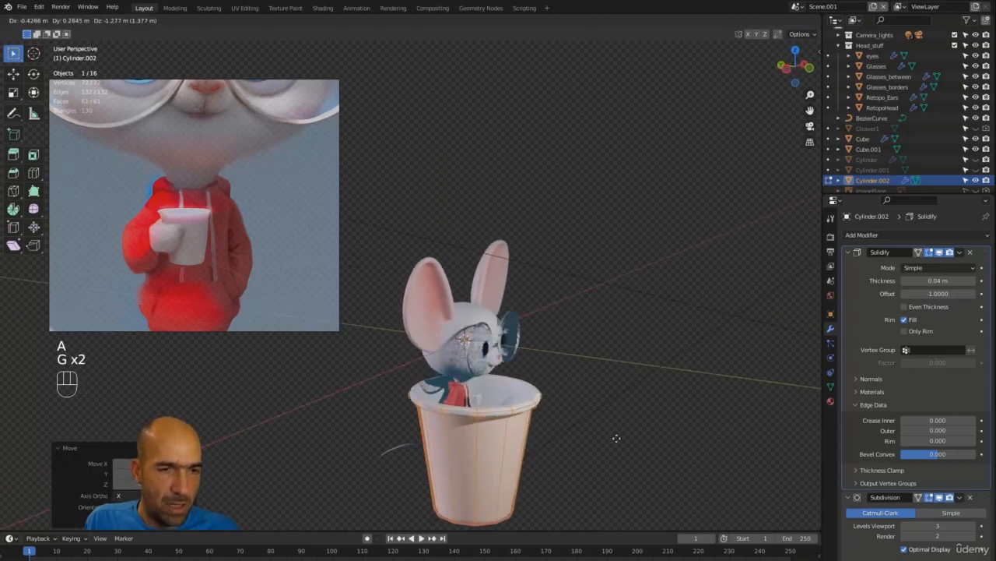
alt+drag(607, 418, 645, 314)
key(g)
click(587, 372)
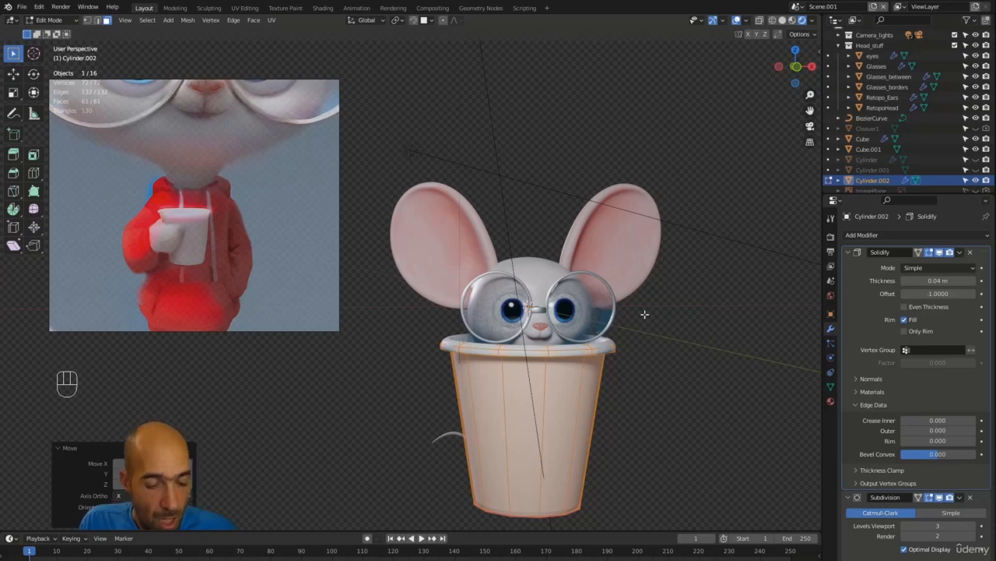
- Scale the whole cup down to about 0.26 and reduce its Solidify thickness to 0.01 m
key(s)
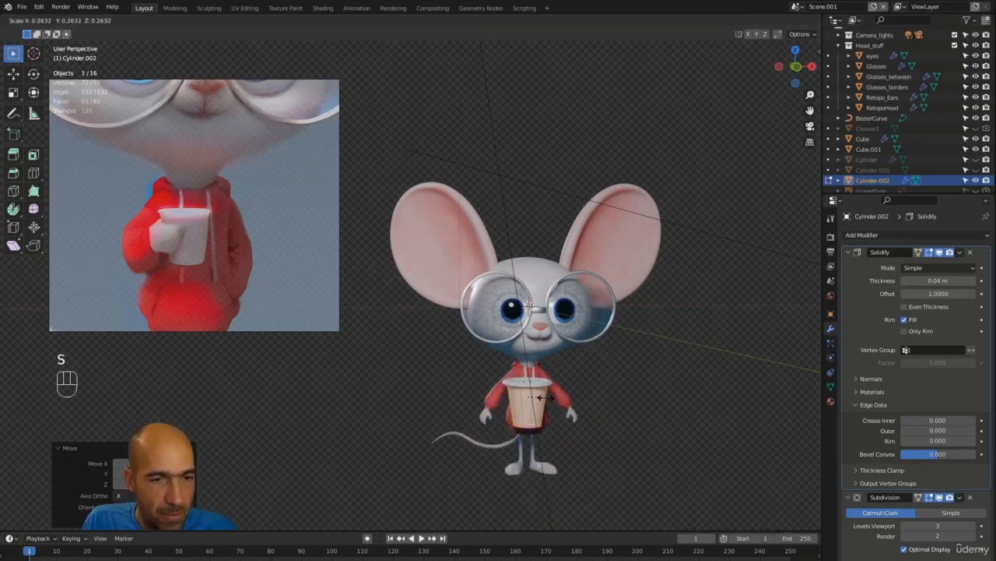
click(545, 393)
alt+drag(545, 393, 641, 344)
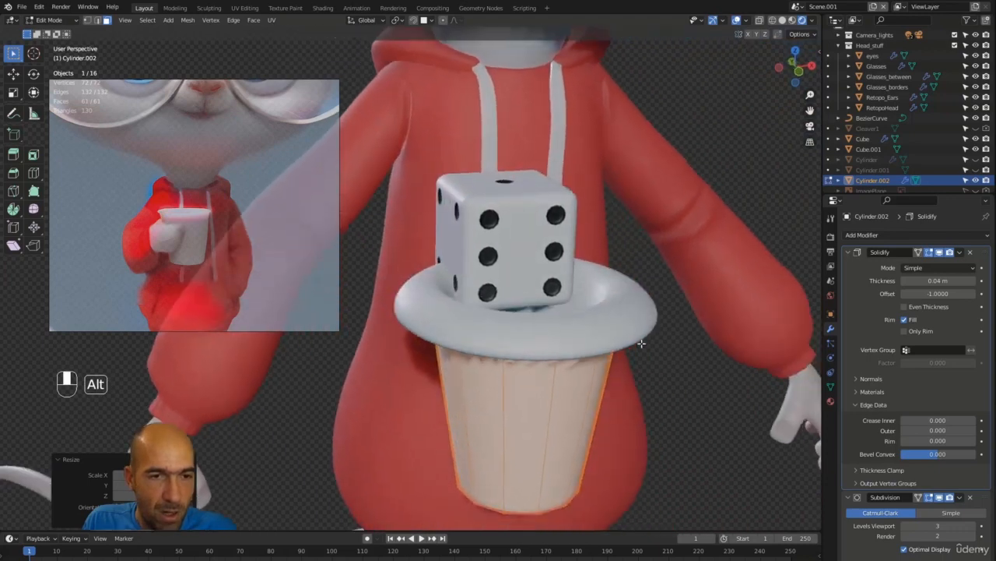
drag(937, 281, 906, 285)
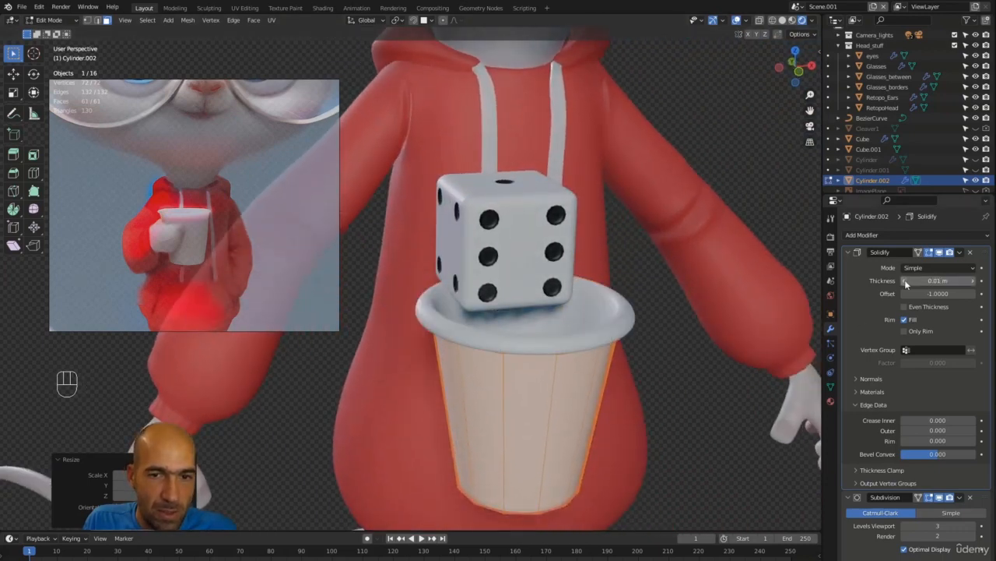
click(973, 283)
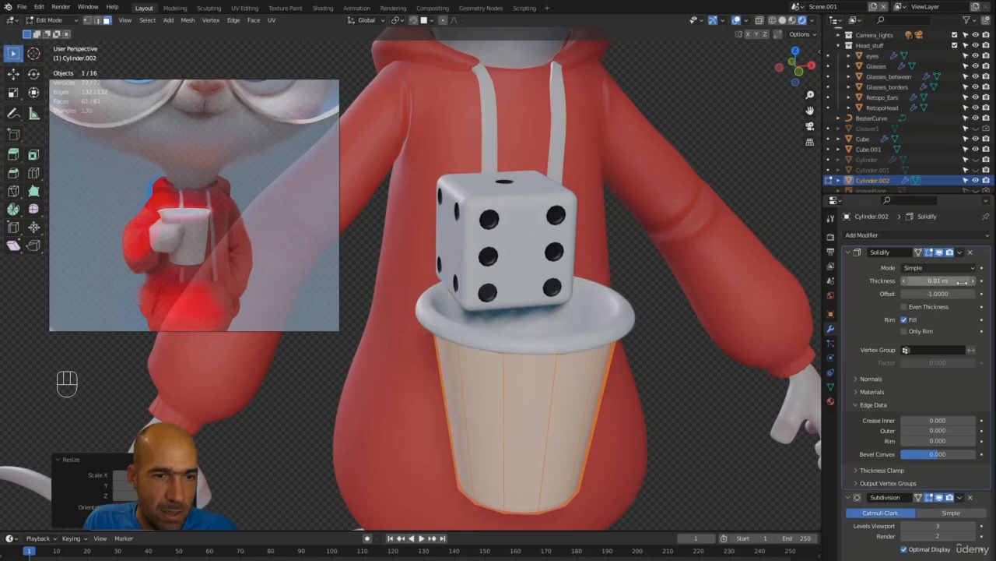
- Move the whole cup mesh up in front of the hoodie's chest, around the die, and return to Object Mode
alt+drag(638, 365, 568, 352)
key(a)
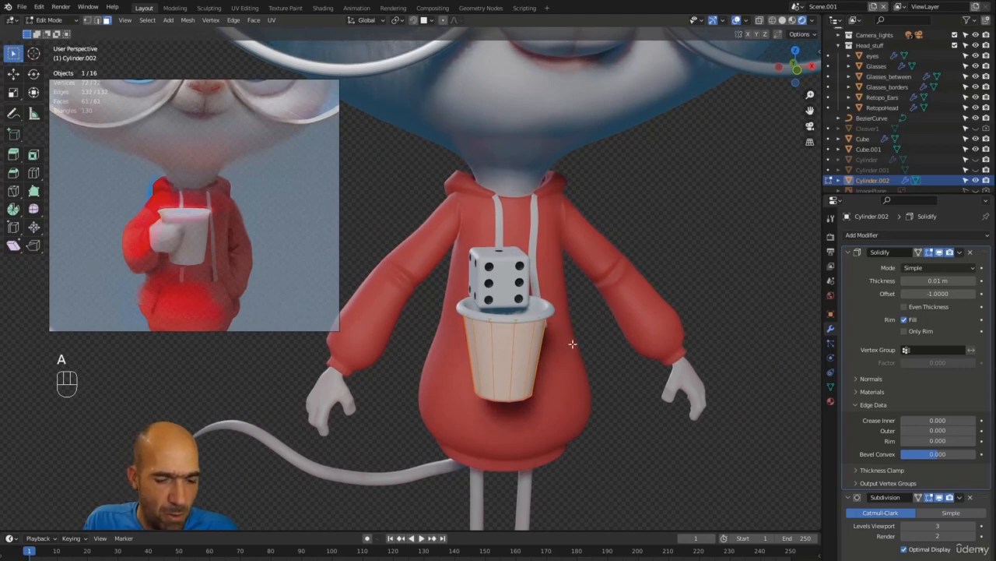
key(g)
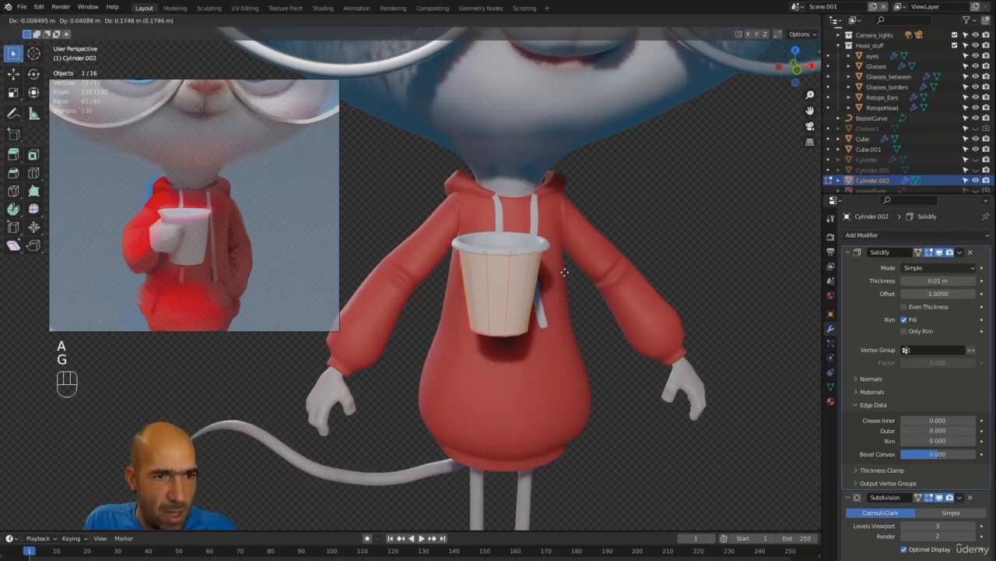
click(564, 272)
alt+drag(564, 272, 476, 259)
key(g)
click(505, 292)
key(Tab)
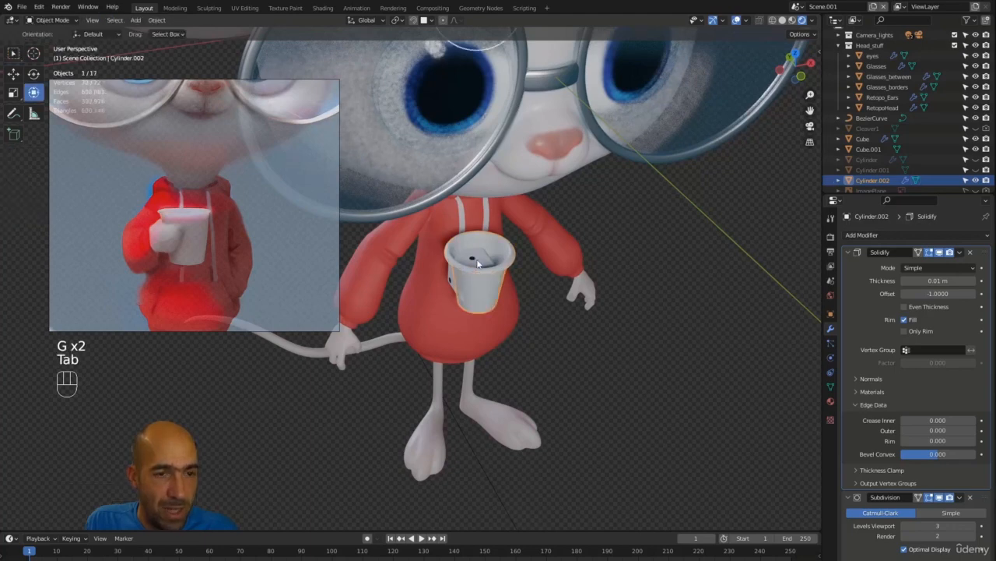
- Try scaling the die down about its current origin, and undo the scaling
click(478, 264)
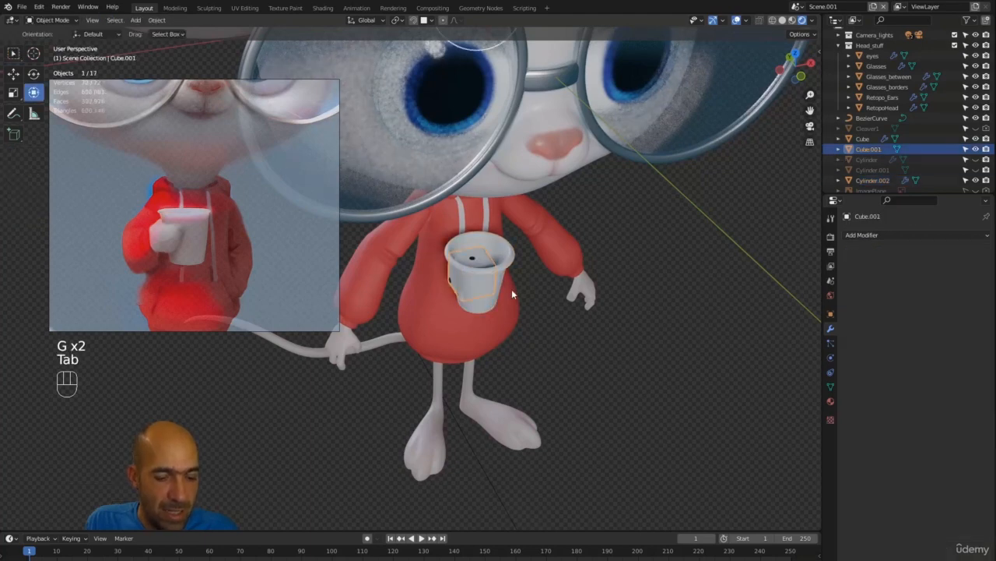
key(s)
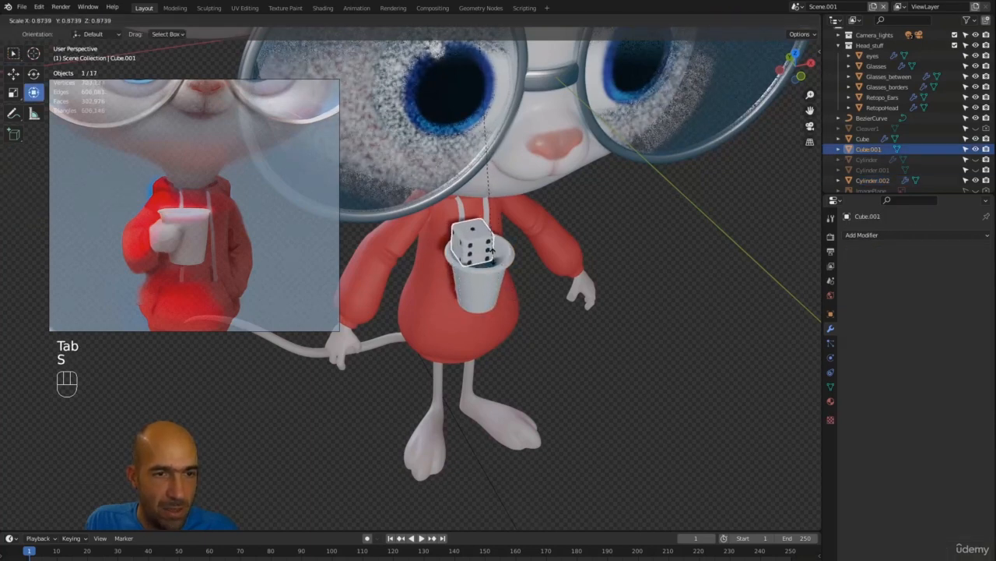
click(485, 234)
alt+drag(484, 234, 488, 270)
key(ctrl+z)
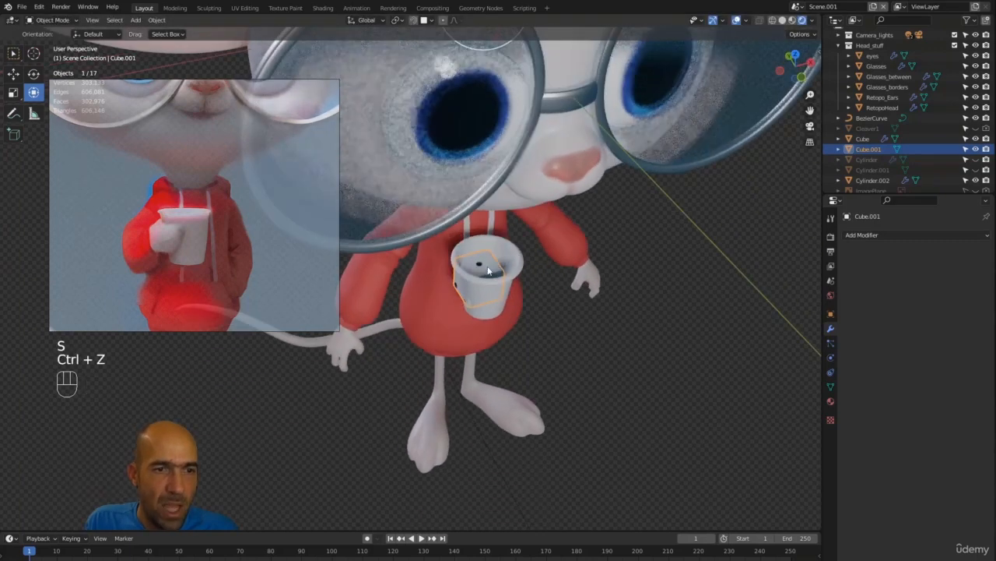
- Set the die's origin to its geometry
right_click(486, 271)
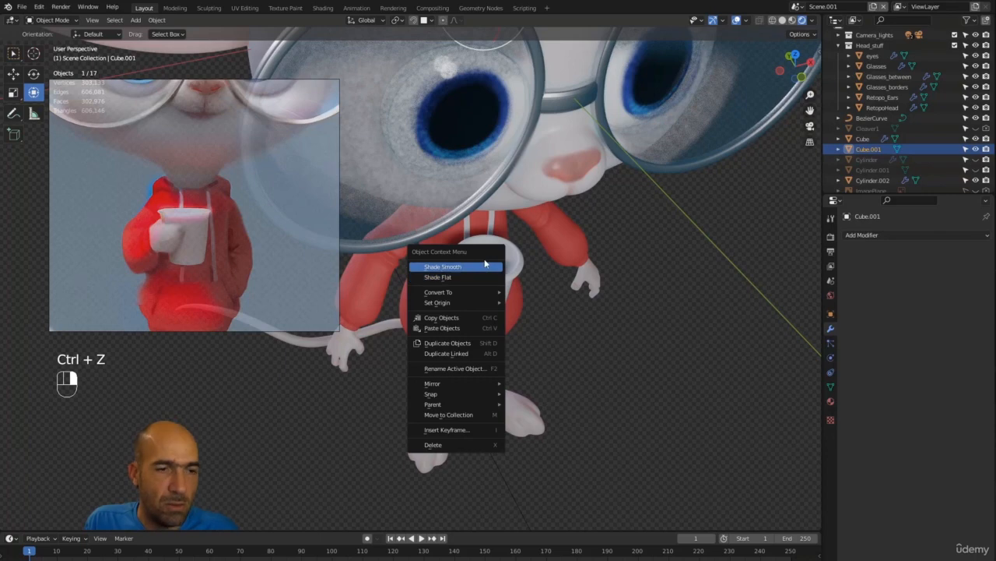
mouse_move(477, 304)
click(564, 315)
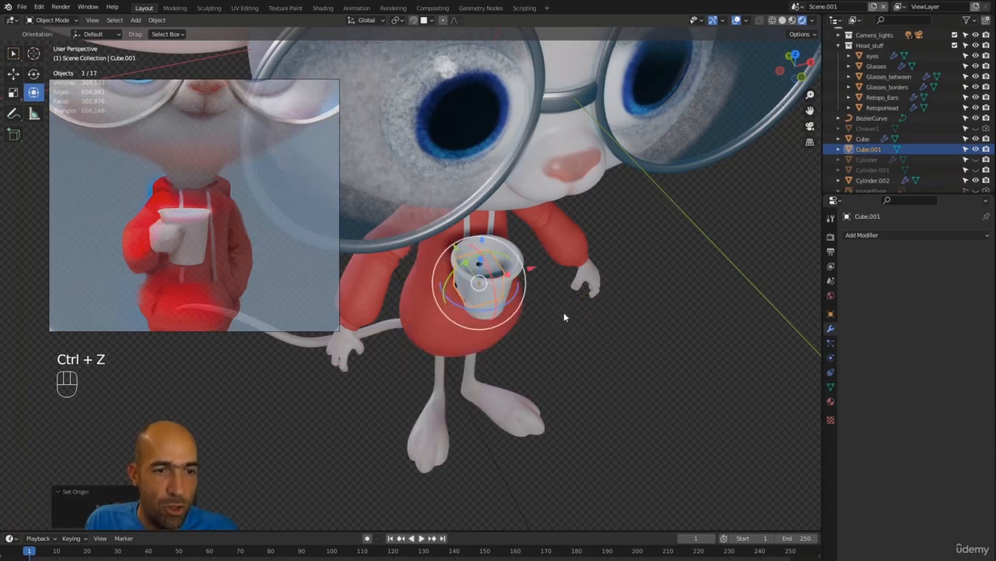
- Scale and move the die so it sits inside the cup, and apply its object transforms, including location and rotation
alt+drag(547, 294, 455, 273)
key(s)
click(548, 274)
key(g)
click(571, 282)
key(s)
click(575, 267)
key(ctrl+a)
click(540, 283)
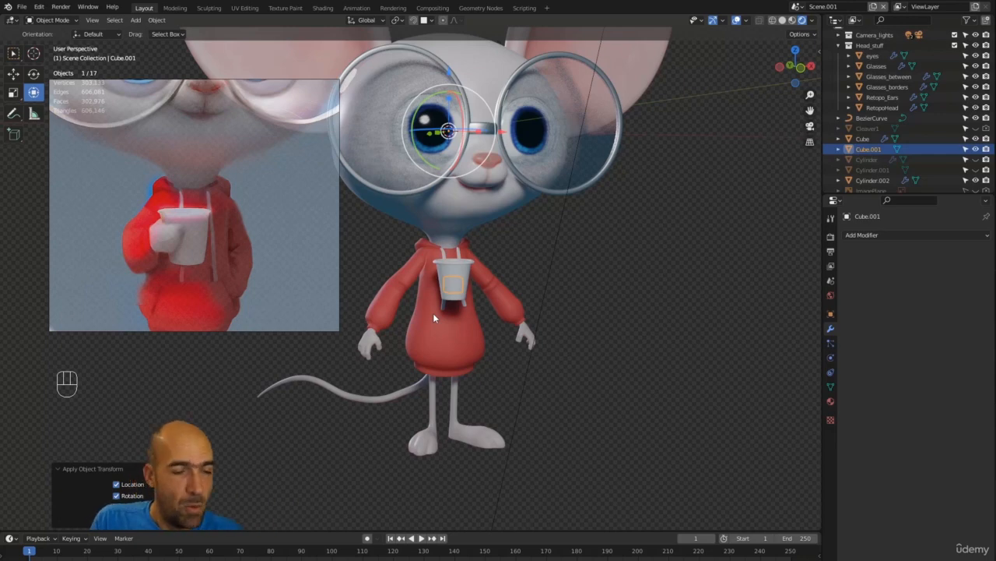
click(550, 280)
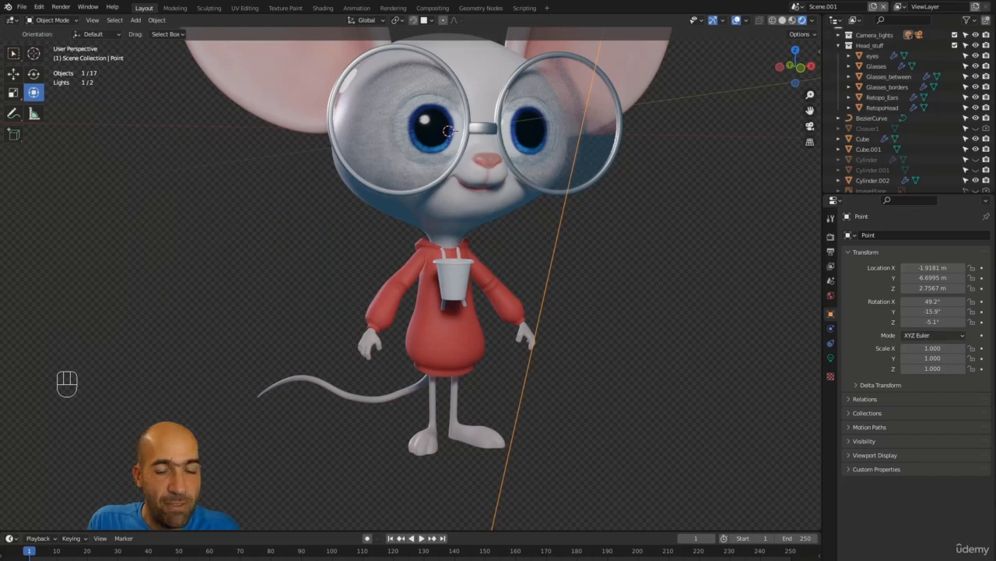
alt+middle_drag(660, 242, 645, 286)
alt+shift+middle_drag(654, 261, 541, 170)
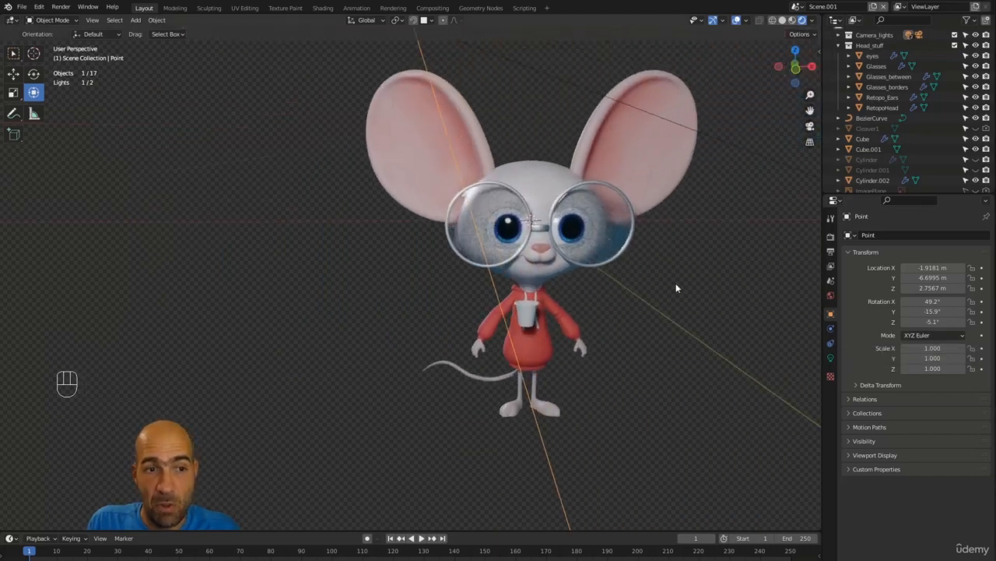
mouse_move(676, 285)
alt+middle_down()
mouse_move(667, 267)
mouse_move(661, 294)
alt+middle_up()
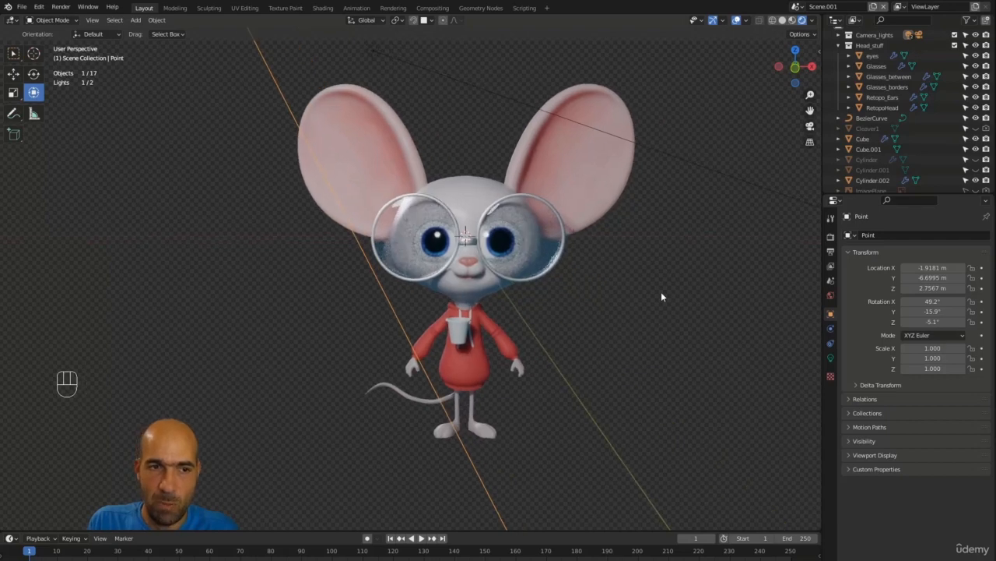